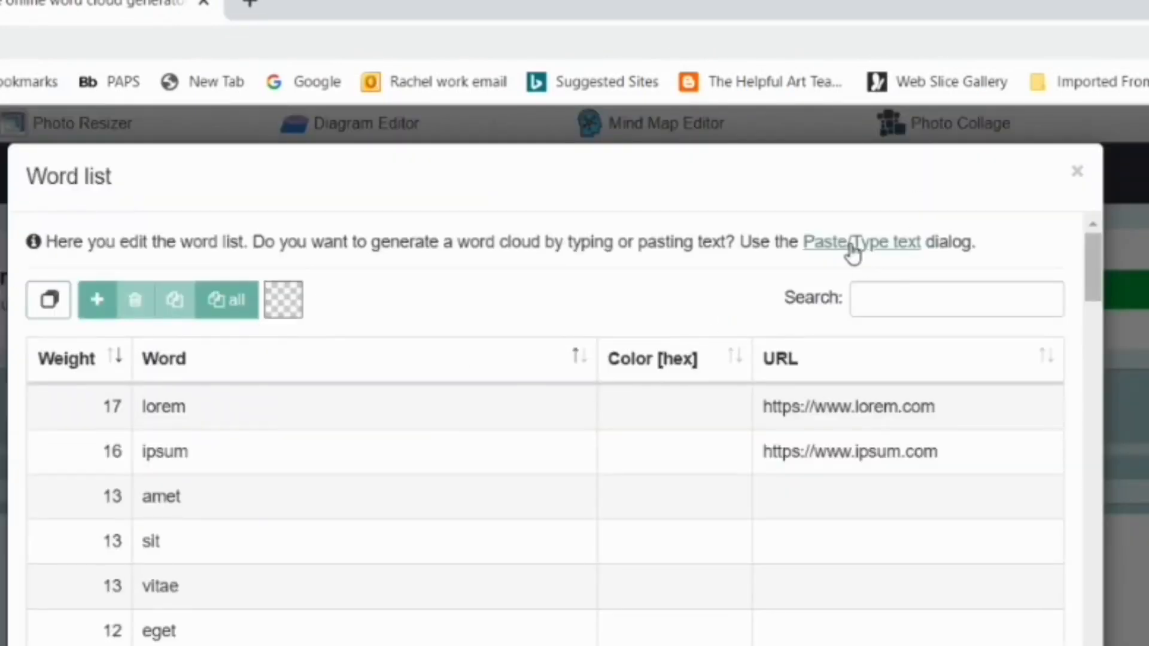
Step: Open the word cloud's text entry dialog, and copy the Georgia O'Keeffe quote from the My Modern Met art quotes page
{"action": "left_click", "coordinate": [853, 246]}
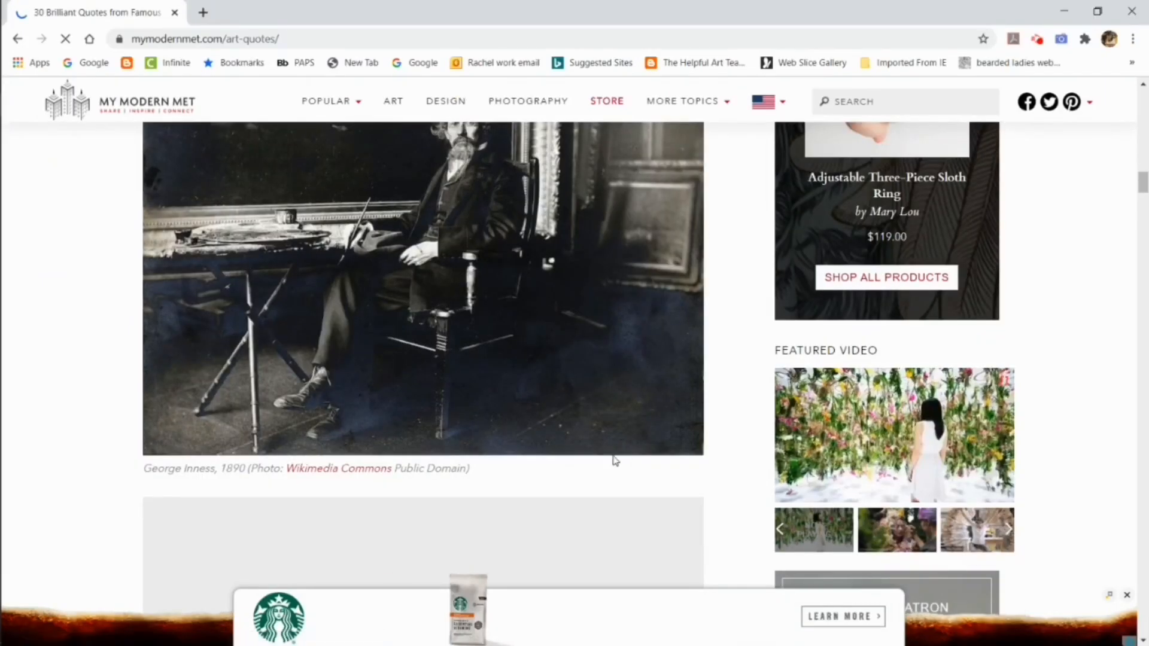
{"action": "scroll", "coordinate": [612, 462], "scroll_direction": "down", "scroll_amount": 10}
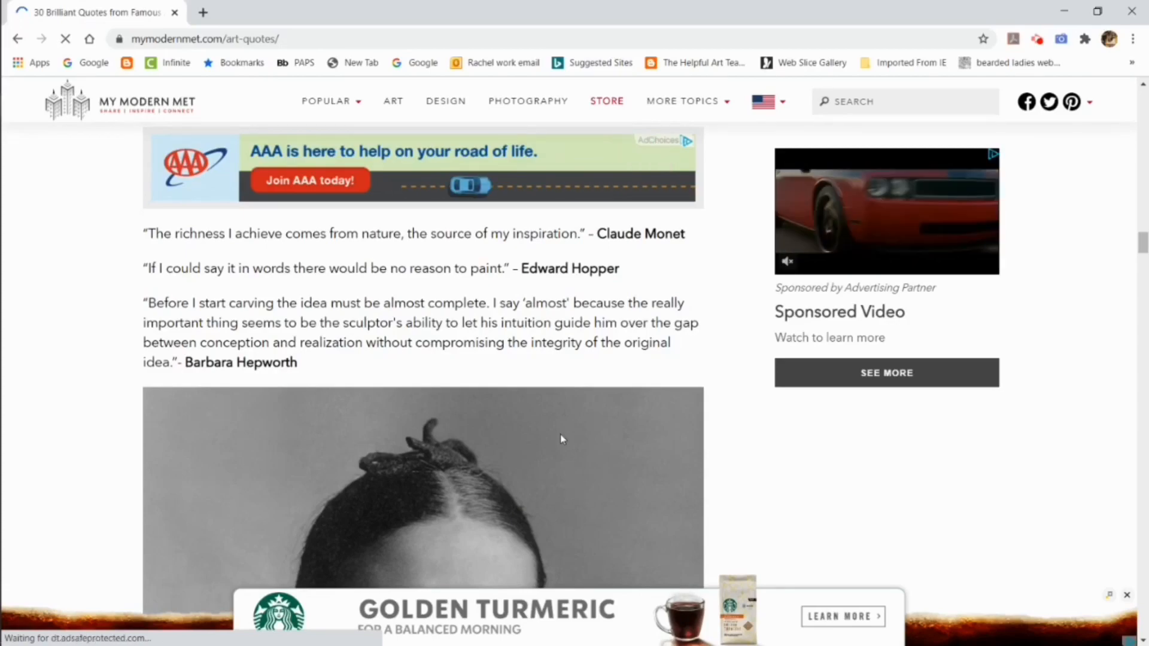
{"action": "scroll", "coordinate": [562, 438], "scroll_direction": "down", "scroll_amount": 10}
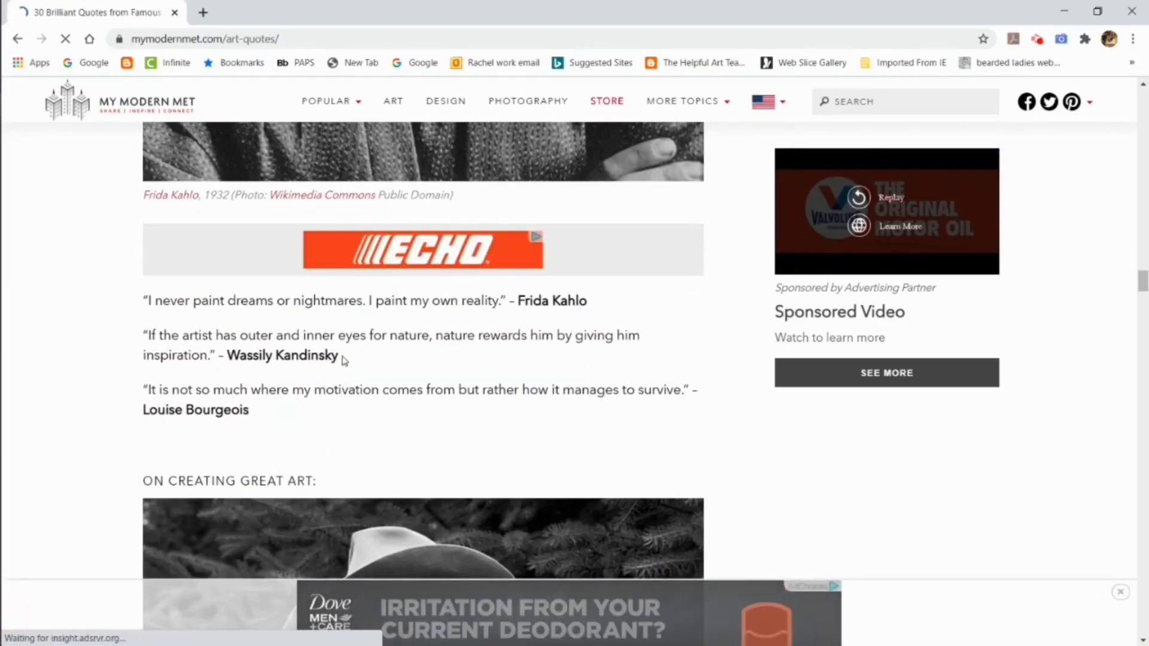
{"action": "scroll", "coordinate": [344, 359], "scroll_direction": "down", "scroll_amount": 10}
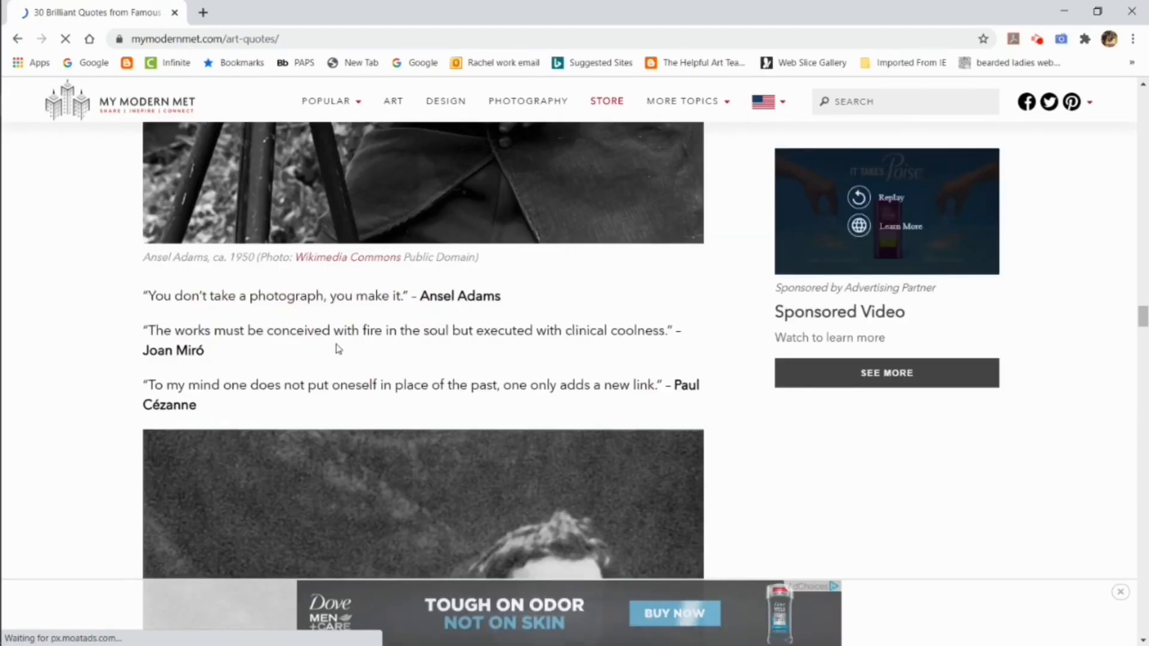
{"action": "scroll", "coordinate": [338, 349], "scroll_direction": "down", "scroll_amount": 10}
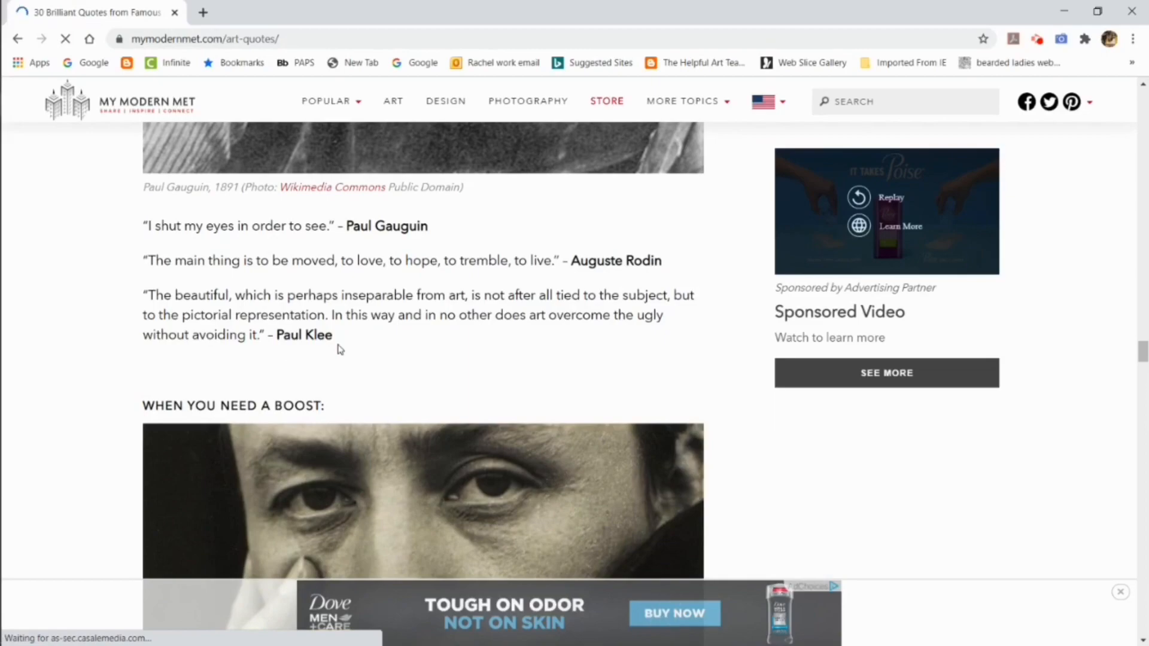
{"action": "key", "text": "ctrl+n"}
{"action": "left_click", "coordinate": [1133, 11]}
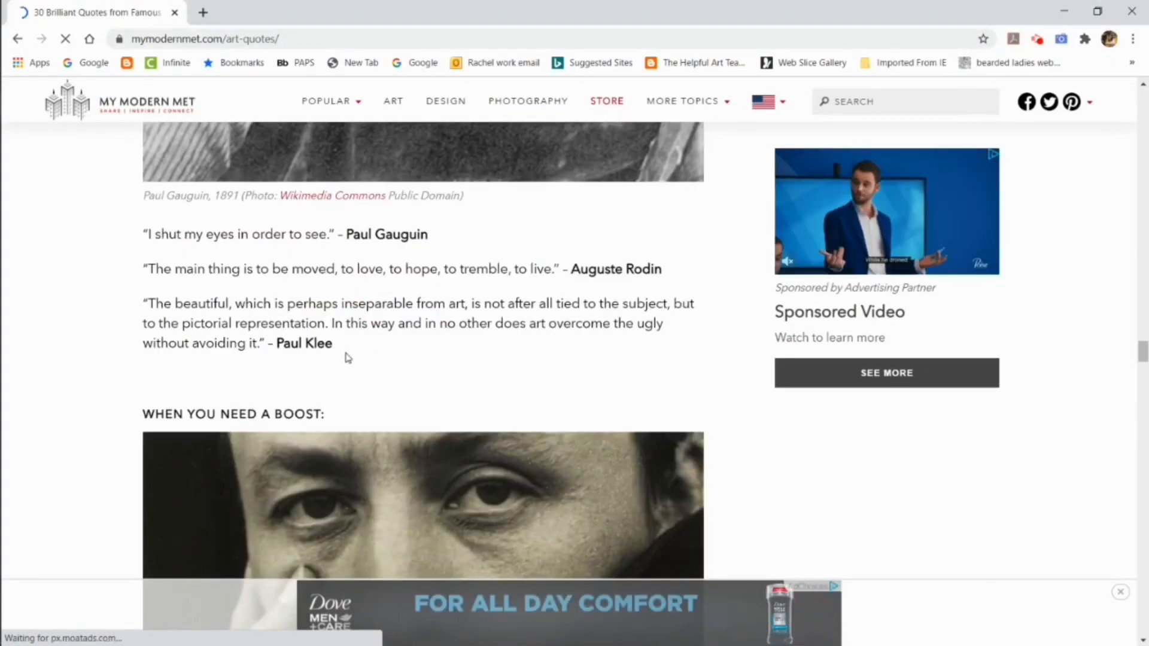
{"action": "scroll", "coordinate": [348, 358], "scroll_direction": "down", "scroll_amount": 15}
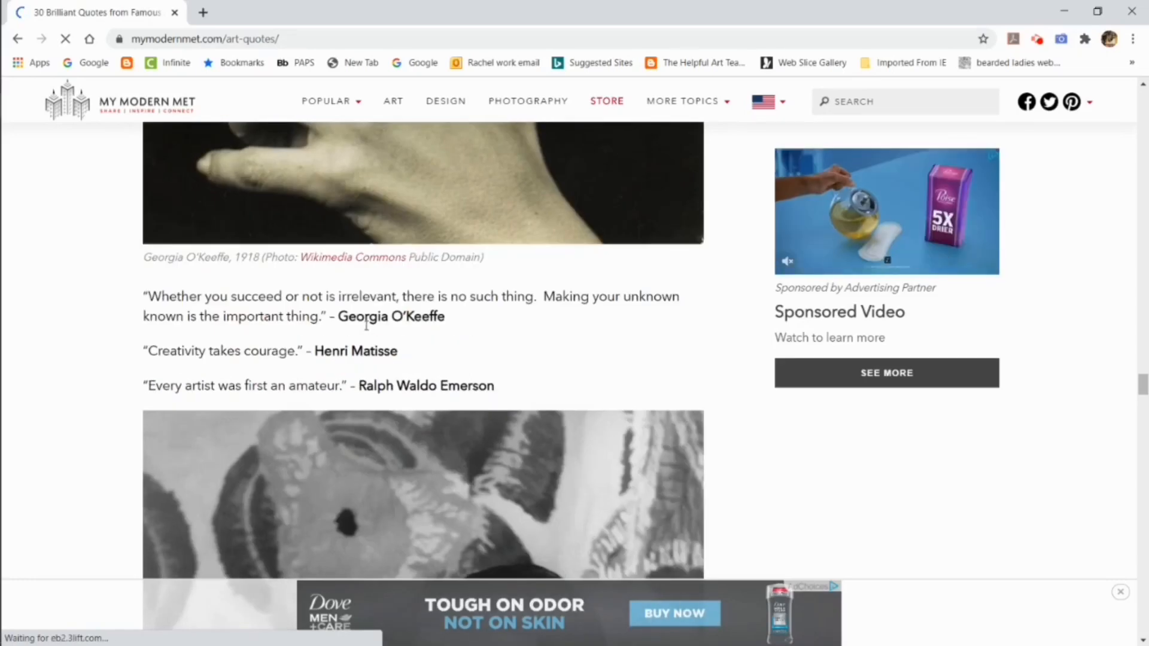
{"action": "left_click_drag", "start_coordinate": [447, 317], "coordinate": [171, 293]}
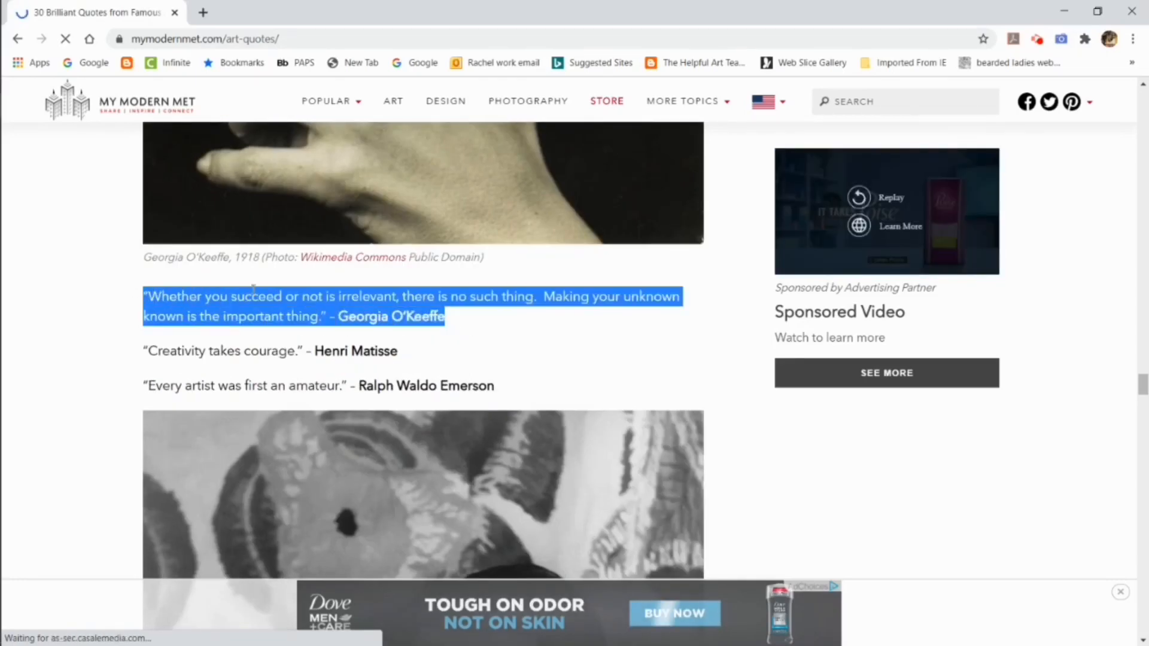
{"action": "right_click", "coordinate": [288, 308]}
{"action": "left_click", "coordinate": [311, 323]}
Step: Switch to the WordClouds.com window and paste the Georgia O'Keeffe quote into the empty text box
{"action": "mouse_move", "coordinate": [23, 105]}
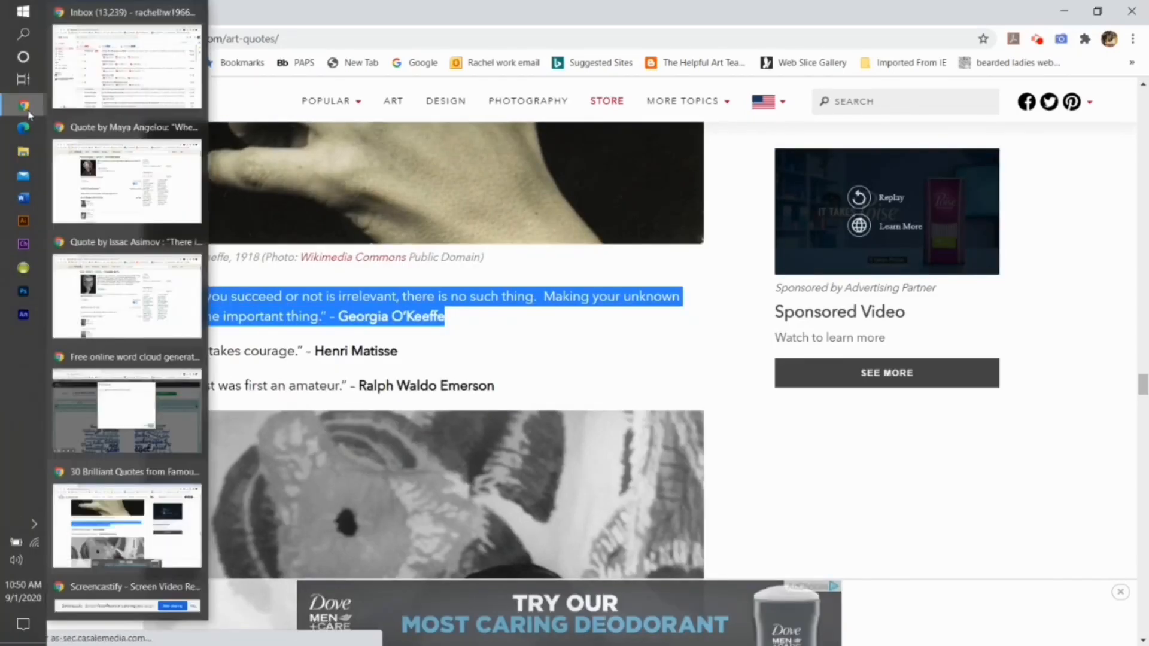
{"action": "left_click", "coordinate": [117, 411]}
{"action": "right_click", "coordinate": [366, 203]}
{"action": "left_click", "coordinate": [437, 321]}
Step: Return to the My Modern Met page and copy the Henri Matisse and Ralph Waldo Emerson quotes together
{"action": "left_click", "coordinate": [121, 538]}
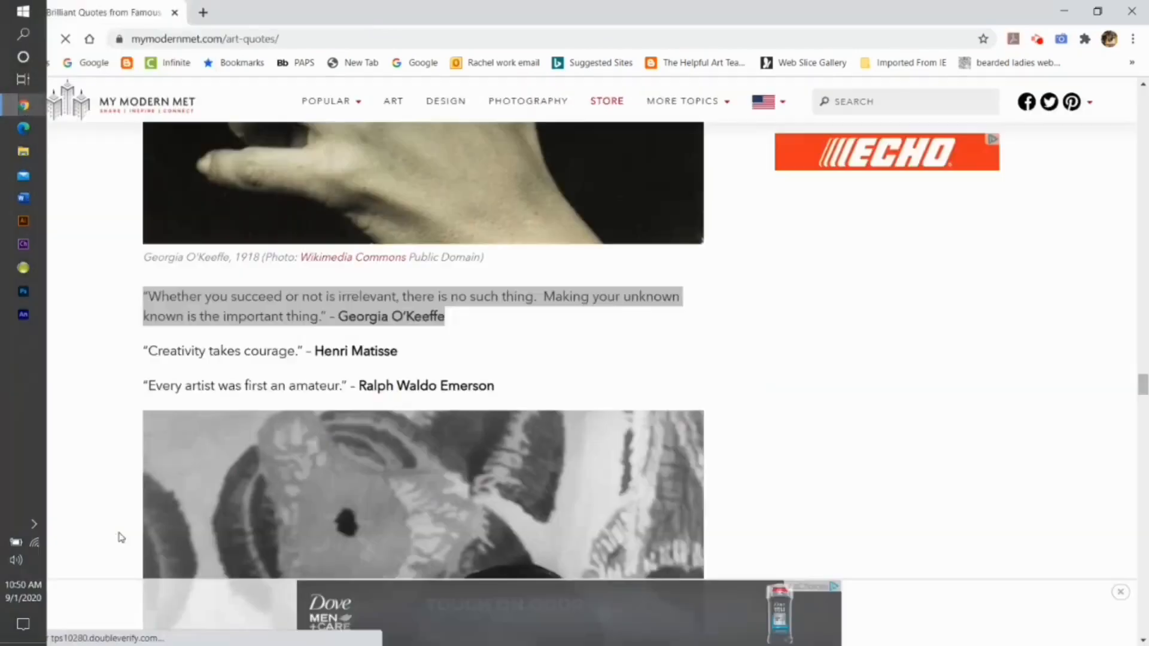
{"action": "left_click_drag", "start_coordinate": [400, 352], "coordinate": [187, 352]}
{"action": "left_click_drag", "start_coordinate": [500, 389], "coordinate": [251, 353]}
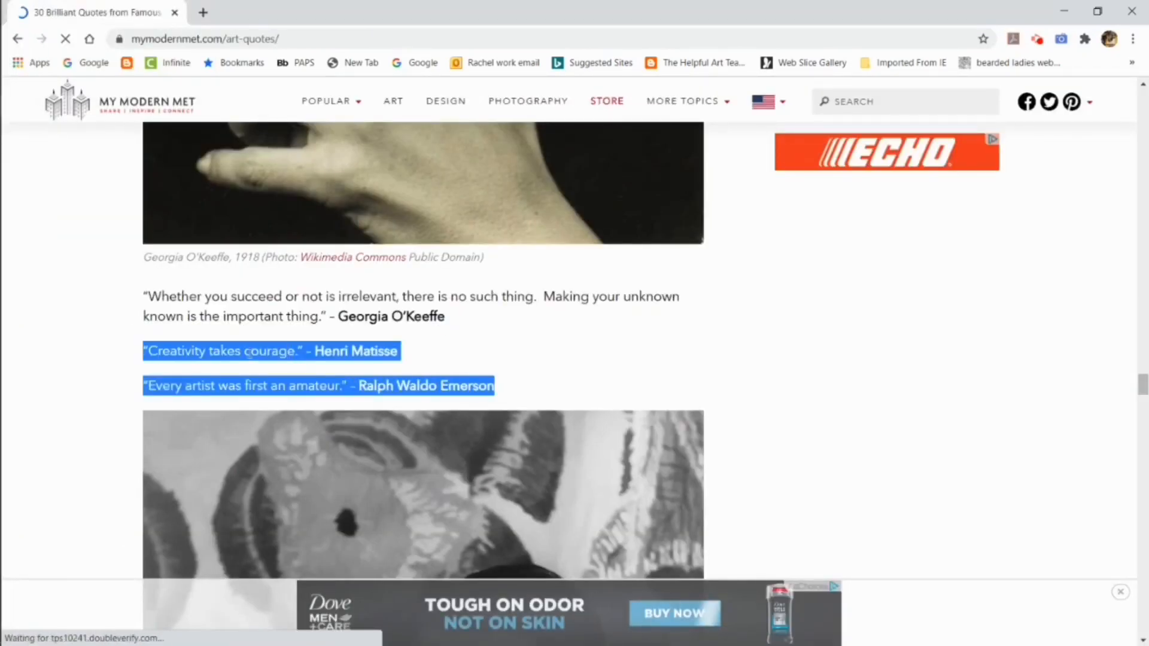
Step: Paste the Matisse and Emerson quotes below the O'Keeffe quote in WordClouds.com and remove the blank lines between them
{"action": "mouse_move", "coordinate": [23, 106]}
{"action": "left_click", "coordinate": [116, 411]}
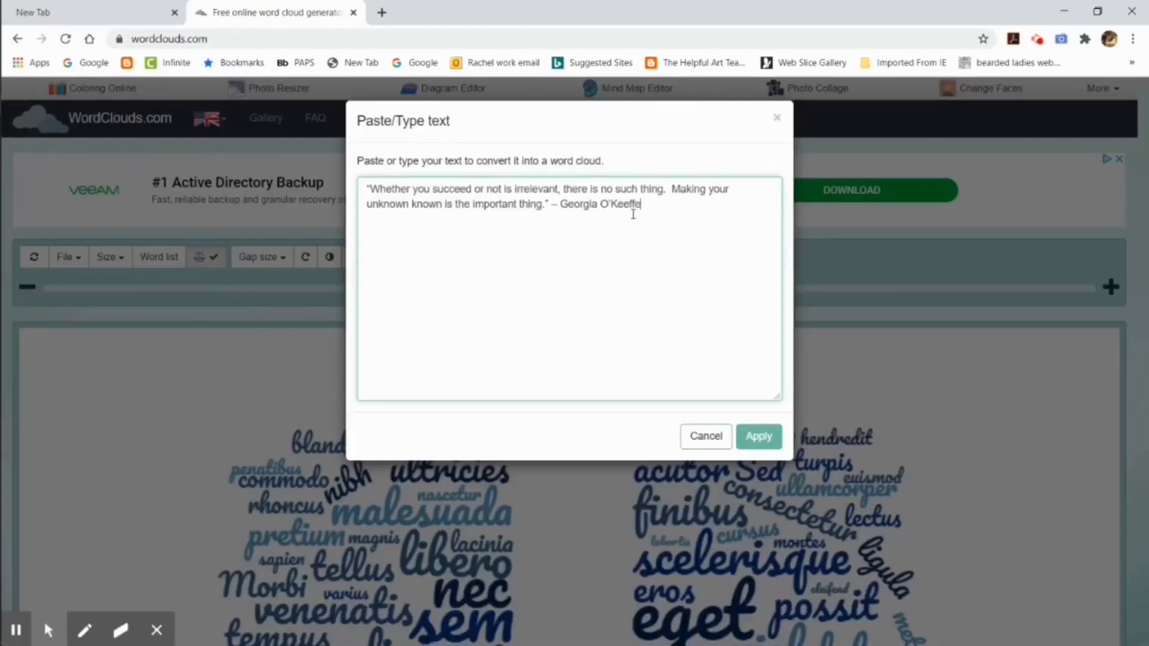
{"action": "right_click", "coordinate": [382, 219]}
{"action": "left_click", "coordinate": [452, 337]}
{"action": "left_click", "coordinate": [379, 234]}
{"action": "key", "text": "Return"}
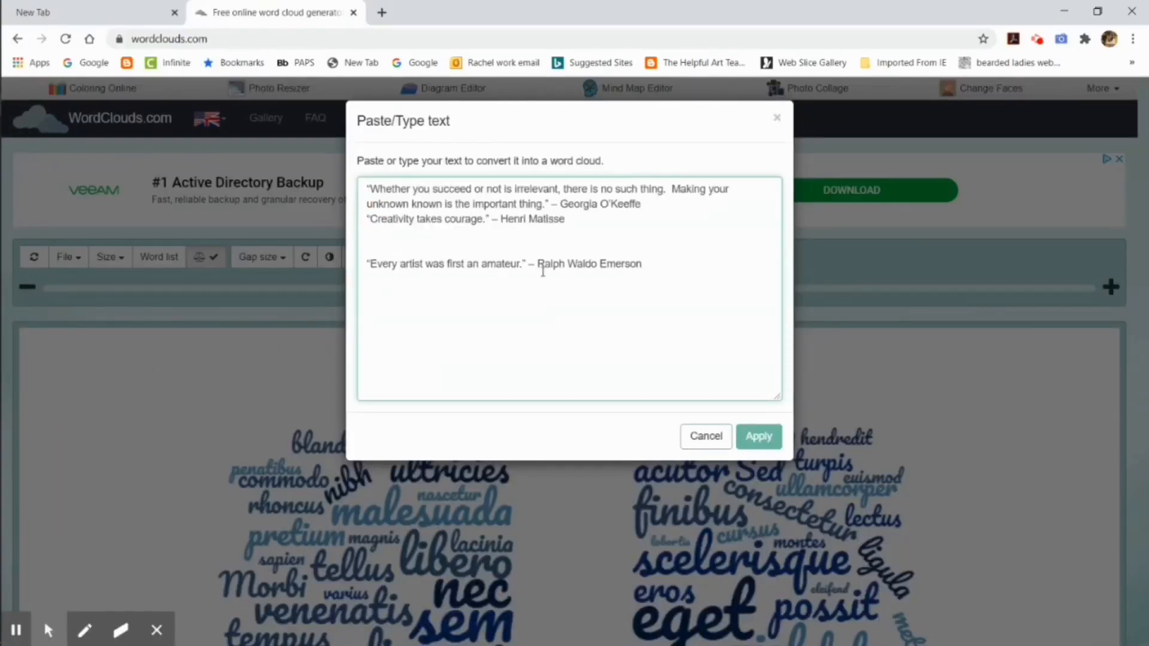
{"action": "key", "text": "BackSpace"}
{"action": "key", "text": "BackSpace"}
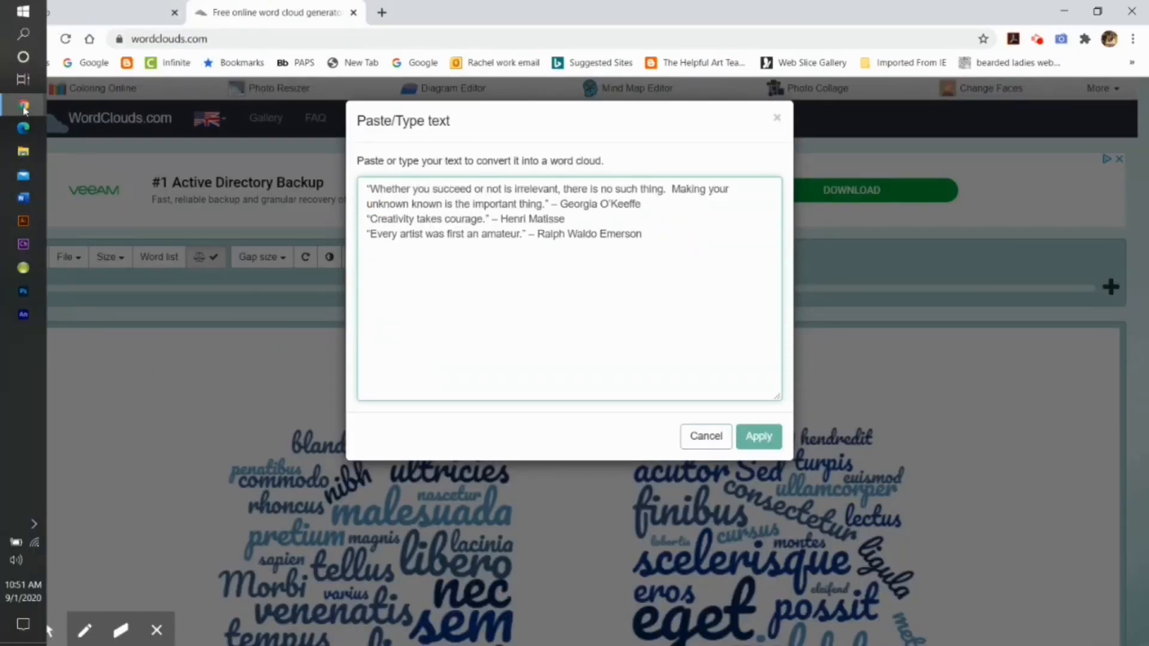
Step: Copy the Salvador Dalí quote from the My Modern Met page and add it as a new line in the word cloud text
{"action": "mouse_move", "coordinate": [25, 109]}
{"action": "left_click", "coordinate": [127, 520]}
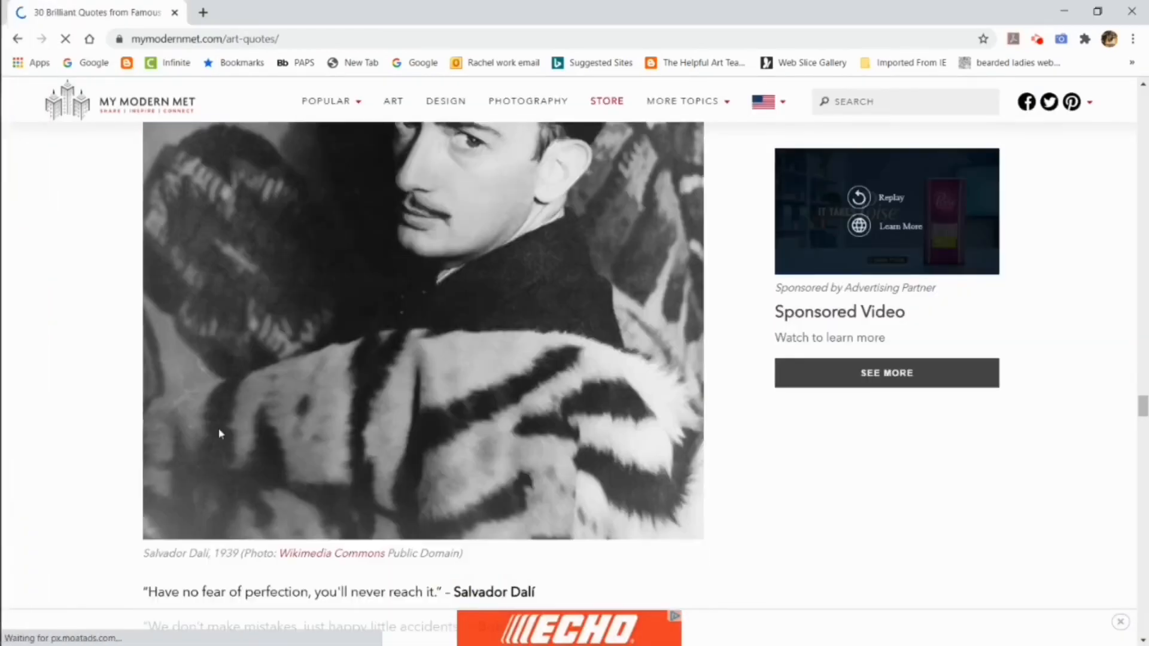
{"action": "left_click_drag", "start_coordinate": [542, 444], "coordinate": [144, 443]}
{"action": "right_click", "coordinate": [264, 443]}
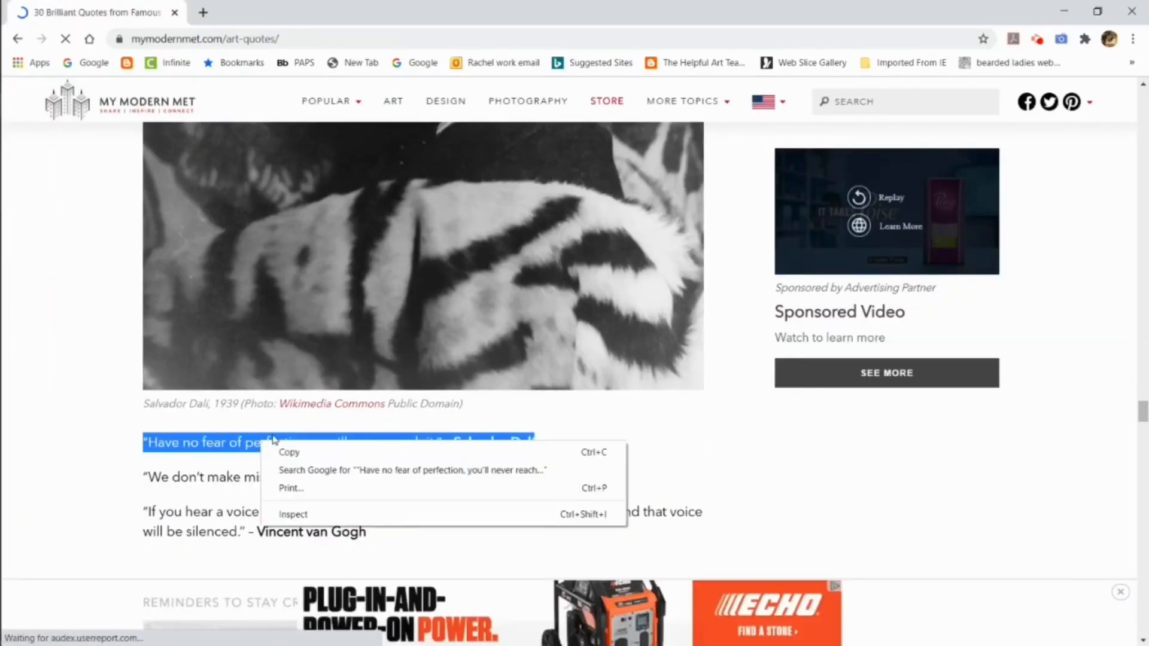
{"action": "left_click", "coordinate": [287, 452]}
{"action": "mouse_move", "coordinate": [25, 110]}
{"action": "left_click", "coordinate": [120, 389]}
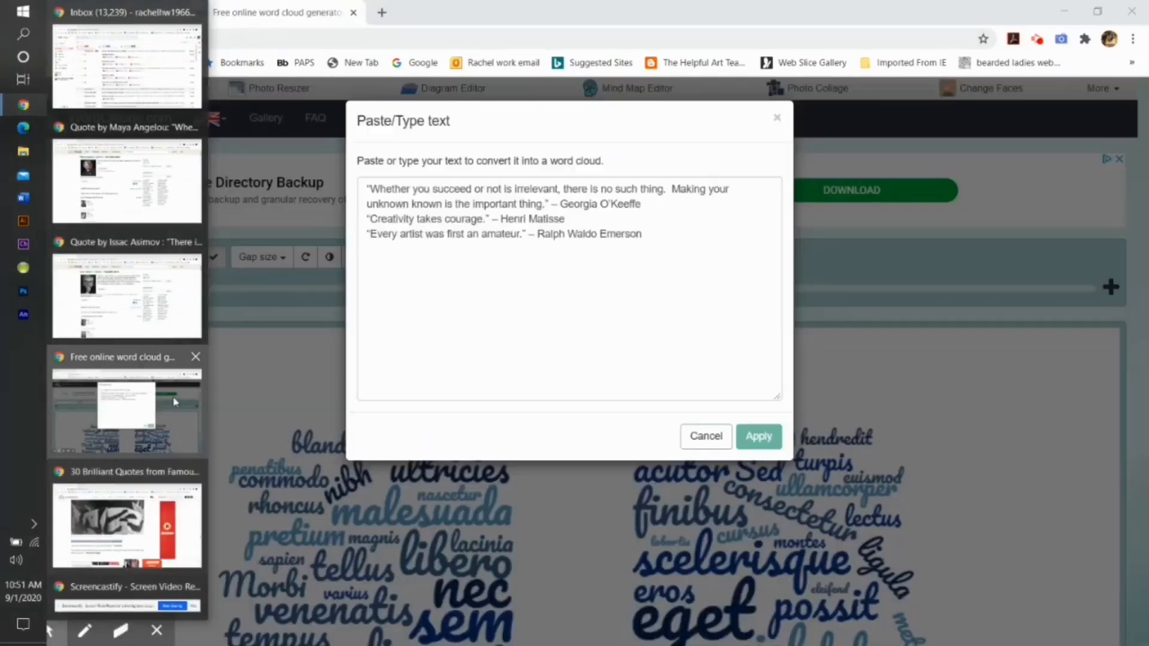
{"action": "right_click", "coordinate": [380, 255]}
{"action": "left_click", "coordinate": [413, 369]}
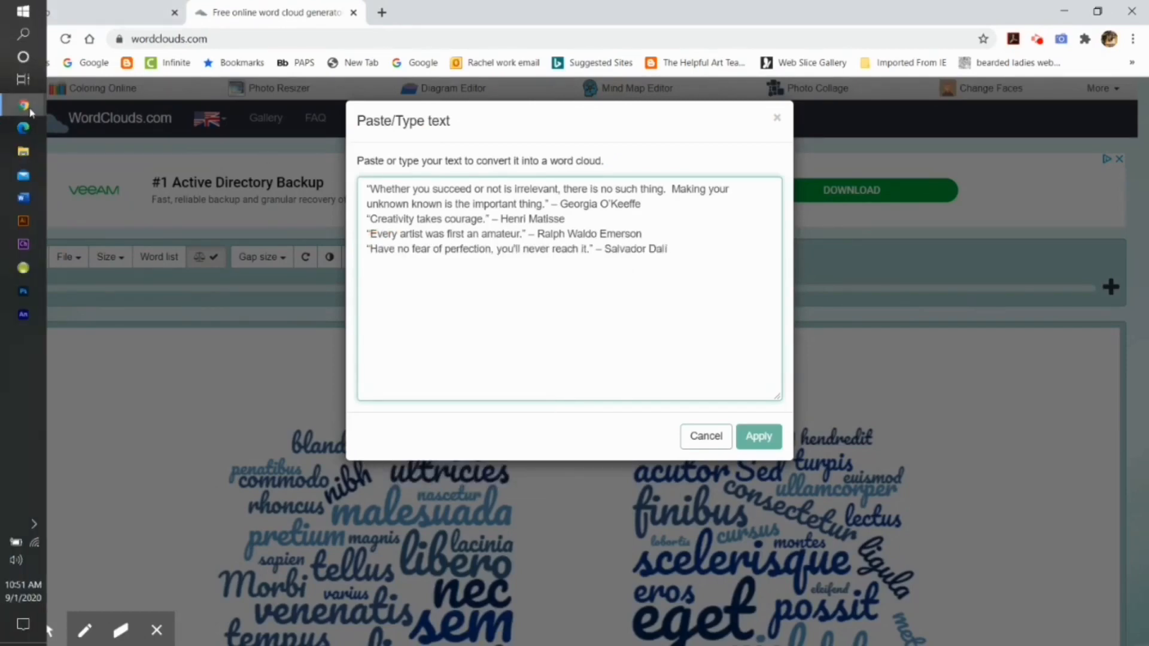
Step: Copy the Vincent van Gogh quote from the My Modern Met page and paste it below the Dalí quote in the word cloud text
{"action": "left_click", "coordinate": [127, 521]}
{"action": "left_click_drag", "start_coordinate": [367, 532], "coordinate": [144, 513]}
{"action": "right_click", "coordinate": [193, 510]}
{"action": "left_click", "coordinate": [215, 523]}
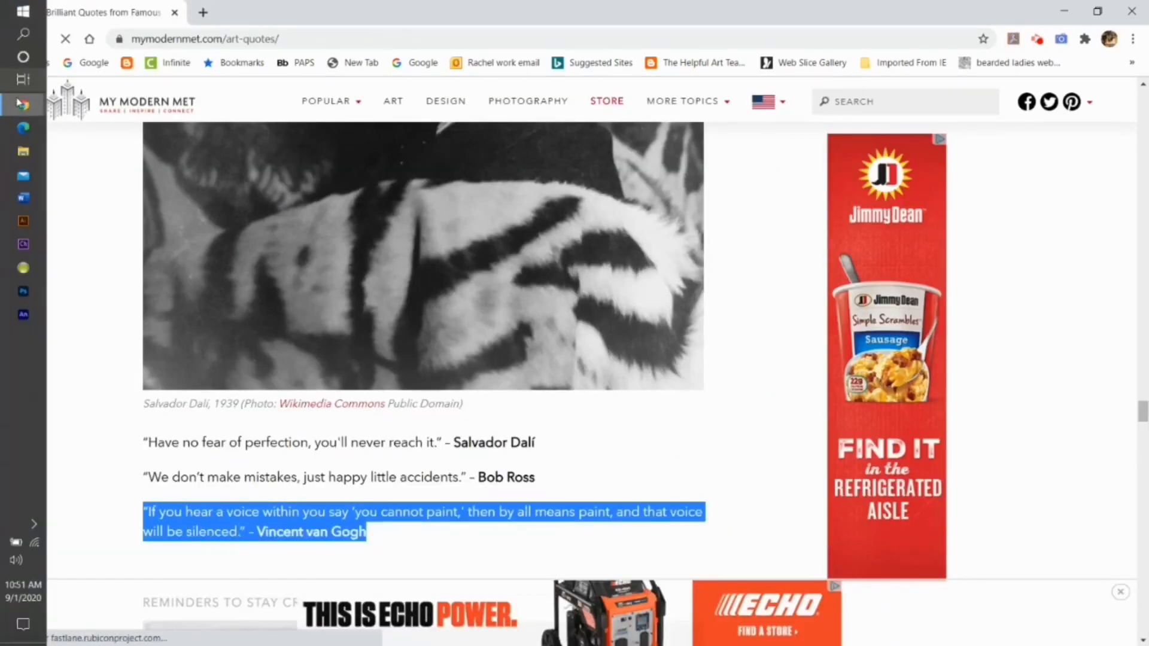
{"action": "left_click", "coordinate": [120, 389]}
{"action": "right_click", "coordinate": [376, 268]}
{"action": "left_click", "coordinate": [417, 386]}
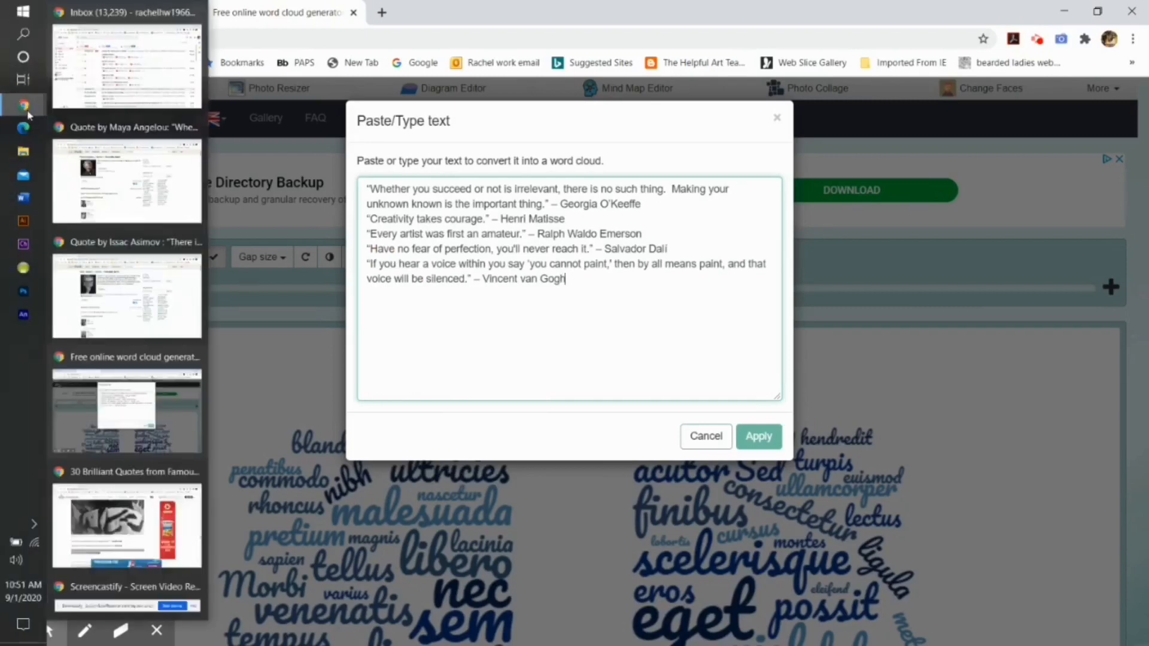
Step: Copy the Andy Warhol quote about making art from the My Modern Met page and paste it below the van Gogh quote
{"action": "left_click", "coordinate": [110, 496]}
{"action": "scroll", "coordinate": [345, 372], "scroll_direction": "down", "scroll_amount": 12}
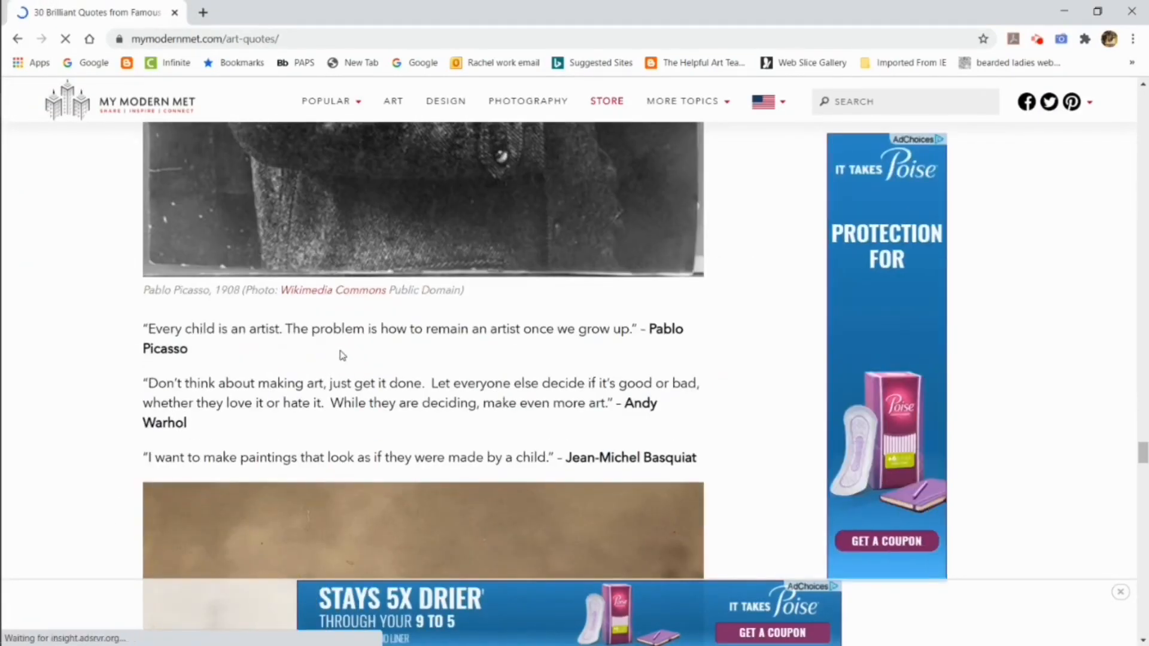
{"action": "left_click_drag", "start_coordinate": [195, 426], "coordinate": [132, 389]}
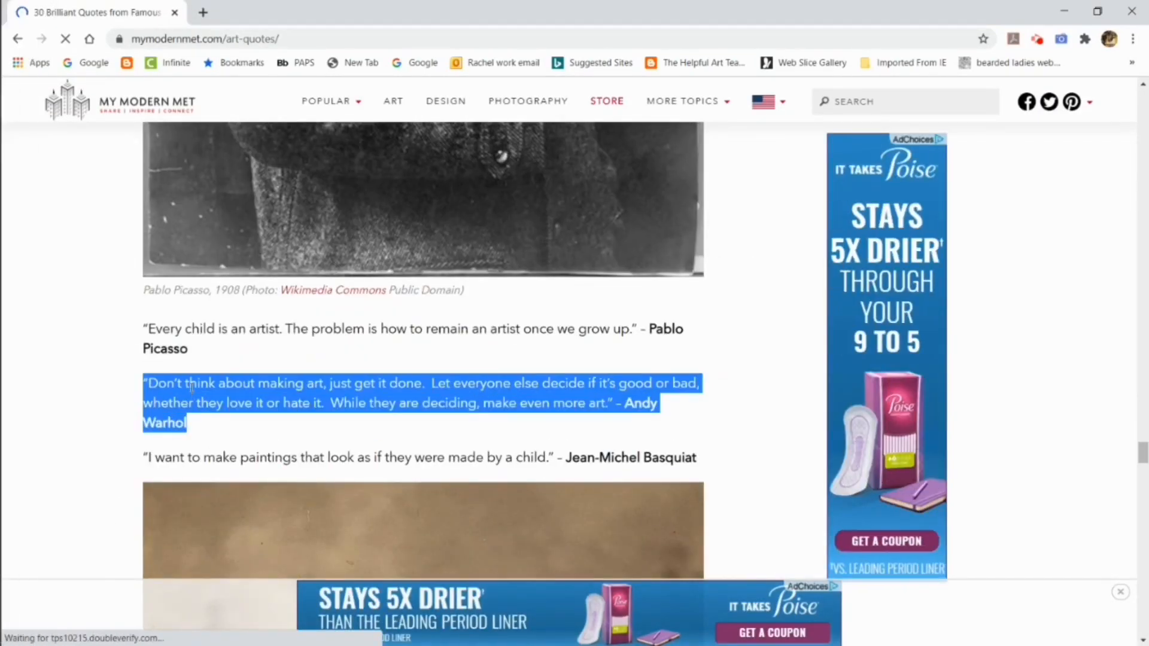
{"action": "right_click", "coordinate": [190, 384]}
{"action": "left_click", "coordinate": [211, 397]}
{"action": "left_click", "coordinate": [175, 12]}
{"action": "right_click", "coordinate": [371, 297]}
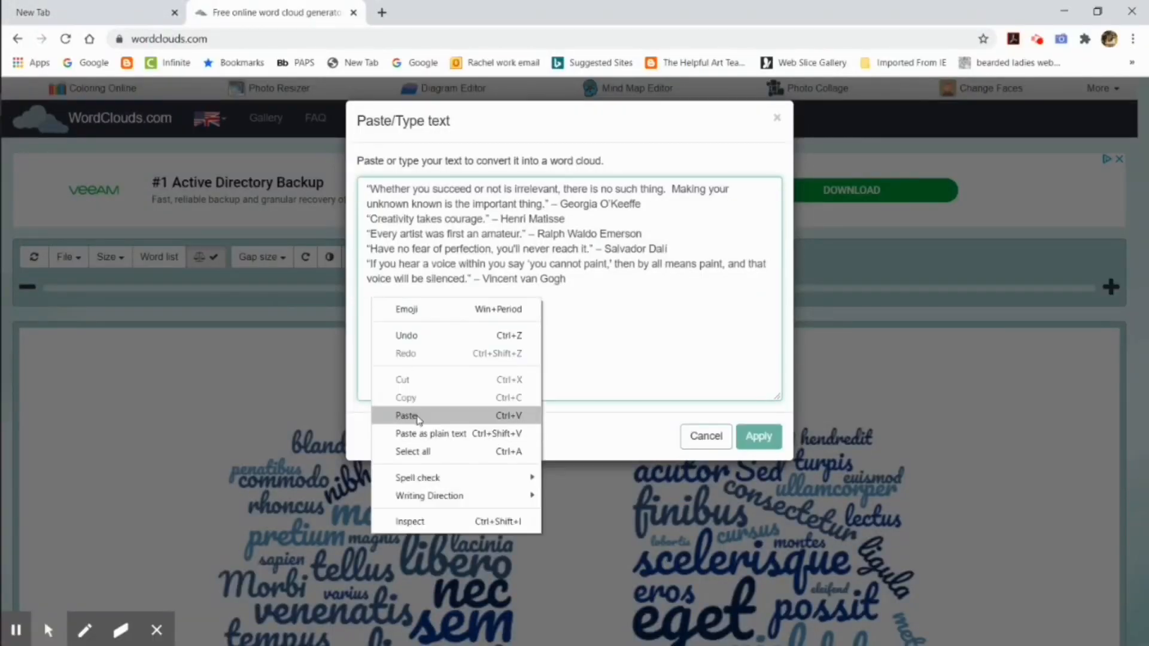
{"action": "left_click", "coordinate": [411, 341]}
Step: Copy the Maya Angelou quote with its attribution from the Goodreads page and paste it below the Warhol quote
{"action": "mouse_move", "coordinate": [25, 111]}
{"action": "left_click", "coordinate": [127, 180]}
{"action": "left_click_drag", "start_coordinate": [423, 225], "coordinate": [341, 163]}
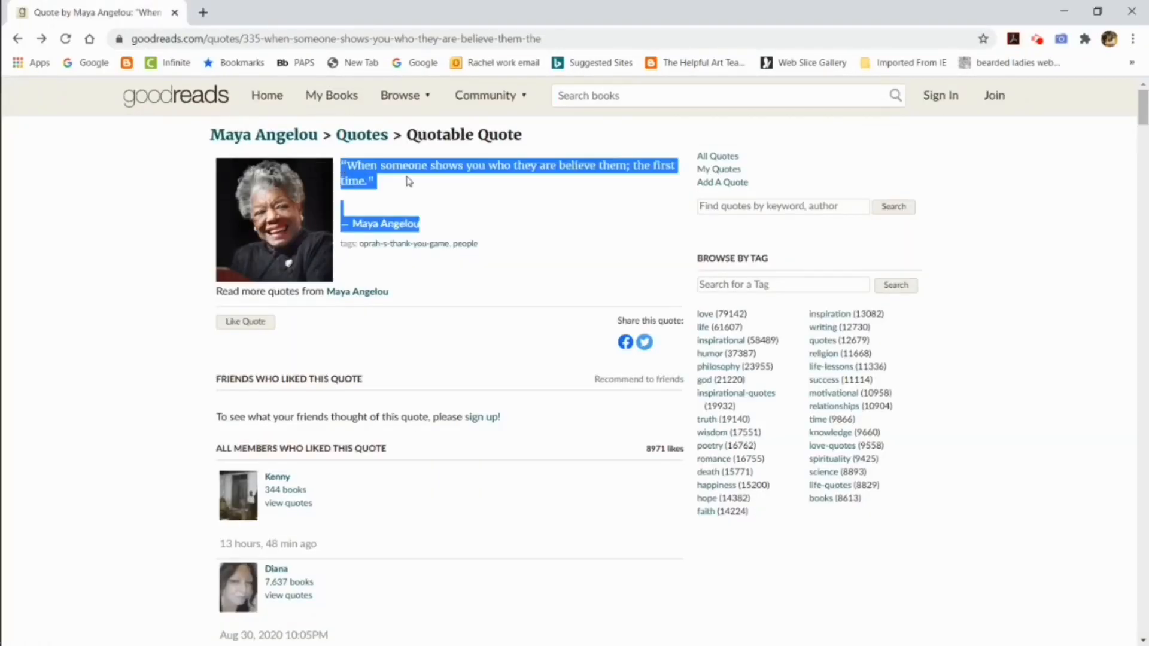
{"action": "right_click", "coordinate": [426, 173]}
{"action": "left_click", "coordinate": [444, 184]}
{"action": "key", "text": "alt+Tab"}
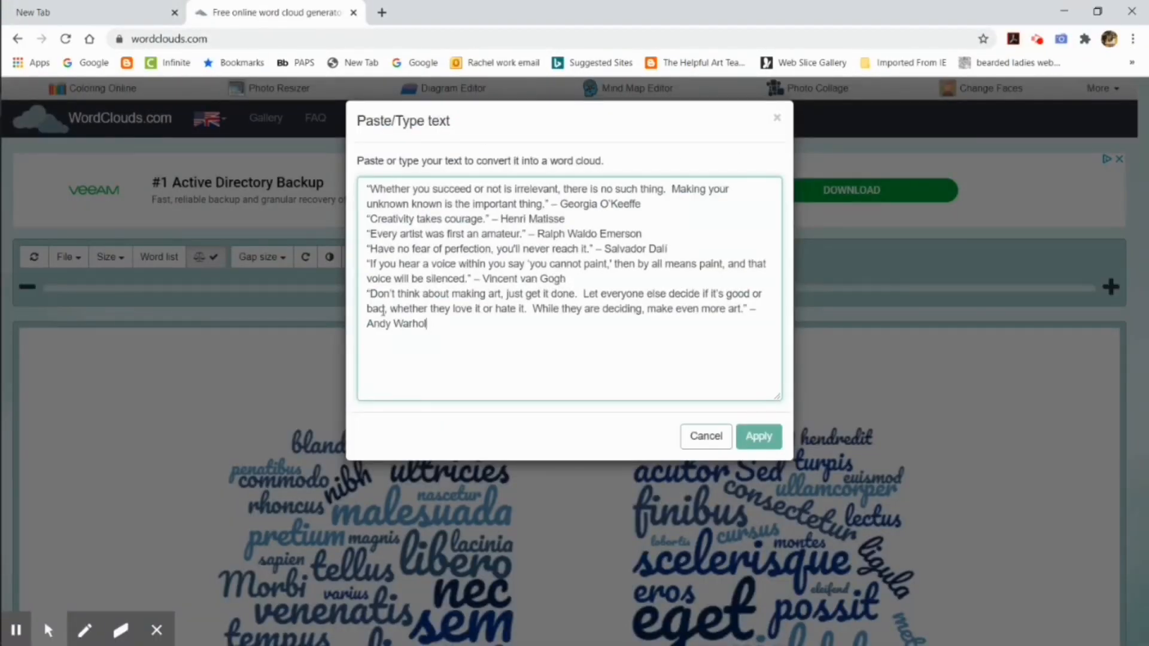
{"action": "right_click", "coordinate": [387, 345]}
{"action": "left_click", "coordinate": [414, 462]}
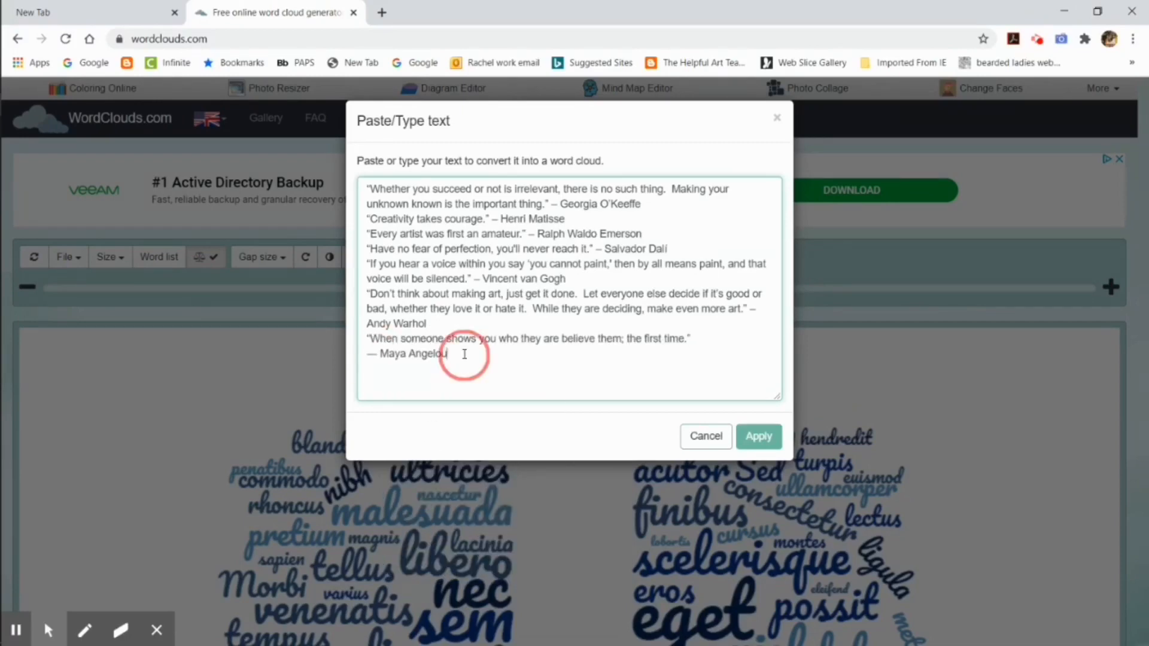
Step: Add the Isaac Asimov quote from its Goodreads page on a new line and apply the collected text to the word cloud
{"action": "key", "text": "Return"}
{"action": "left_click", "coordinate": [127, 183]}
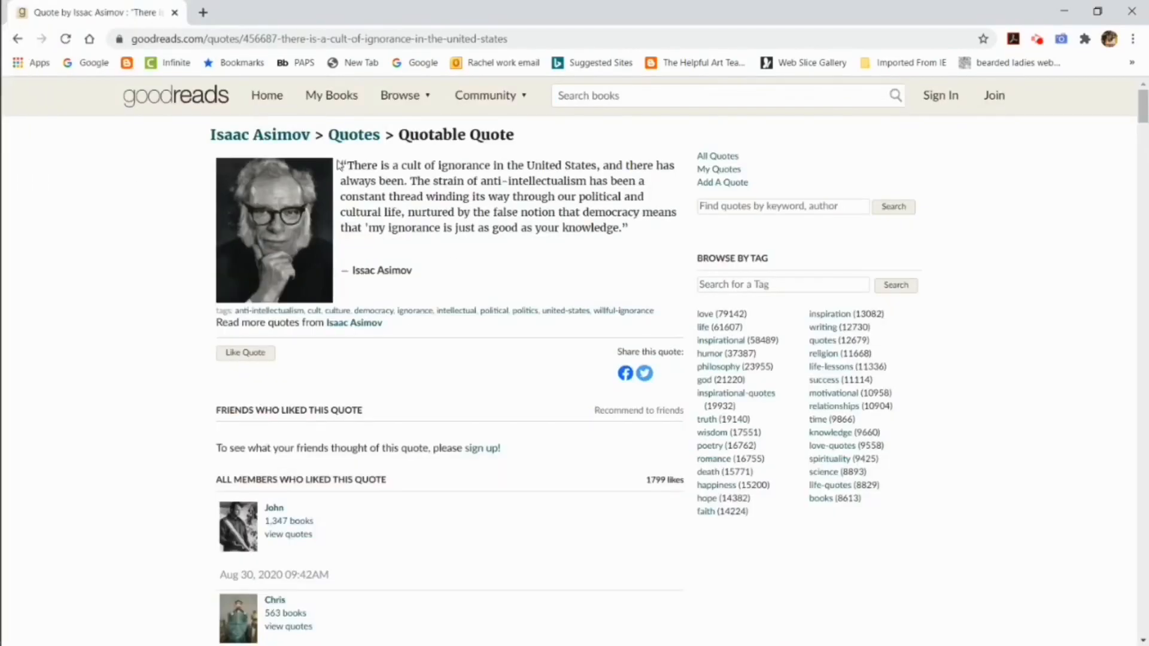
{"action": "left_click_drag", "start_coordinate": [339, 164], "coordinate": [413, 272]}
{"action": "key", "text": "ctrl+c"}
{"action": "key", "text": "alt+Tab"}
{"action": "right_click", "coordinate": [379, 370]}
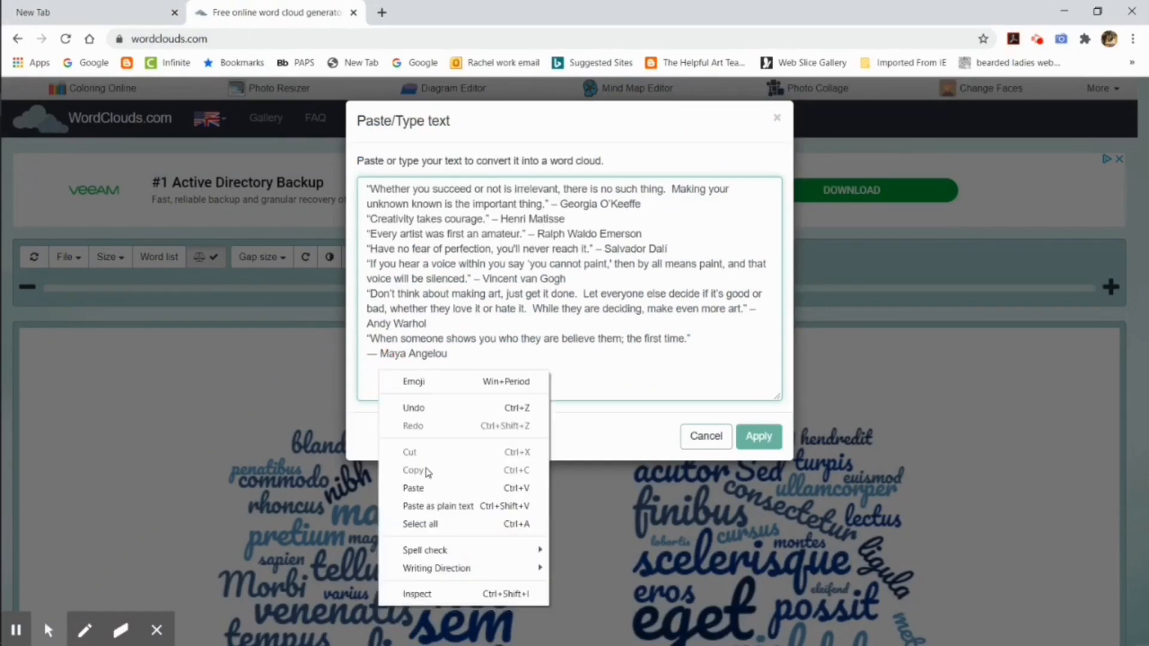
{"action": "left_click", "coordinate": [414, 488]}
{"action": "left_click", "coordinate": [758, 437]}
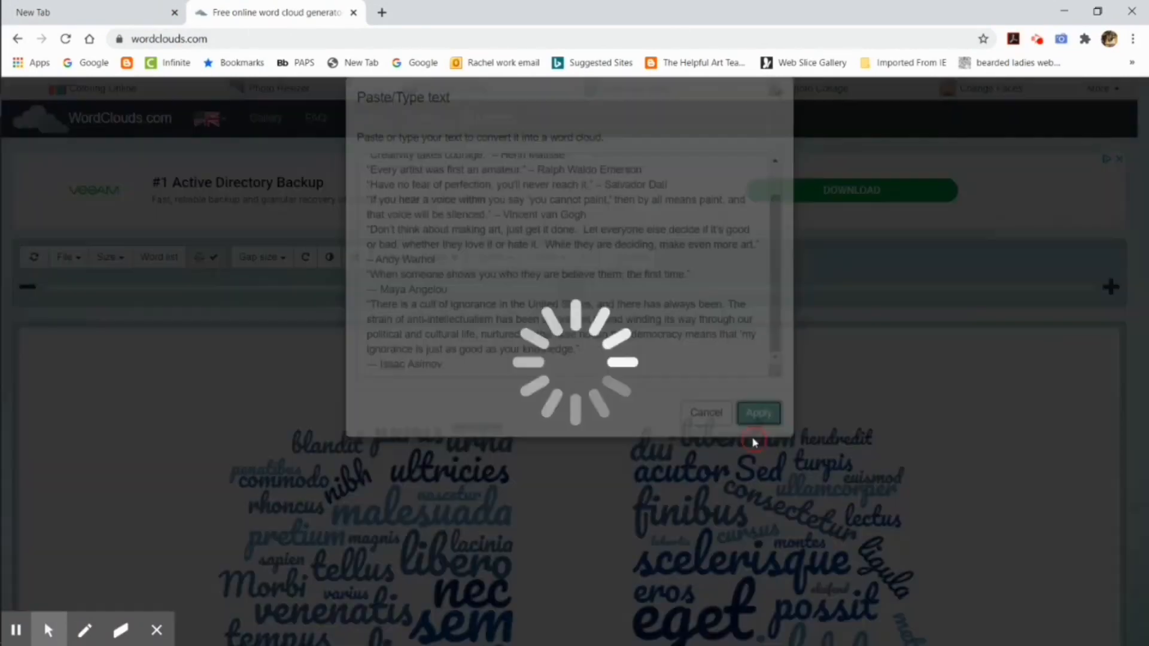
Step: Set the word cloud size to 1024×1024 [1:1] and replace its split shape with a single solid one
{"action": "left_click", "coordinate": [111, 257]}
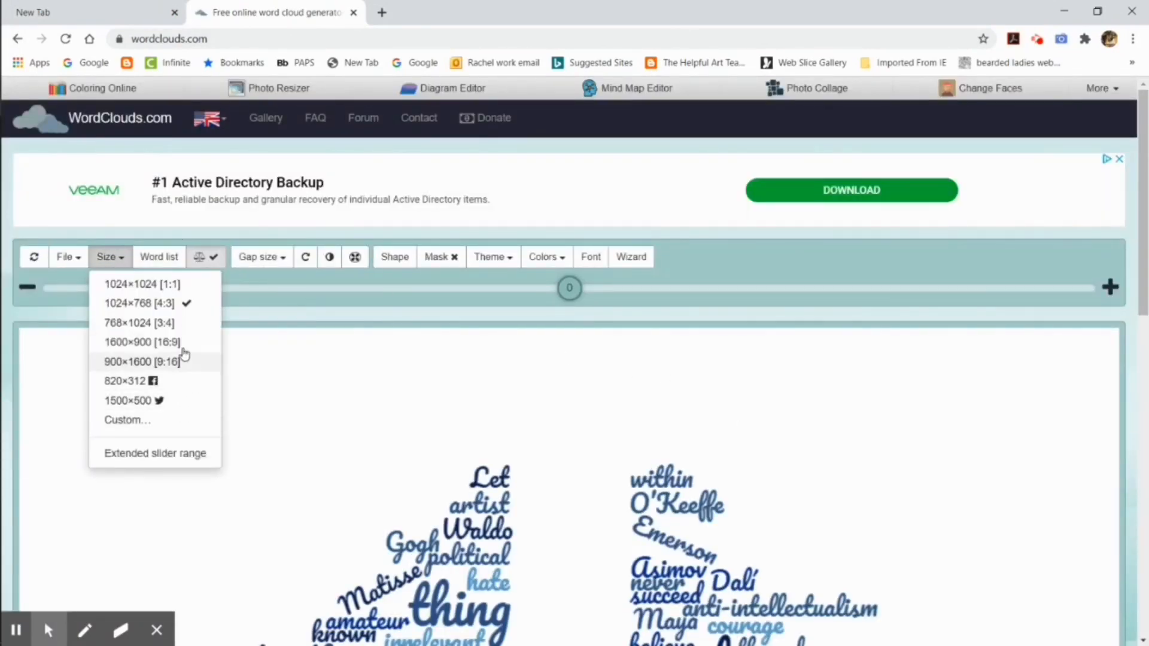
{"action": "left_click", "coordinate": [185, 283]}
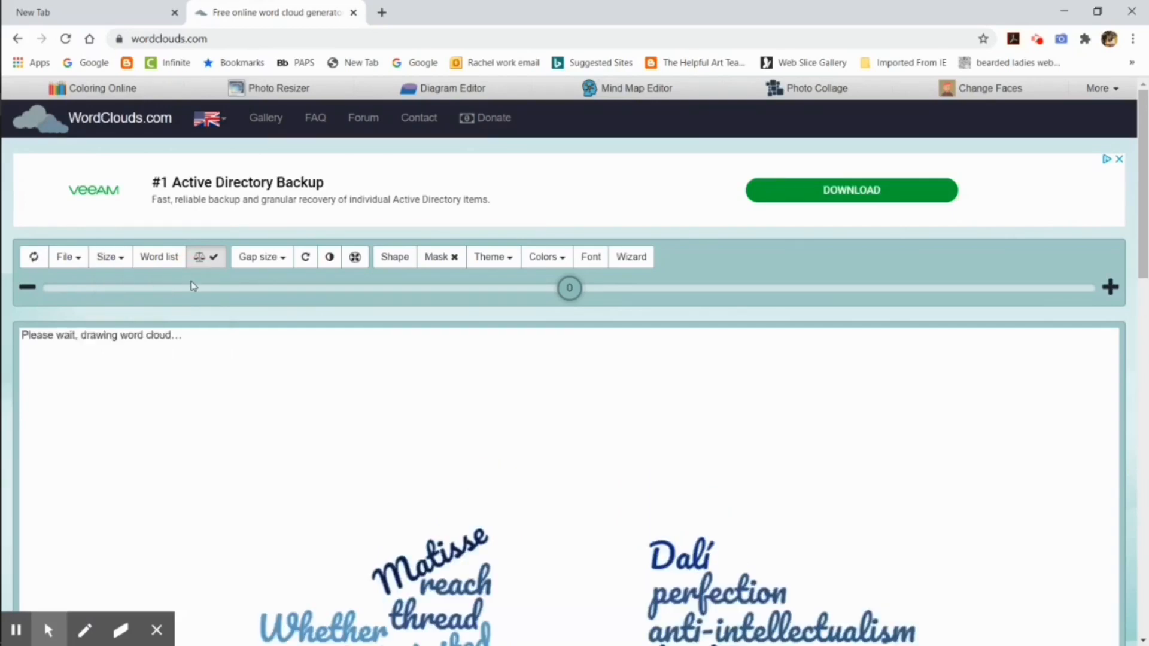
{"action": "left_click", "coordinate": [395, 257]}
{"action": "left_click", "coordinate": [423, 215]}
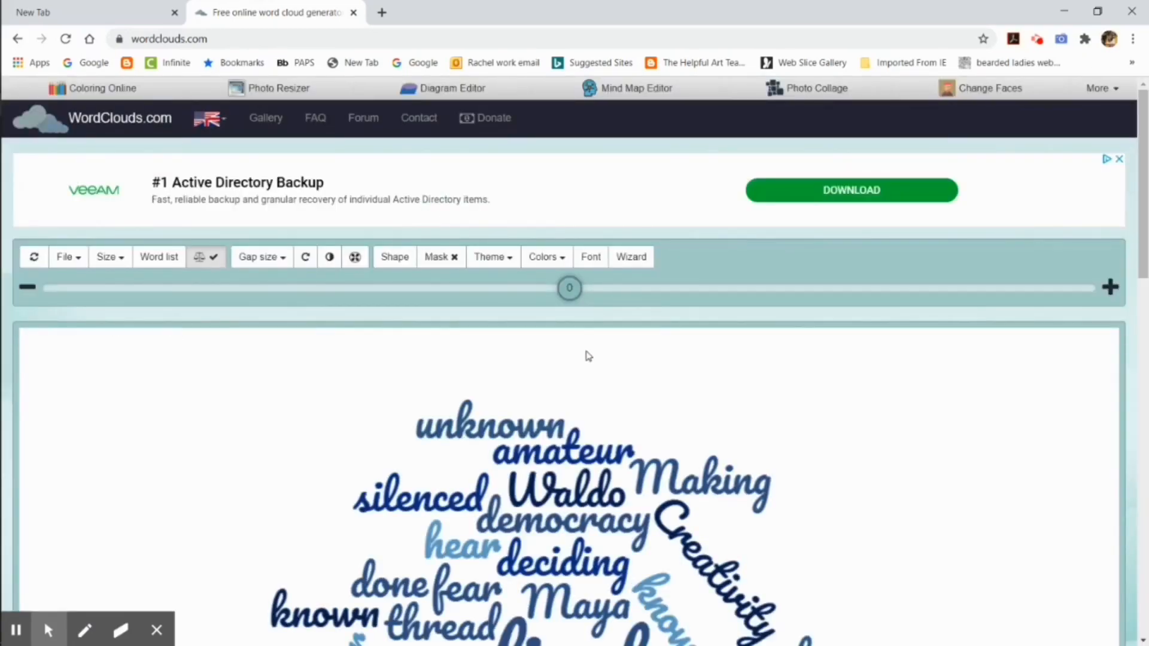
Step: Change the word cloud's font to Permanent Marker
{"action": "left_click", "coordinate": [590, 256]}
{"action": "left_click", "coordinate": [442, 162]}
{"action": "scroll", "coordinate": [527, 309], "scroll_direction": "down", "scroll_amount": 10}
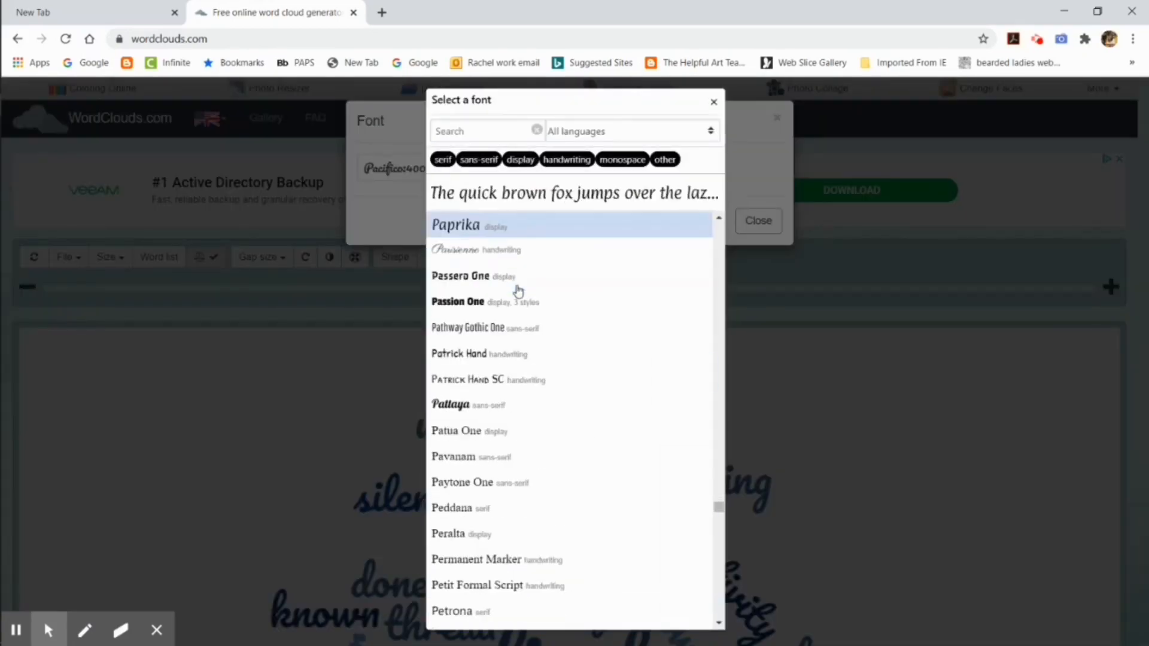
{"action": "left_click", "coordinate": [684, 340]}
{"action": "left_click", "coordinate": [684, 340]}
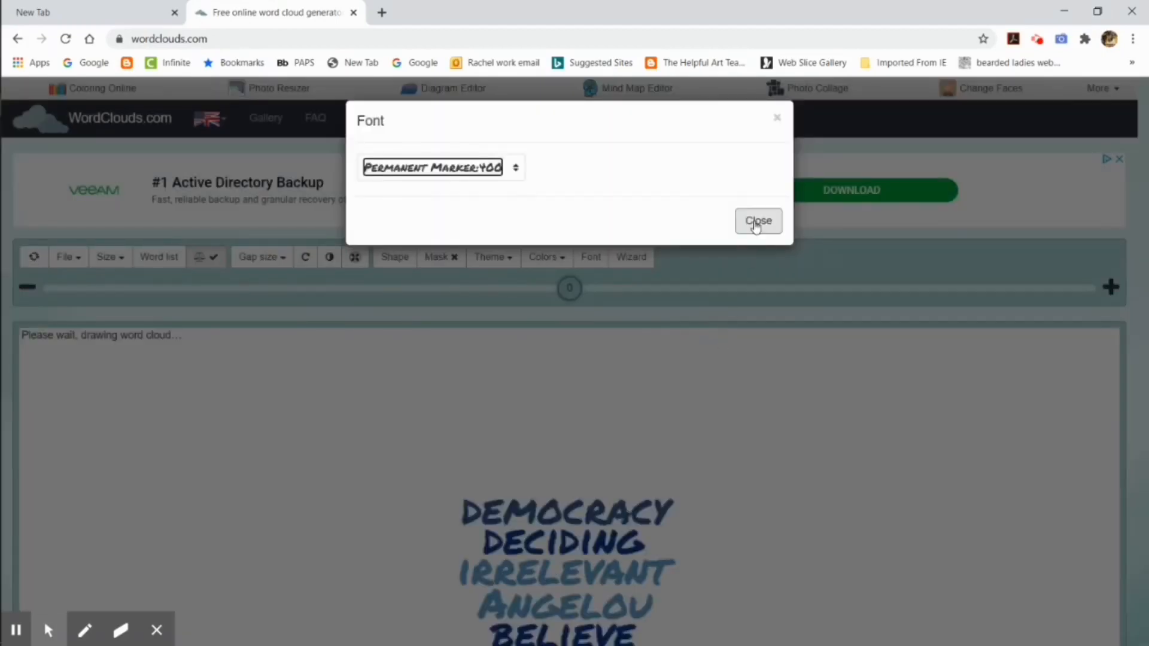
{"action": "left_click", "coordinate": [758, 220]}
Step: Switch the word cloud's colouring from custom colours to a gradient
{"action": "scroll", "coordinate": [698, 311], "scroll_direction": "down", "scroll_amount": 2}
{"action": "left_click", "coordinate": [546, 107]}
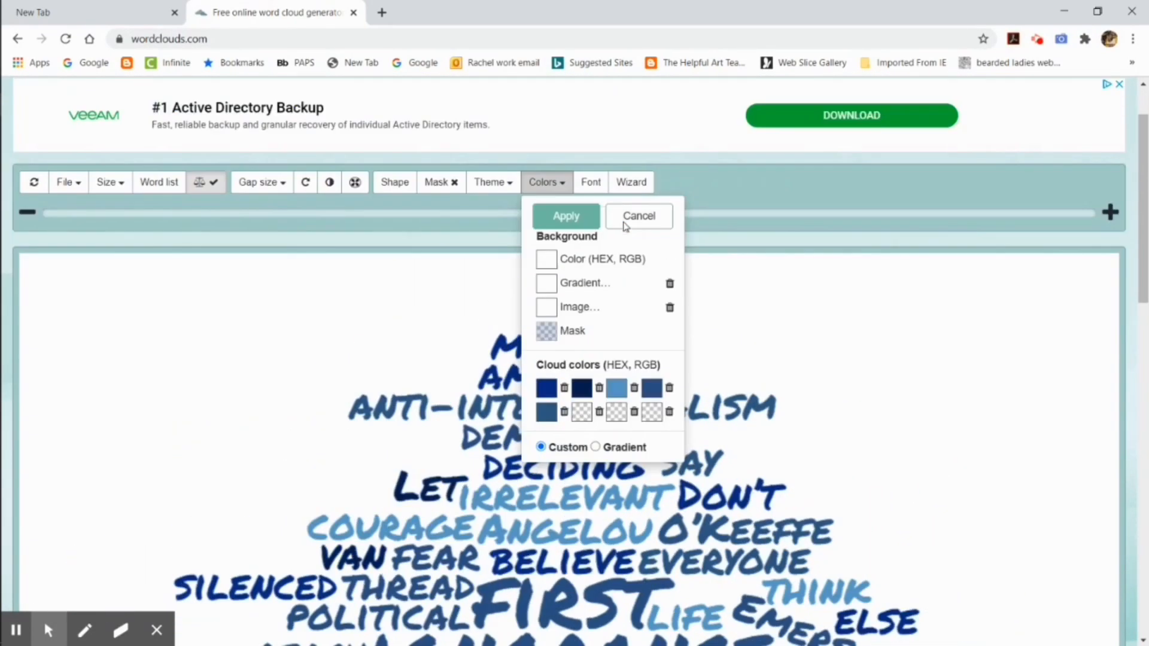
{"action": "left_click", "coordinate": [550, 335]}
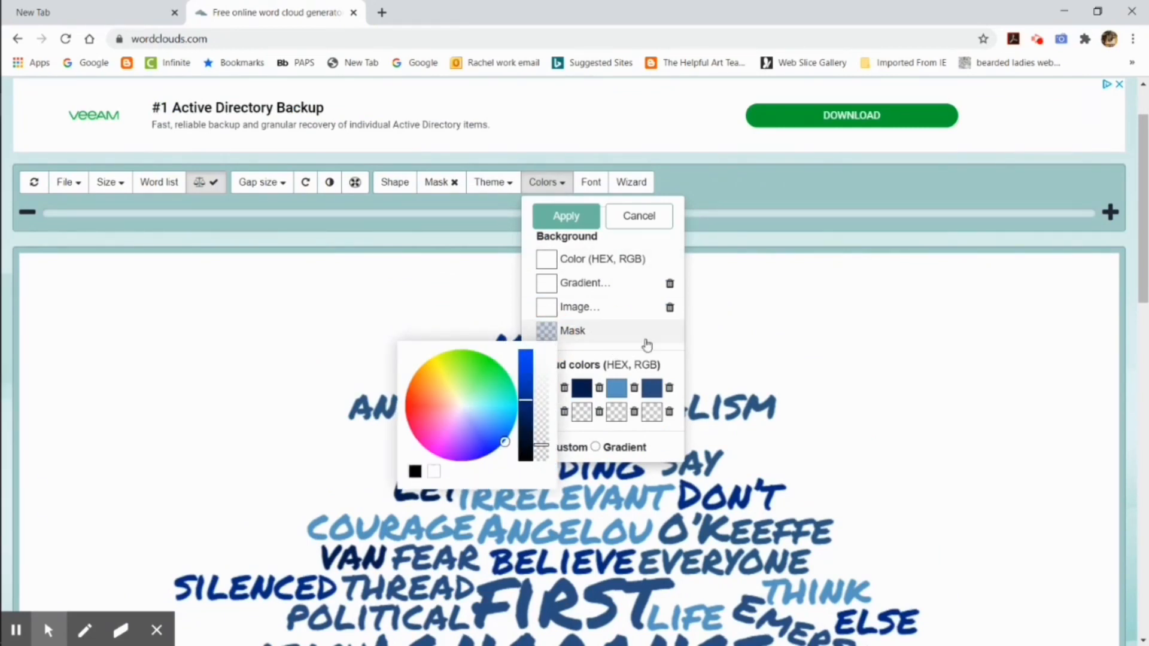
{"action": "left_click", "coordinate": [651, 386]}
{"action": "left_click", "coordinate": [596, 448]}
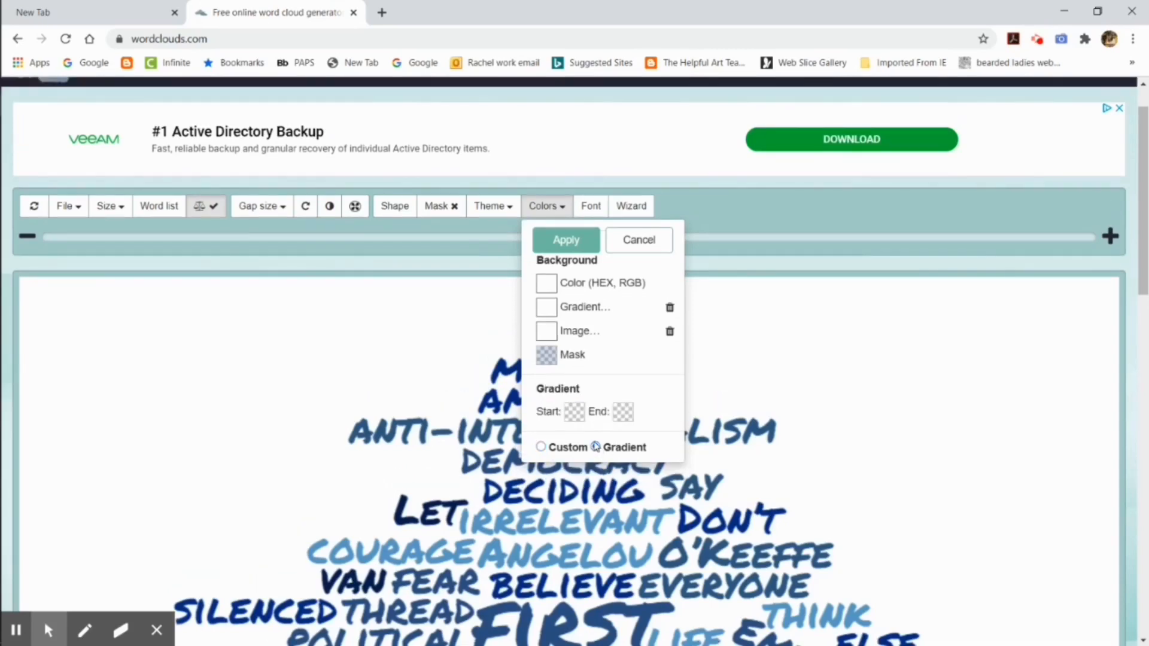
Step: Set the gradient's start to deep blue and its end to light blue, and apply it to the word cloud
{"action": "left_click", "coordinate": [576, 413]}
{"action": "left_click", "coordinate": [542, 520]}
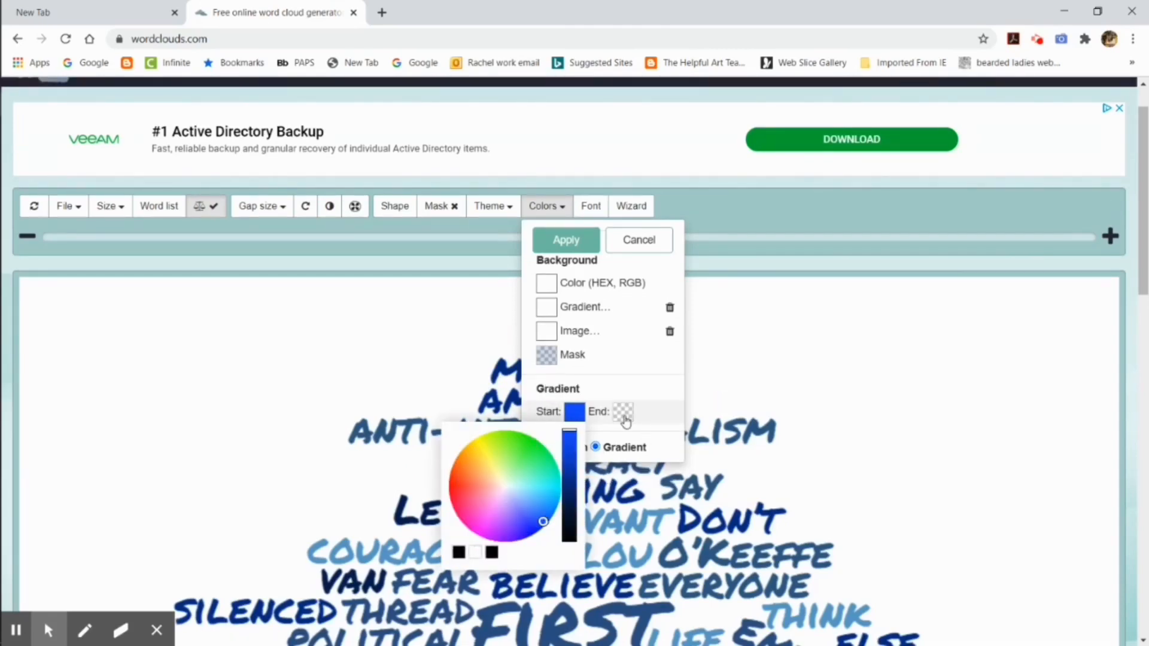
{"action": "left_click", "coordinate": [622, 412]}
{"action": "left_click", "coordinate": [603, 494]}
{"action": "left_click", "coordinate": [566, 240]}
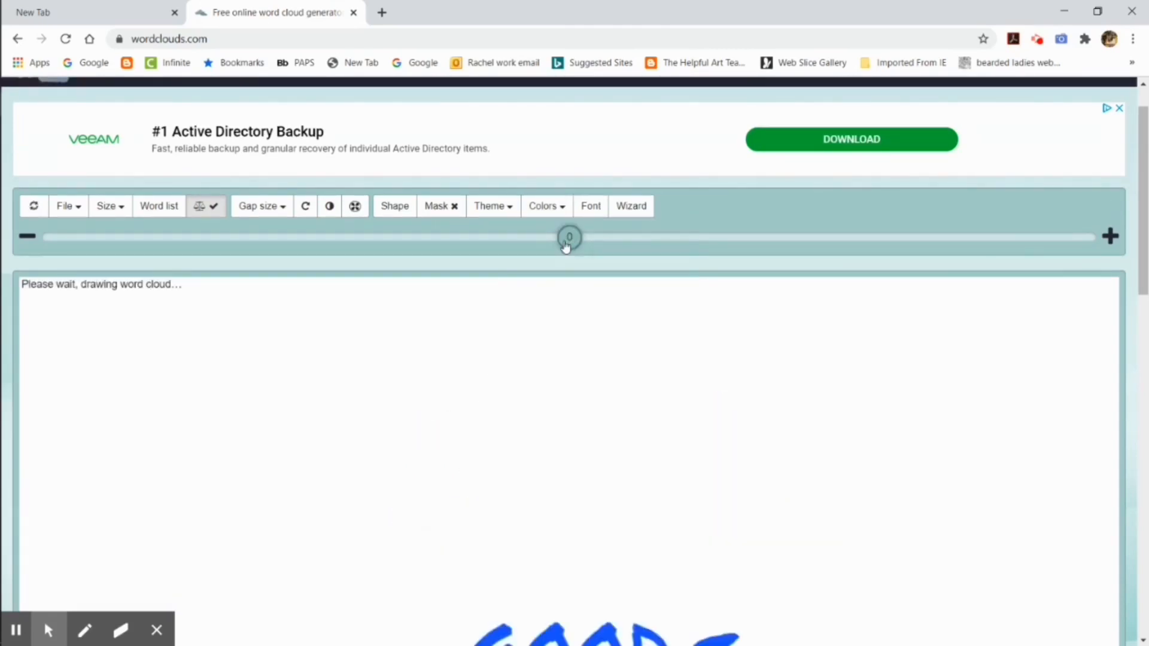
{"action": "scroll", "coordinate": [853, 403], "scroll_direction": "down", "scroll_amount": 6}
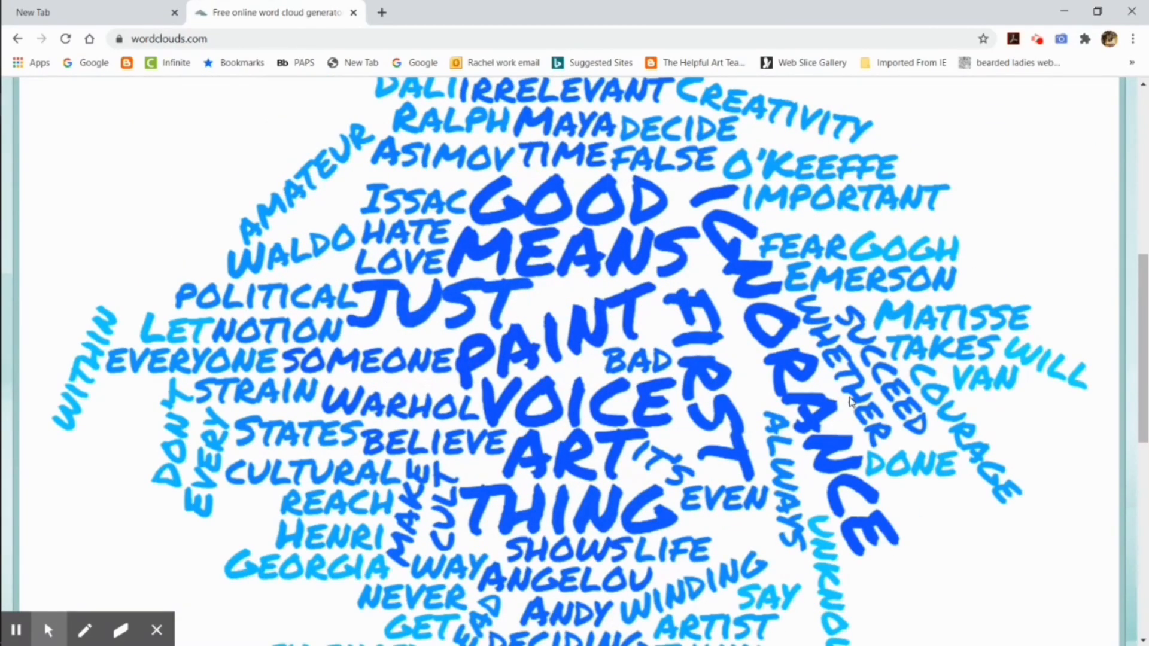
{"action": "scroll", "coordinate": [734, 377], "scroll_direction": "up", "scroll_amount": 7}
{"action": "scroll", "coordinate": [741, 378], "scroll_direction": "down", "scroll_amount": 1}
Step: Try a gap size of 20 between the words, and set the gap size back to 0
{"action": "left_click", "coordinate": [261, 131]}
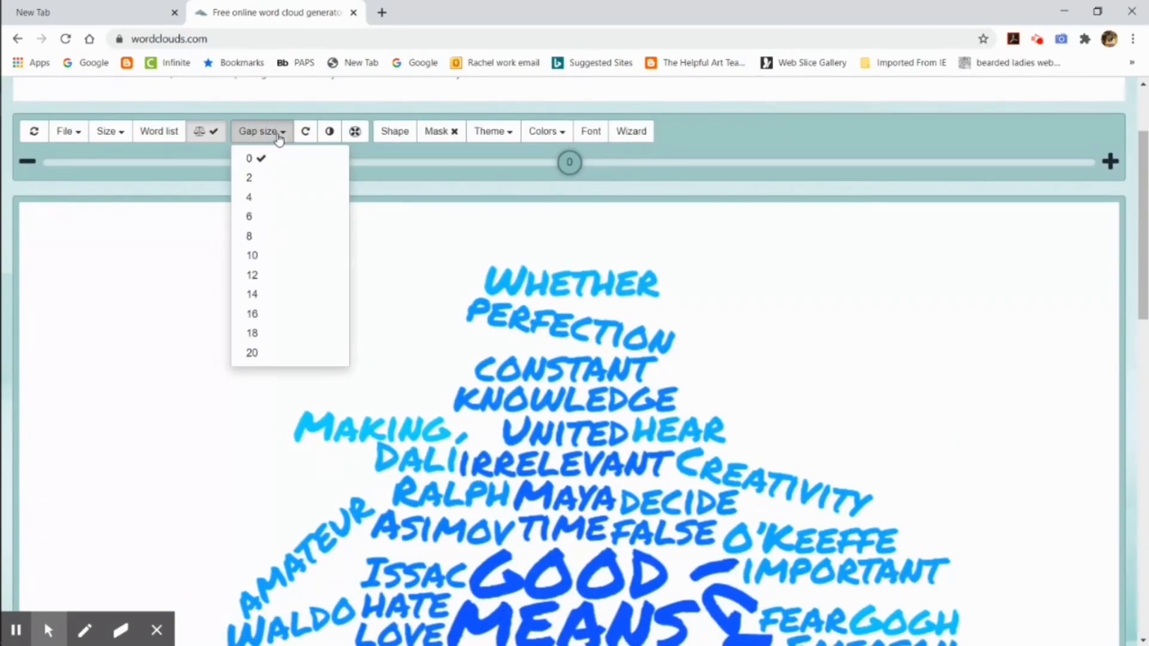
{"action": "left_click", "coordinate": [296, 350]}
{"action": "scroll", "coordinate": [398, 322], "scroll_direction": "down", "scroll_amount": 1}
{"action": "scroll", "coordinate": [397, 321], "scroll_direction": "up", "scroll_amount": 4}
{"action": "left_click", "coordinate": [277, 257]}
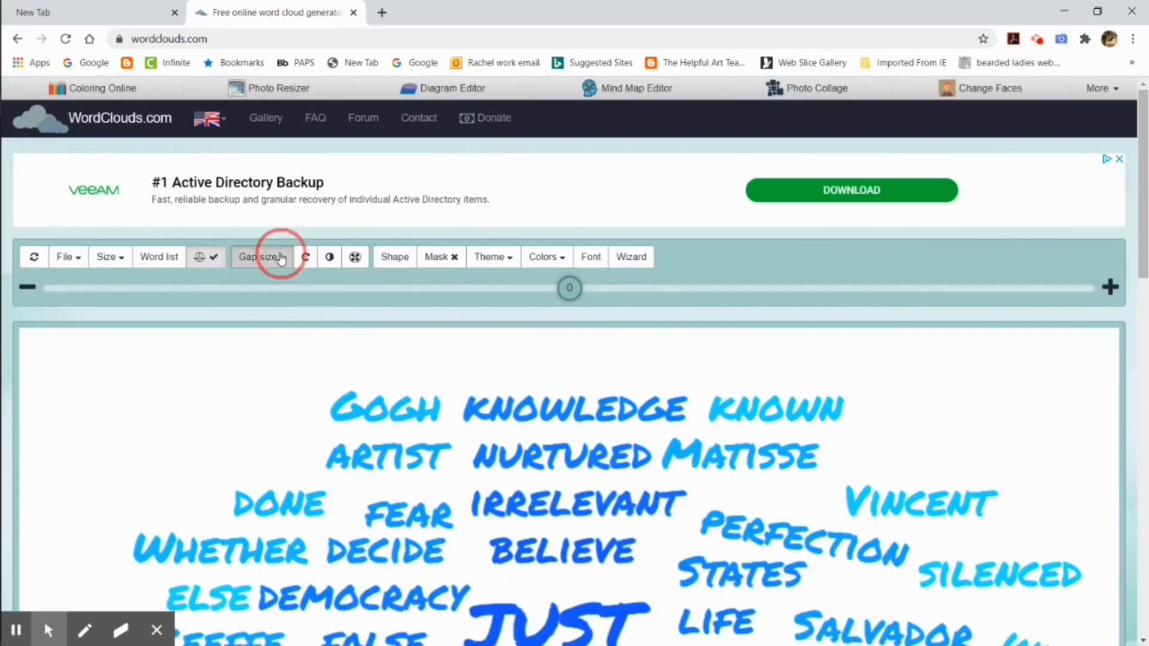
{"action": "left_click", "coordinate": [277, 282]}
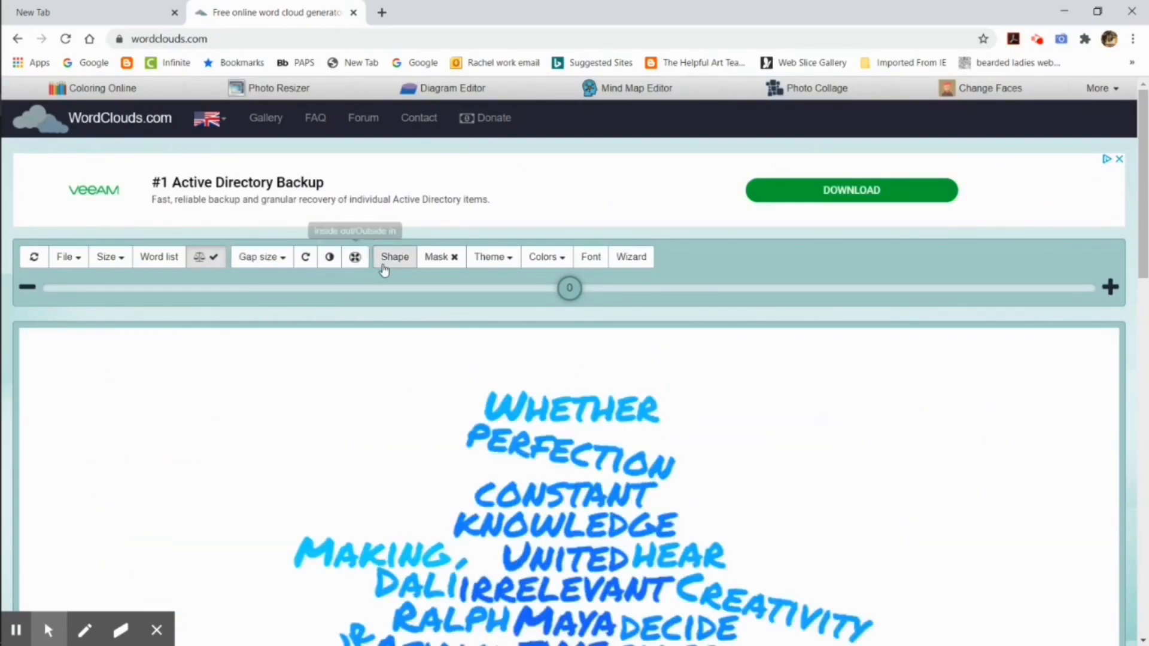
{"action": "left_click", "coordinate": [485, 257]}
{"action": "scroll", "coordinate": [489, 432], "scroll_direction": "down", "scroll_amount": 5}
{"action": "scroll", "coordinate": [489, 432], "scroll_direction": "up", "scroll_amount": 5}
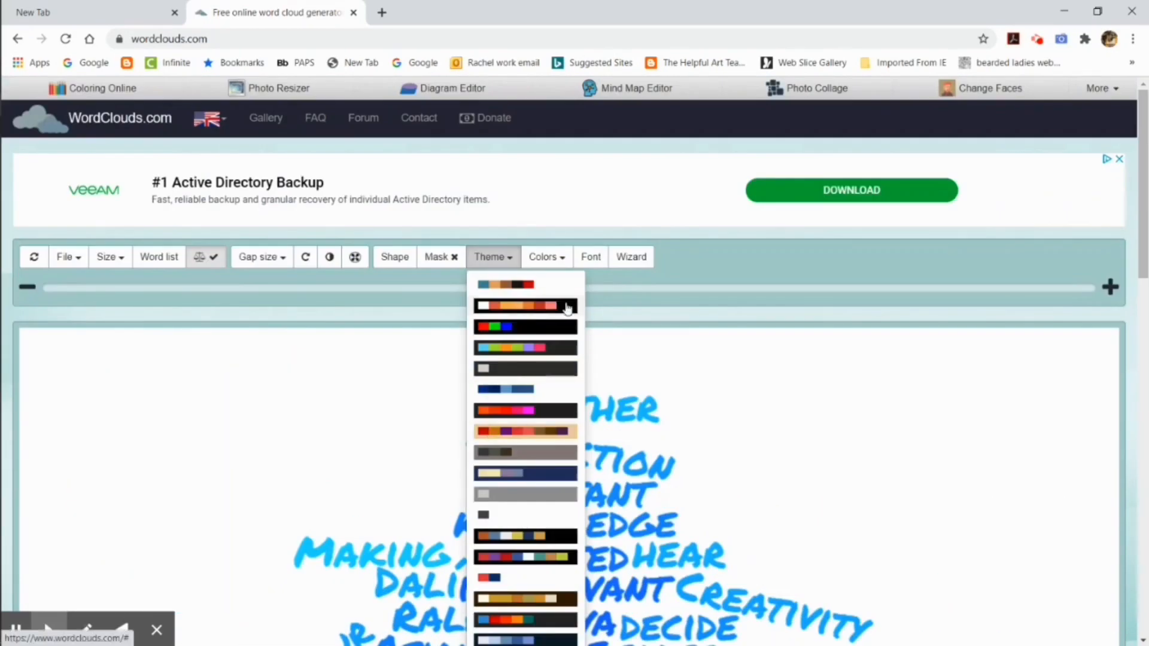
{"action": "left_click", "coordinate": [636, 258]}
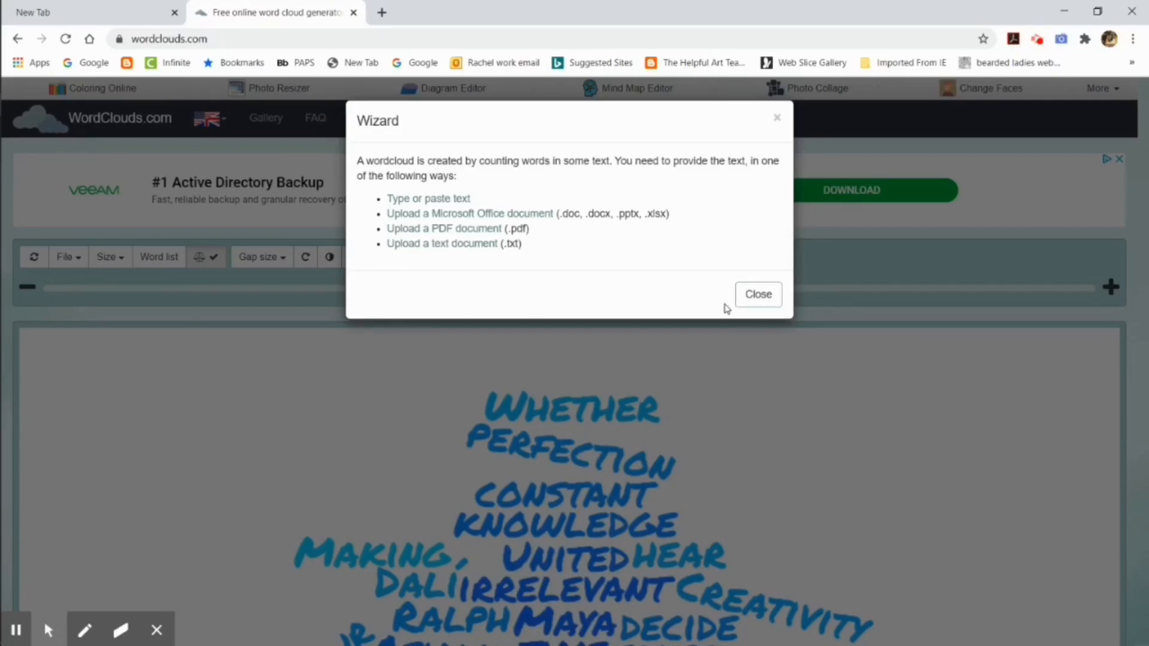
{"action": "left_click", "coordinate": [748, 295]}
{"action": "scroll", "coordinate": [144, 335], "scroll_direction": "down", "scroll_amount": 10}
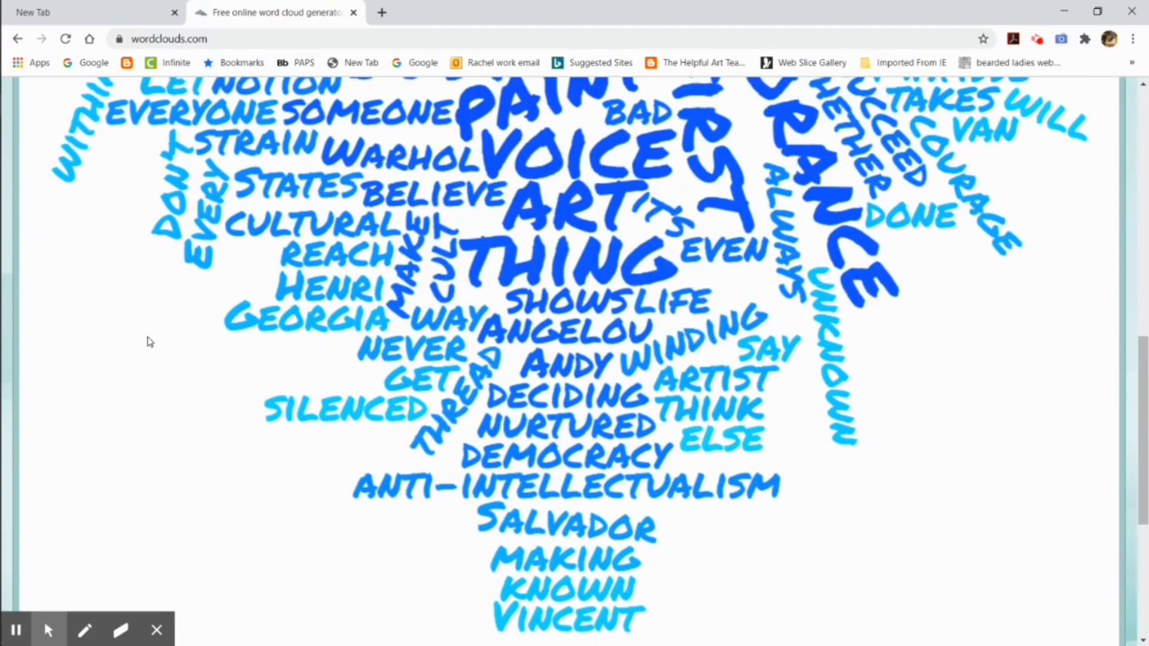
{"action": "scroll", "coordinate": [146, 339], "scroll_direction": "up", "scroll_amount": 10}
Step: Set the gradient's start colour to light blue and its end colour to deep blue
{"action": "left_click", "coordinate": [545, 258]}
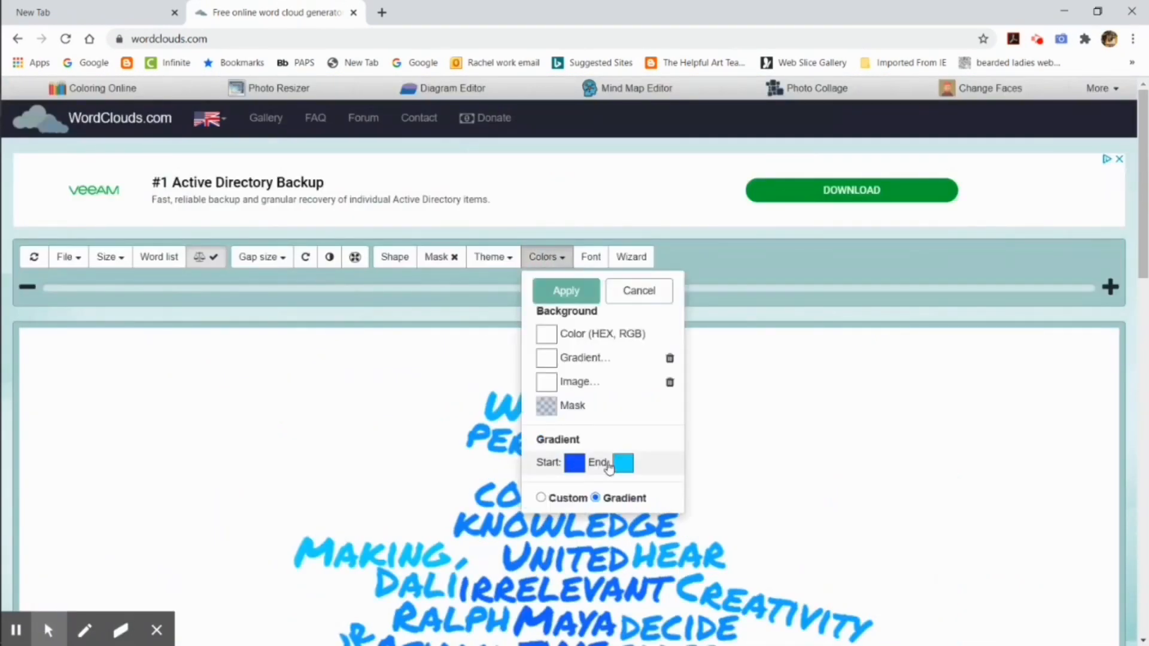
{"action": "left_click", "coordinate": [570, 466]}
{"action": "left_click", "coordinate": [556, 542]}
{"action": "left_click", "coordinate": [535, 540]}
{"action": "left_click", "coordinate": [623, 463]}
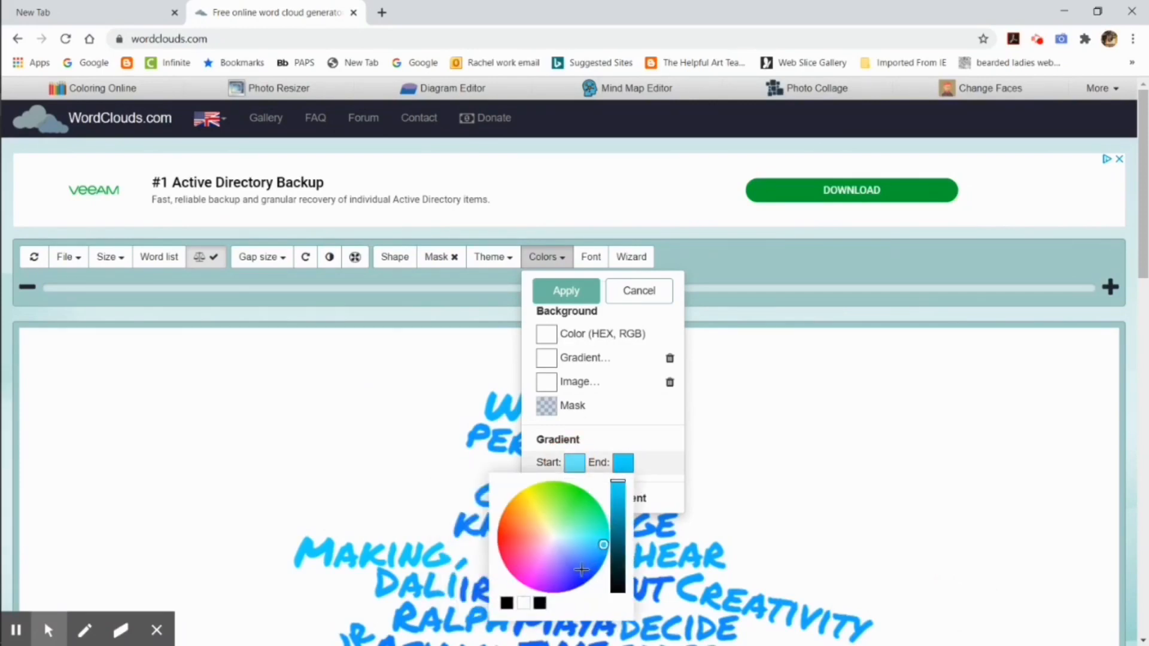
{"action": "left_click", "coordinate": [575, 573]}
{"action": "left_click", "coordinate": [704, 462]}
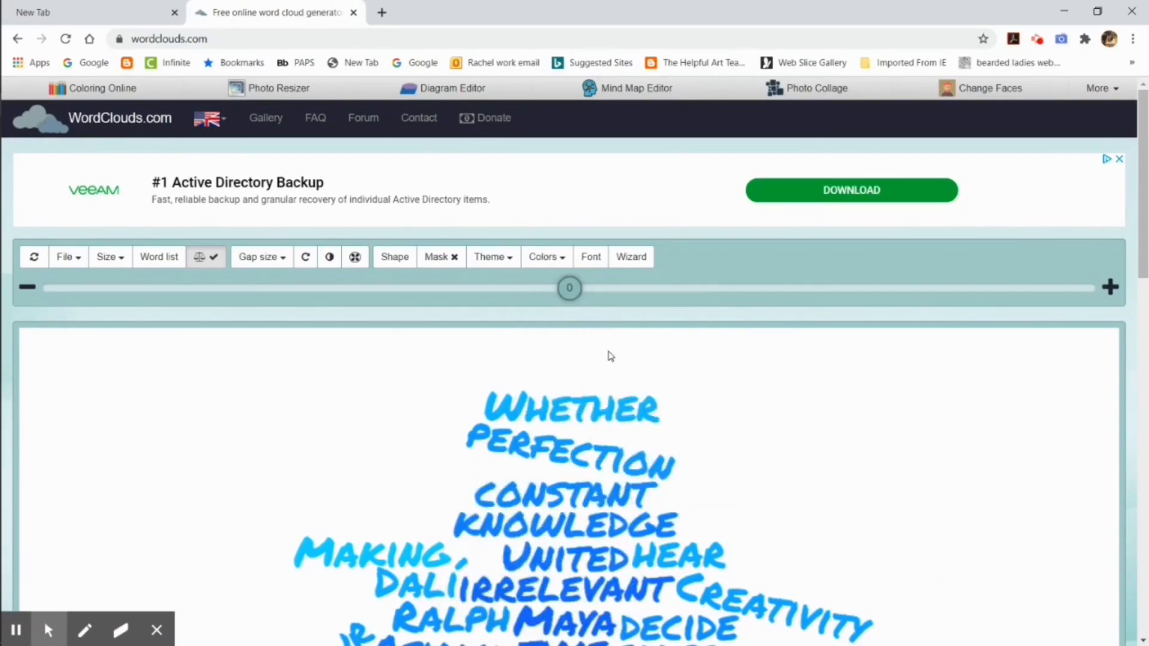
Step: Apply the light-to-deep-blue gradient to the word cloud and dismiss the wizard
{"action": "left_click", "coordinate": [546, 255]}
{"action": "left_click", "coordinate": [582, 291]}
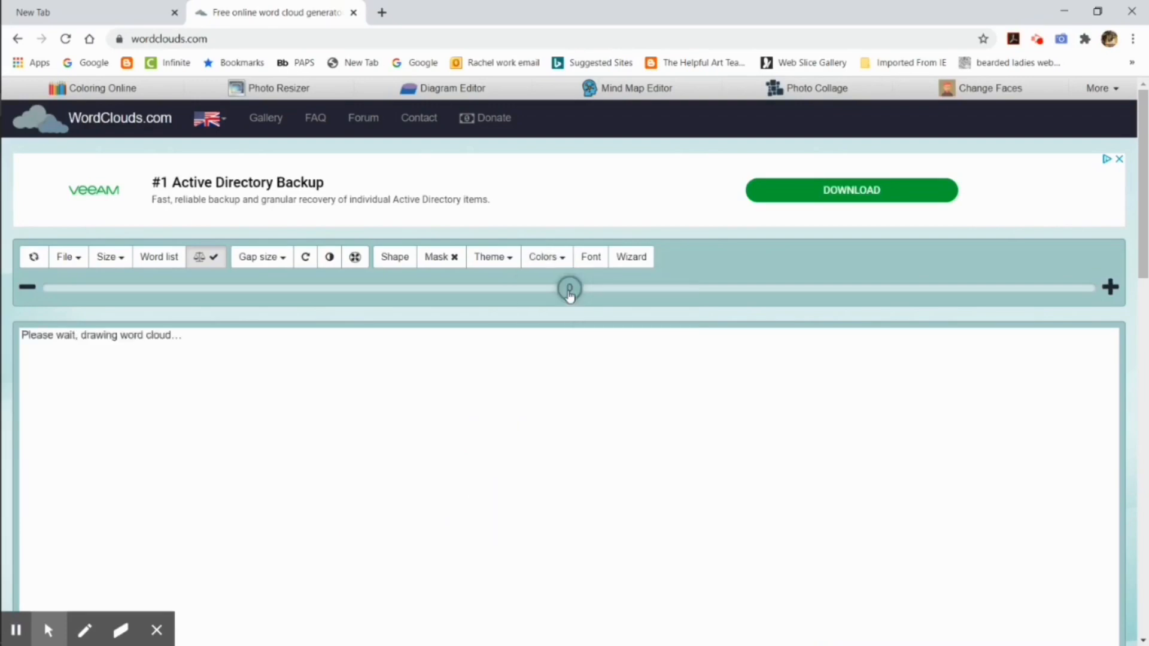
{"action": "scroll", "coordinate": [849, 431], "scroll_direction": "down", "scroll_amount": 8}
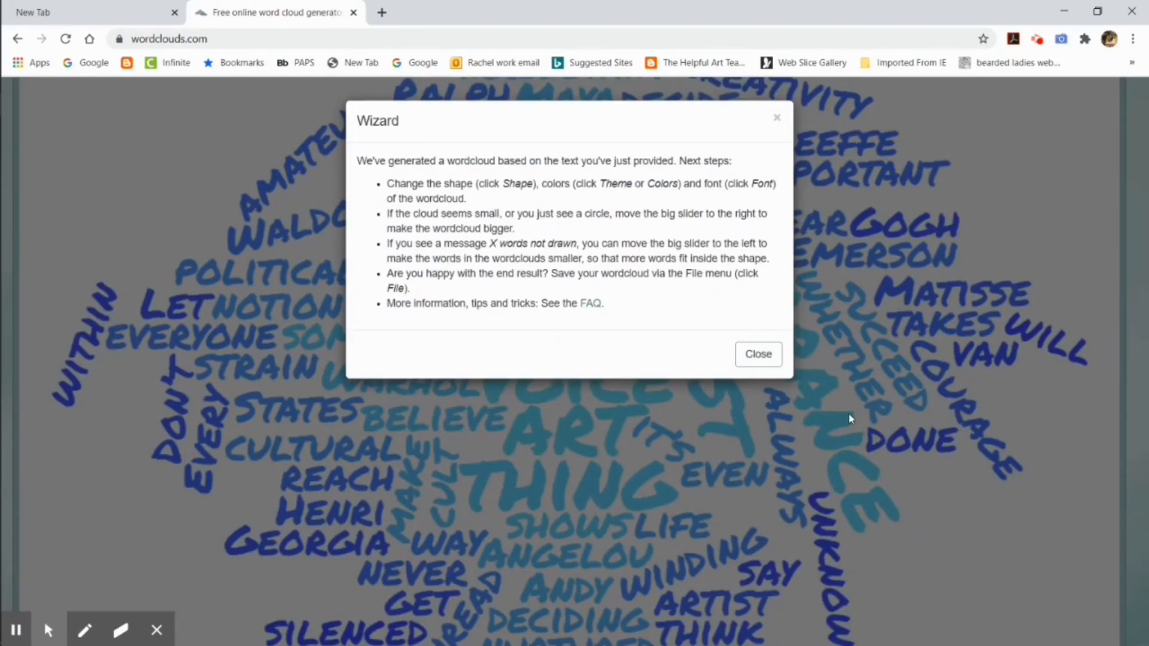
{"action": "left_click", "coordinate": [758, 356]}
{"action": "scroll", "coordinate": [769, 359], "scroll_direction": "down", "scroll_amount": 7}
{"action": "scroll", "coordinate": [601, 384], "scroll_direction": "up", "scroll_amount": 15}
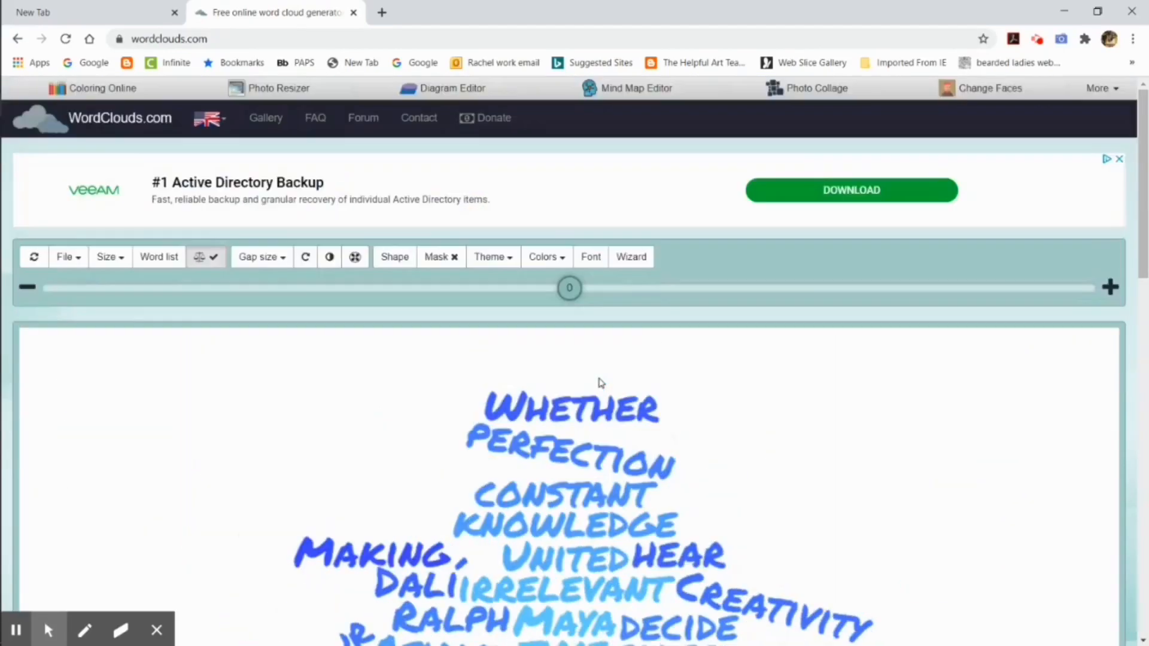
Step: Save the word cloud as an HD PNG image named wordcloud, download it and check the downloaded picture
{"action": "left_click", "coordinate": [81, 259]}
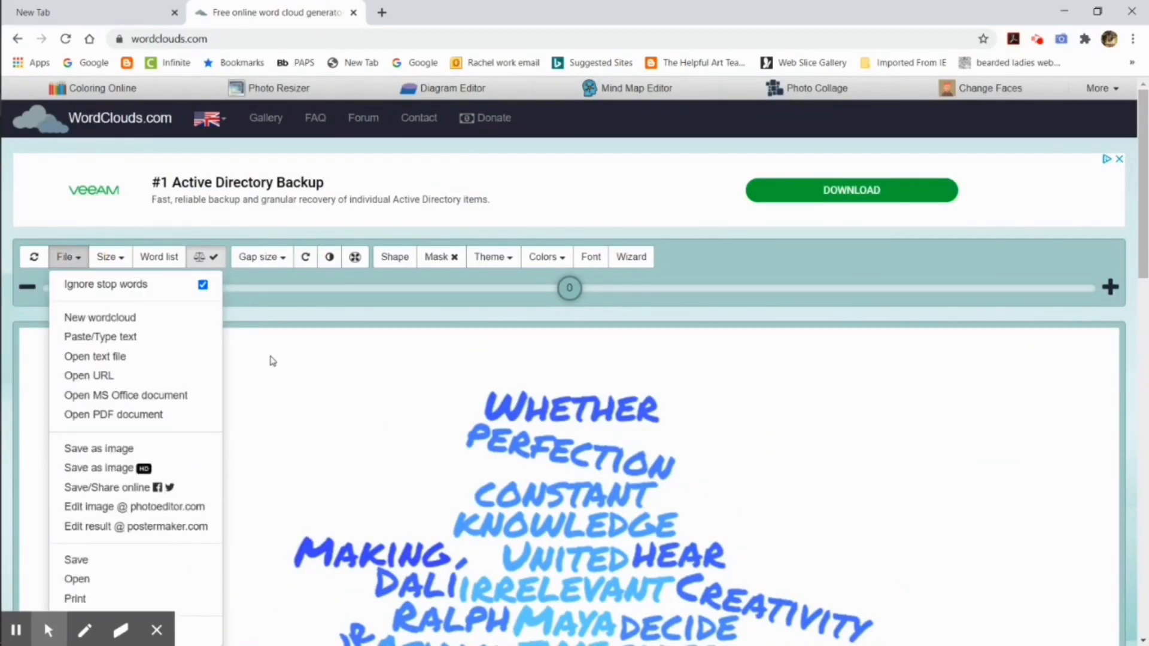
{"action": "scroll", "coordinate": [274, 355], "scroll_direction": "down", "scroll_amount": 3}
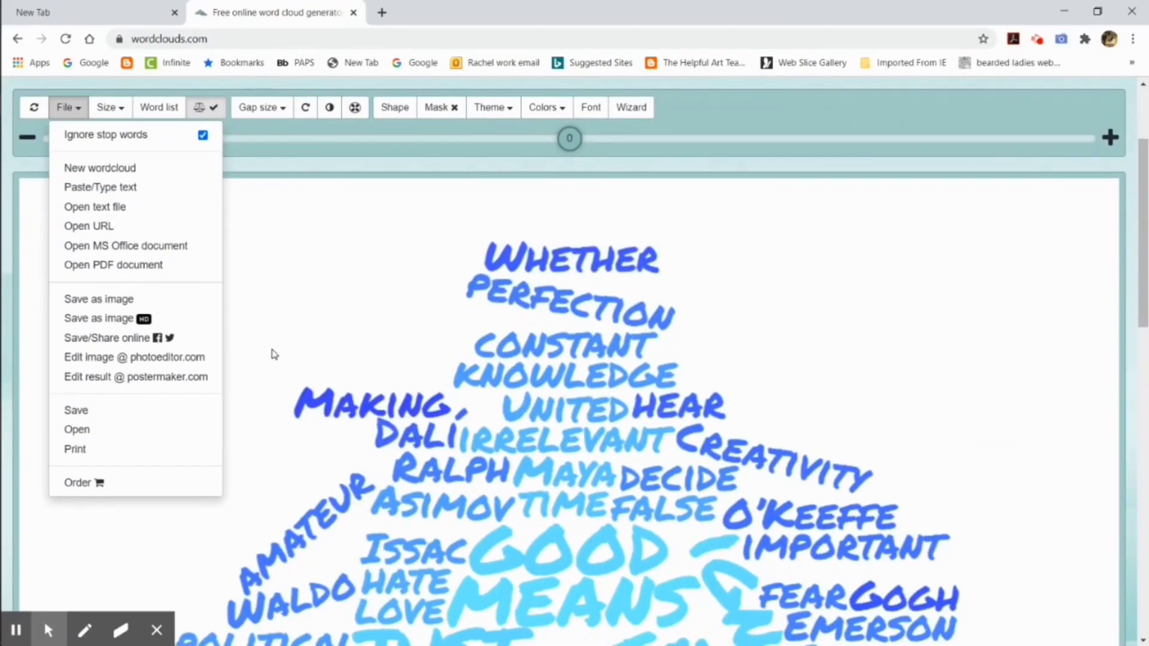
{"action": "left_click", "coordinate": [138, 320]}
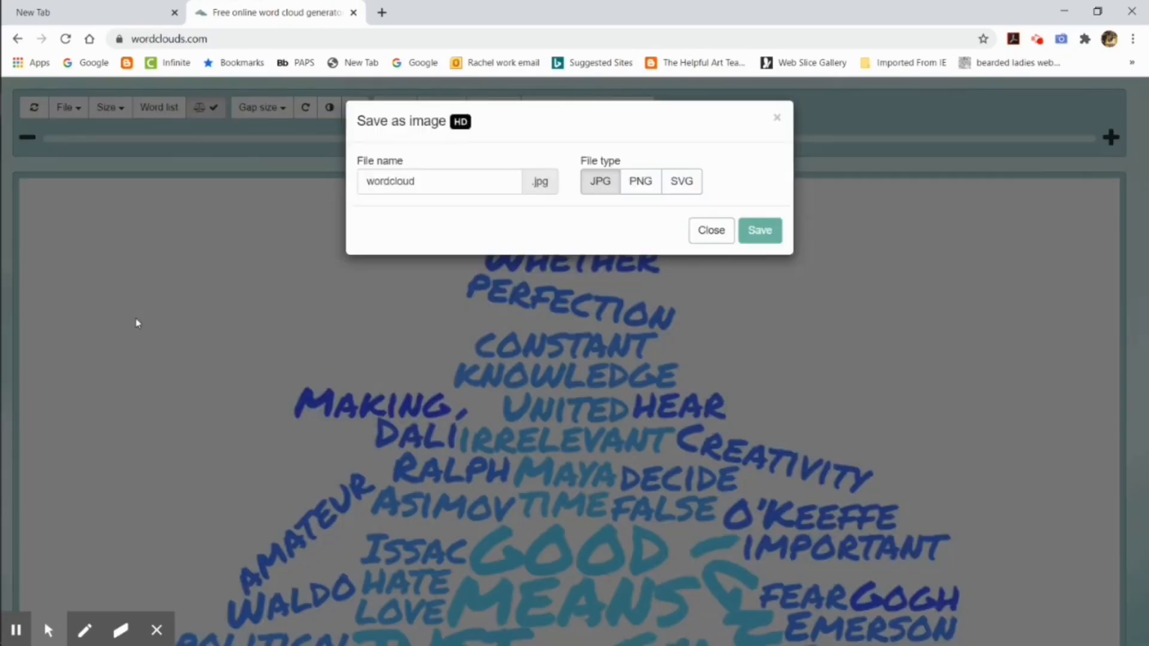
{"action": "left_click", "coordinate": [648, 193]}
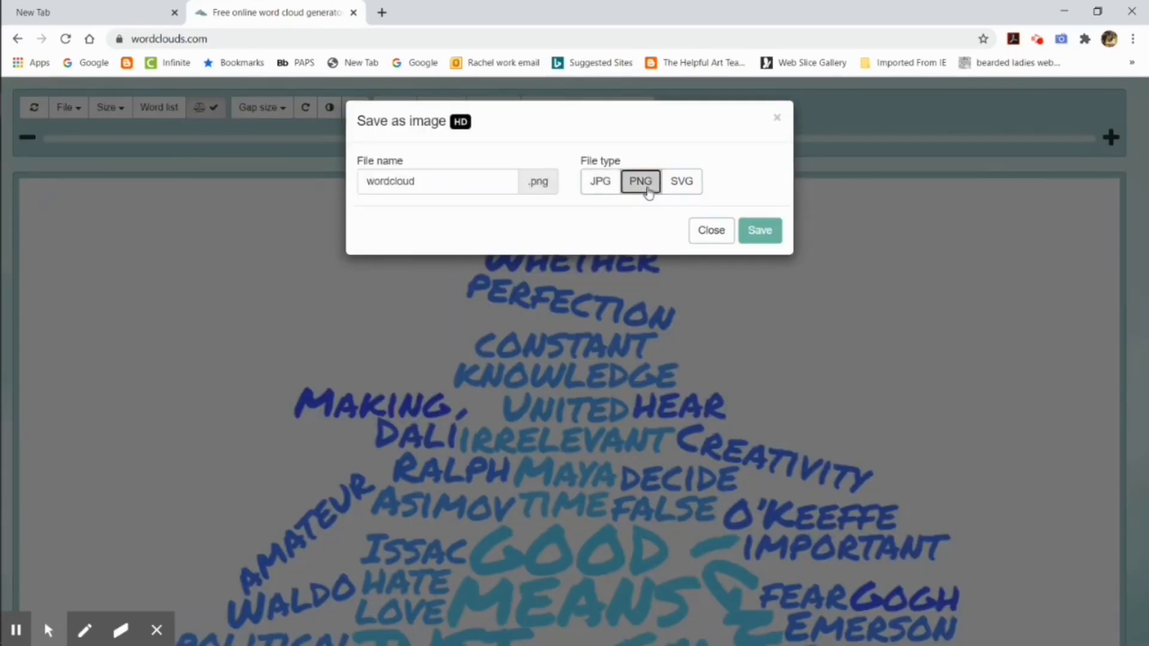
{"action": "left_click", "coordinate": [766, 233]}
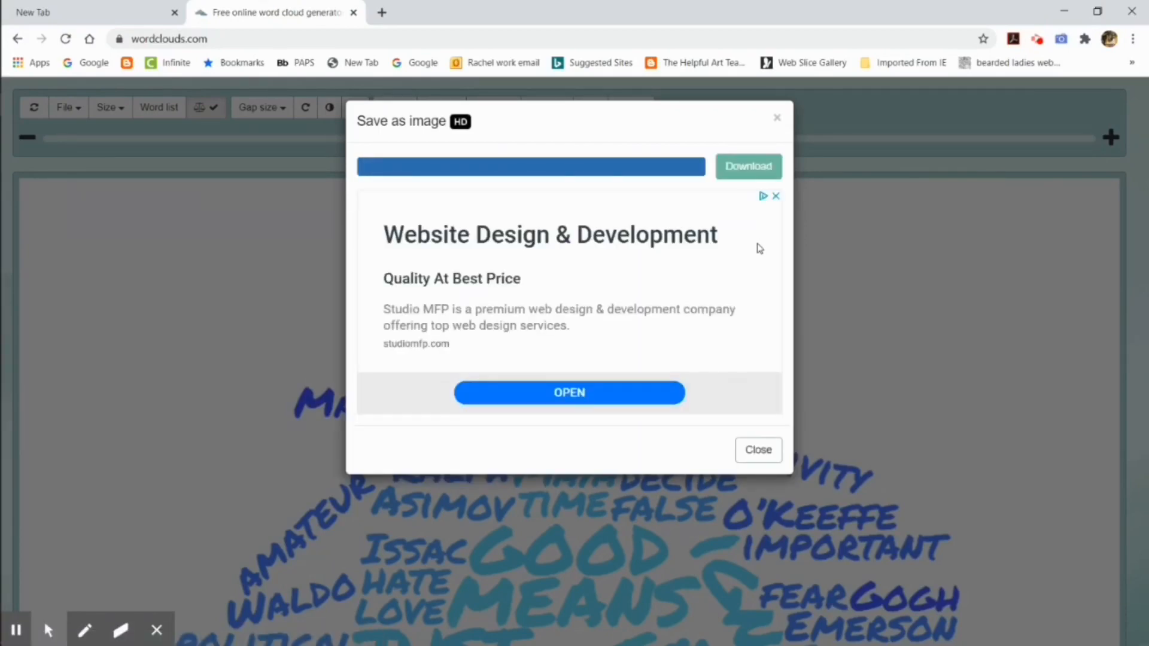
{"action": "left_click", "coordinate": [749, 167]}
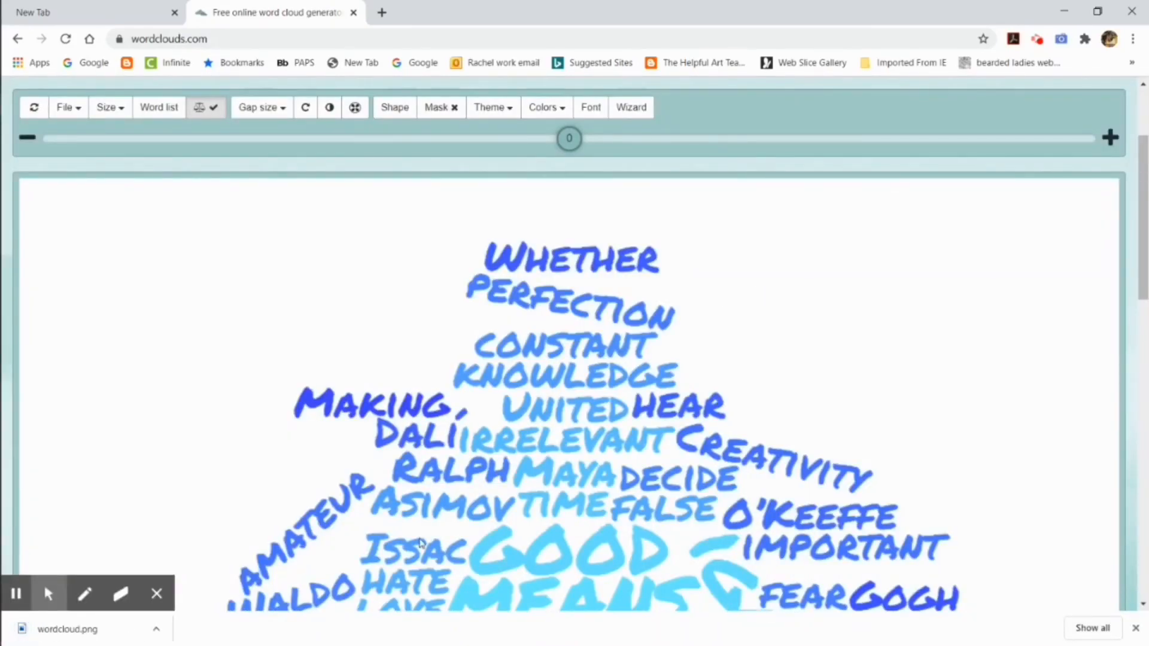
{"action": "left_click", "coordinate": [105, 632]}
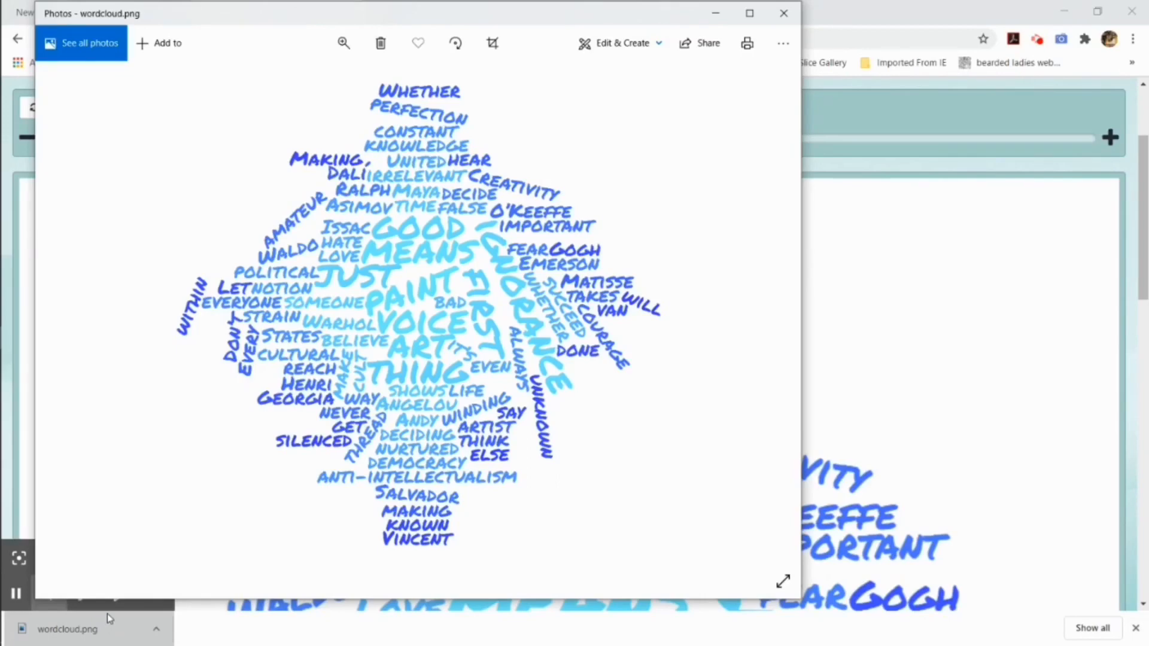
{"action": "left_click", "coordinate": [784, 14]}
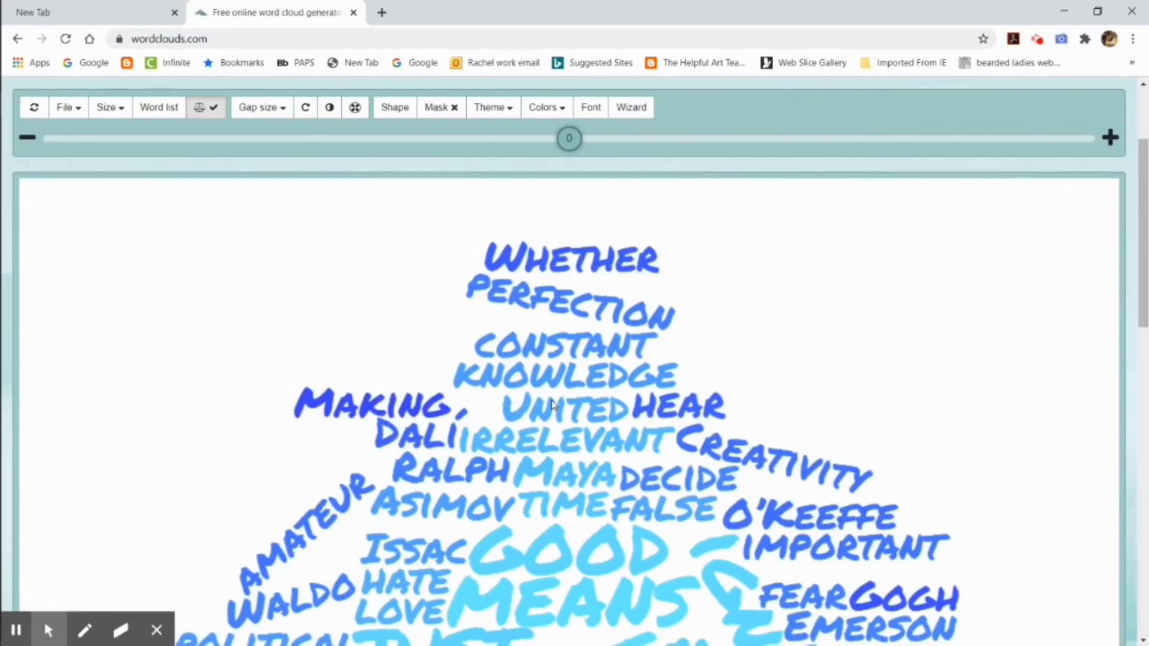
Step: Go to photopea.com and take a brief look at the account details
{"action": "left_click", "coordinate": [166, 43]}
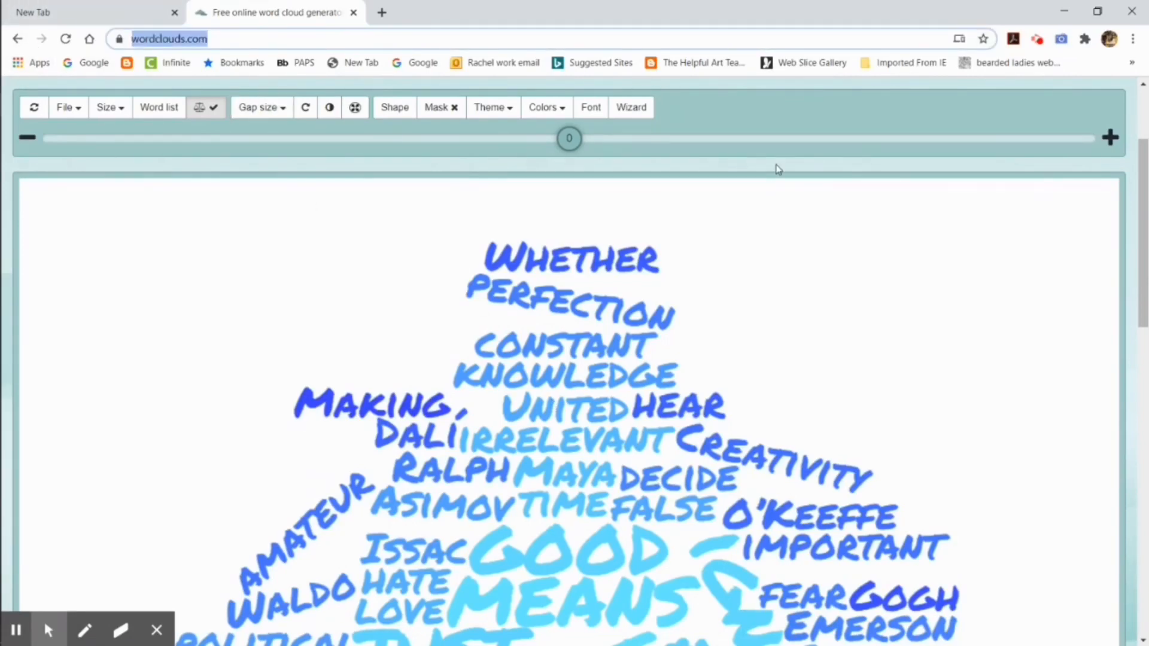
{"action": "type", "text": "photopea.com"}
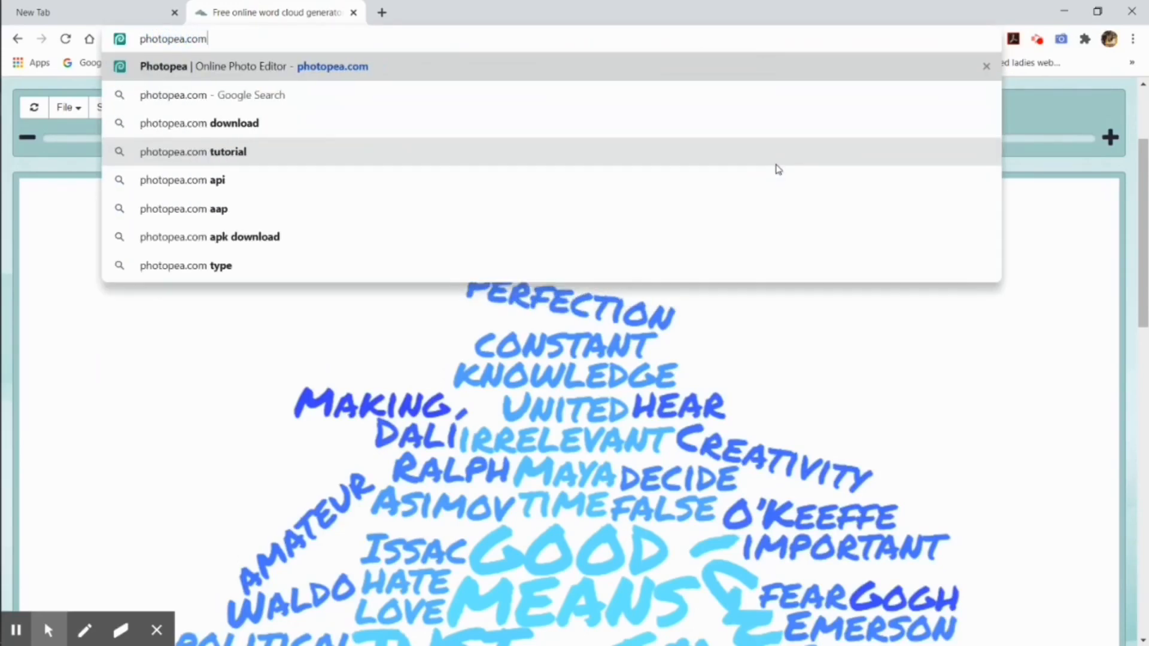
{"action": "key", "text": "Return"}
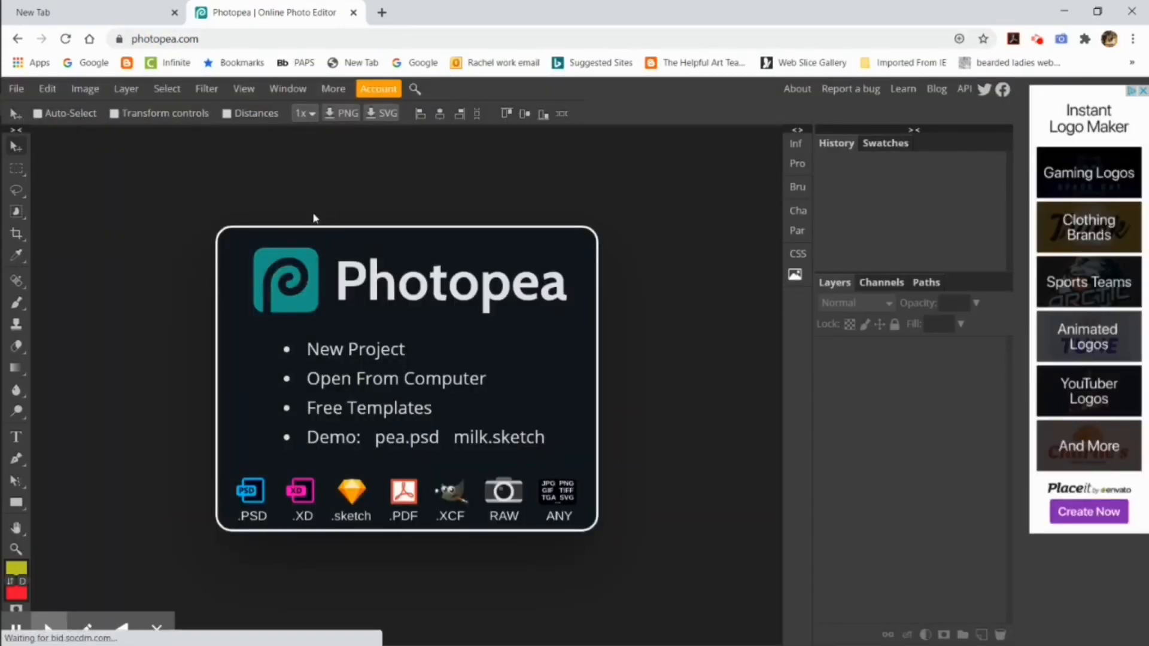
{"action": "left_click", "coordinate": [378, 89]}
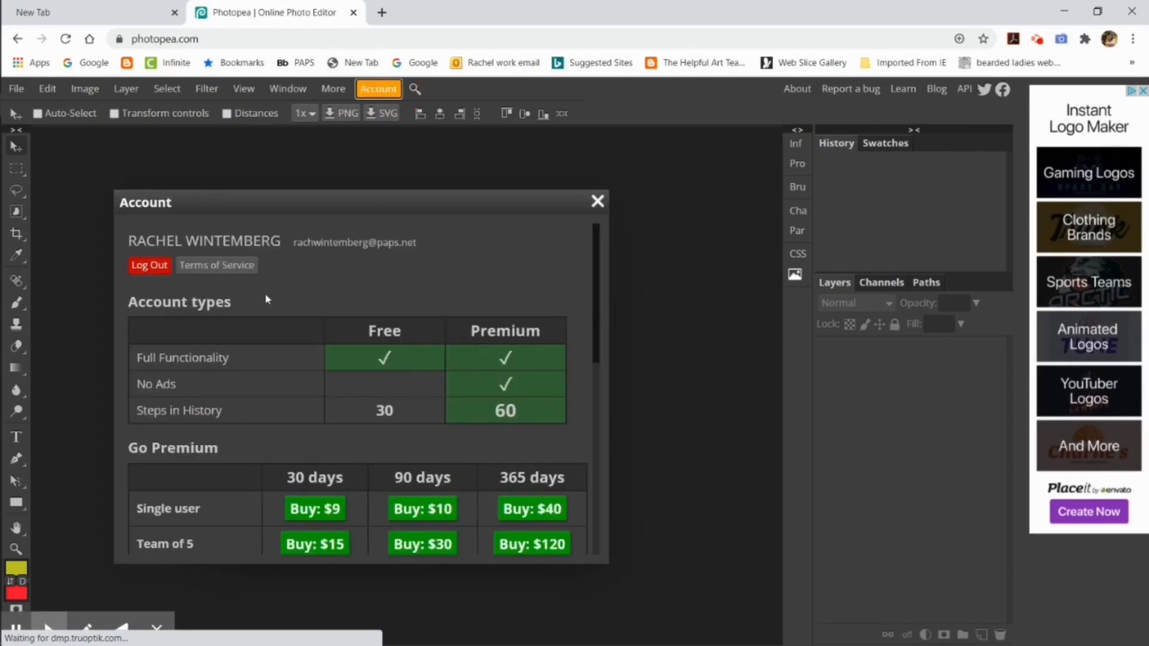
{"action": "left_click", "coordinate": [597, 201]}
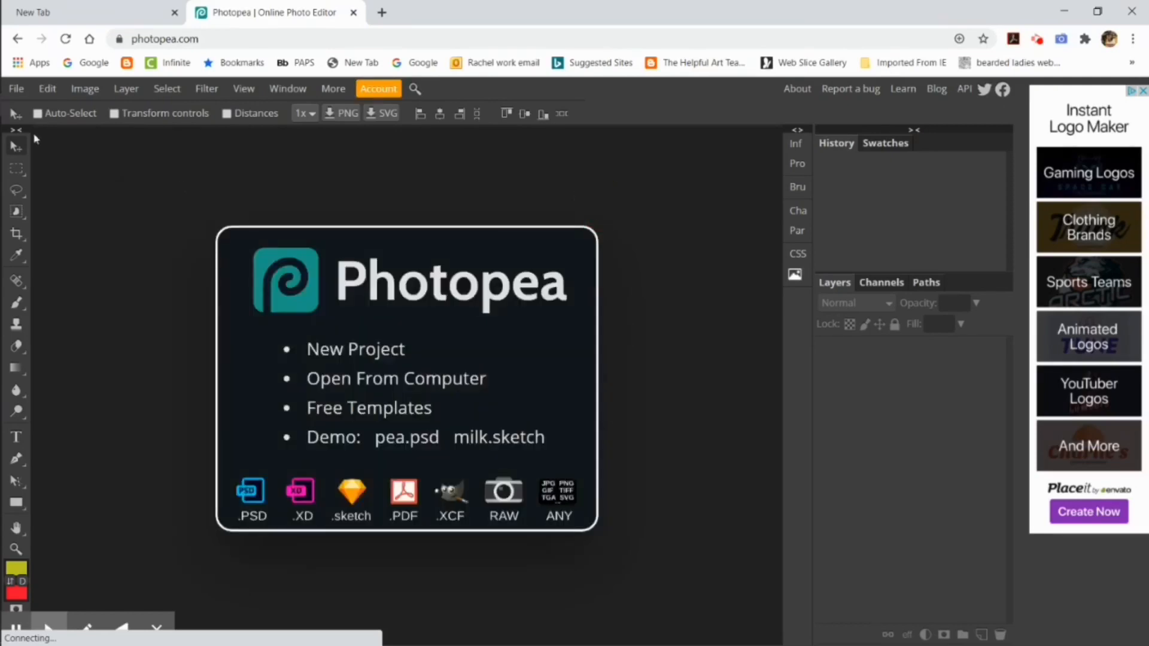
Step: Open the downloaded wordcloud PNG from the Downloads folder in the photo editor
{"action": "left_click", "coordinate": [16, 89]}
{"action": "left_click", "coordinate": [24, 131]}
{"action": "left_click", "coordinate": [178, 123]}
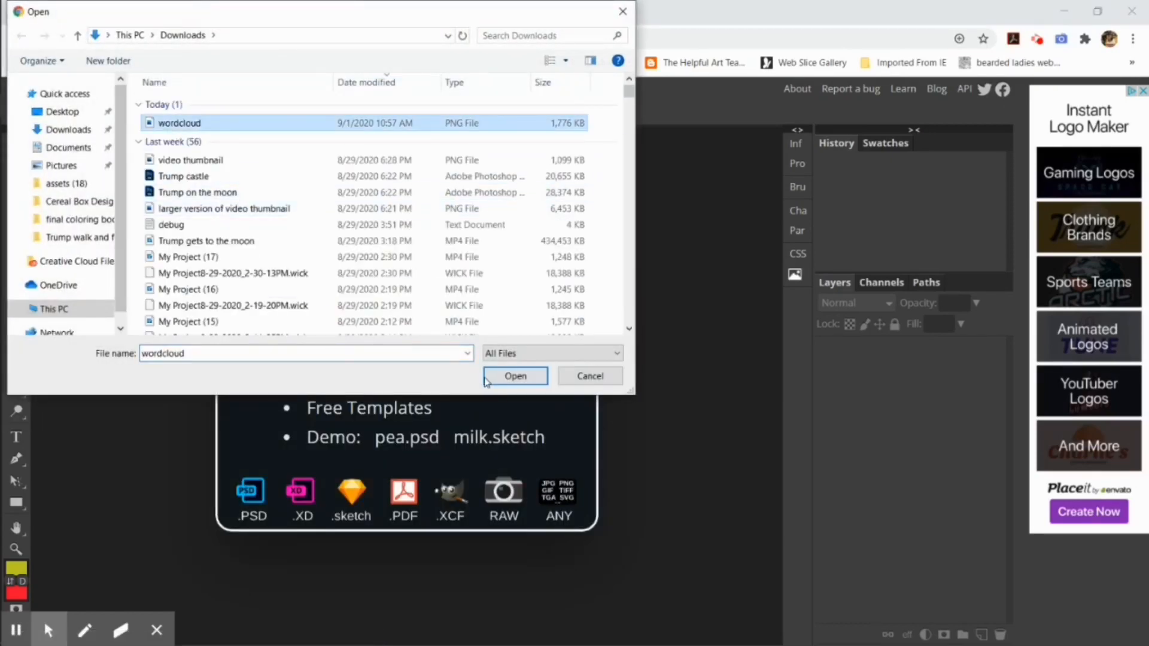
{"action": "left_click", "coordinate": [514, 376]}
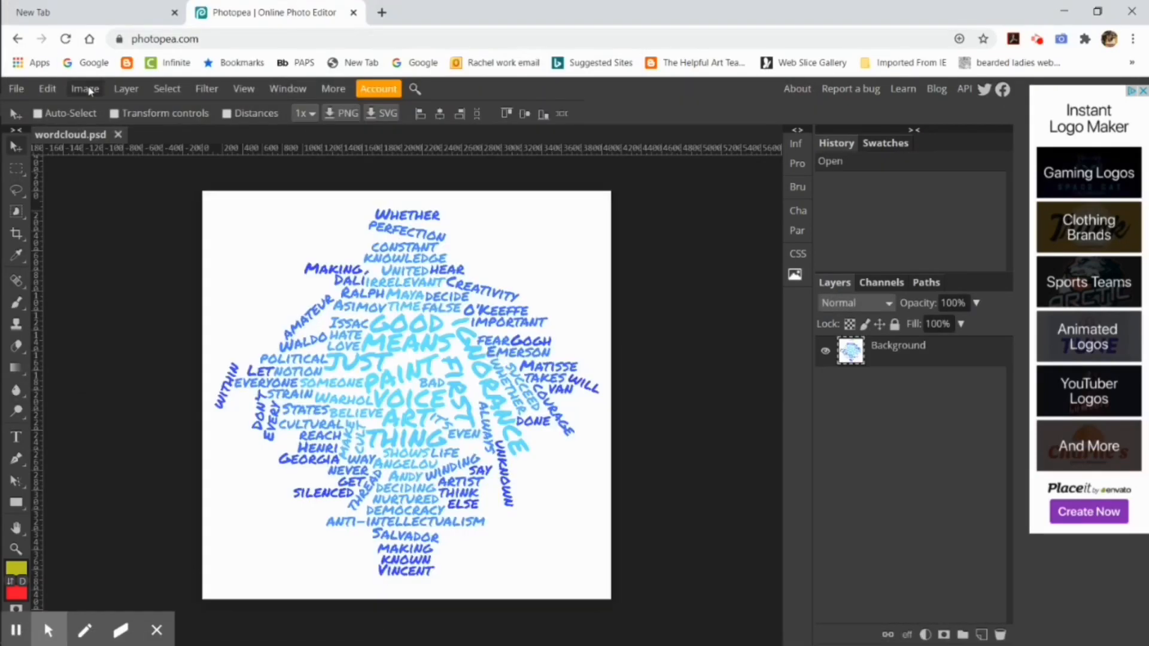
Step: Resize the image to 11 × 11 in at 300 DPI
{"action": "left_click", "coordinate": [84, 89]}
{"action": "left_click", "coordinate": [110, 260]}
{"action": "left_click", "coordinate": [227, 235]}
{"action": "left_click", "coordinate": [223, 298]}
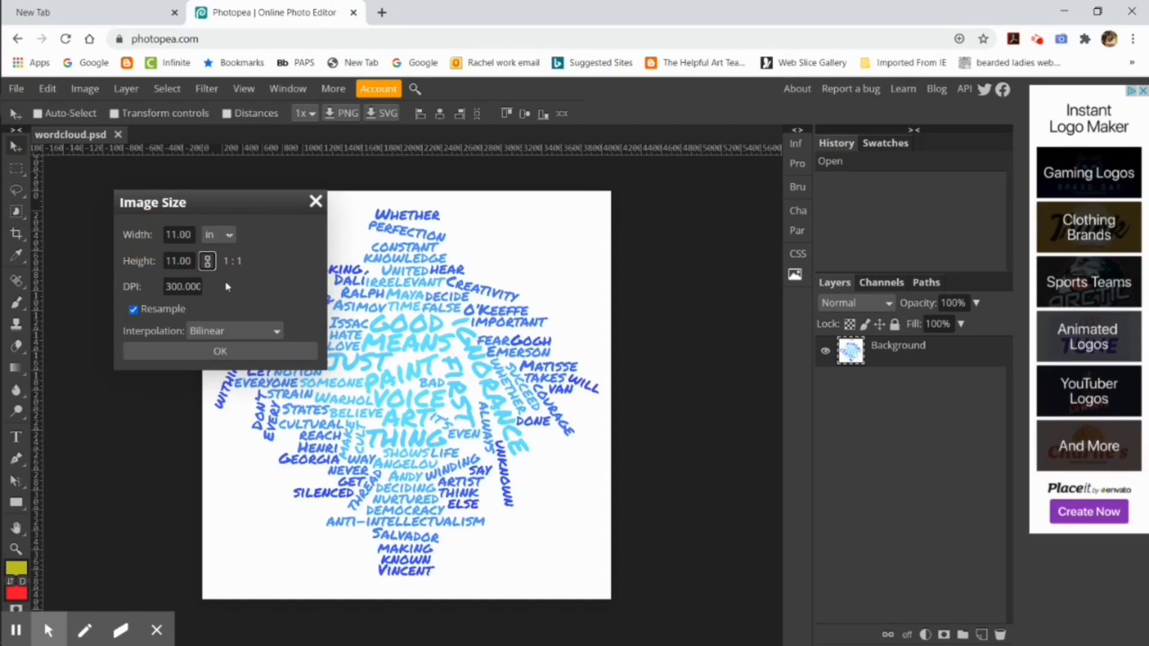
{"action": "left_click", "coordinate": [234, 354]}
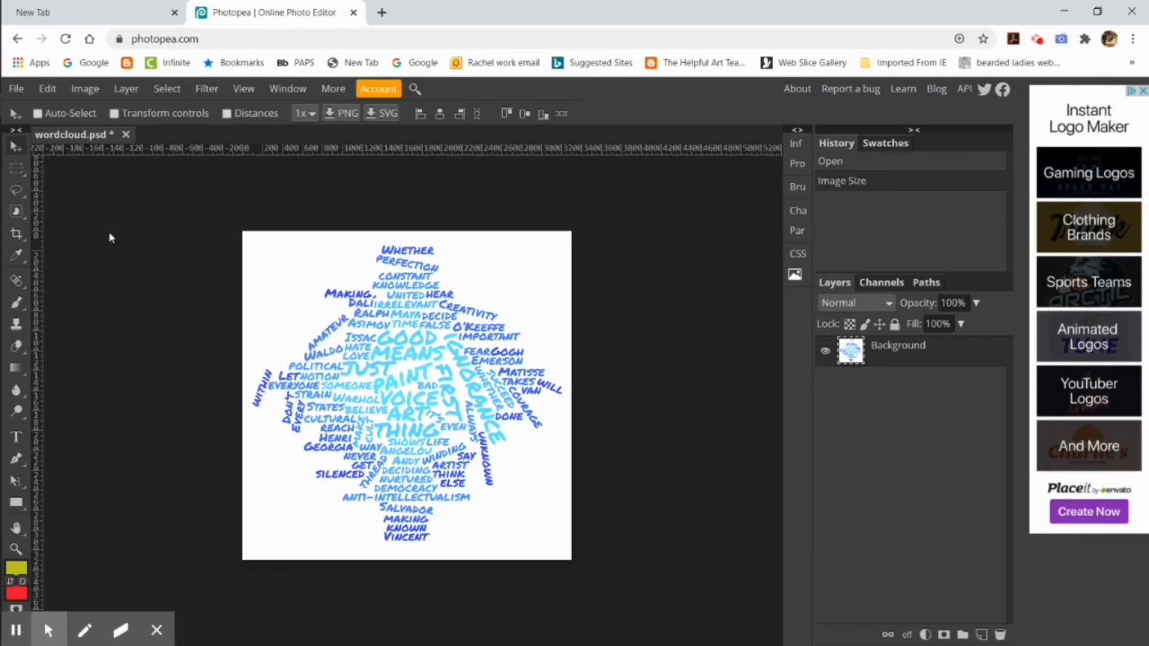
Step: Delete the white background around the words using a Color Range selection with fuzziness 40, and clear the selection
{"action": "left_click", "coordinate": [162, 92]}
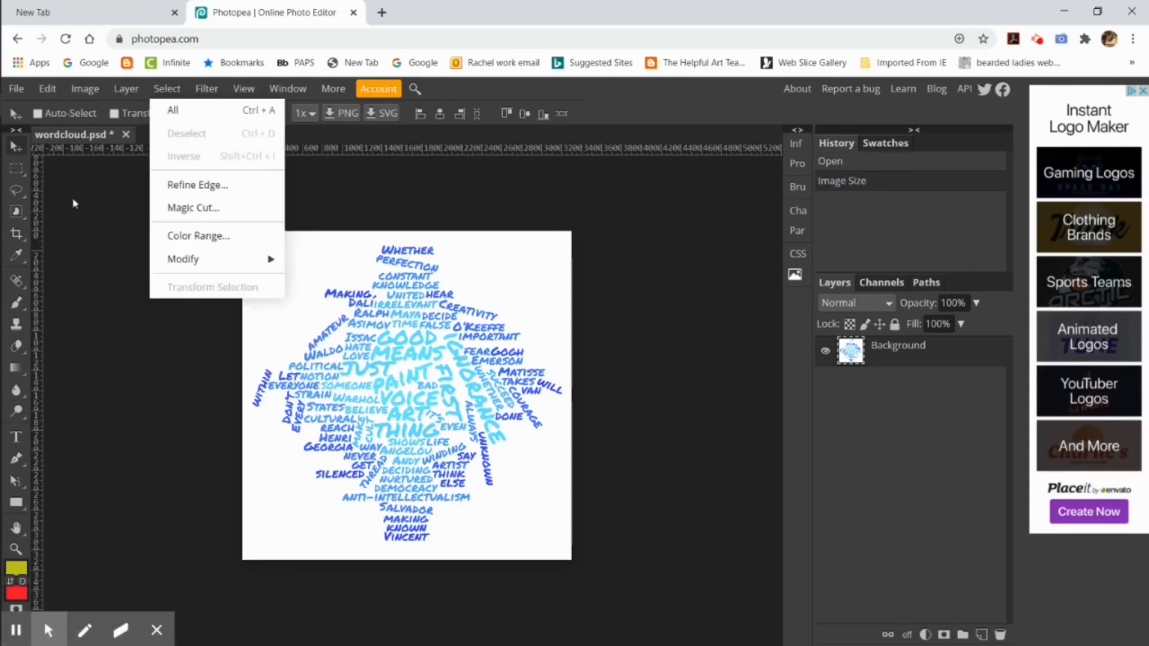
{"action": "left_click", "coordinate": [218, 236]}
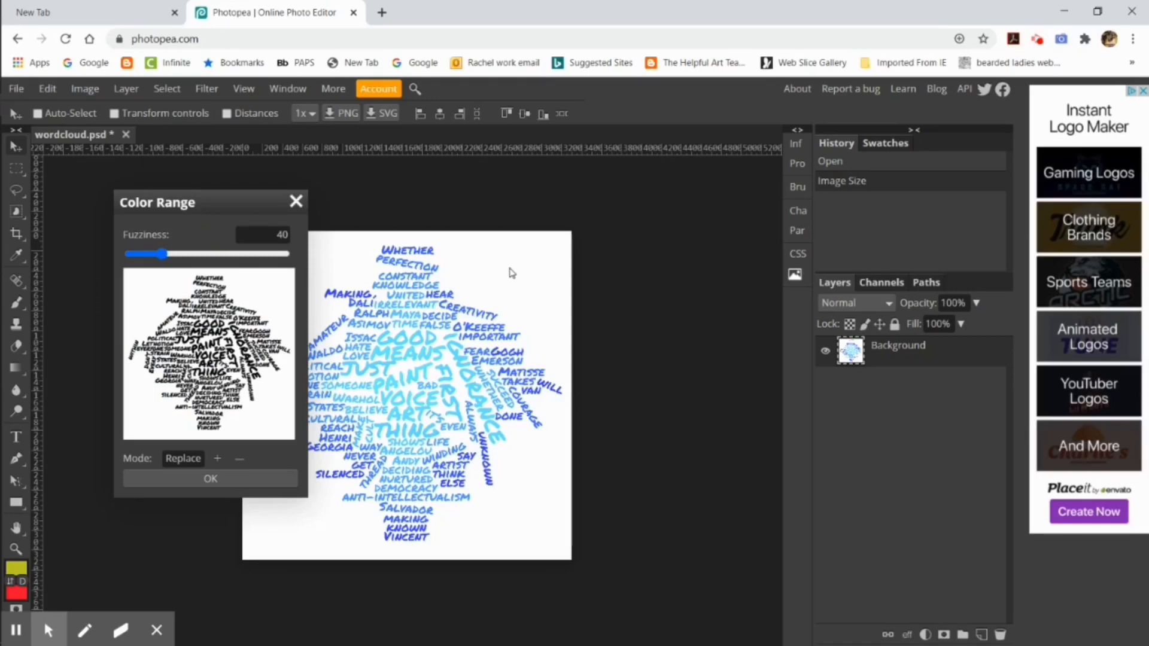
{"action": "left_click", "coordinate": [211, 479]}
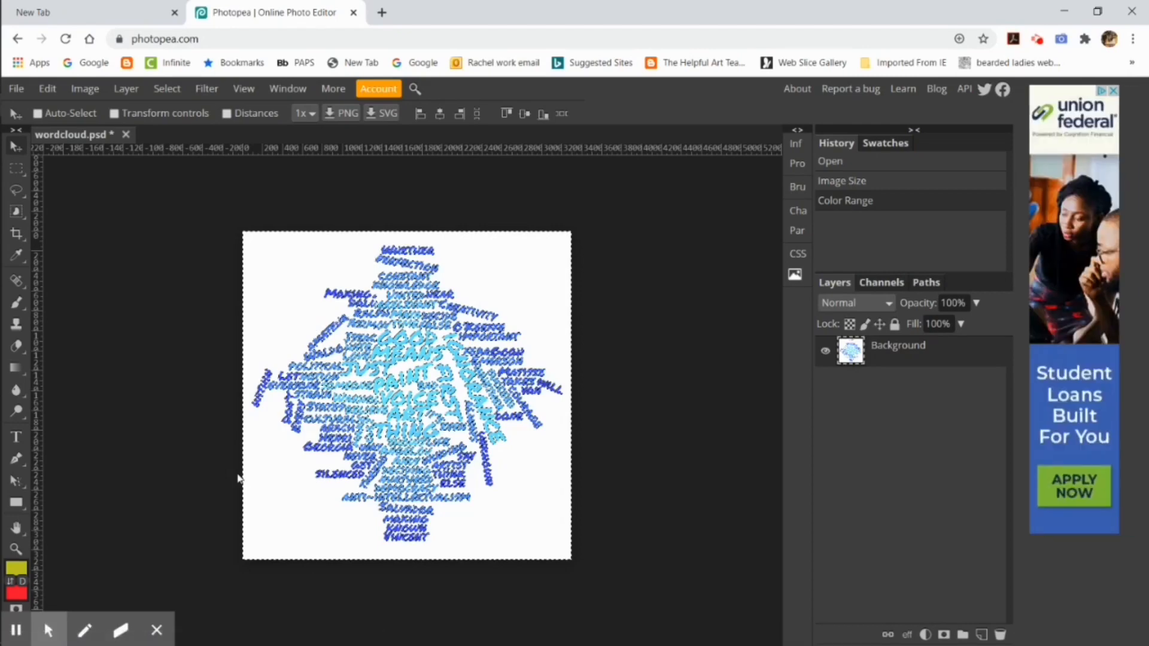
{"action": "key", "text": "Delete"}
{"action": "left_click", "coordinate": [178, 91]}
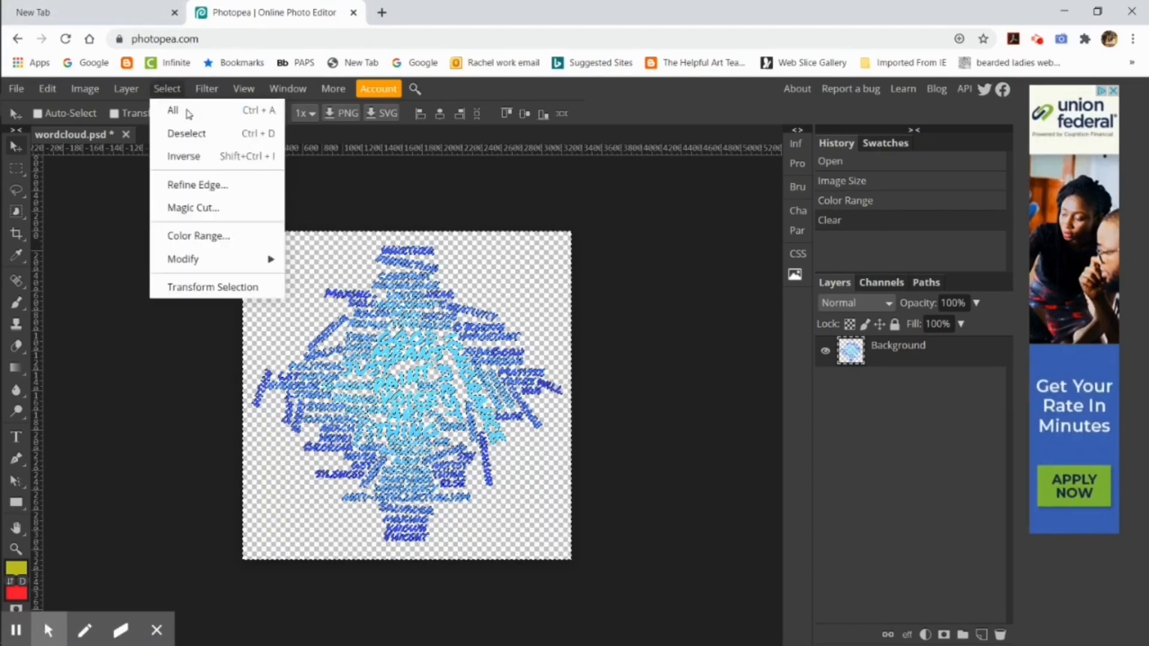
{"action": "left_click", "coordinate": [198, 131]}
Step: Add a new empty layer and place it beneath the word cloud layer
{"action": "left_click", "coordinate": [126, 89]}
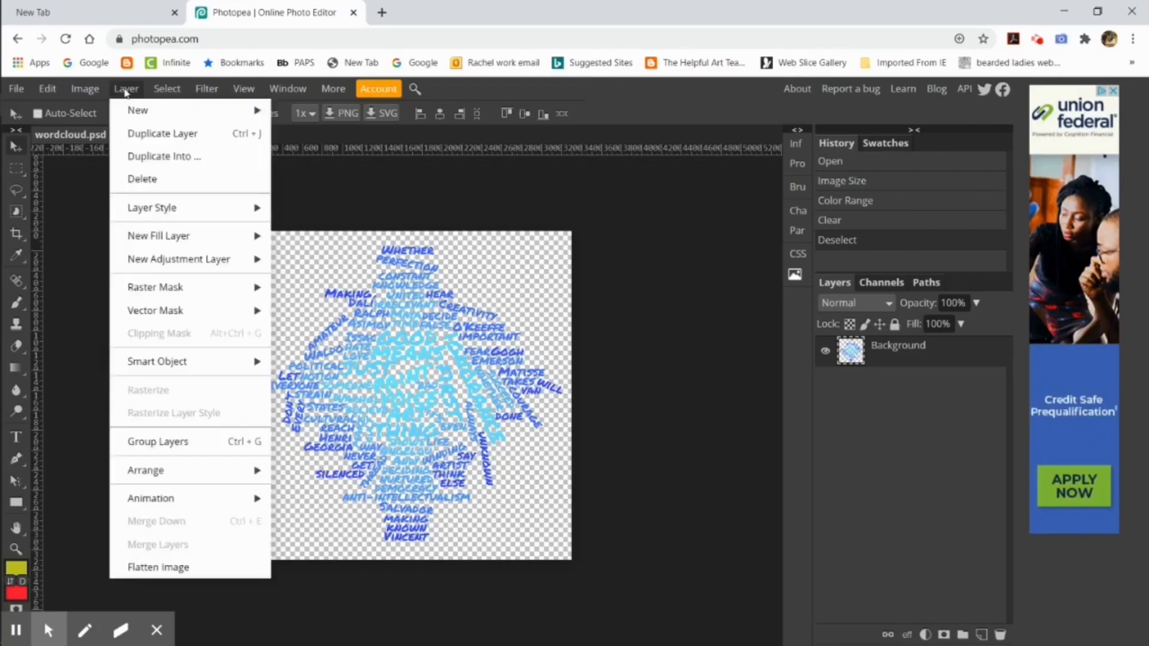
{"action": "mouse_move", "coordinate": [137, 108]}
{"action": "left_click", "coordinate": [303, 110]}
{"action": "left_click_drag", "start_coordinate": [900, 352], "coordinate": [890, 403]}
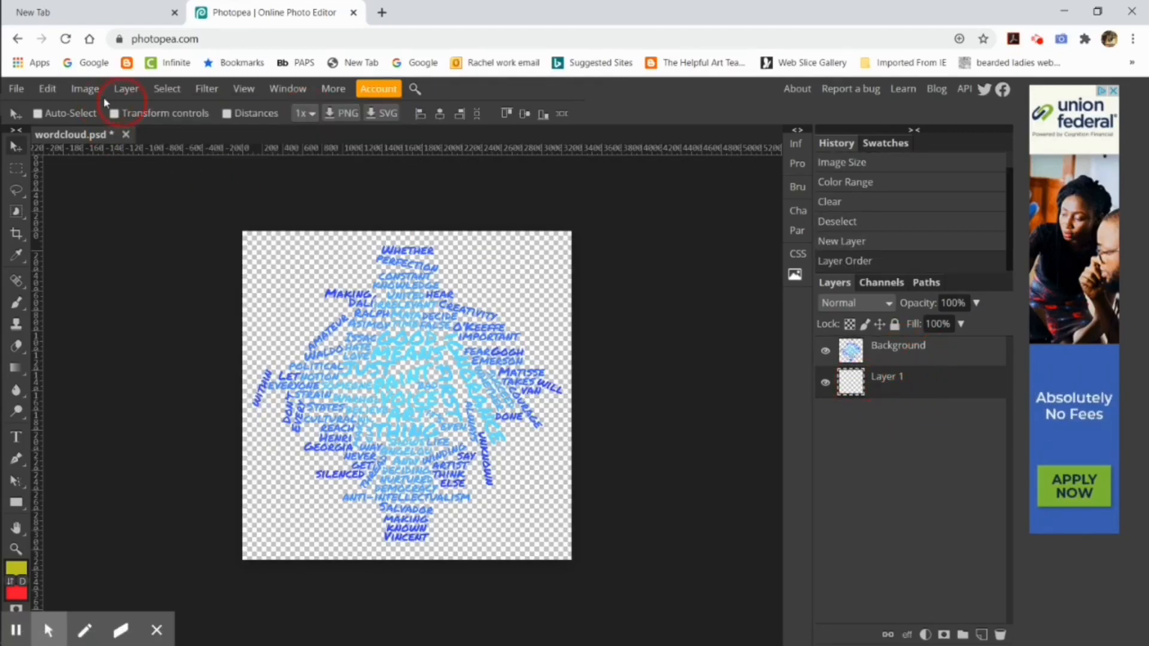
Step: Fill the new layer with black at Normal blend mode and 100% opacity
{"action": "left_click", "coordinate": [48, 88]}
{"action": "left_click", "coordinate": [66, 331]}
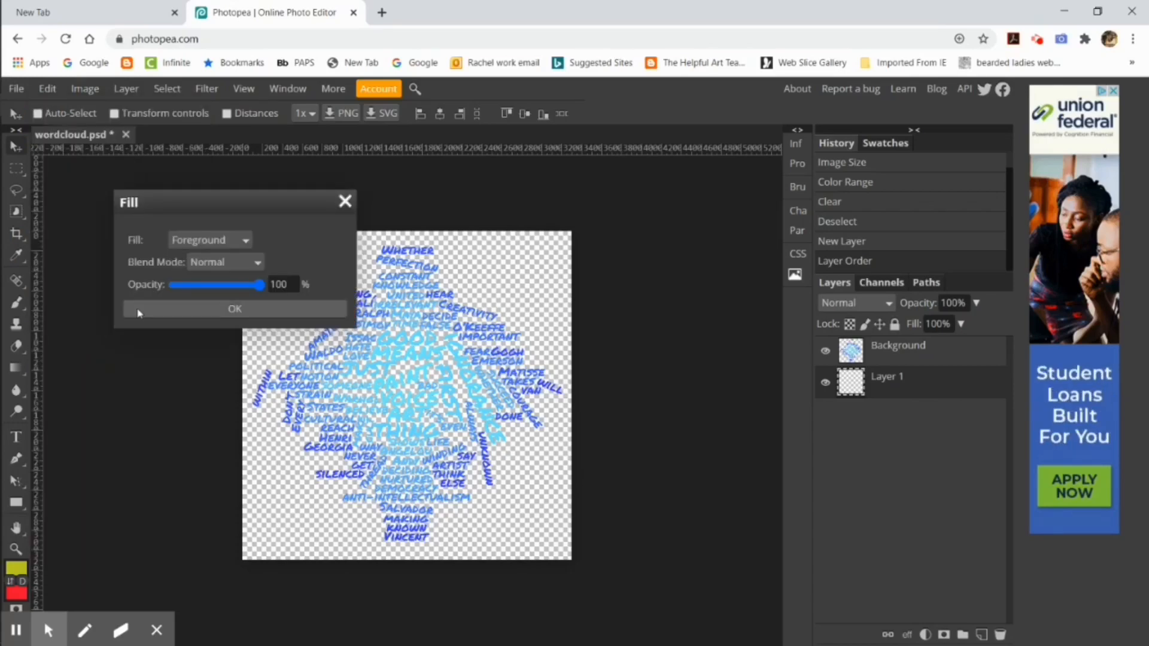
{"action": "left_click", "coordinate": [237, 240]}
{"action": "left_click", "coordinate": [198, 285]}
{"action": "left_click", "coordinate": [270, 310]}
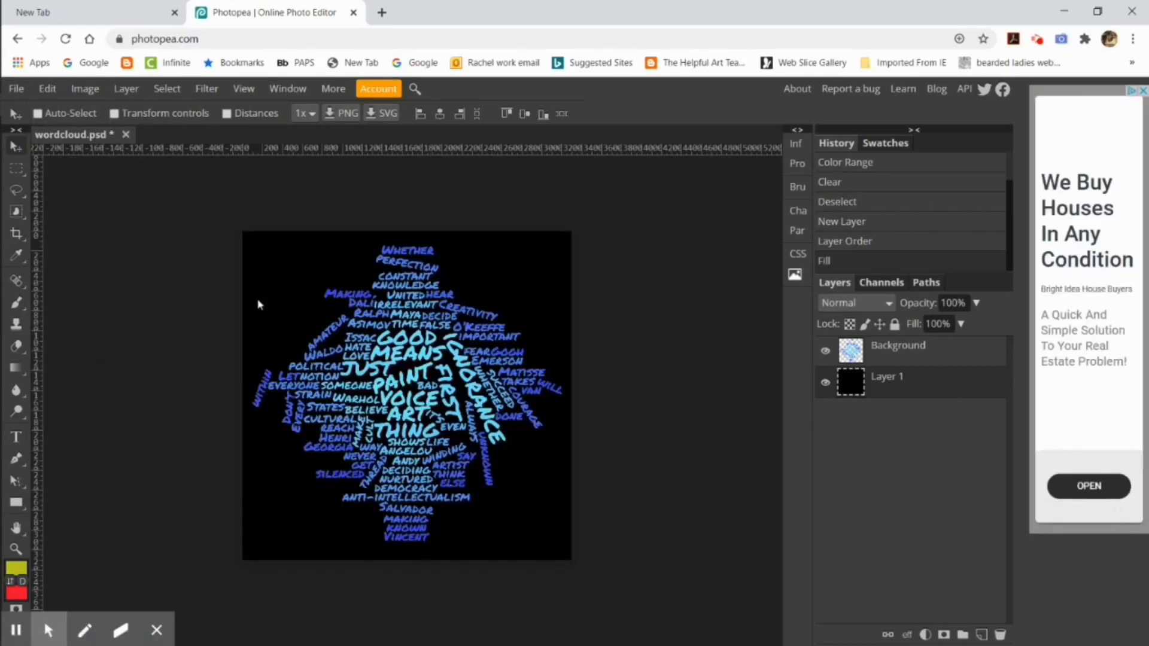
Step: Select everything on the word cloud layer and use Warp to bulge its left edge outward beyond the canvas
{"action": "left_click", "coordinate": [903, 355]}
{"action": "left_click", "coordinate": [82, 91]}
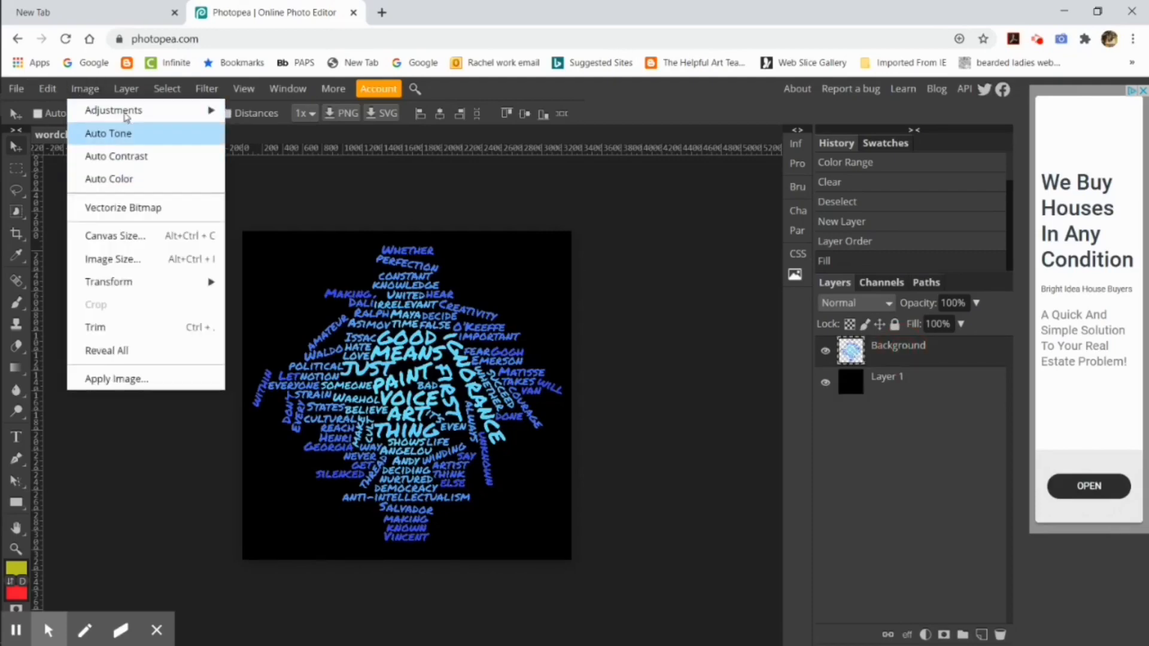
{"action": "mouse_move", "coordinate": [110, 98]}
{"action": "mouse_move", "coordinate": [167, 89]}
{"action": "left_click", "coordinate": [174, 112]}
{"action": "left_click", "coordinate": [47, 89]}
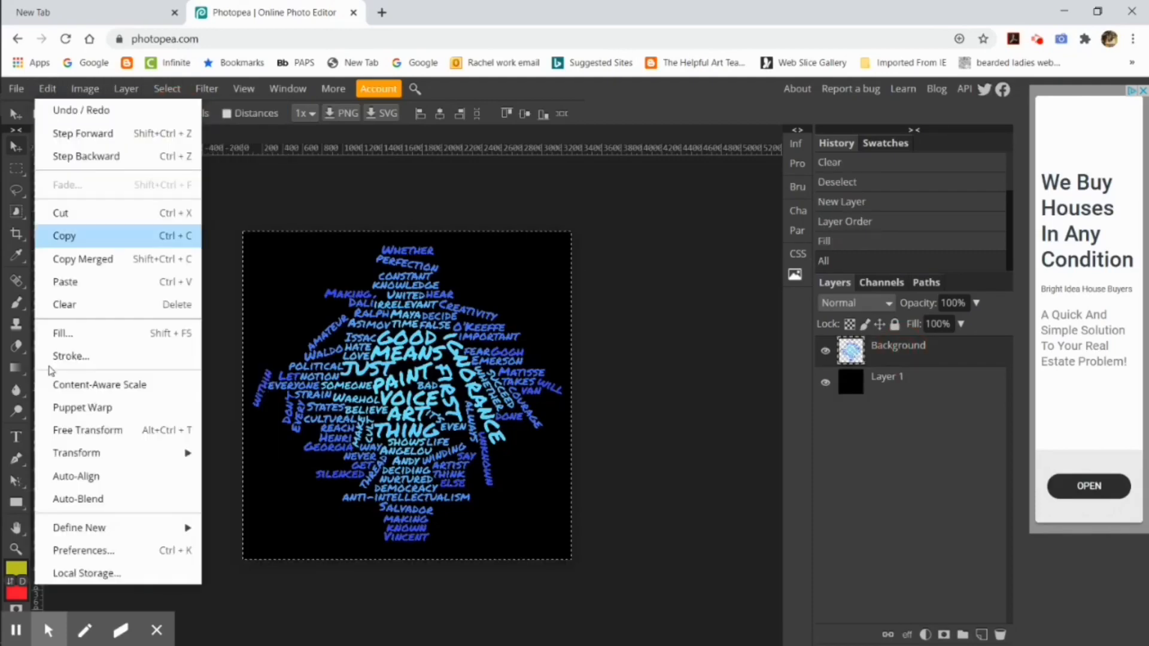
{"action": "mouse_move", "coordinate": [118, 456]}
{"action": "left_click", "coordinate": [254, 516]}
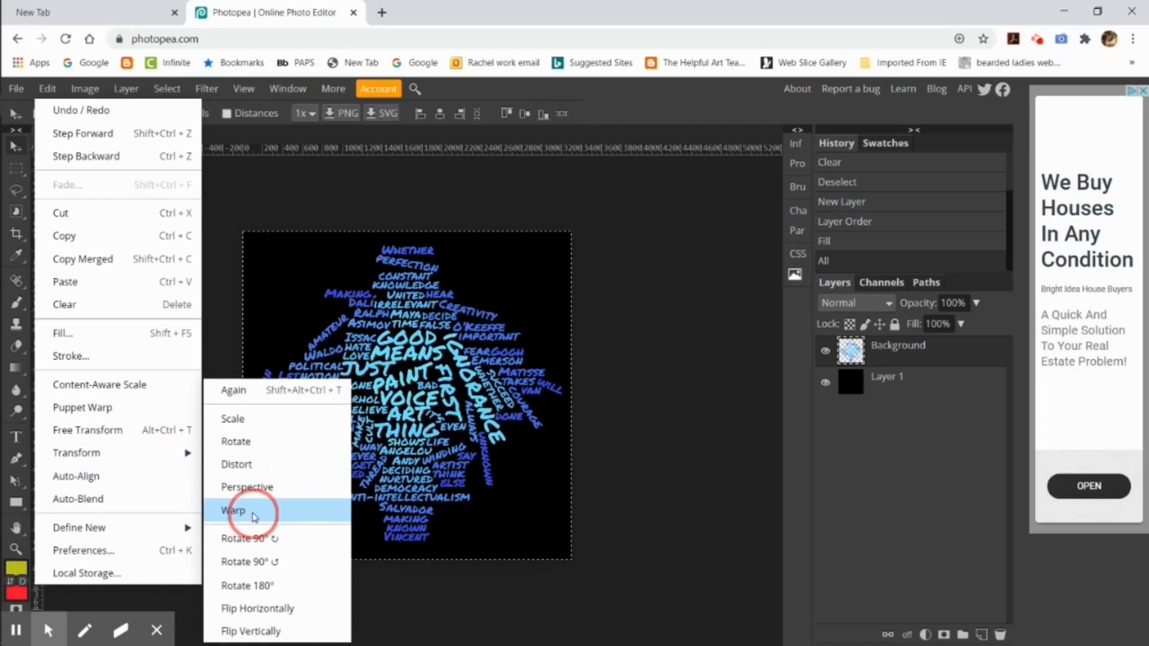
{"action": "left_click_drag", "start_coordinate": [246, 339], "coordinate": [177, 340]}
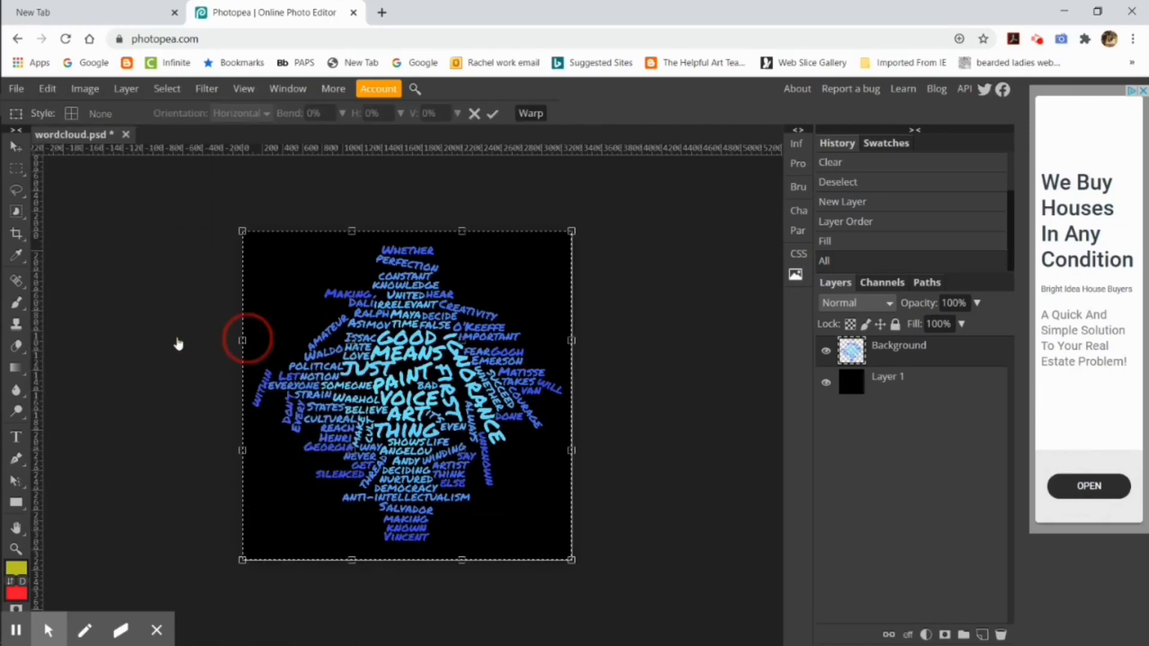
{"action": "left_click", "coordinate": [244, 342]}
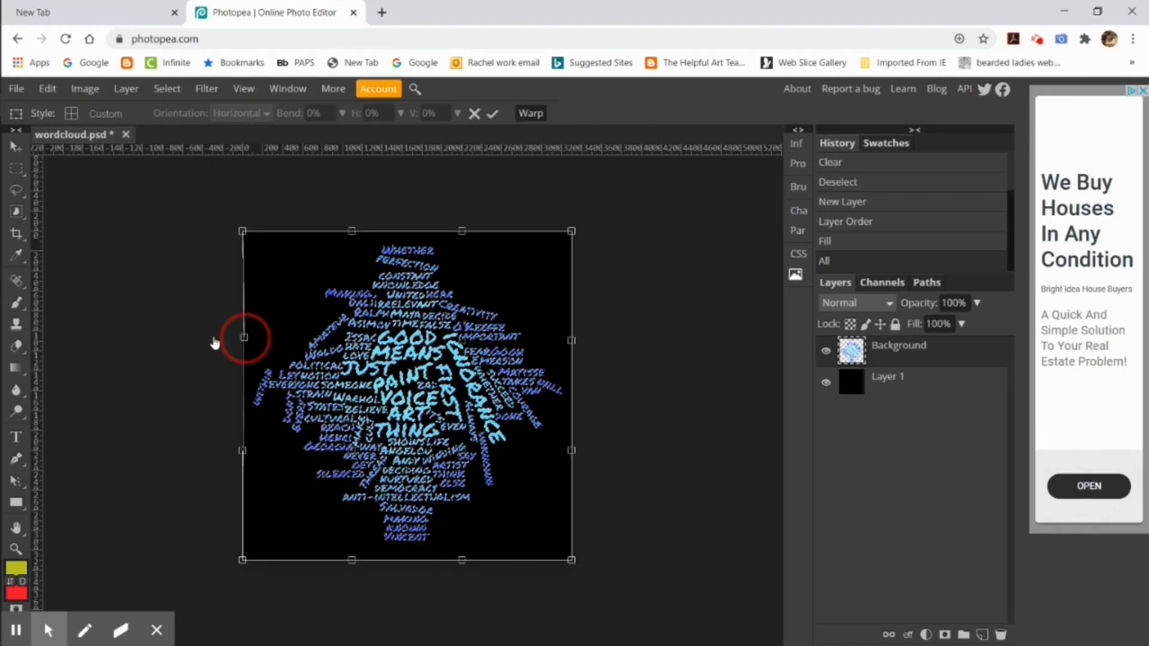
{"action": "left_click_drag", "start_coordinate": [213, 341], "coordinate": [176, 339]}
{"action": "left_click_drag", "start_coordinate": [242, 450], "coordinate": [172, 454]}
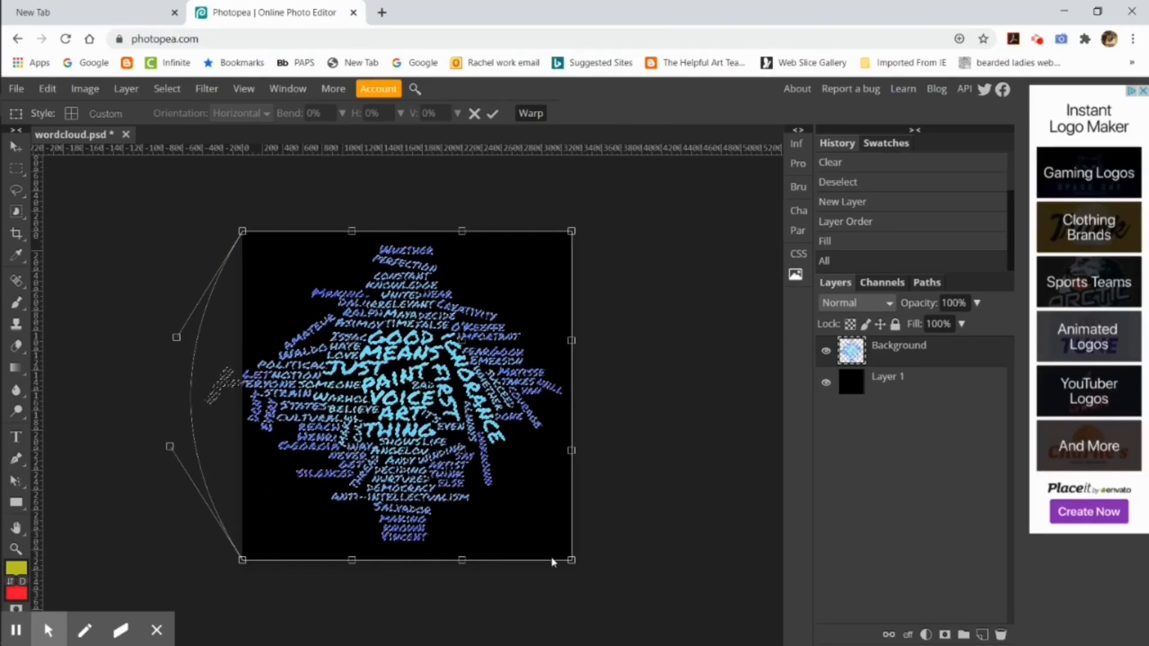
Step: Bulge the right edge of the word cloud outward beyond the canvas and apply the warp
{"action": "left_click", "coordinate": [573, 453]}
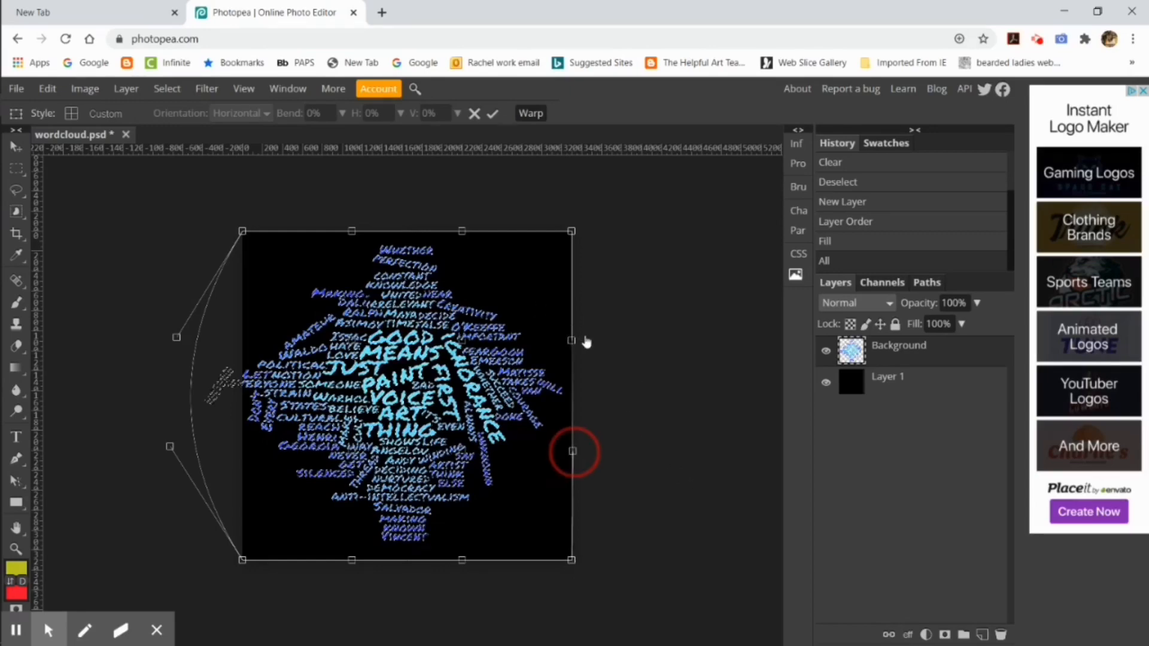
{"action": "left_click_drag", "start_coordinate": [573, 341], "coordinate": [687, 309]}
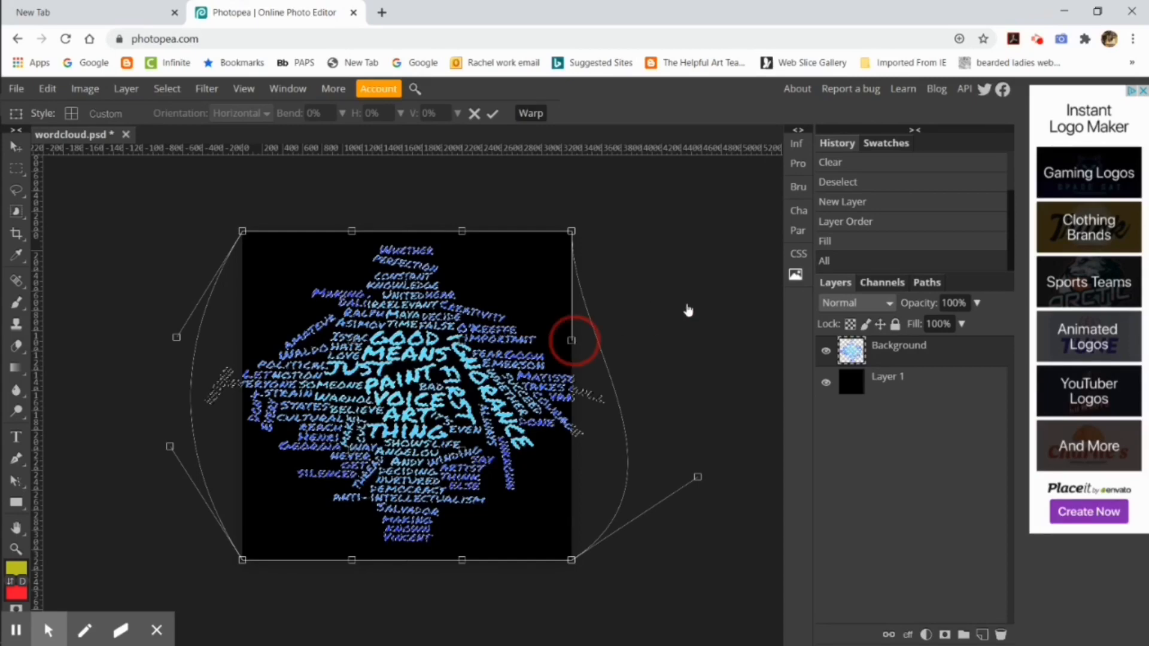
{"action": "left_click_drag", "start_coordinate": [578, 341], "coordinate": [684, 309]}
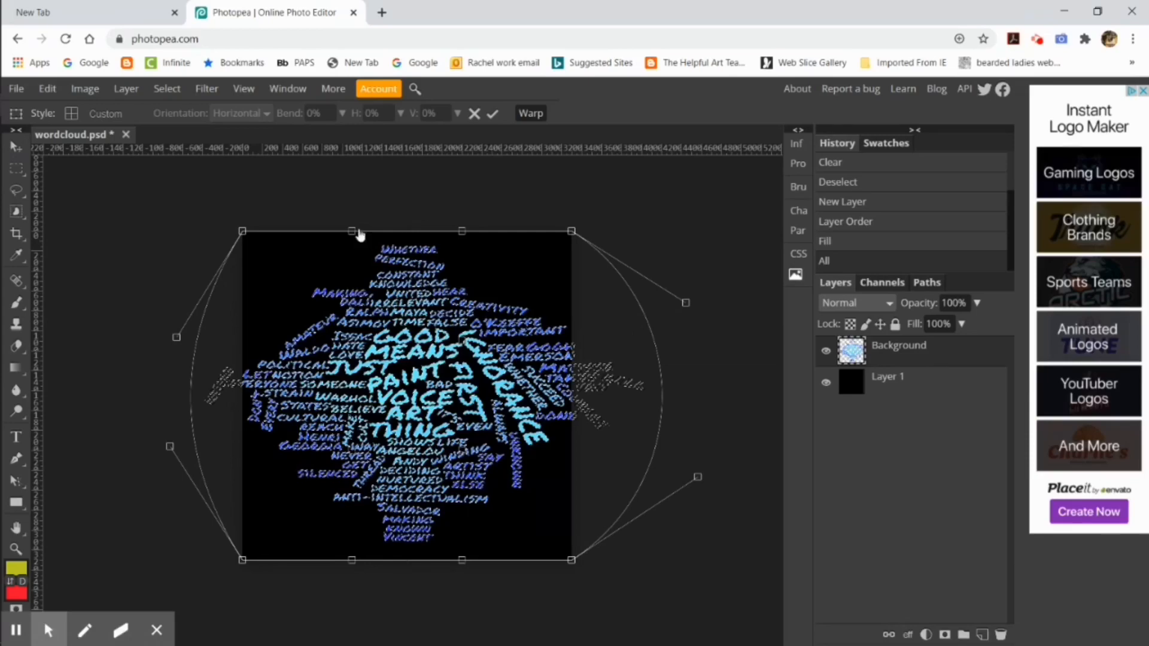
{"action": "left_click", "coordinate": [494, 114]}
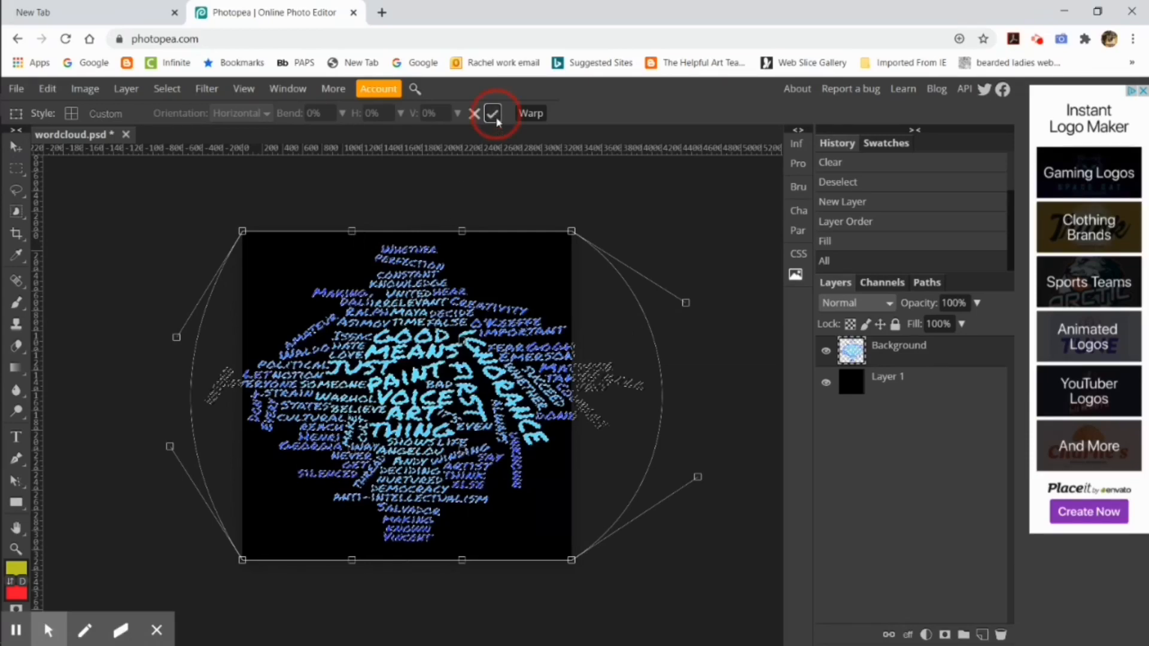
{"action": "left_click", "coordinate": [493, 114]}
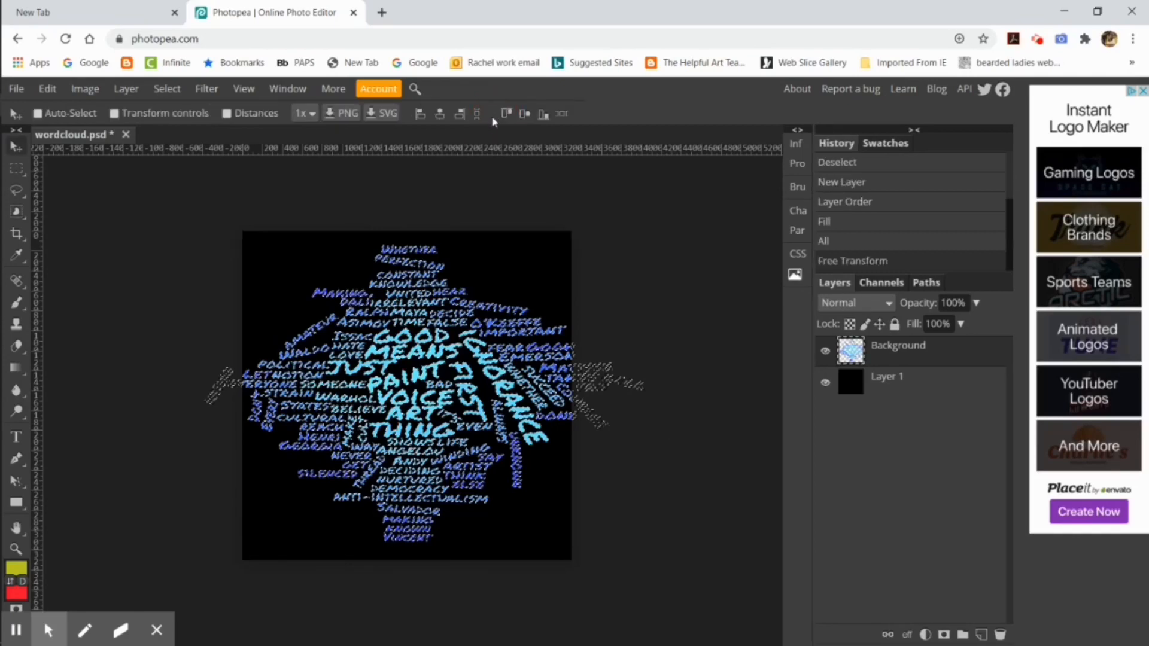
Step: Try to pull words out of the word cloud with Puppet Warp
{"action": "left_click", "coordinate": [84, 88]}
{"action": "left_click", "coordinate": [47, 89]}
{"action": "left_click", "coordinate": [128, 409]}
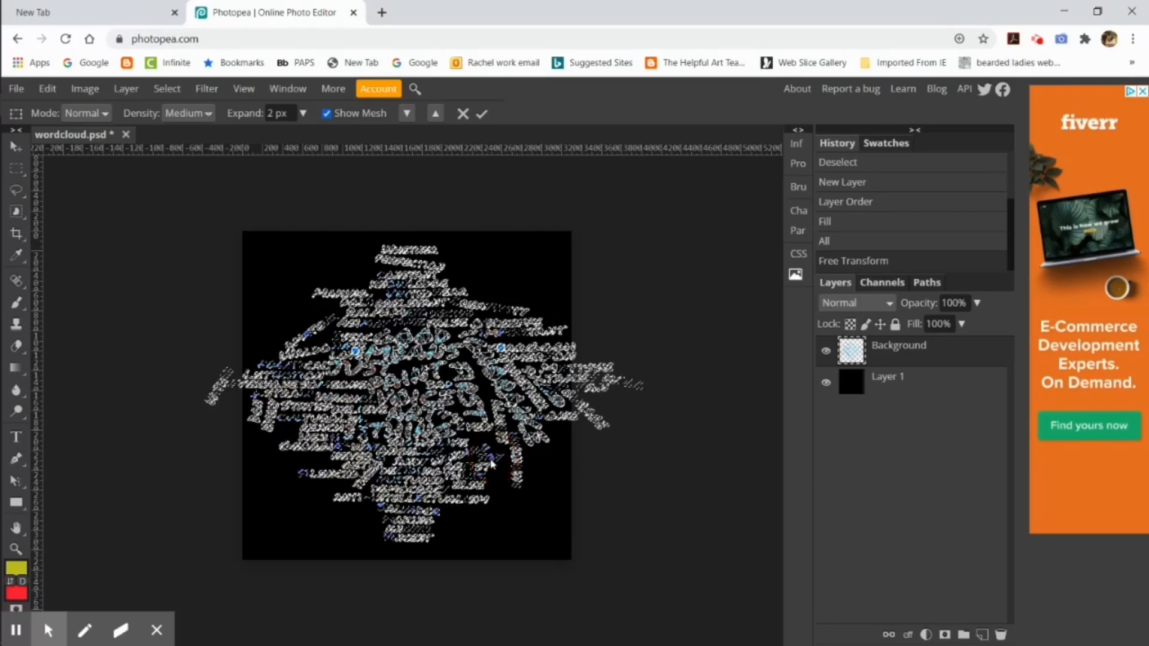
{"action": "left_click_drag", "start_coordinate": [357, 351], "coordinate": [201, 324]}
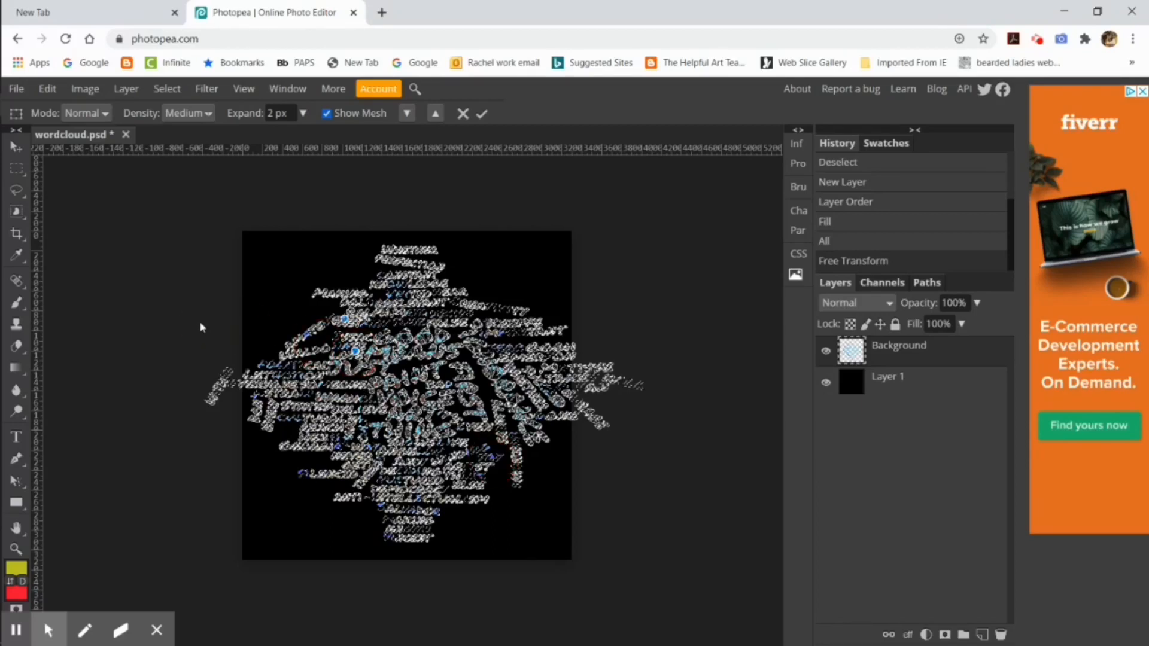
{"action": "left_click_drag", "start_coordinate": [345, 320], "coordinate": [198, 310]}
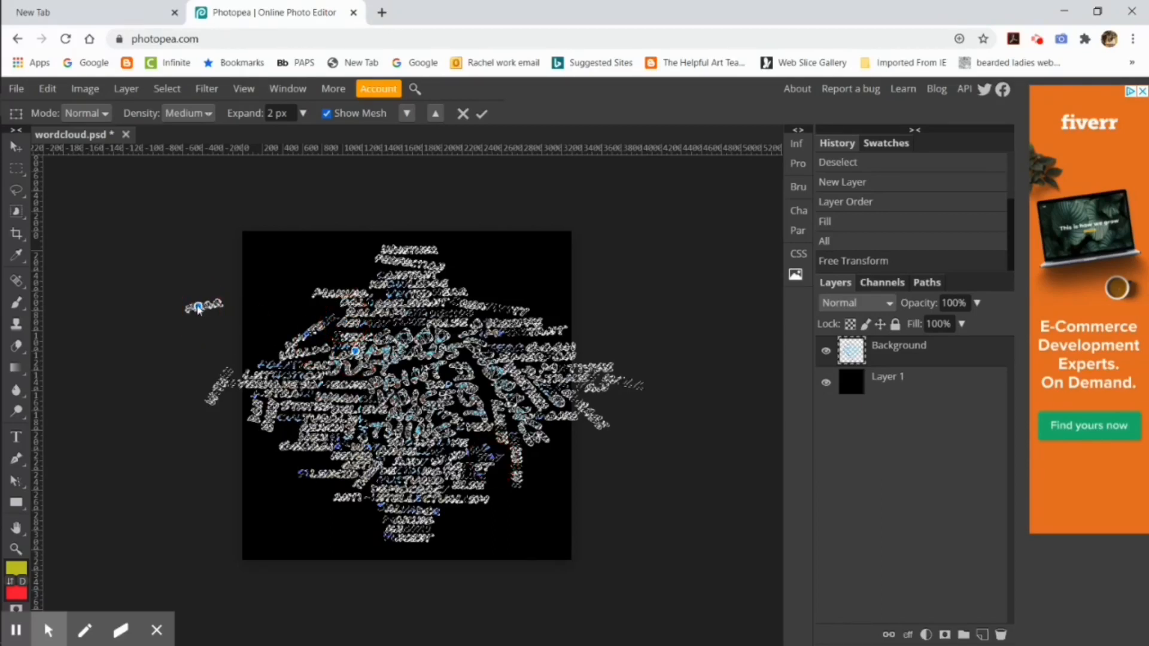
{"action": "key", "text": "Return"}
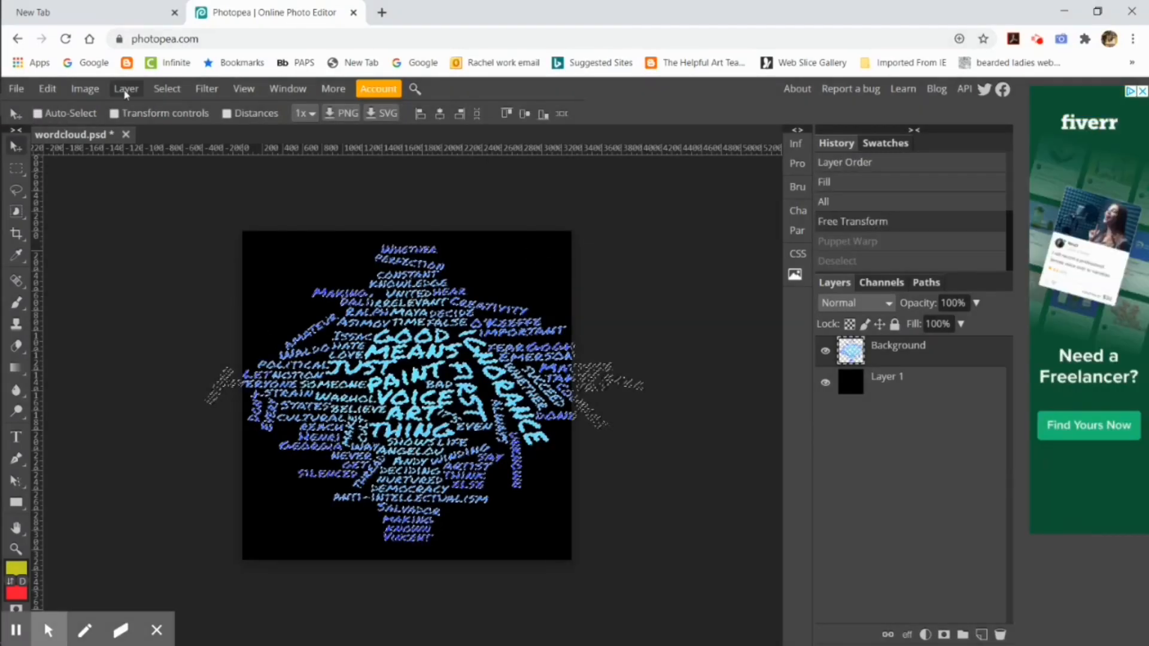
Step: Clear the selection and enlarge the word cloud with Free Transform to about 146% in width and height
{"action": "left_click", "coordinate": [167, 89]}
{"action": "left_click", "coordinate": [174, 140]}
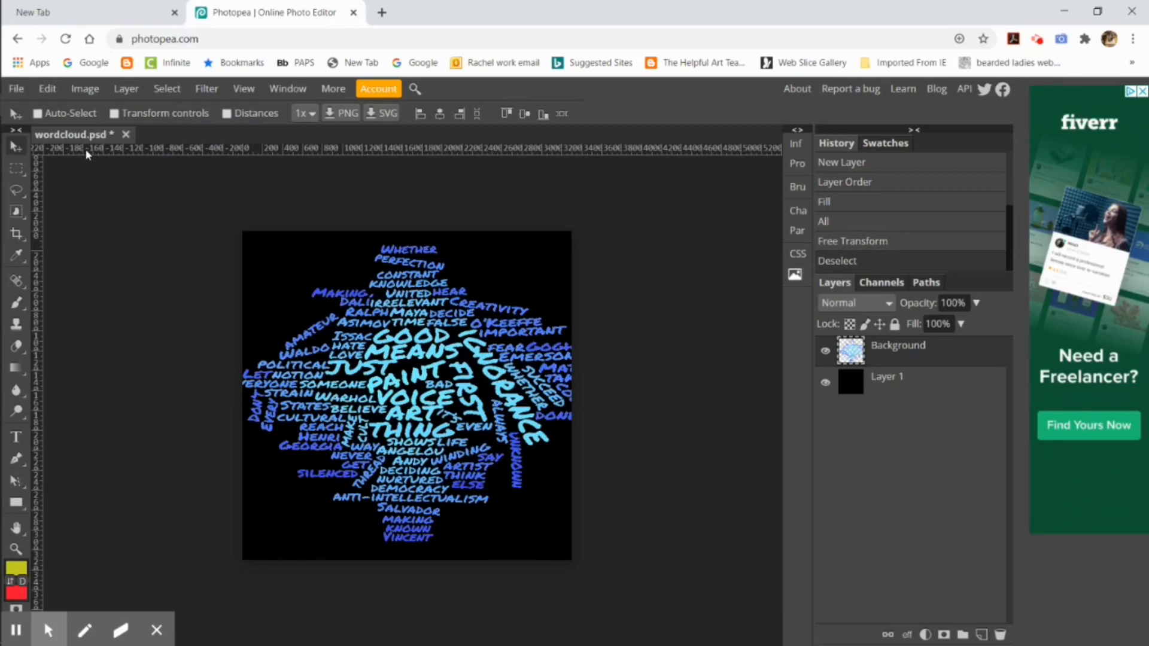
{"action": "left_click", "coordinate": [47, 88]}
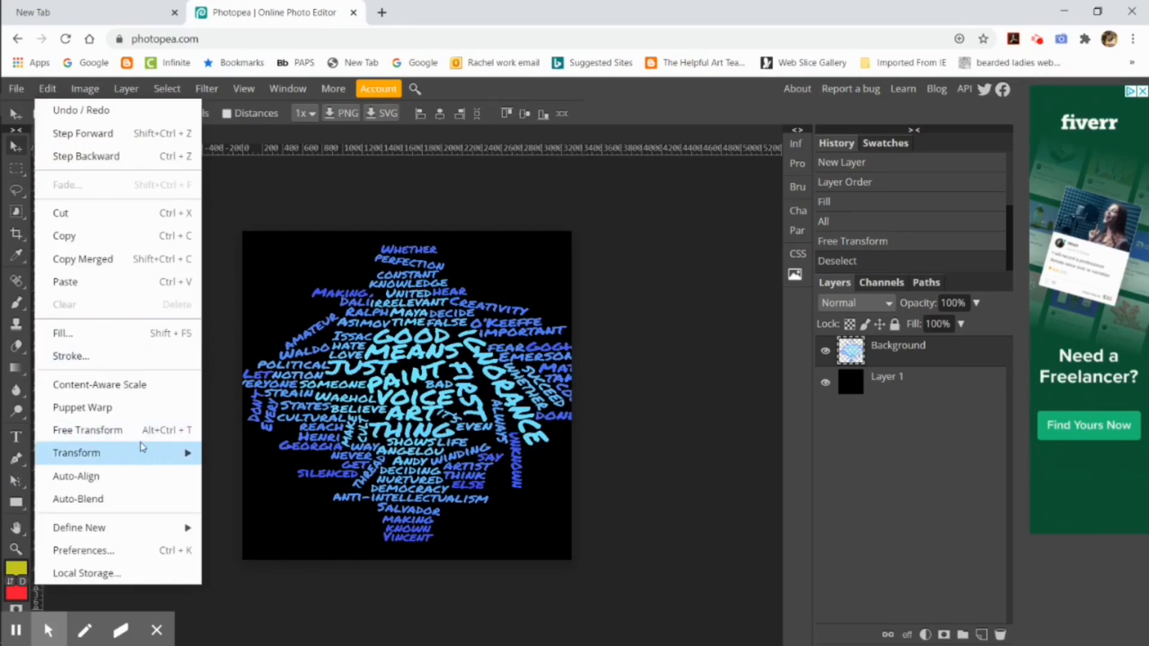
{"action": "left_click", "coordinate": [81, 429]}
{"action": "left_click_drag", "start_coordinate": [643, 541], "coordinate": [687, 591]}
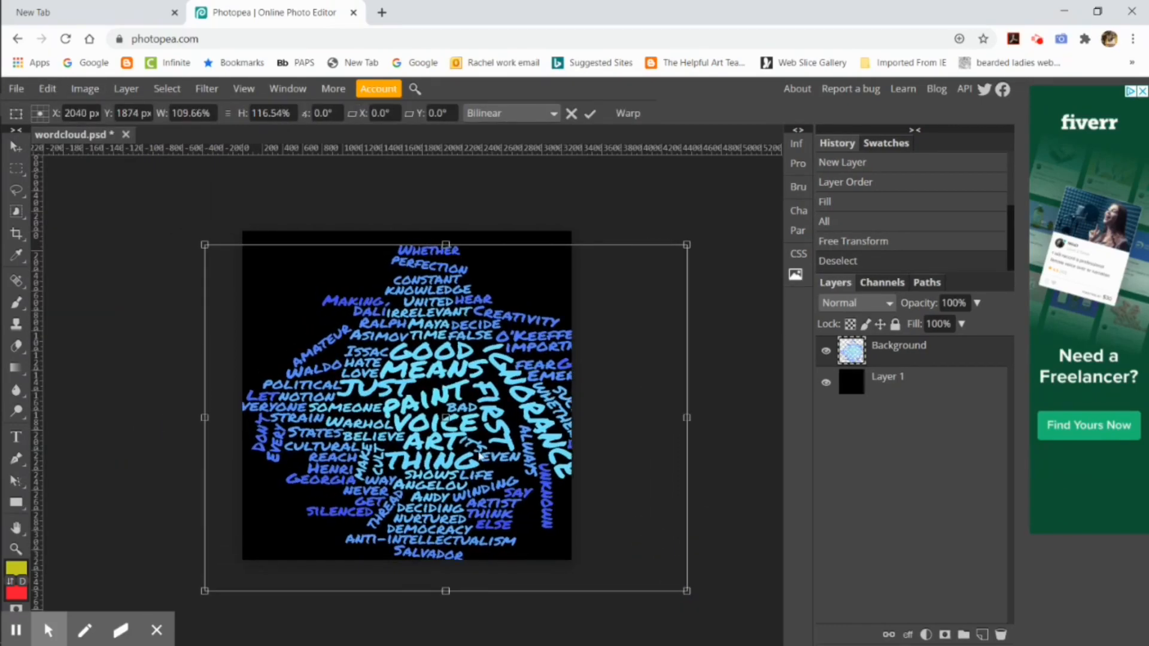
{"action": "left_click_drag", "start_coordinate": [205, 418], "coordinate": [149, 417]}
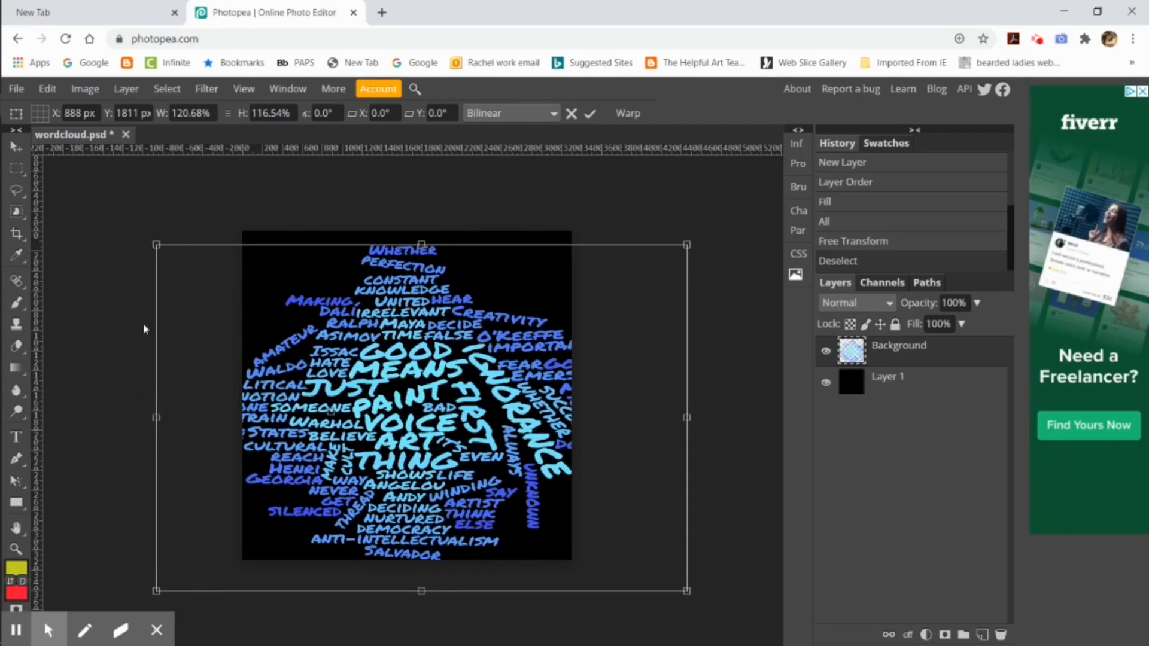
{"action": "left_click_drag", "start_coordinate": [151, 245], "coordinate": [107, 181]}
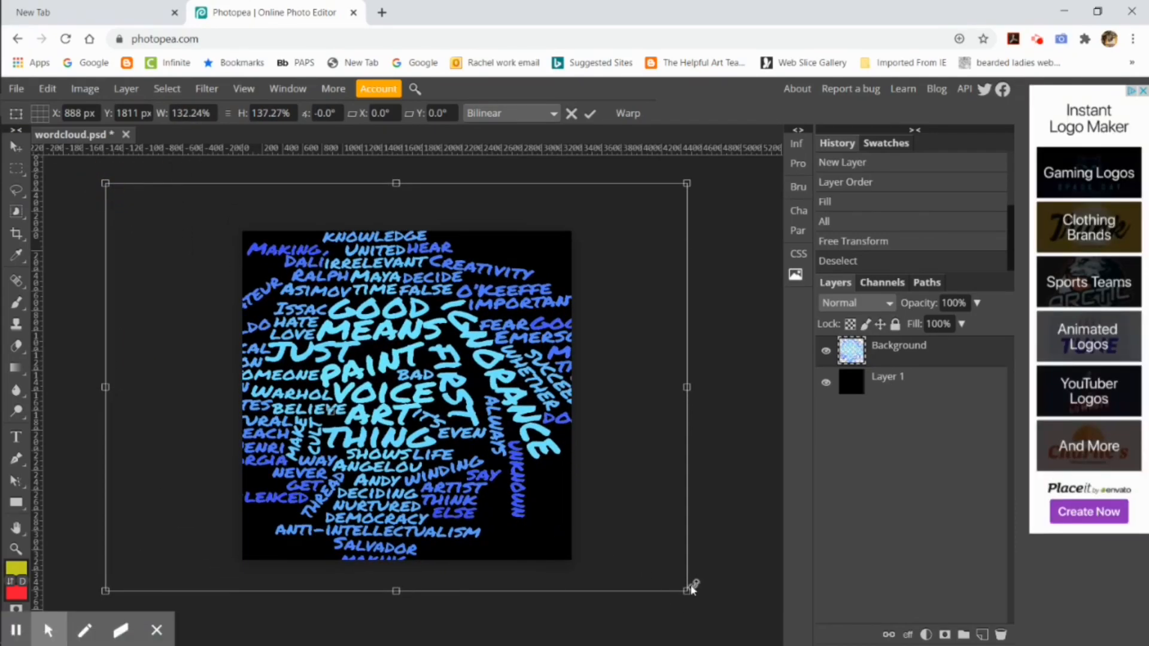
{"action": "left_click_drag", "start_coordinate": [688, 590], "coordinate": [747, 617]}
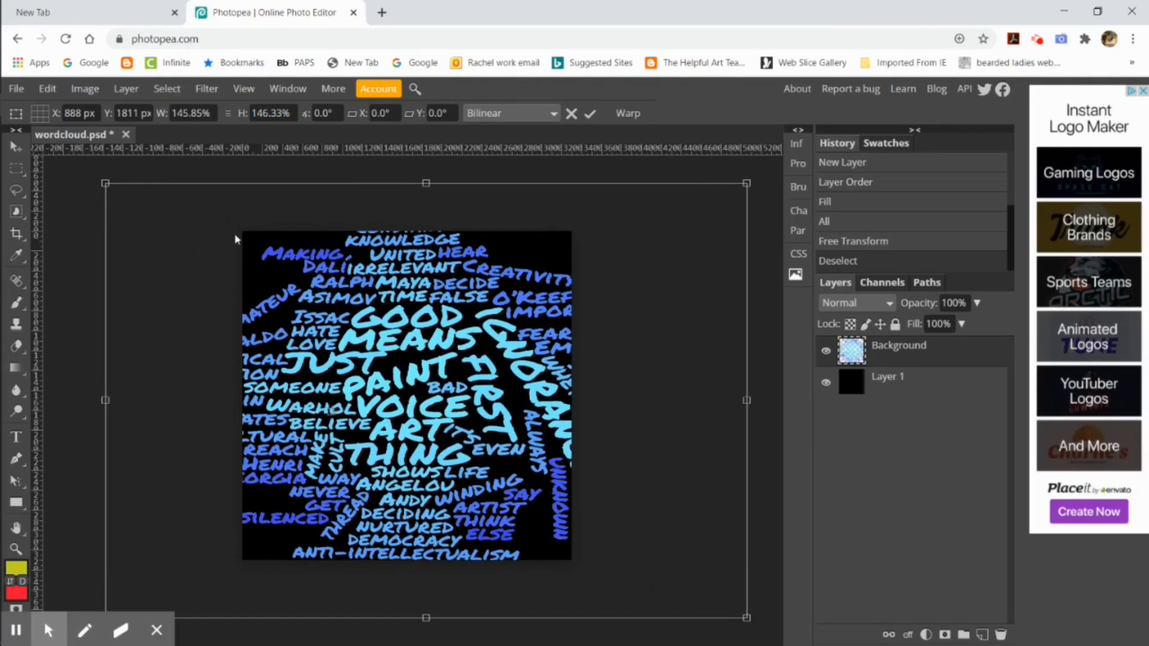
Step: Apply a Perspective transform that narrows the word cloud's right side, and shift the cloud left on the canvas
{"action": "left_click", "coordinate": [46, 90]}
{"action": "mouse_move", "coordinate": [150, 453]}
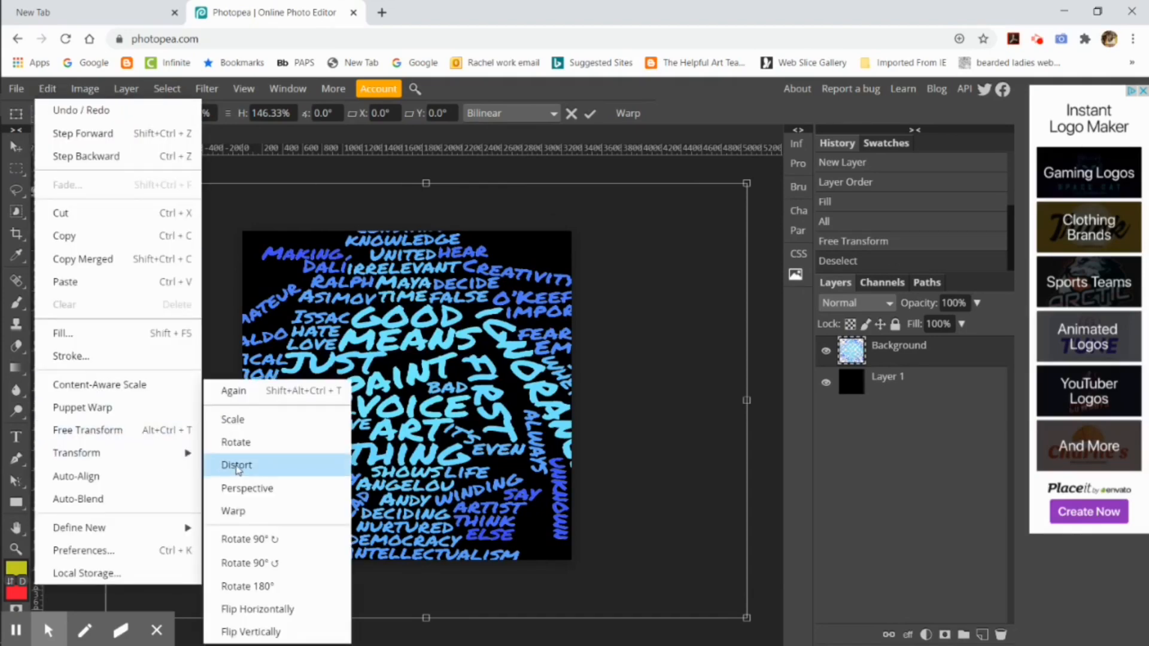
{"action": "left_click", "coordinate": [273, 490]}
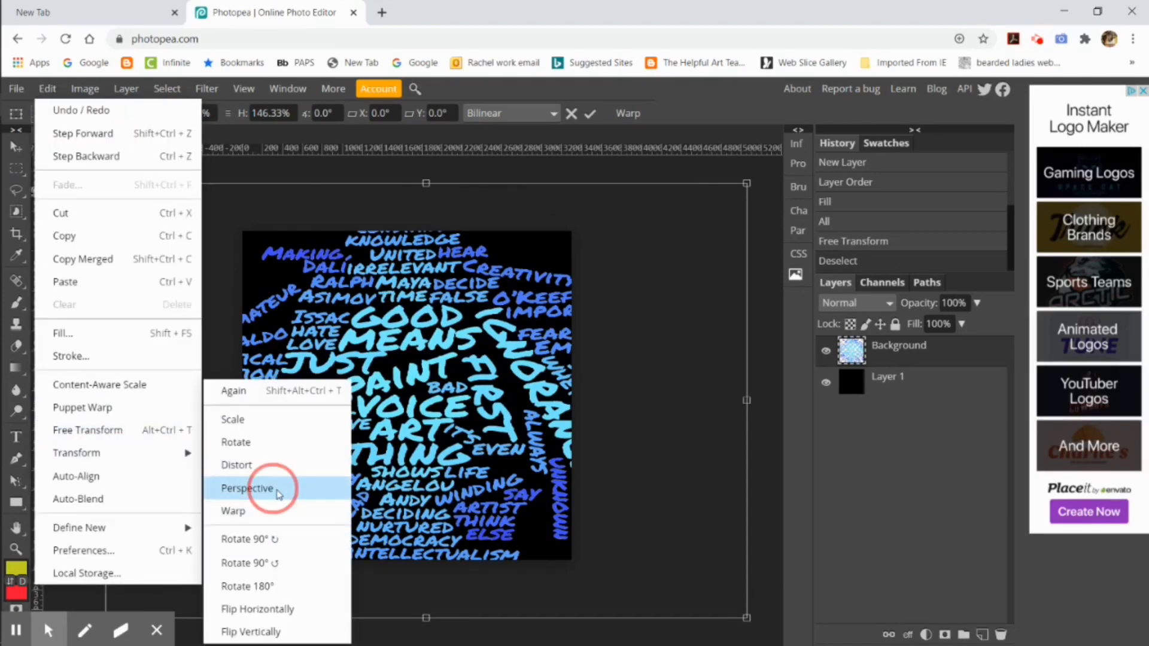
{"action": "left_click_drag", "start_coordinate": [746, 183], "coordinate": [747, 270]}
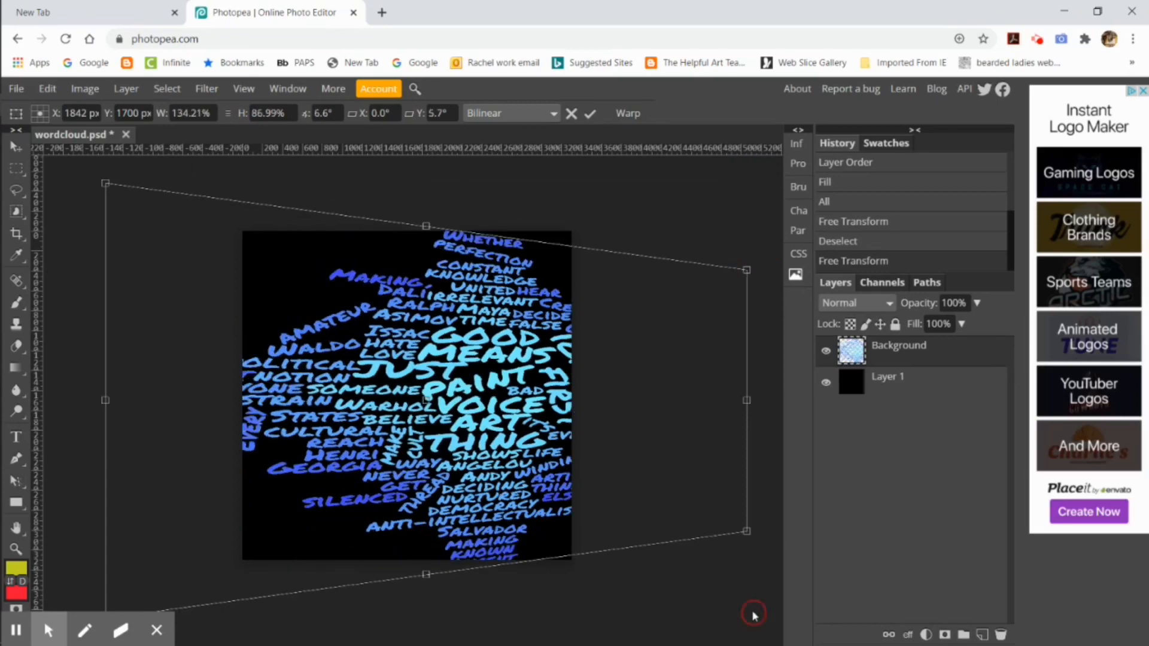
{"action": "left_click_drag", "start_coordinate": [746, 531], "coordinate": [726, 472]}
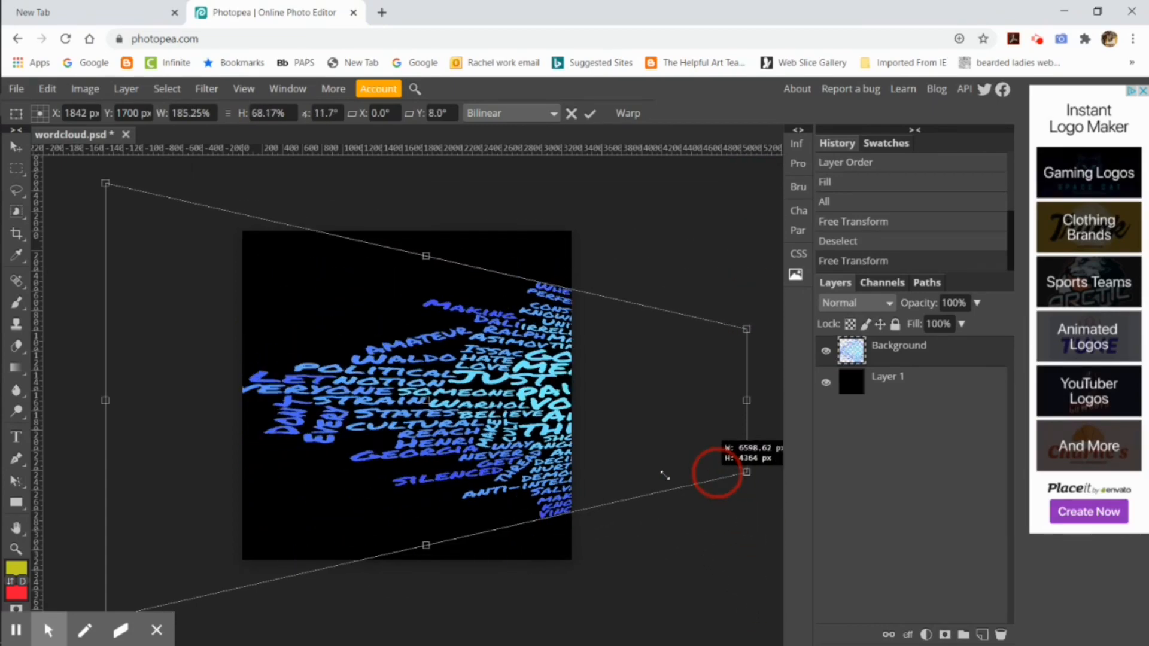
{"action": "left_click_drag", "start_coordinate": [535, 411], "coordinate": [398, 423]}
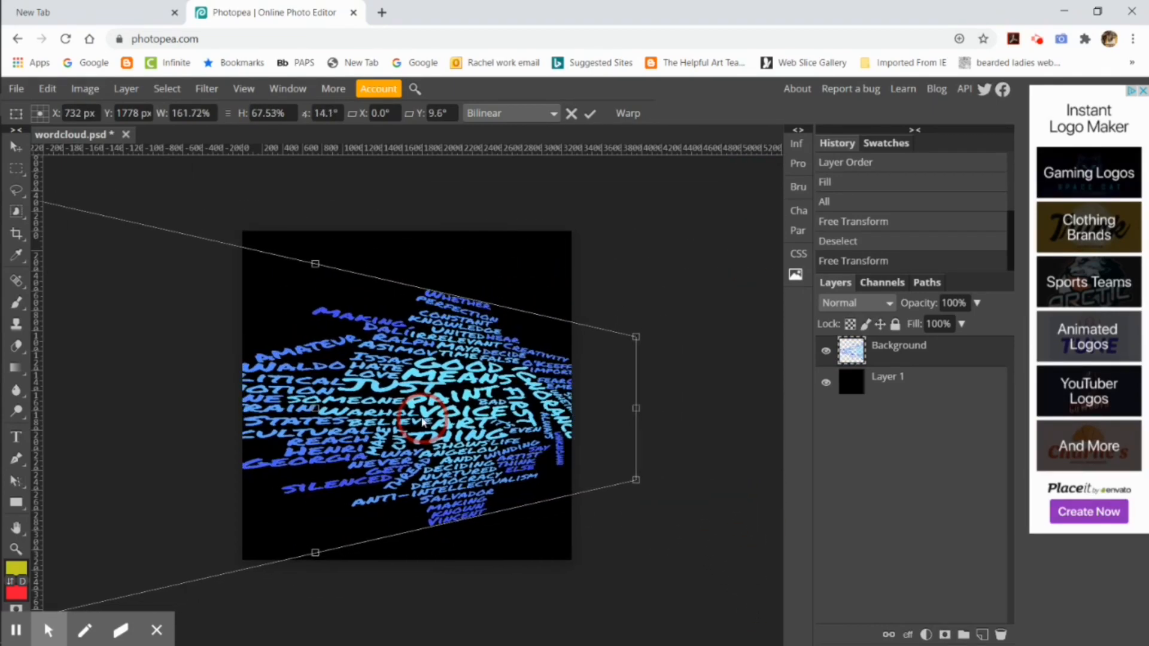
{"action": "left_click", "coordinate": [591, 113]}
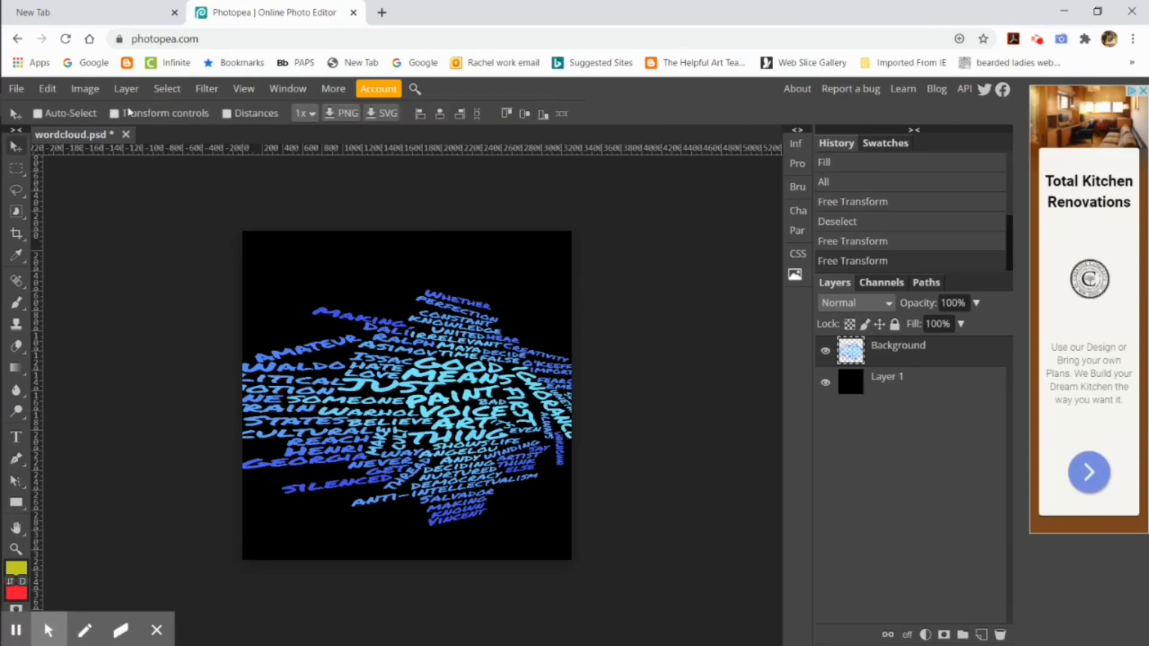
Step: Stretch the word cloud vertically with a Scale transform, extending it above and below the canvas to about 166% height
{"action": "left_click", "coordinate": [47, 89]}
{"action": "mouse_move", "coordinate": [120, 453]}
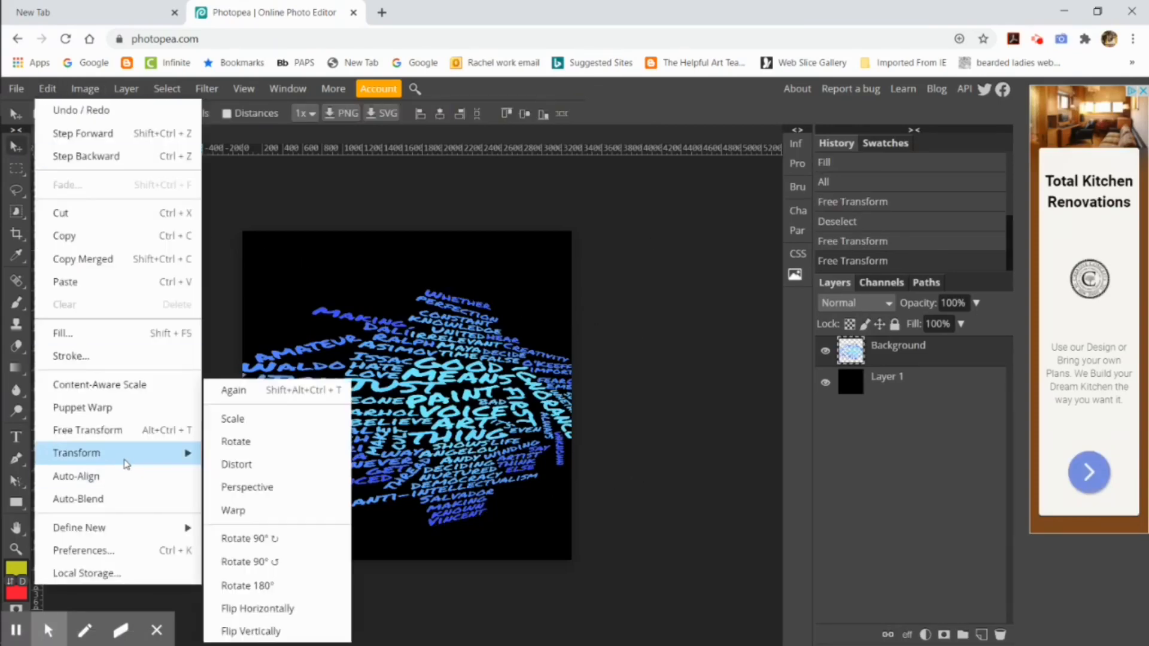
{"action": "left_click", "coordinate": [288, 419]}
{"action": "left_click_drag", "start_coordinate": [315, 289], "coordinate": [315, 203]}
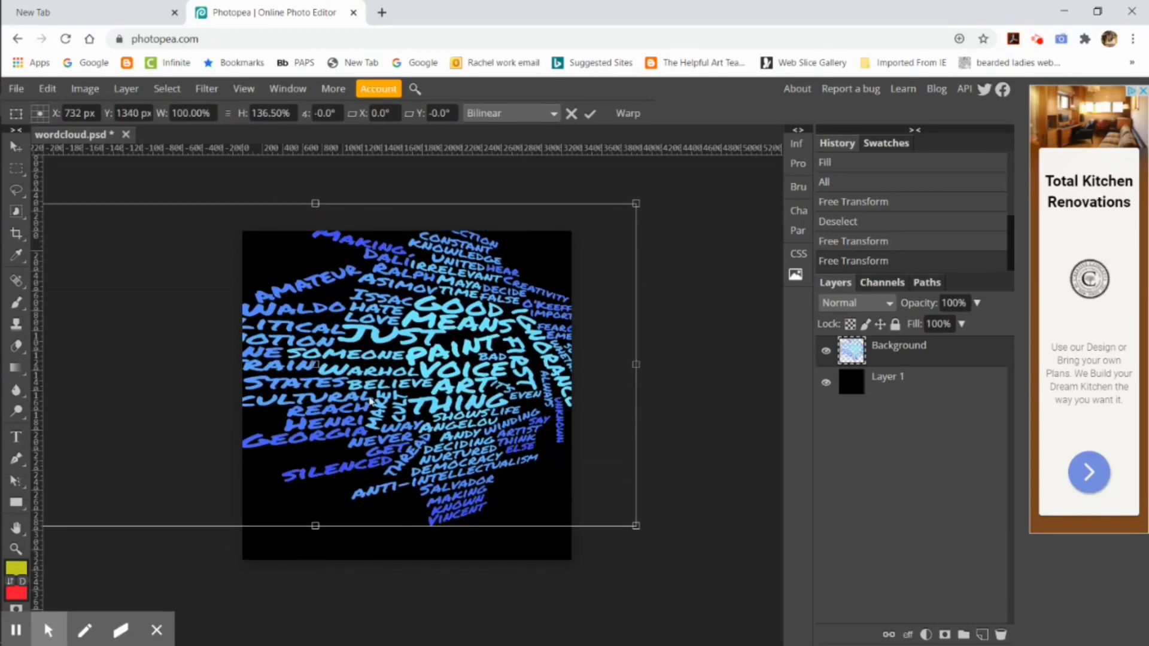
{"action": "left_click_drag", "start_coordinate": [321, 531], "coordinate": [300, 580]}
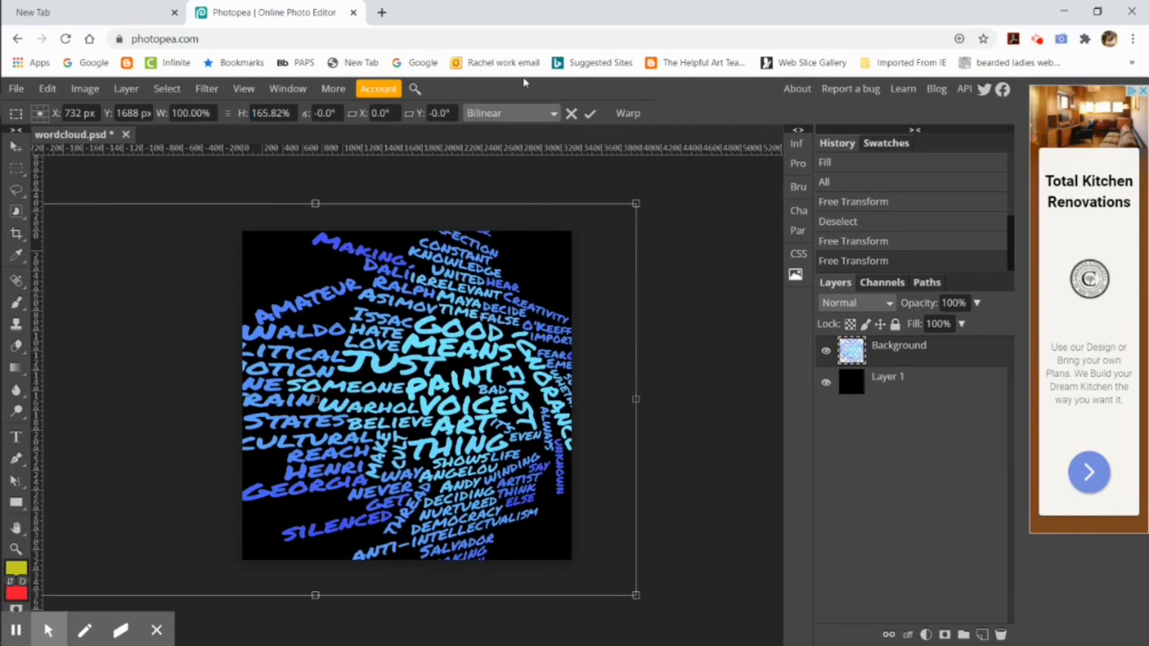
{"action": "left_click", "coordinate": [589, 115]}
Step: Distort the word cloud by pulling its upper-right corner down and its lower-right corner slightly down and inward, and apply the transform
{"action": "left_click", "coordinate": [47, 89]}
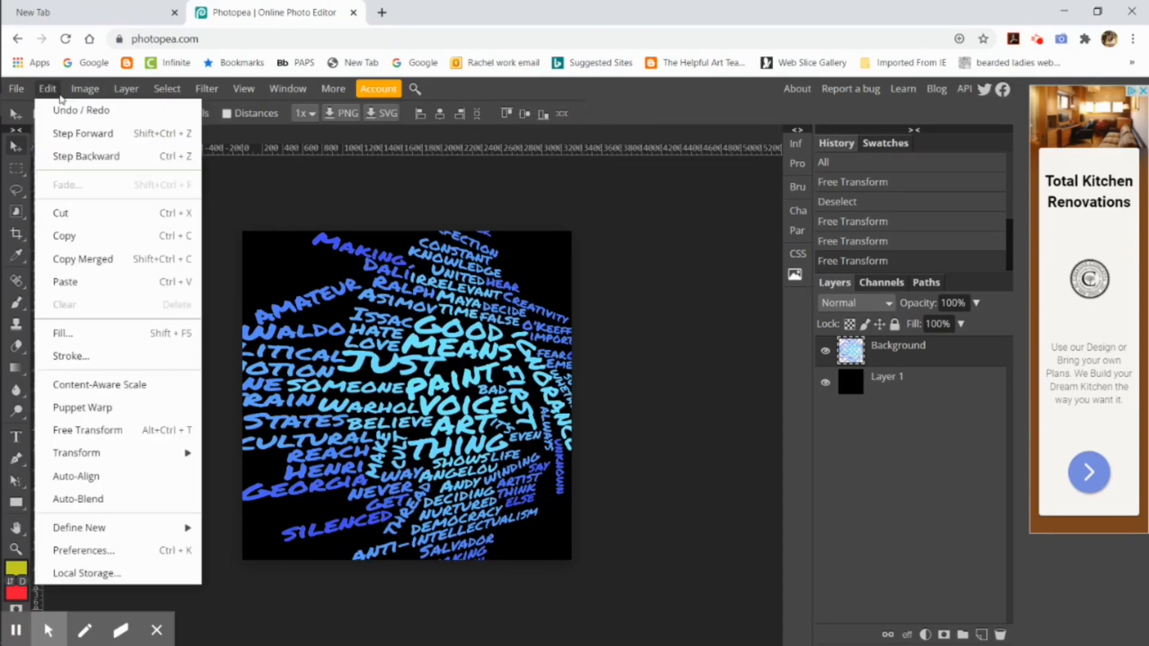
{"action": "mouse_move", "coordinate": [124, 451]}
{"action": "left_click", "coordinate": [258, 465]}
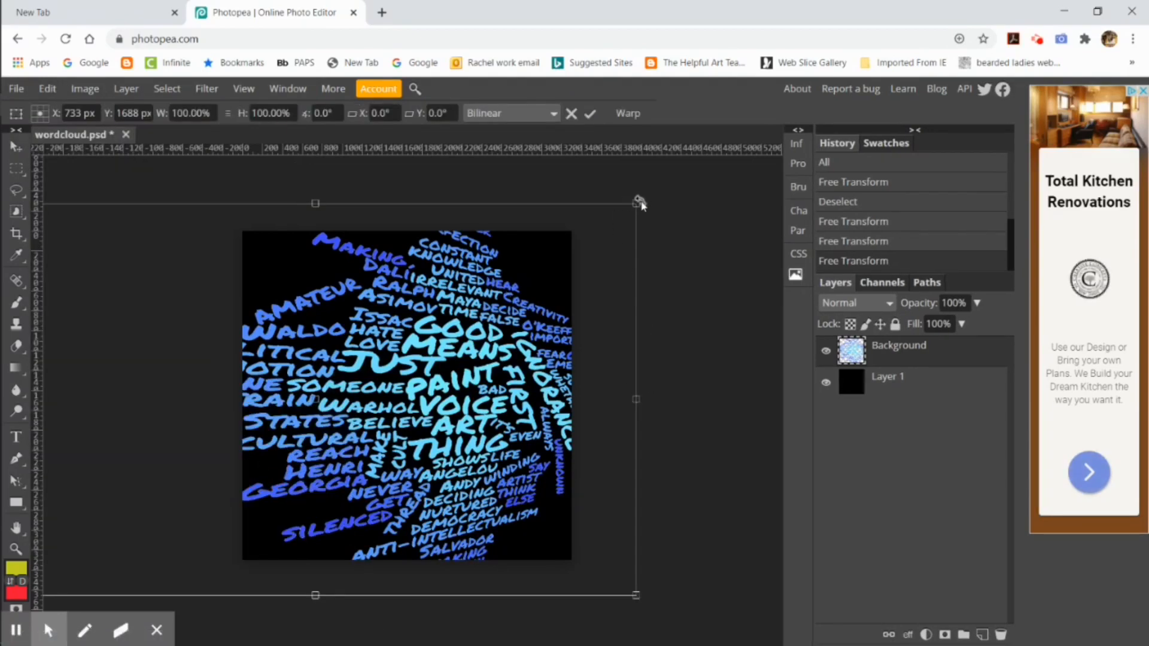
{"action": "left_click_drag", "start_coordinate": [637, 204], "coordinate": [631, 281]}
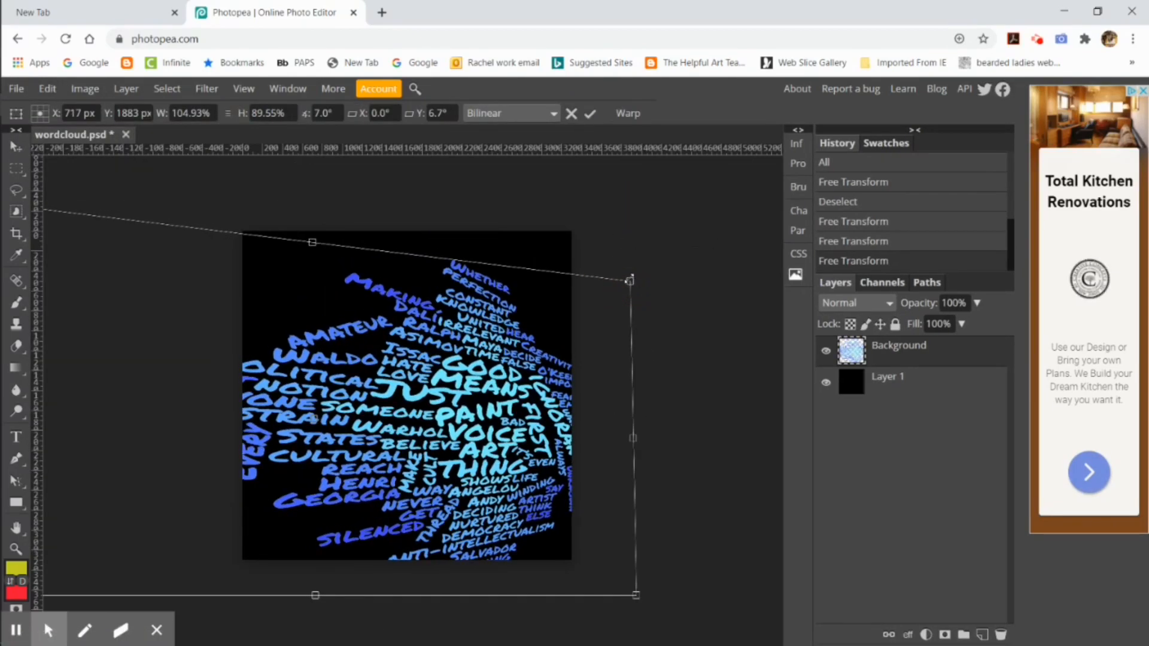
{"action": "left_click_drag", "start_coordinate": [641, 614], "coordinate": [593, 636]}
{"action": "left_click", "coordinate": [589, 113]}
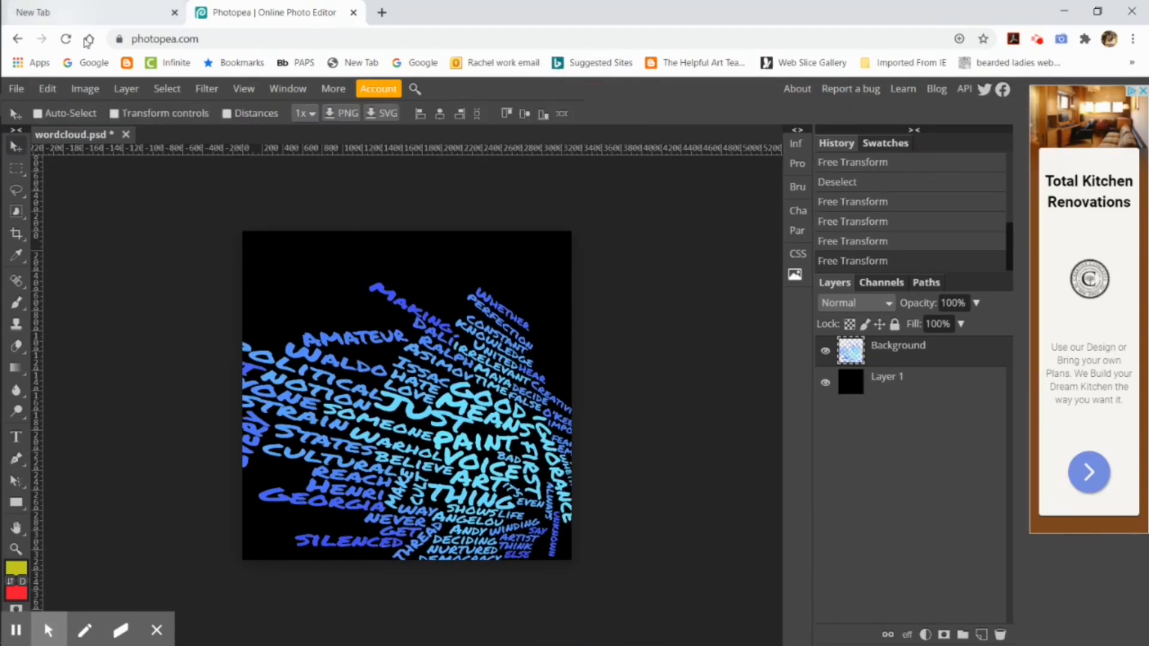
Step: Scale the word cloud upward to about 127% height and lower its layer opacity to 35%
{"action": "left_click", "coordinate": [48, 88]}
{"action": "mouse_move", "coordinate": [120, 453]}
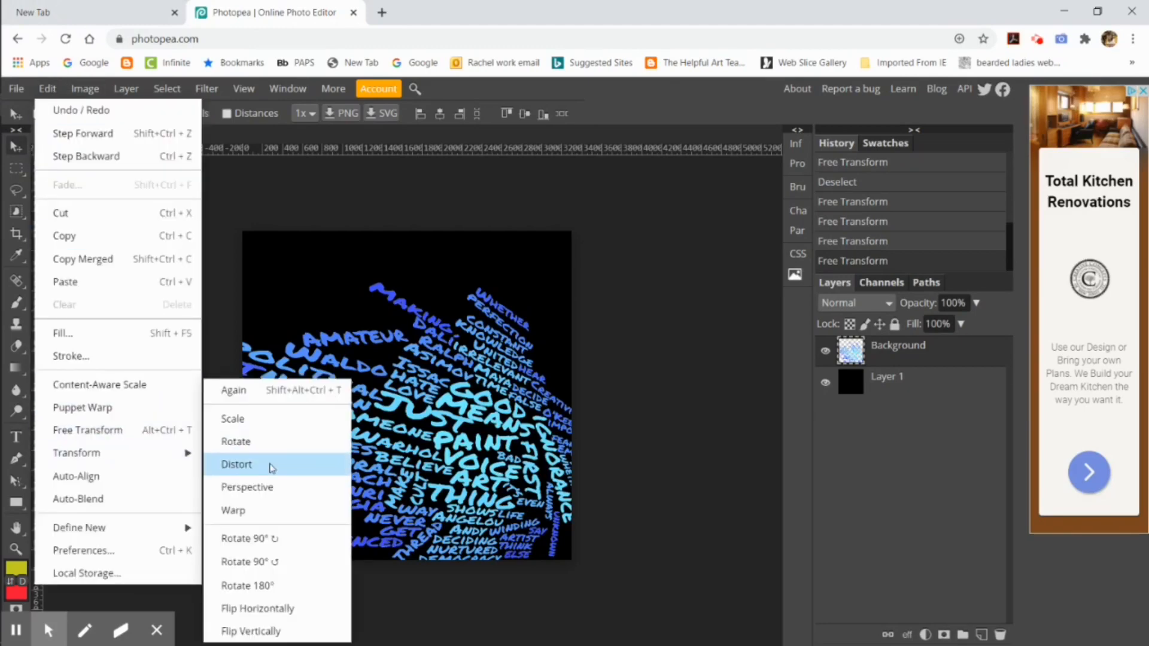
{"action": "left_click", "coordinate": [259, 419]}
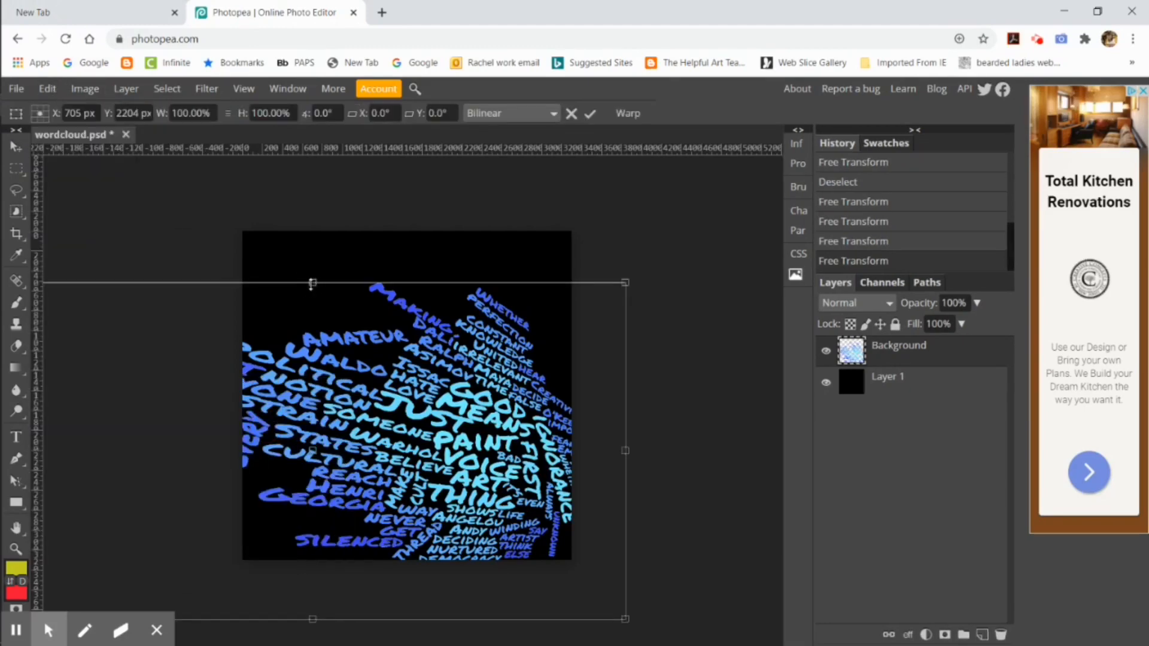
{"action": "left_click_drag", "start_coordinate": [312, 282], "coordinate": [312, 191]}
{"action": "left_click", "coordinate": [590, 113]}
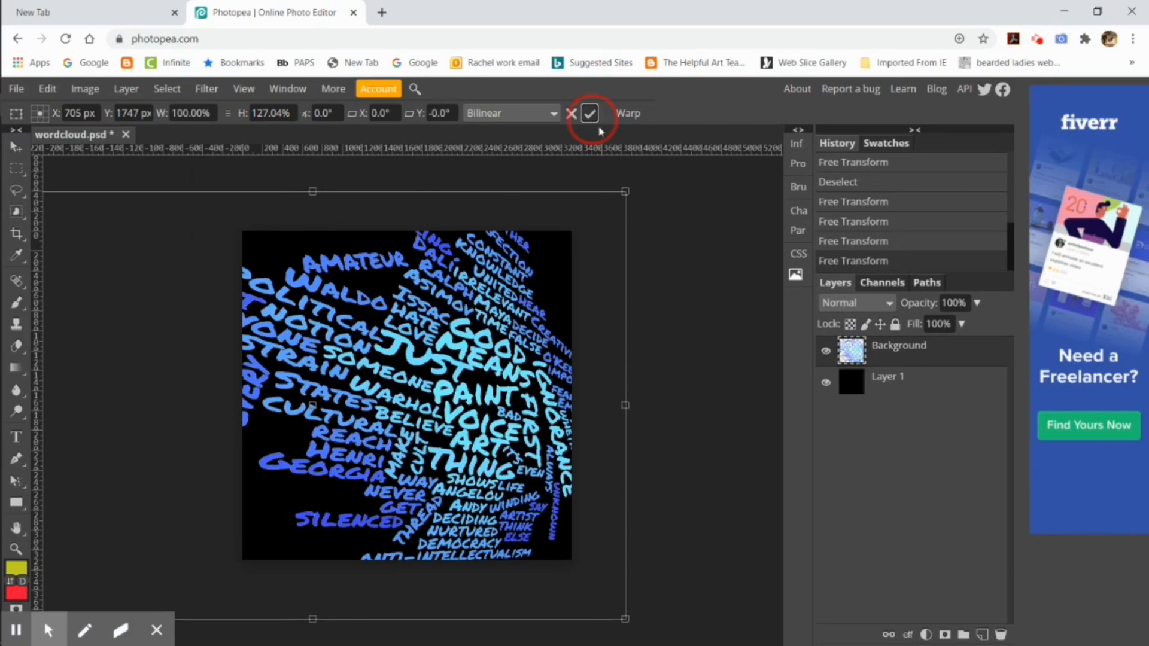
{"action": "left_click", "coordinate": [976, 303]}
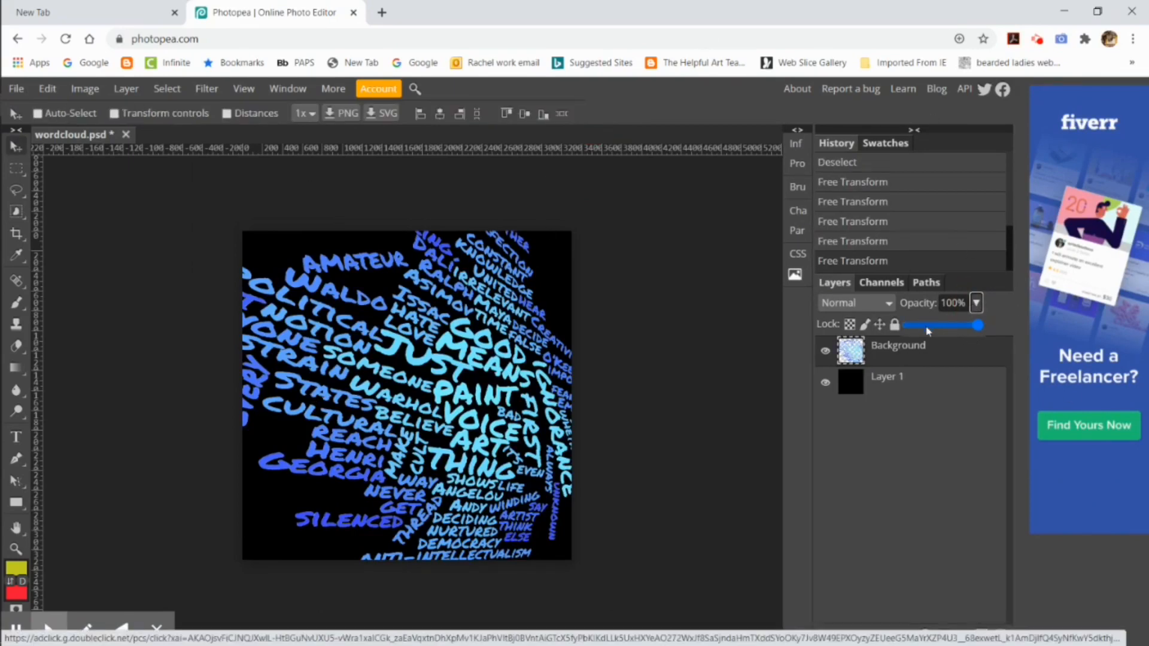
{"action": "mouse_move", "coordinate": [927, 328]}
{"action": "left_mouse_down"}
{"action": "mouse_move", "coordinate": [950, 327]}
{"action": "mouse_move", "coordinate": [923, 326]}
{"action": "left_mouse_up"}
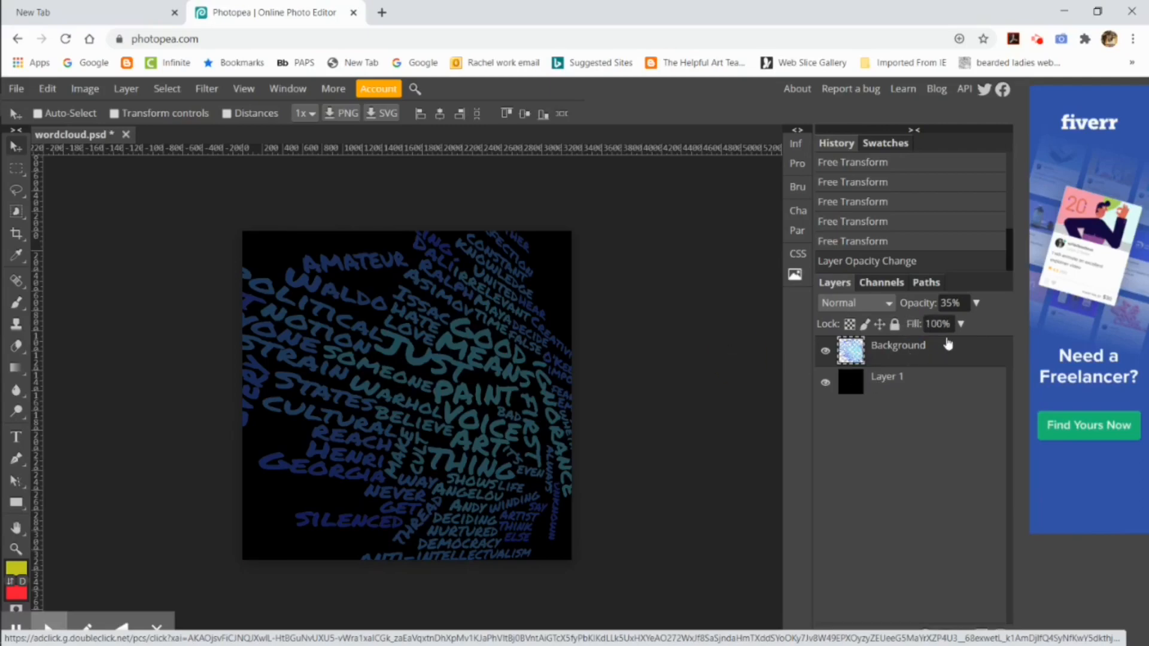
Step: Fill Layer 1 with white at 100% opacity in Normal blend mode
{"action": "left_click", "coordinate": [850, 381]}
{"action": "left_click", "coordinate": [47, 89]}
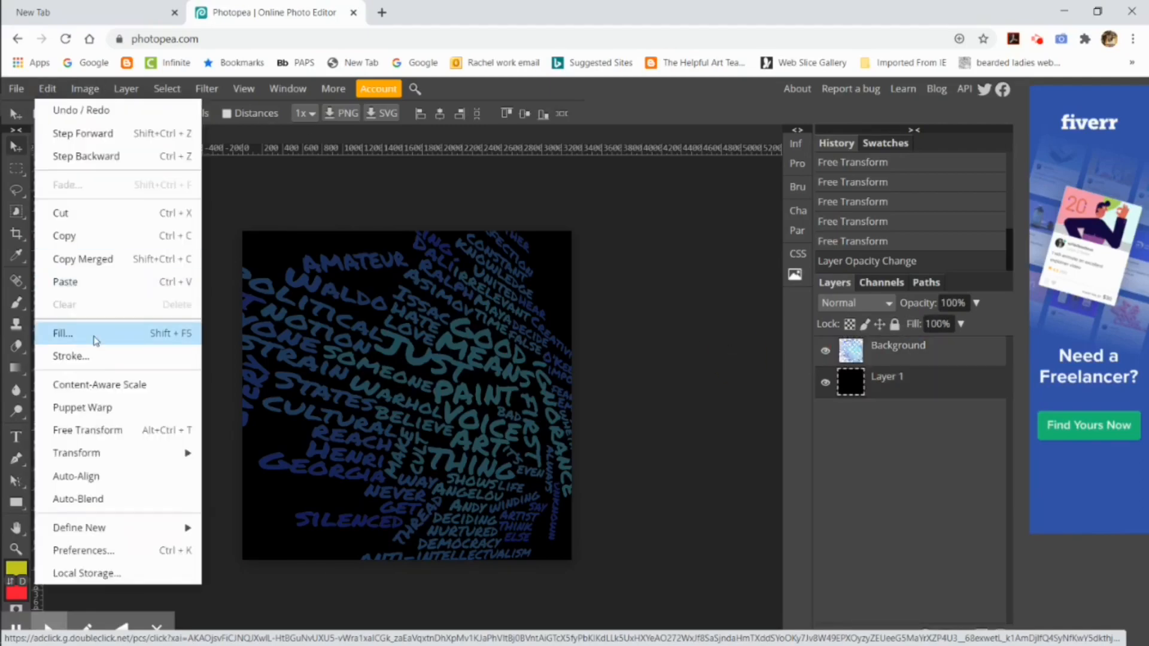
{"action": "left_click", "coordinate": [94, 340]}
{"action": "left_click", "coordinate": [242, 240]}
{"action": "left_click", "coordinate": [206, 313]}
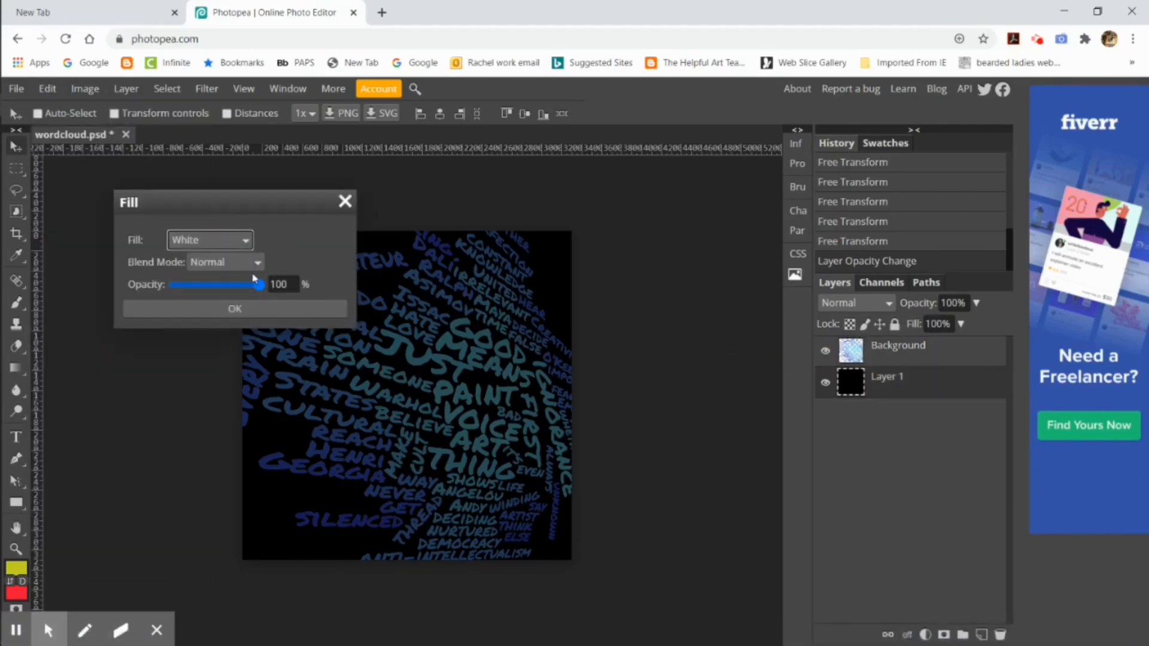
{"action": "left_click", "coordinate": [232, 309]}
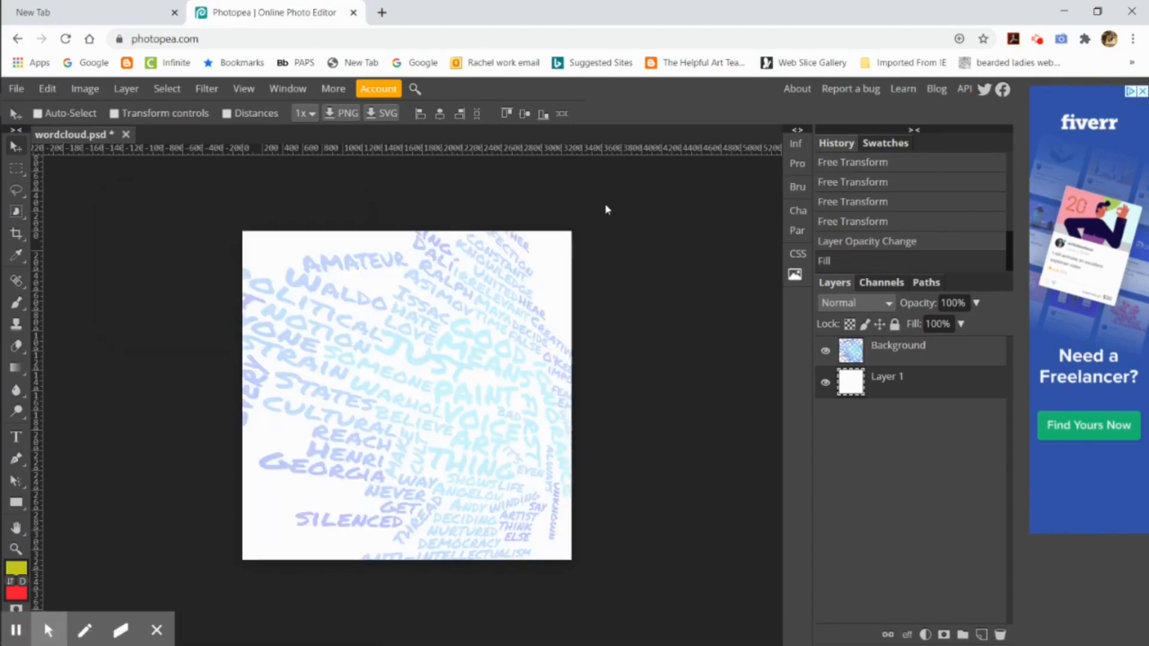
{"action": "left_click", "coordinate": [47, 88]}
{"action": "left_click", "coordinate": [94, 340]}
{"action": "left_click", "coordinate": [235, 241]}
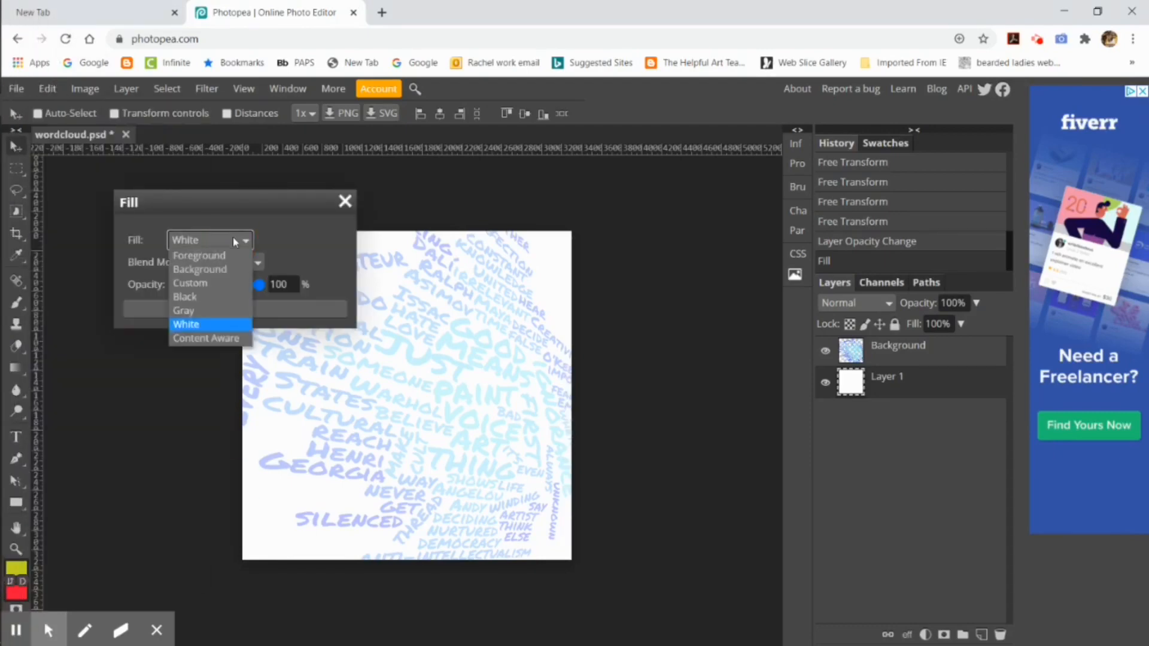
{"action": "left_click", "coordinate": [158, 480]}
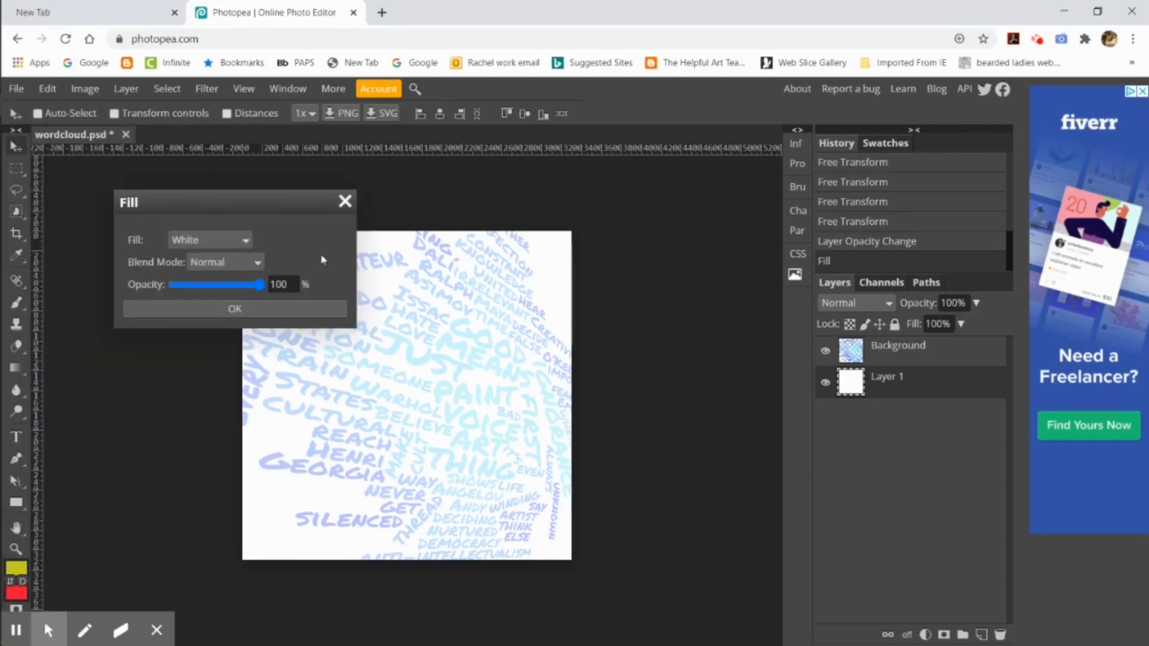
{"action": "left_click", "coordinate": [345, 202]}
Step: Set the foreground colour to yellow eef920 and draw yellow-to-red linear gradients on Layer 1, first downward and again from right to left
{"action": "left_click", "coordinate": [17, 368]}
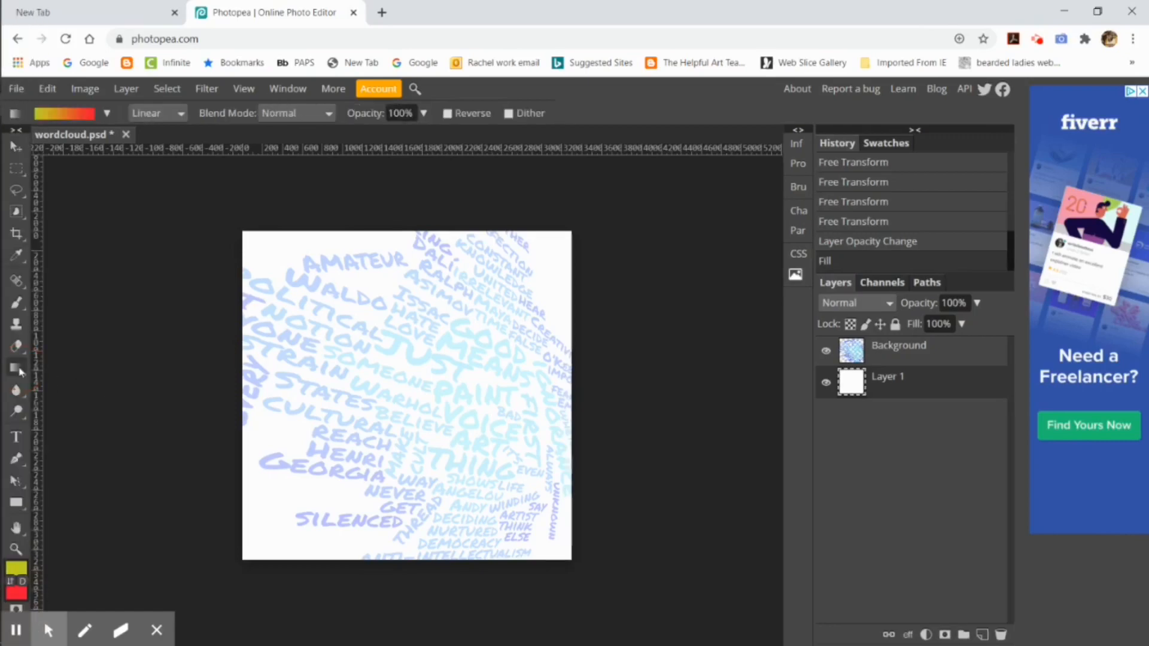
{"action": "left_click", "coordinate": [16, 567]}
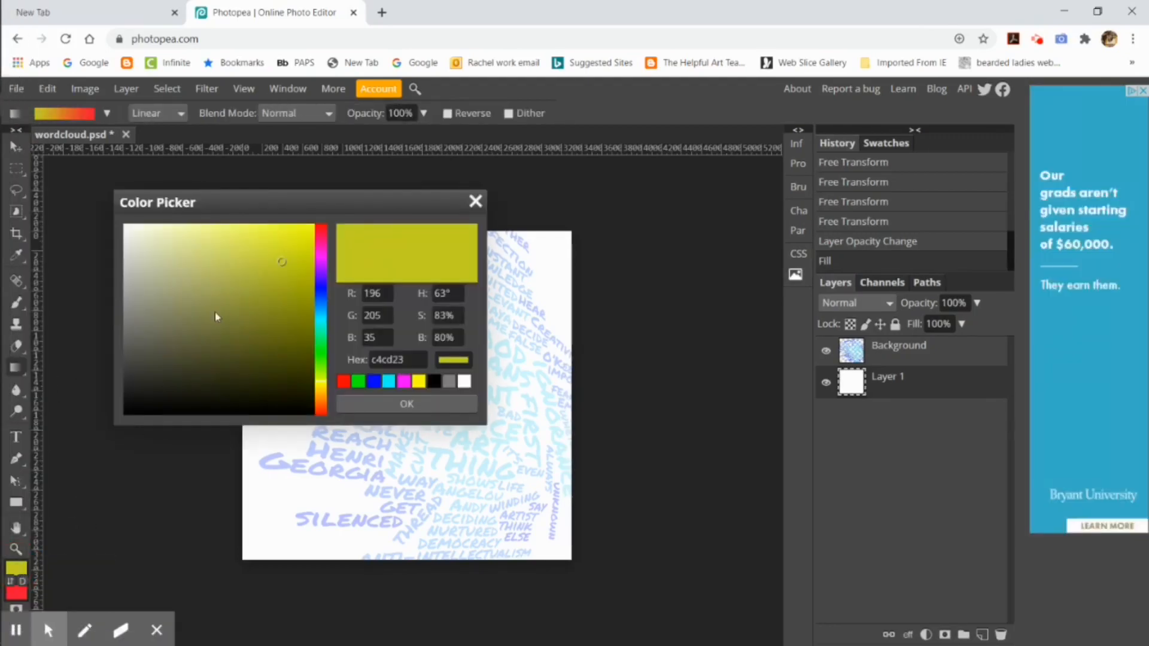
{"action": "left_click", "coordinate": [293, 233]}
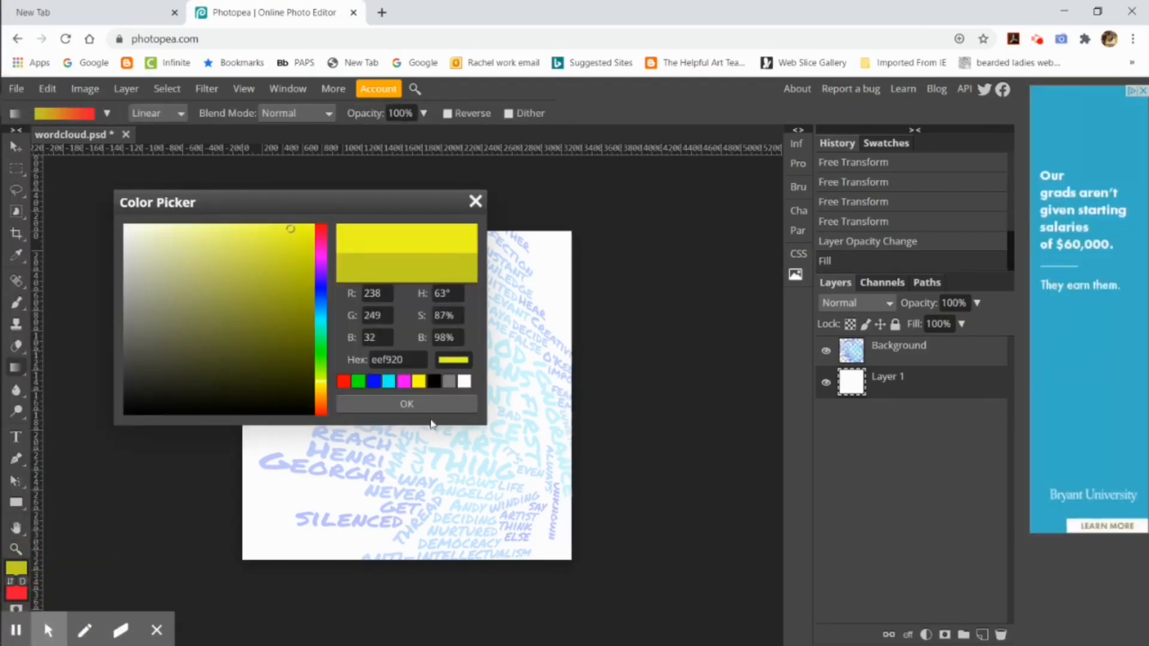
{"action": "left_click", "coordinate": [407, 404]}
{"action": "left_click", "coordinate": [16, 593]}
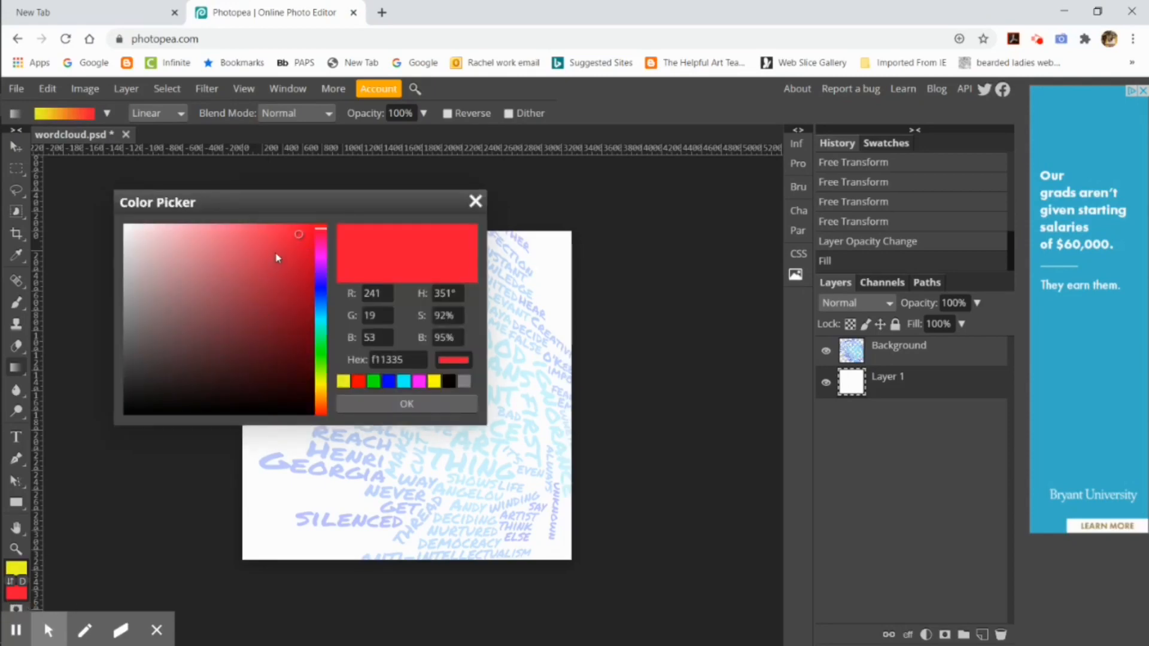
{"action": "left_click", "coordinate": [399, 407]}
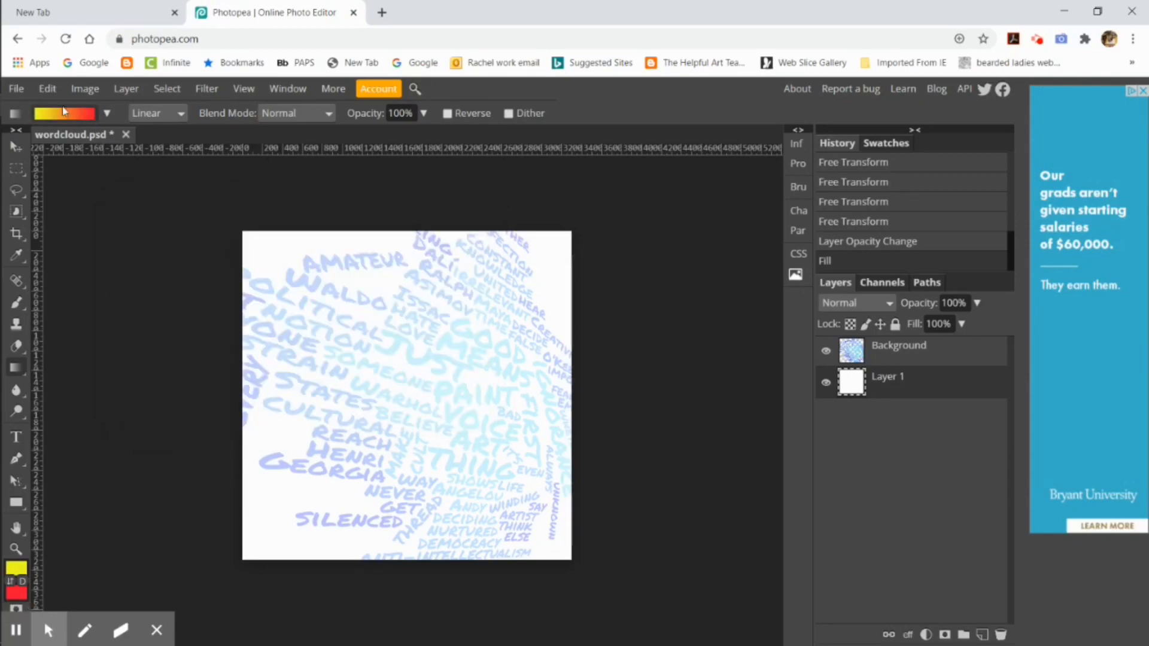
{"action": "left_click_drag", "start_coordinate": [329, 212], "coordinate": [462, 644]}
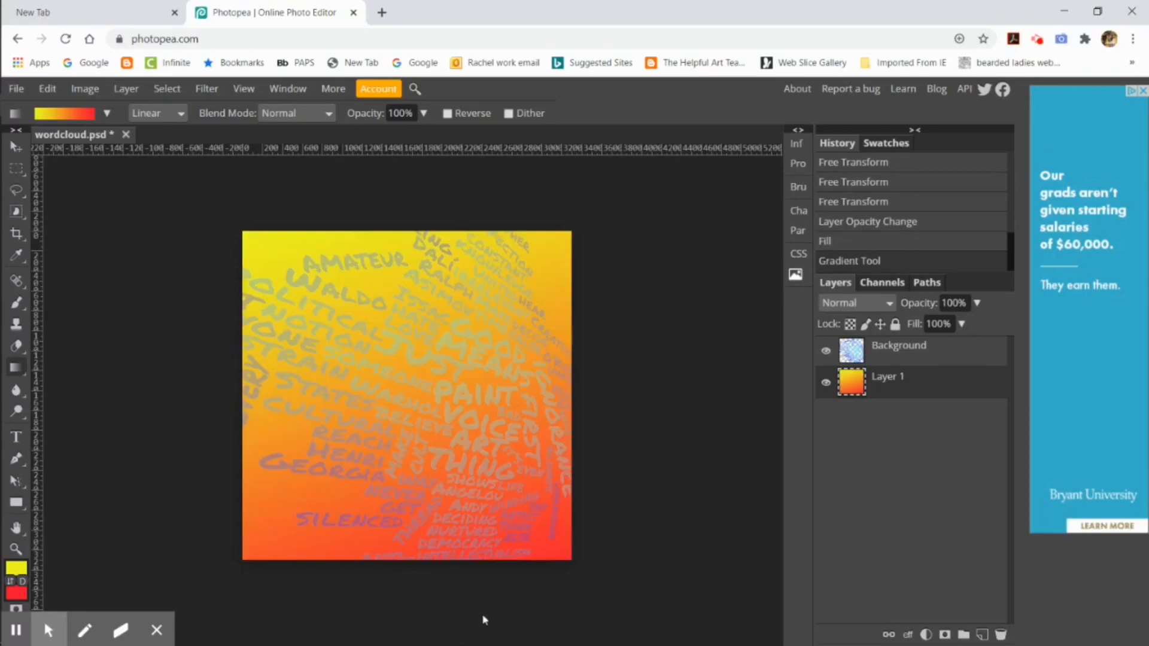
{"action": "left_click_drag", "start_coordinate": [607, 361], "coordinate": [169, 471]}
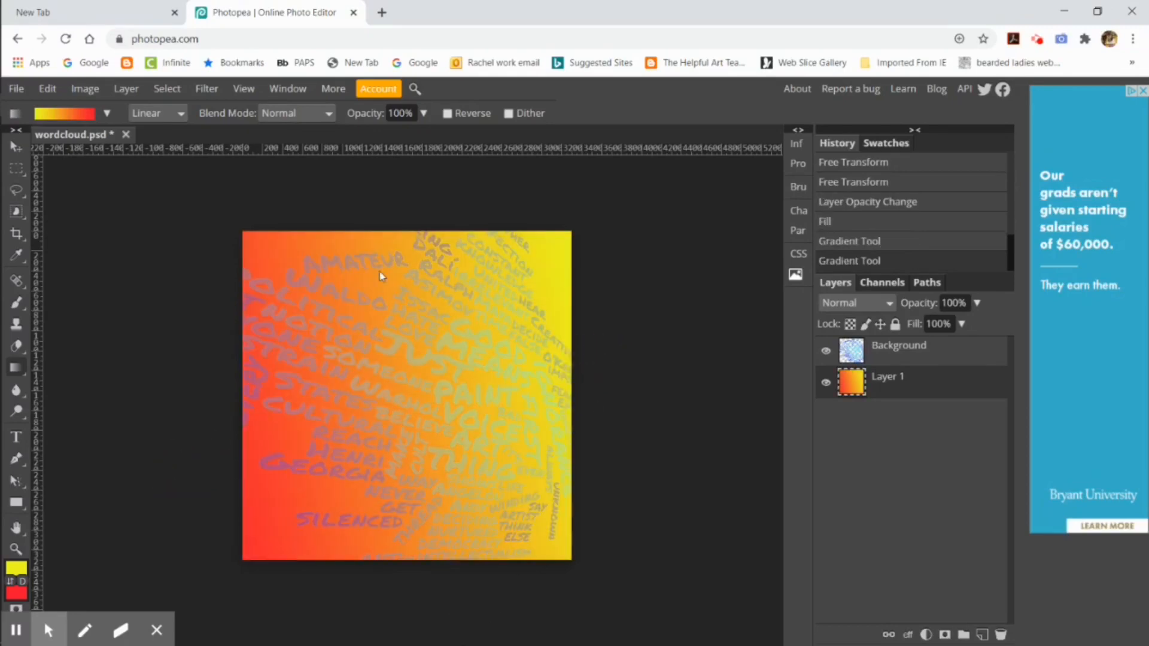
Step: Set the background colour to blue and the foreground to red f92051, and draw a diagonal linear gradient downward across Layer 1
{"action": "left_click", "coordinate": [17, 593]}
{"action": "left_click", "coordinate": [16, 567]}
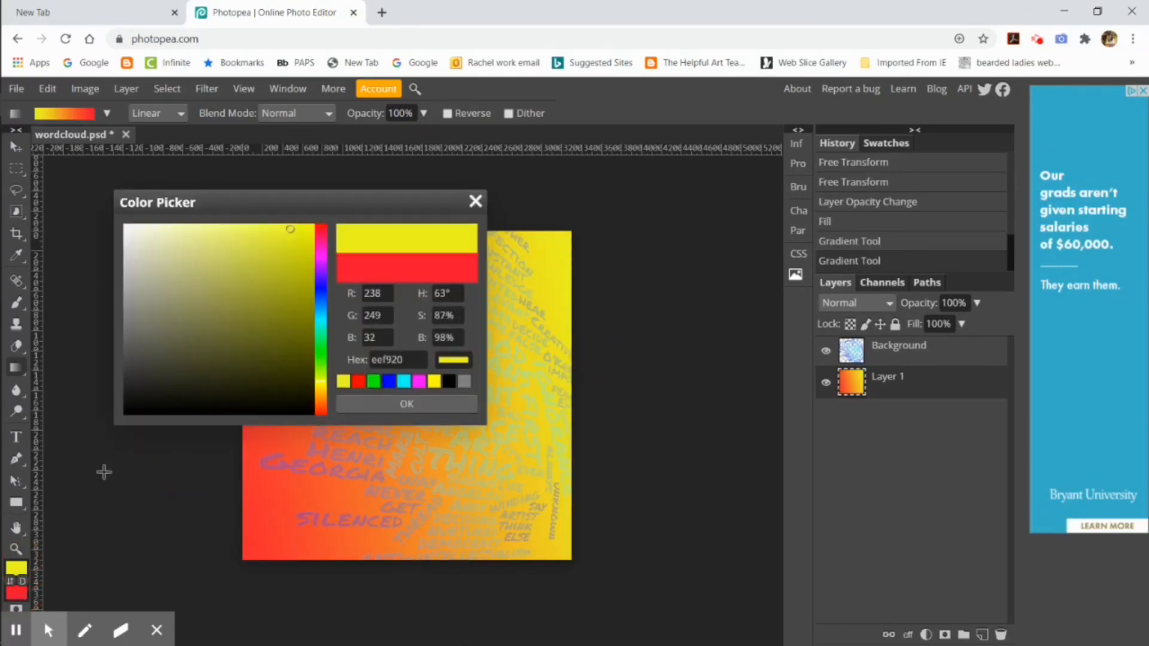
{"action": "left_click", "coordinate": [320, 288]}
{"action": "left_click", "coordinate": [409, 404]}
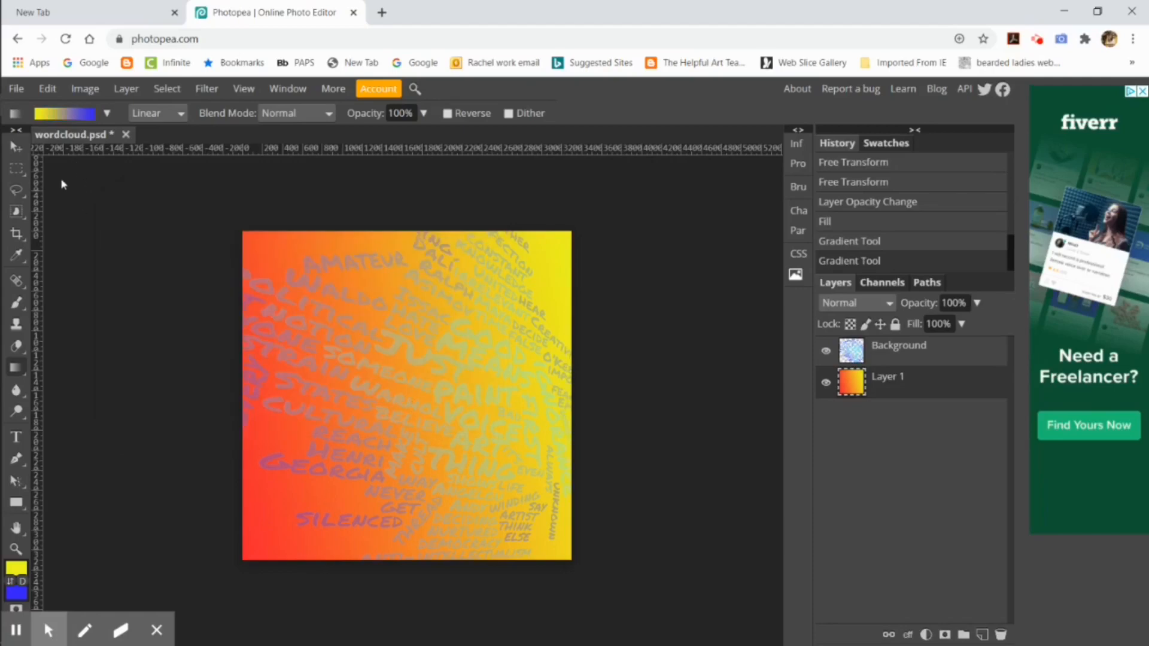
{"action": "left_click", "coordinate": [16, 567]}
{"action": "left_click", "coordinate": [321, 231]}
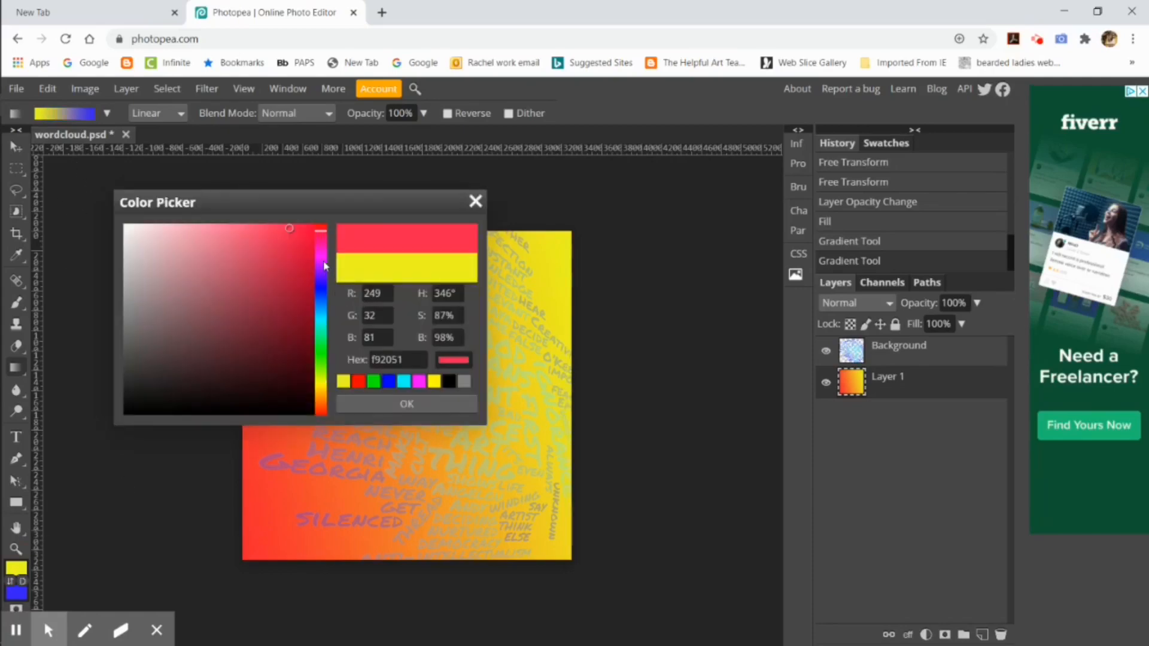
{"action": "left_click", "coordinate": [407, 405]}
{"action": "left_click_drag", "start_coordinate": [281, 223], "coordinate": [491, 594]}
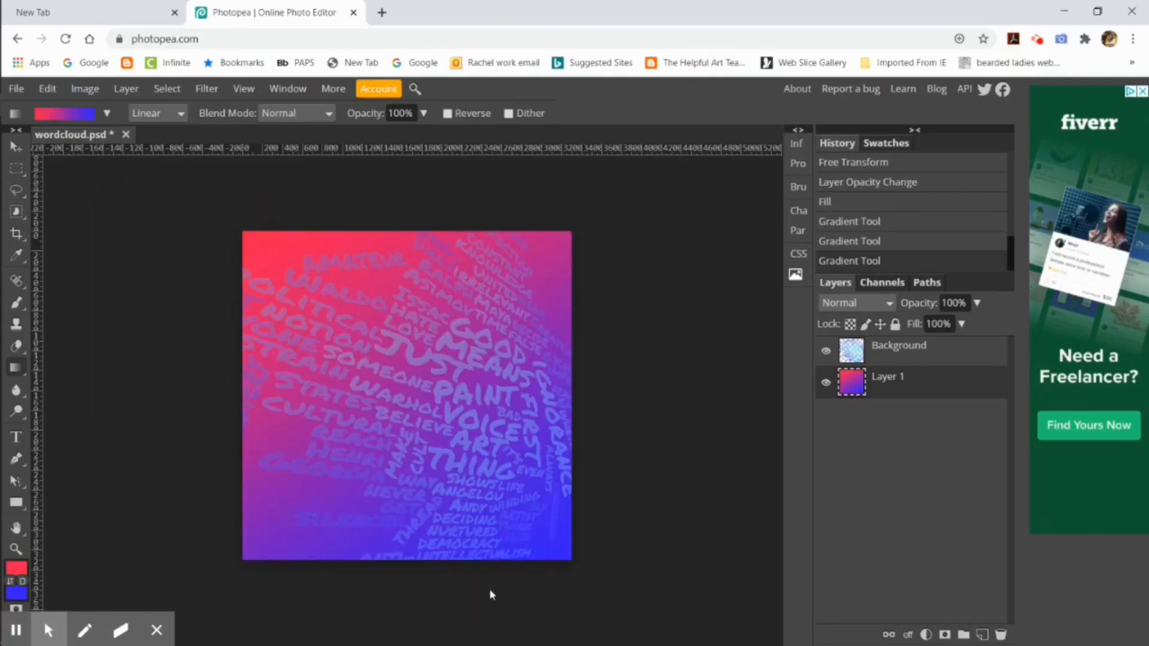
Step: Select all of Layer 1, darken its gradient by pulling the RGB curve's midtones down with Curves, and clear the selection
{"action": "left_click", "coordinate": [166, 89]}
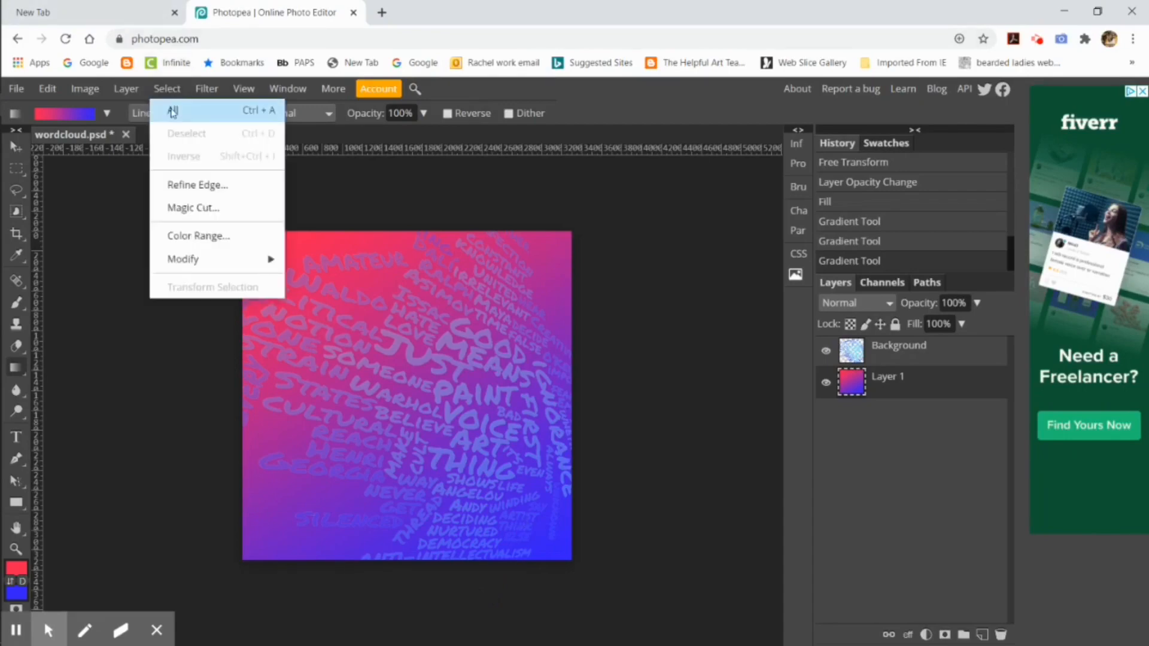
{"action": "left_click", "coordinate": [171, 111]}
{"action": "left_click", "coordinate": [95, 89]}
{"action": "mouse_move", "coordinate": [114, 110]}
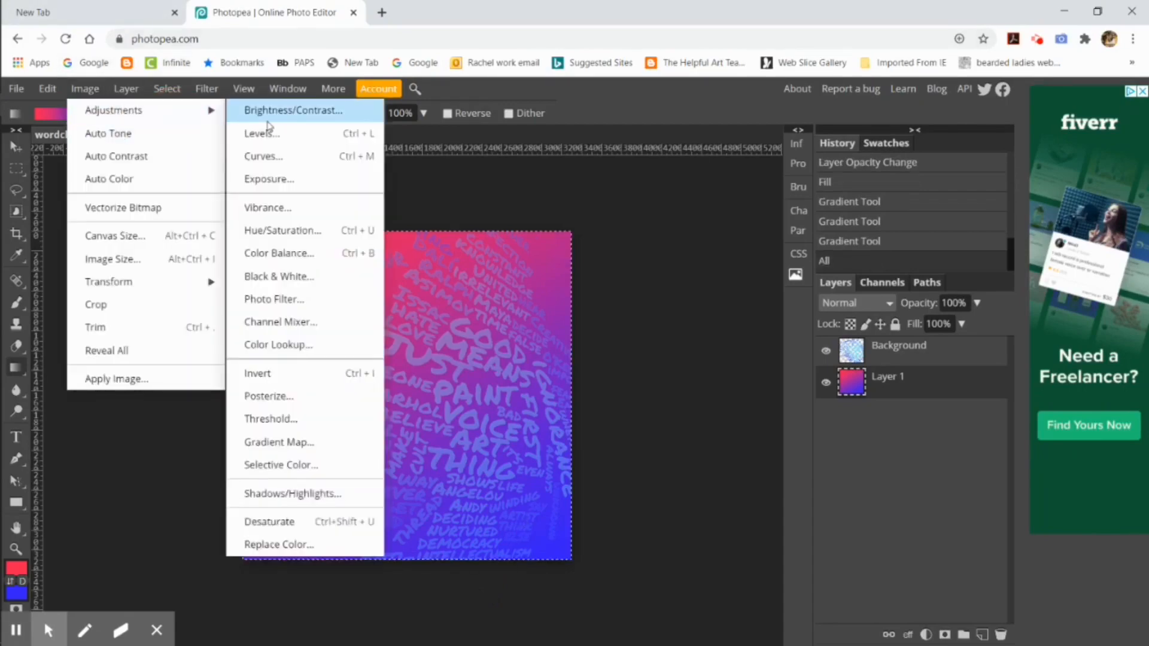
{"action": "left_click", "coordinate": [282, 158]}
{"action": "left_click_drag", "start_coordinate": [294, 201], "coordinate": [834, 174]}
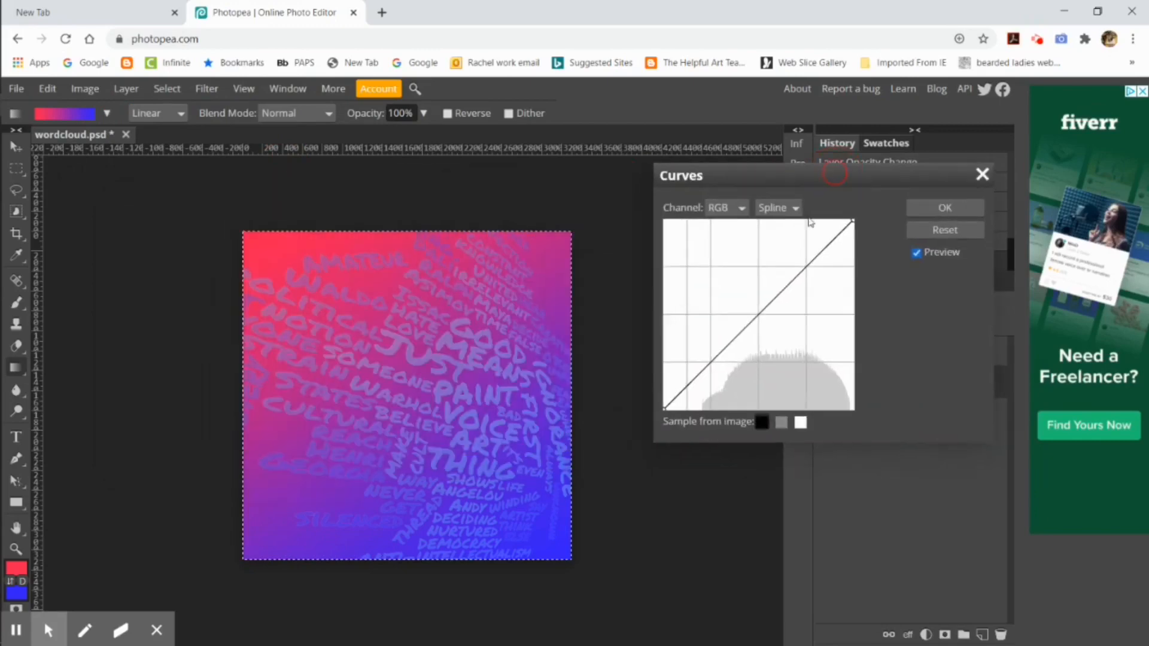
{"action": "left_click_drag", "start_coordinate": [764, 307], "coordinate": [786, 379]}
{"action": "left_click", "coordinate": [947, 207]}
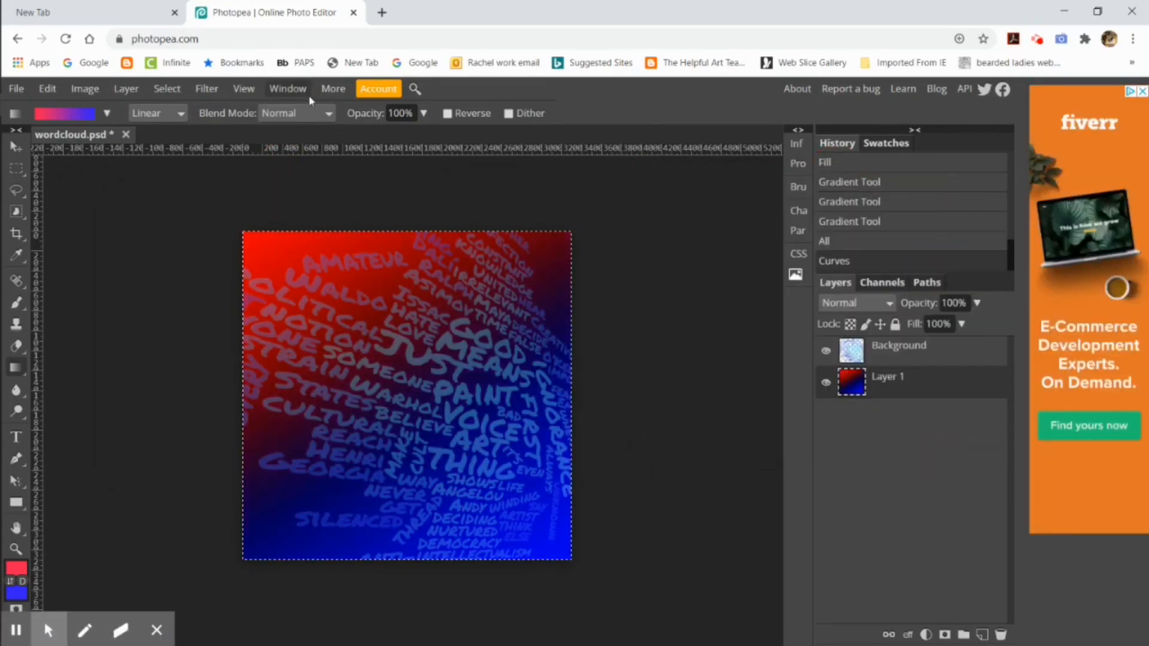
{"action": "left_click", "coordinate": [167, 89]}
{"action": "left_click", "coordinate": [178, 134]}
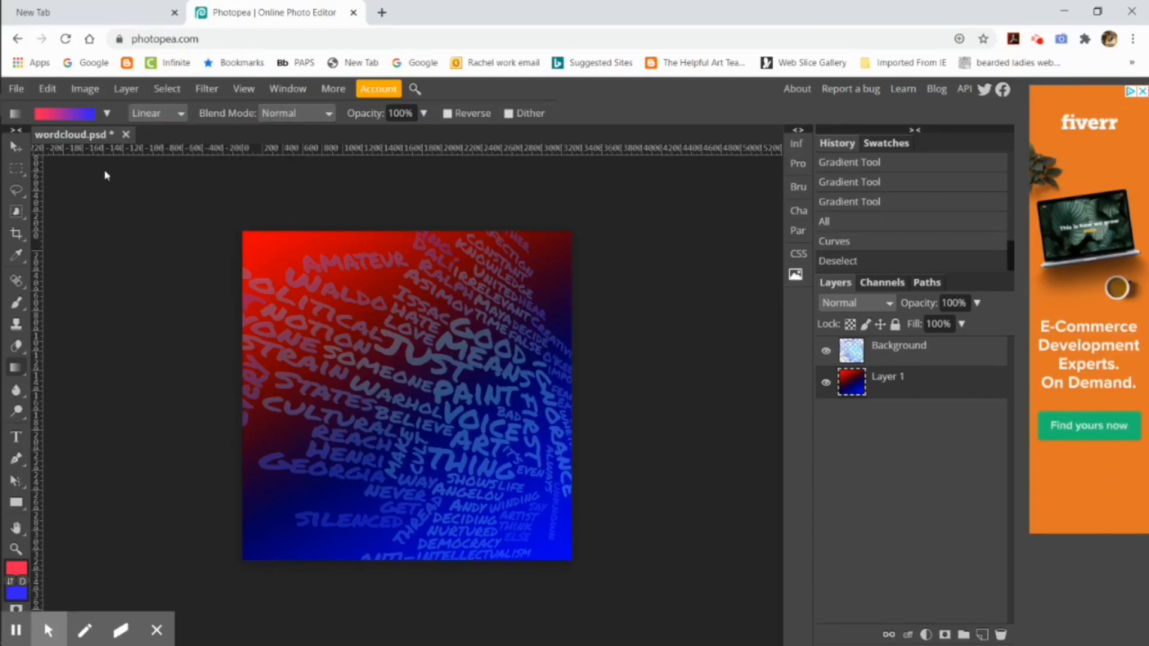
Step: Export the word cloud artwork as a PNG at 3300 by 3300 px and 100% quality
{"action": "left_click", "coordinate": [16, 89]}
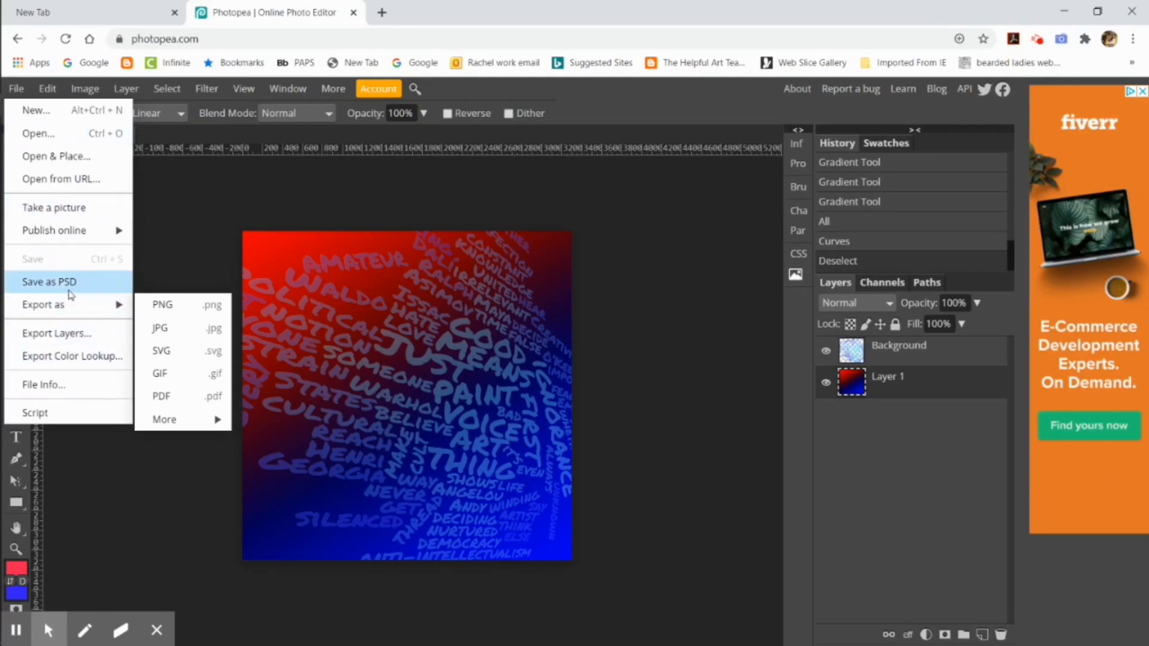
{"action": "left_click", "coordinate": [164, 306]}
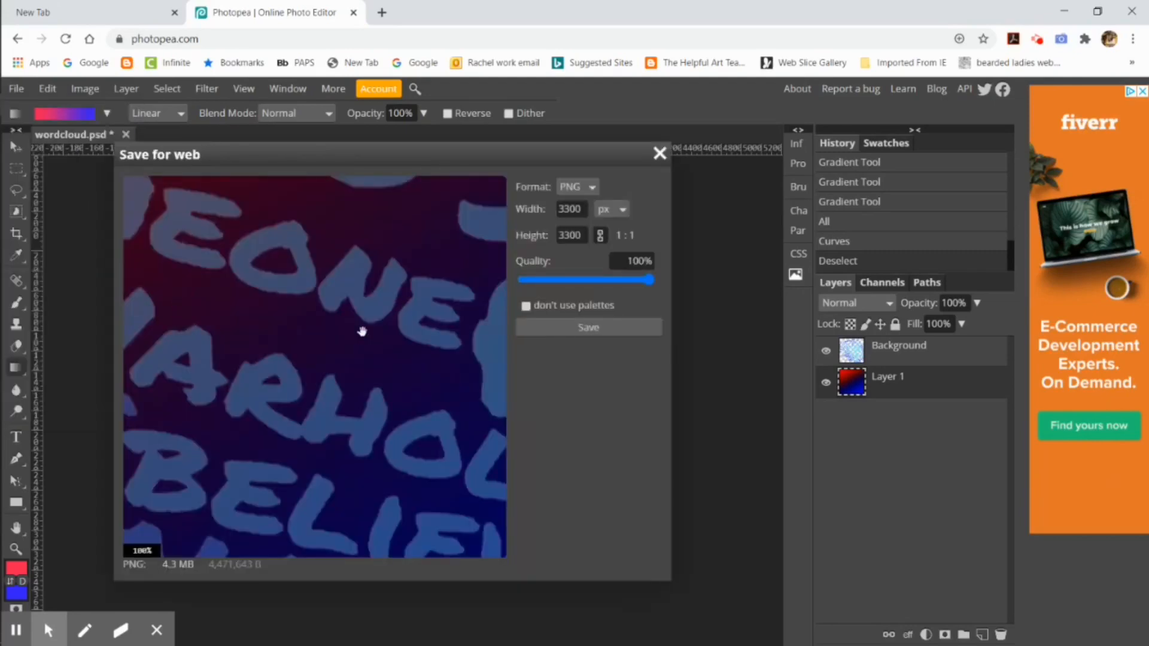
{"action": "left_click", "coordinate": [579, 333]}
Step: Show the exported word cloud PNG in the Downloads folder, rename it as background, and return to Photopea
{"action": "right_click", "coordinate": [82, 637]}
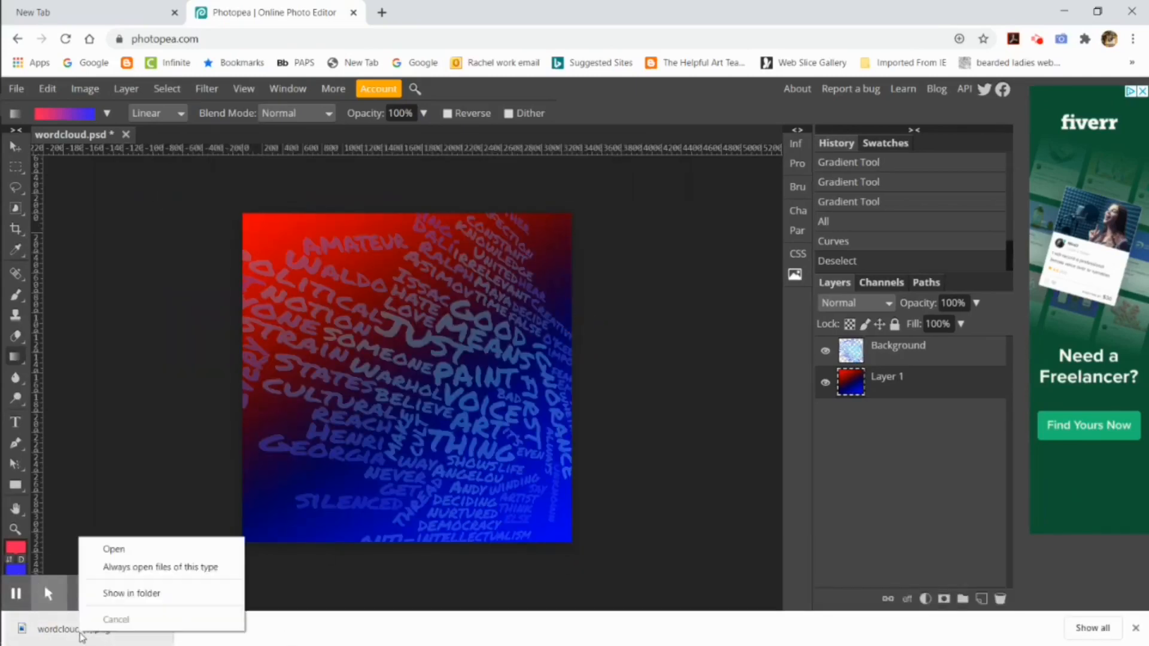
{"action": "left_click", "coordinate": [131, 593]}
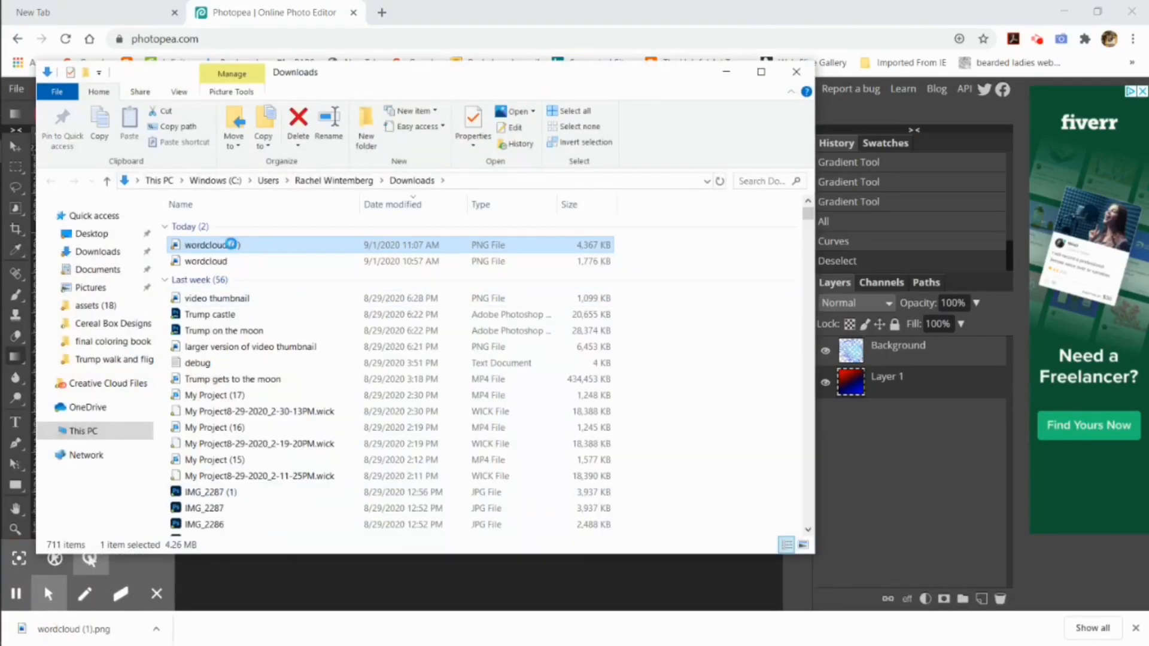
{"action": "right_click", "coordinate": [231, 244]}
{"action": "left_click", "coordinate": [77, 613]}
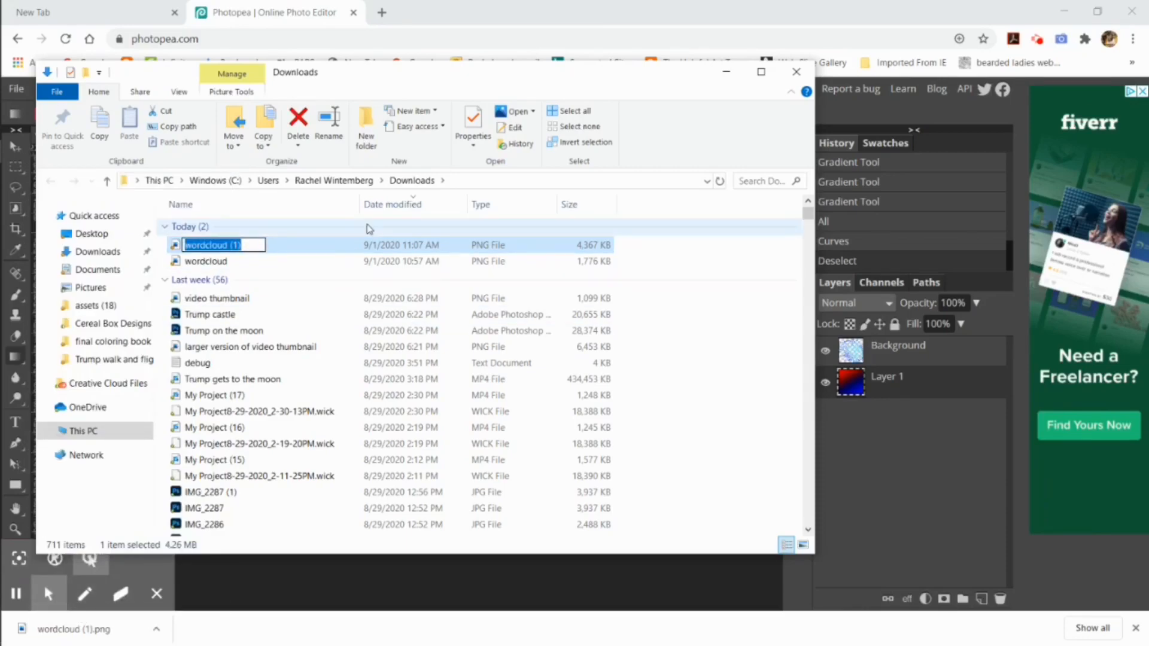
{"action": "type", "text": "background"}
{"action": "key", "text": "Return"}
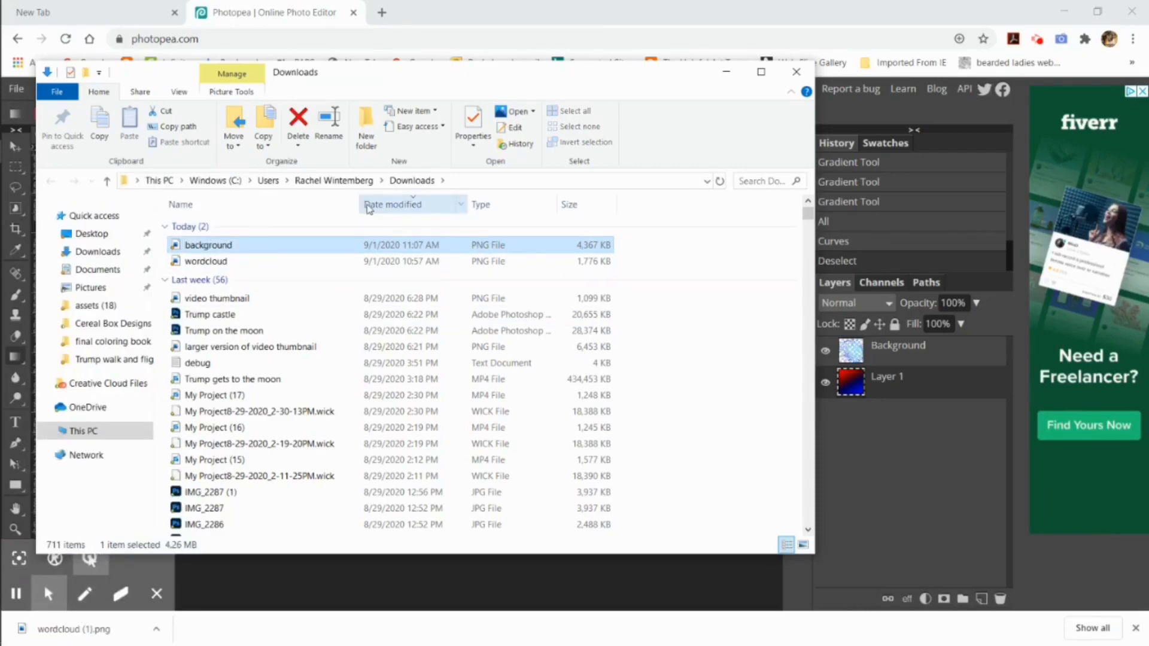
{"action": "left_click", "coordinate": [910, 451]}
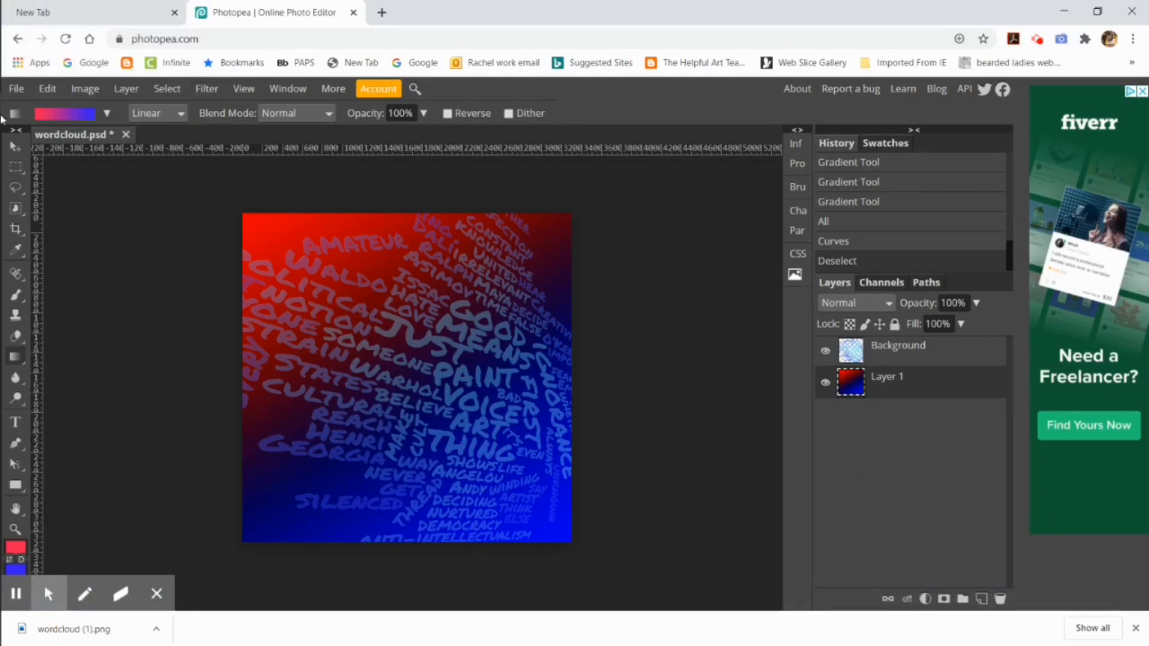
Step: Open the downloaded photo IMG_6374 from the Downloads folder in Photopea
{"action": "mouse_move", "coordinate": [24, 106]}
{"action": "left_click", "coordinate": [99, 67]}
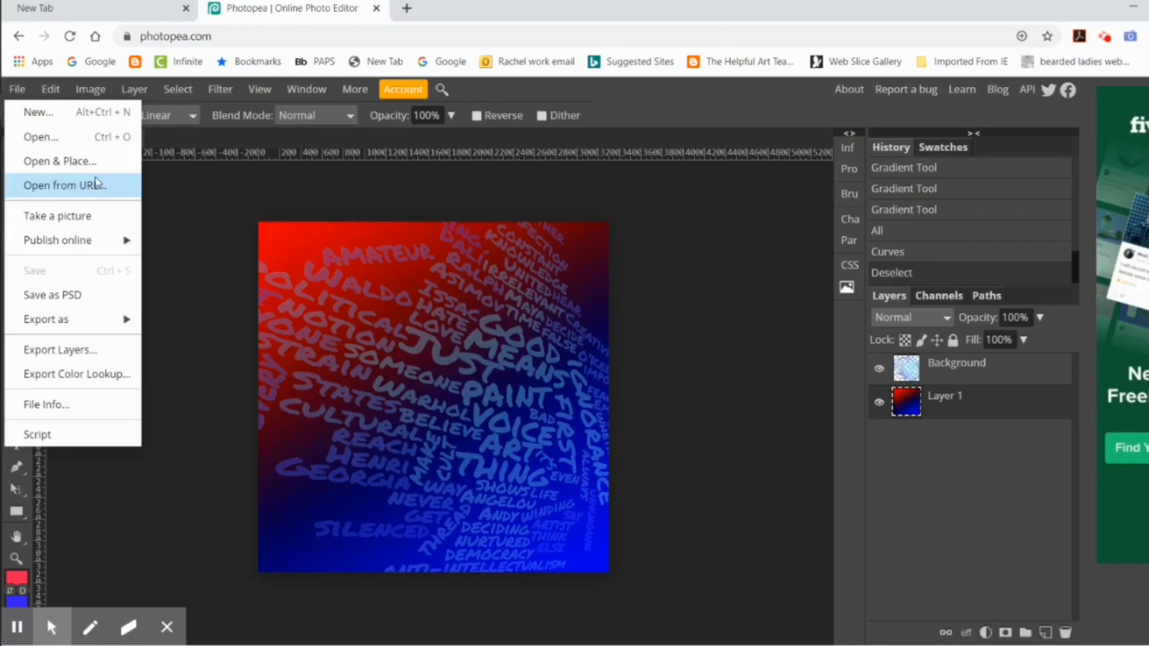
{"action": "left_click", "coordinate": [84, 143]}
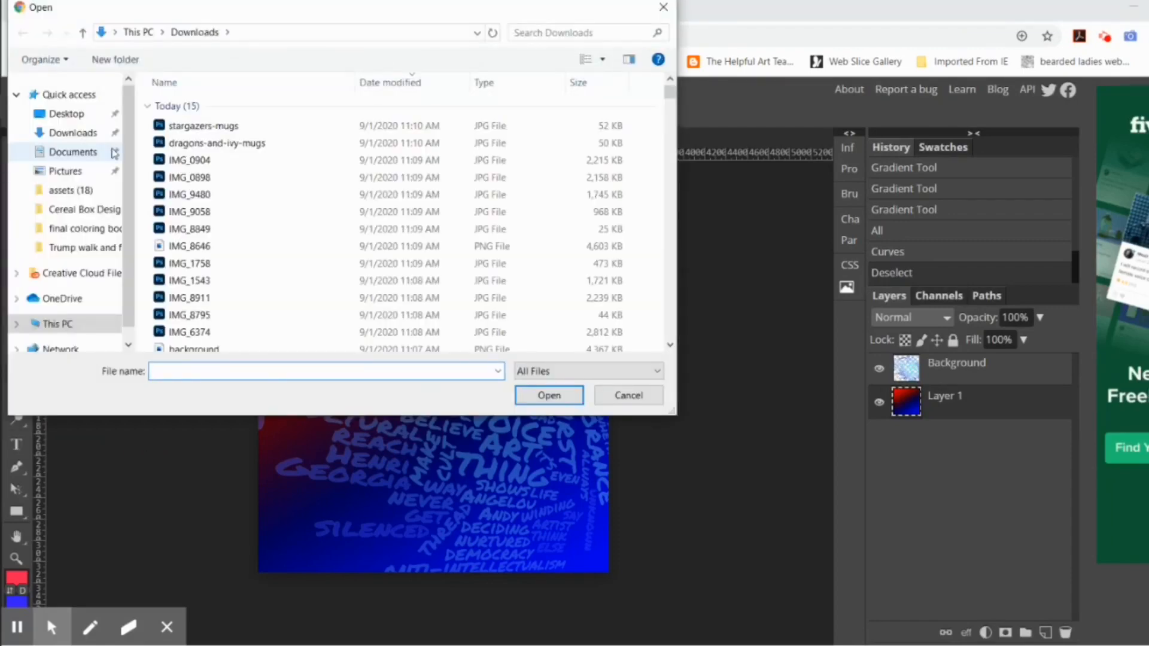
{"action": "scroll", "coordinate": [191, 305], "scroll_direction": "down", "scroll_amount": 1}
{"action": "double_click", "coordinate": [192, 292]}
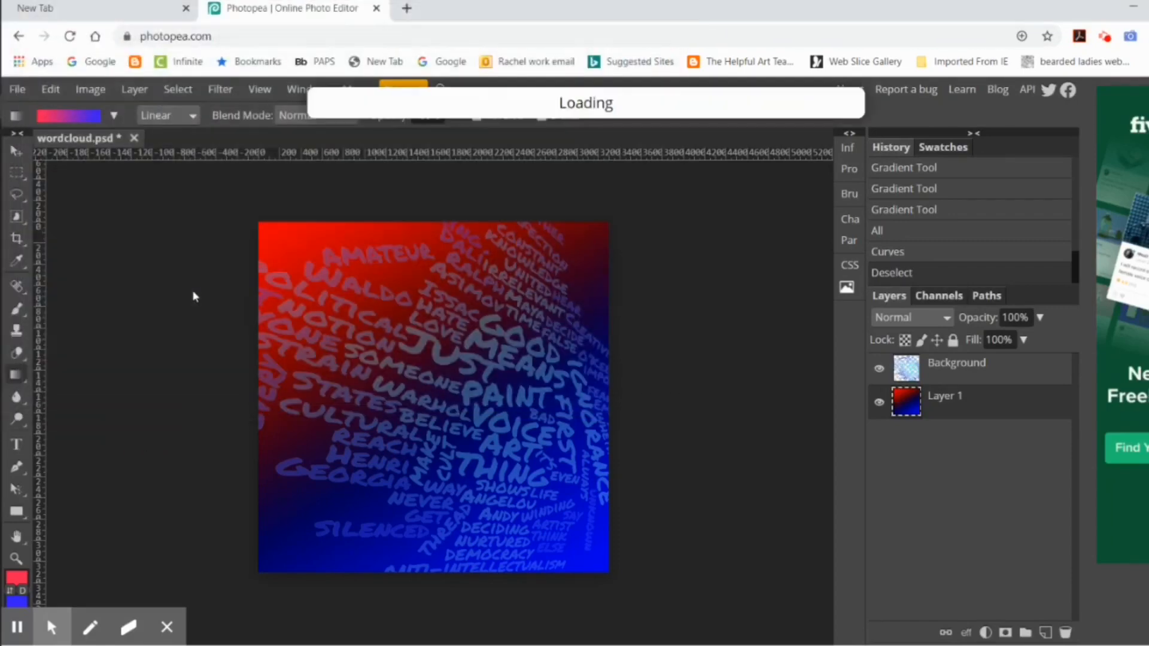
Step: Start Magic Cut on the photo and mark the woman's face and the hair on both sides as foreground
{"action": "left_click", "coordinate": [173, 93]}
{"action": "left_click", "coordinate": [196, 226]}
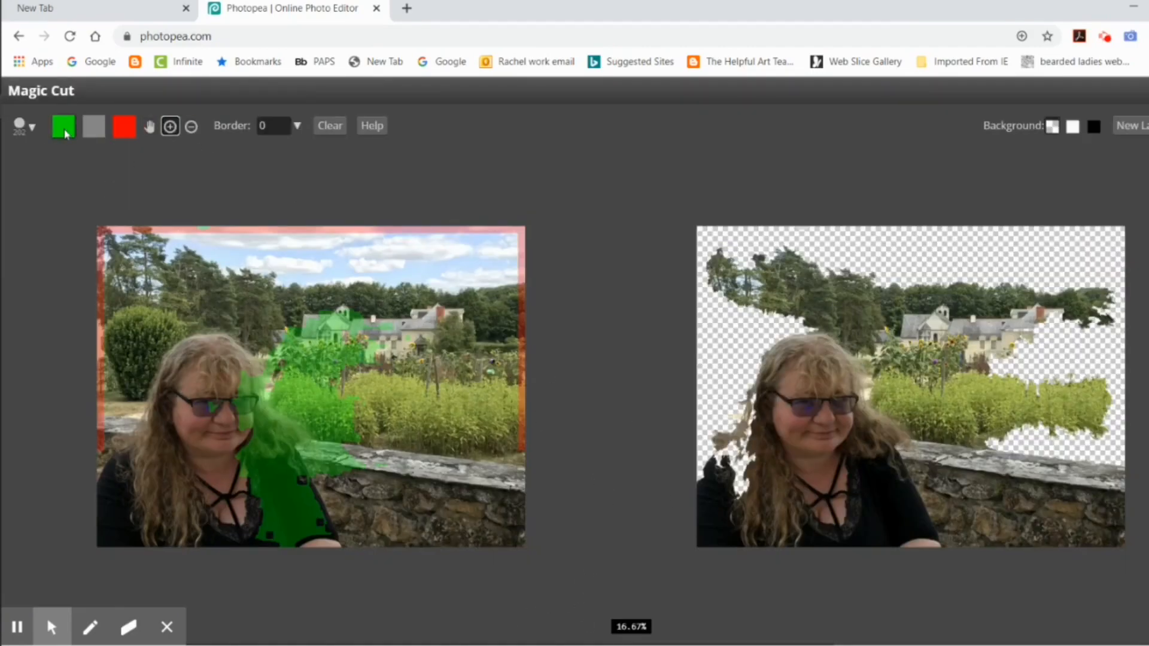
{"action": "left_click_drag", "start_coordinate": [245, 362], "coordinate": [252, 428]}
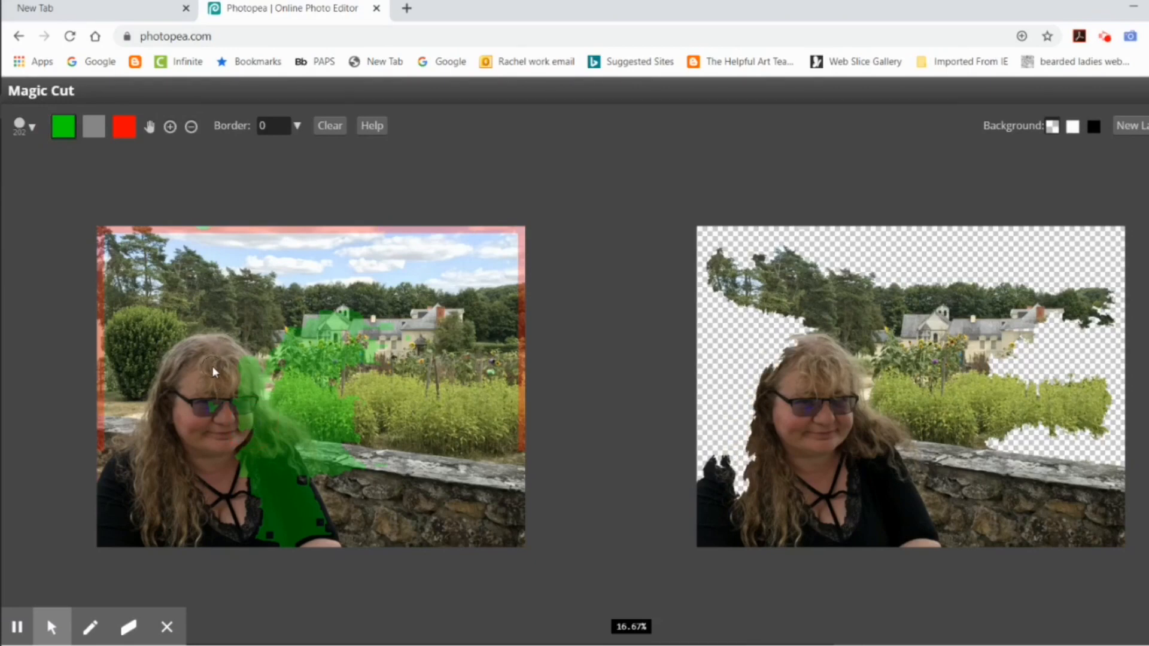
{"action": "scroll", "coordinate": [178, 366], "scroll_direction": "up", "scroll_amount": 1}
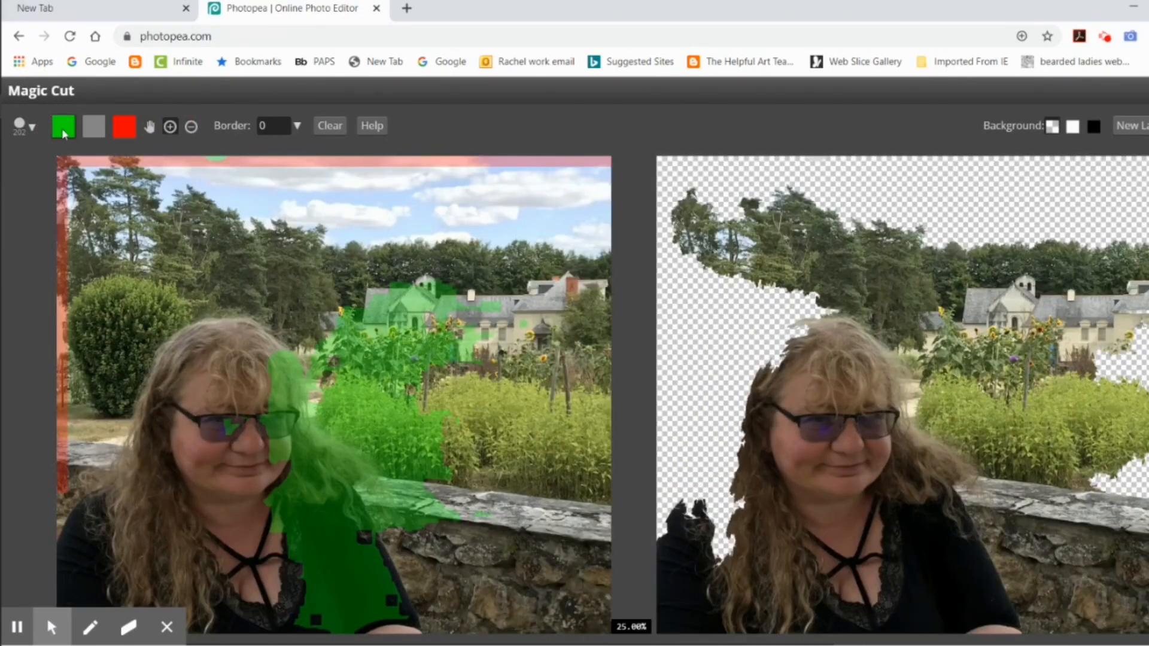
{"action": "mouse_move", "coordinate": [186, 338]}
{"action": "left_mouse_down"}
{"action": "mouse_move", "coordinate": [142, 380]}
{"action": "mouse_move", "coordinate": [149, 509]}
{"action": "left_mouse_up"}
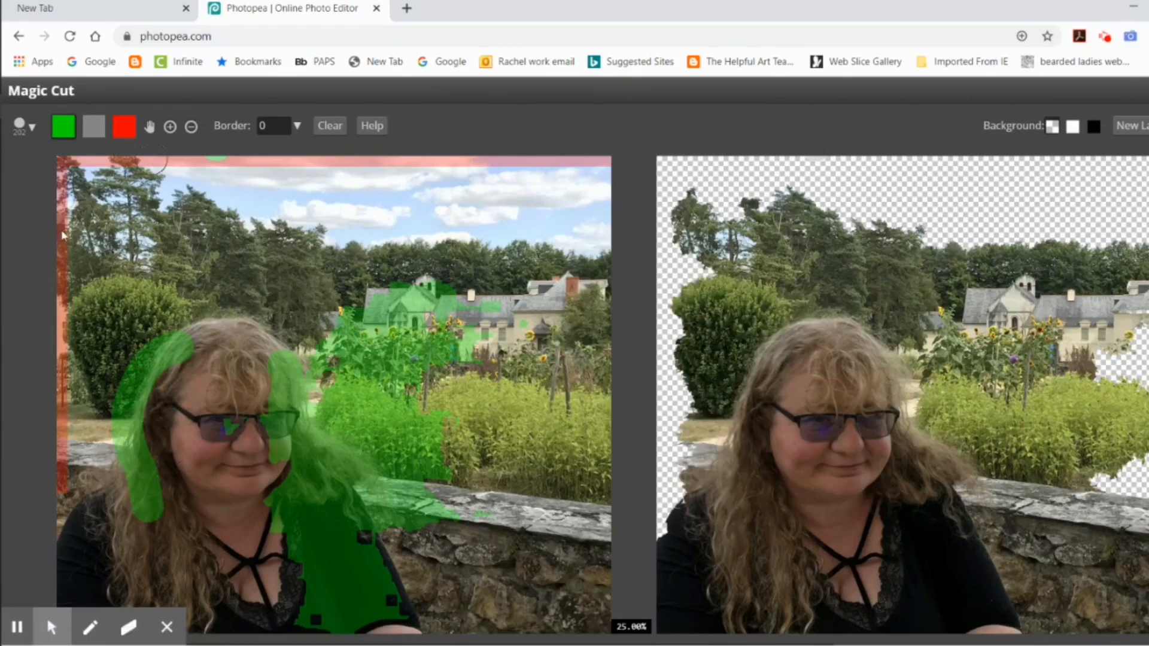
Step: Mark the trees, bush, garden, house and stone wall around the woman as background in Magic Cut
{"action": "left_click", "coordinate": [124, 126]}
{"action": "mouse_move", "coordinate": [290, 333]}
{"action": "left_mouse_down"}
{"action": "mouse_move", "coordinate": [158, 299]}
{"action": "mouse_move", "coordinate": [81, 484]}
{"action": "left_mouse_up"}
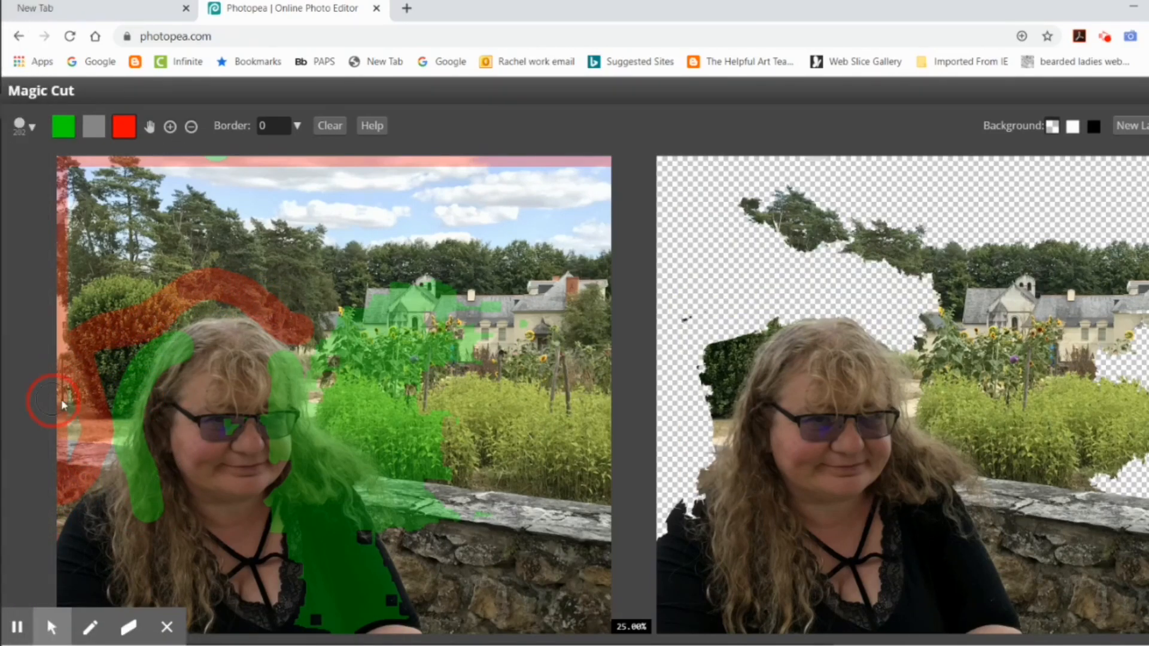
{"action": "left_click", "coordinate": [134, 326]}
{"action": "left_click_drag", "start_coordinate": [121, 347], "coordinate": [75, 467]}
{"action": "mouse_move", "coordinate": [346, 361]}
{"action": "left_mouse_down"}
{"action": "mouse_move", "coordinate": [455, 503]}
{"action": "mouse_move", "coordinate": [431, 527]}
{"action": "mouse_move", "coordinate": [299, 305]}
{"action": "mouse_move", "coordinate": [518, 383]}
{"action": "left_mouse_up"}
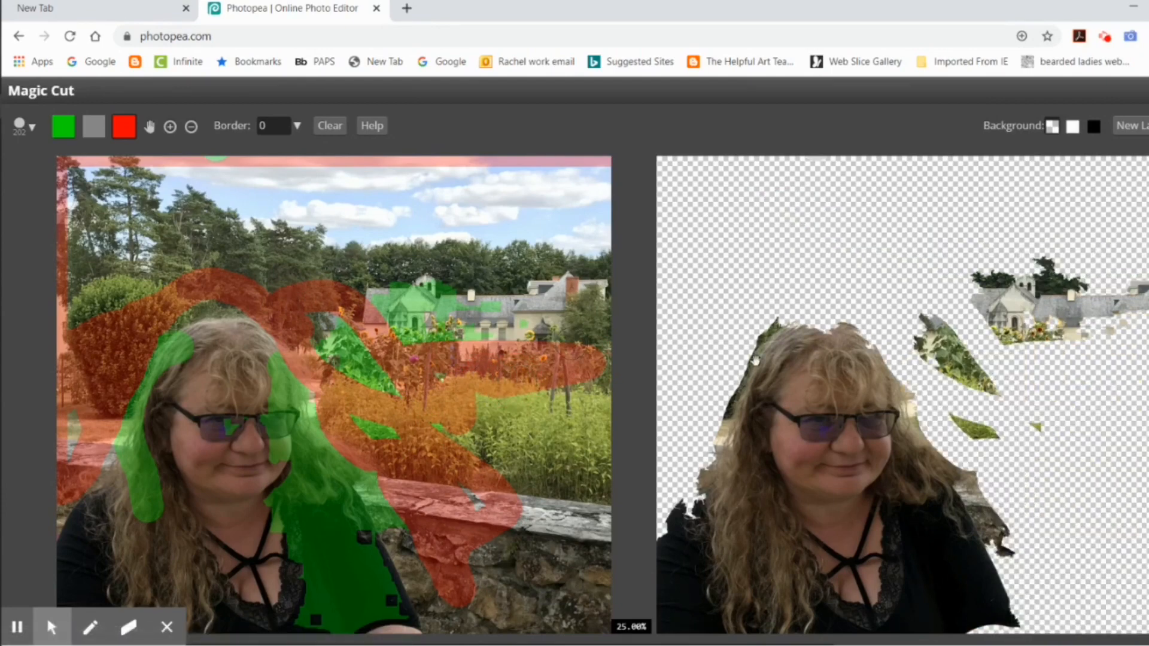
{"action": "mouse_move", "coordinate": [581, 296]}
{"action": "left_mouse_down"}
{"action": "mouse_move", "coordinate": [479, 306]}
{"action": "mouse_move", "coordinate": [481, 349]}
{"action": "mouse_move", "coordinate": [557, 305]}
{"action": "mouse_move", "coordinate": [482, 300]}
{"action": "left_mouse_up"}
{"action": "left_click_drag", "start_coordinate": [326, 324], "coordinate": [405, 405]}
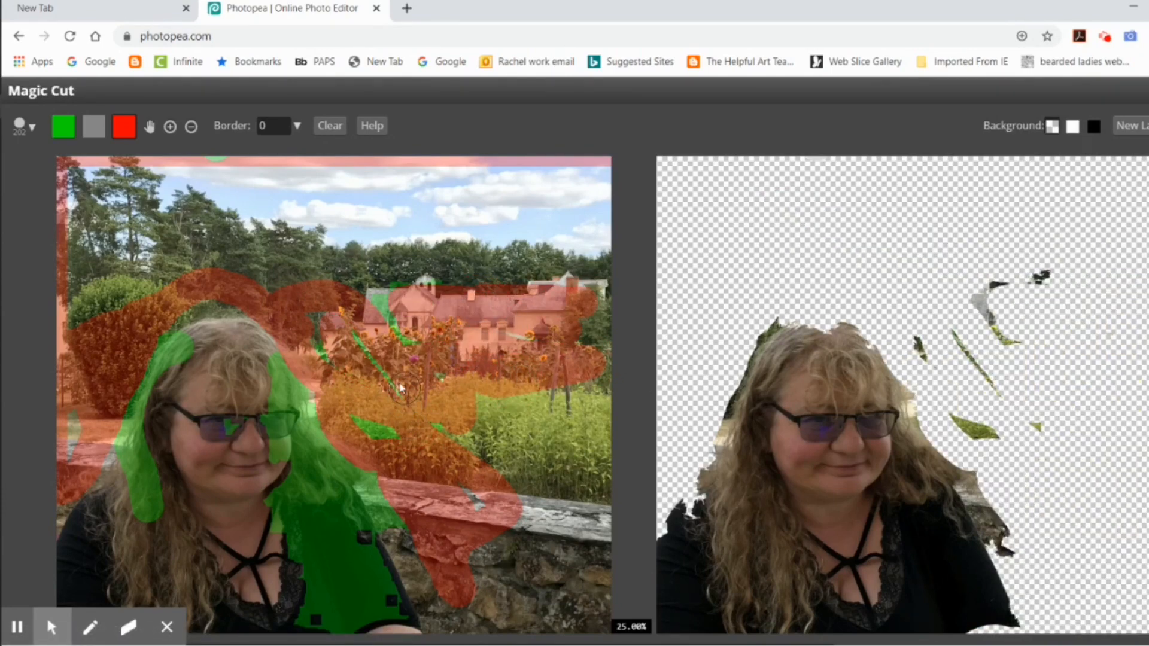
Step: Mark the outer hair and both shoulder edges of the woman as foreground in Magic Cut
{"action": "left_click", "coordinate": [64, 129]}
{"action": "left_click_drag", "start_coordinate": [269, 346], "coordinate": [390, 496]}
{"action": "scroll", "coordinate": [340, 364], "scroll_direction": "down", "scroll_amount": 1}
{"action": "scroll", "coordinate": [340, 364], "scroll_direction": "up", "scroll_amount": 1}
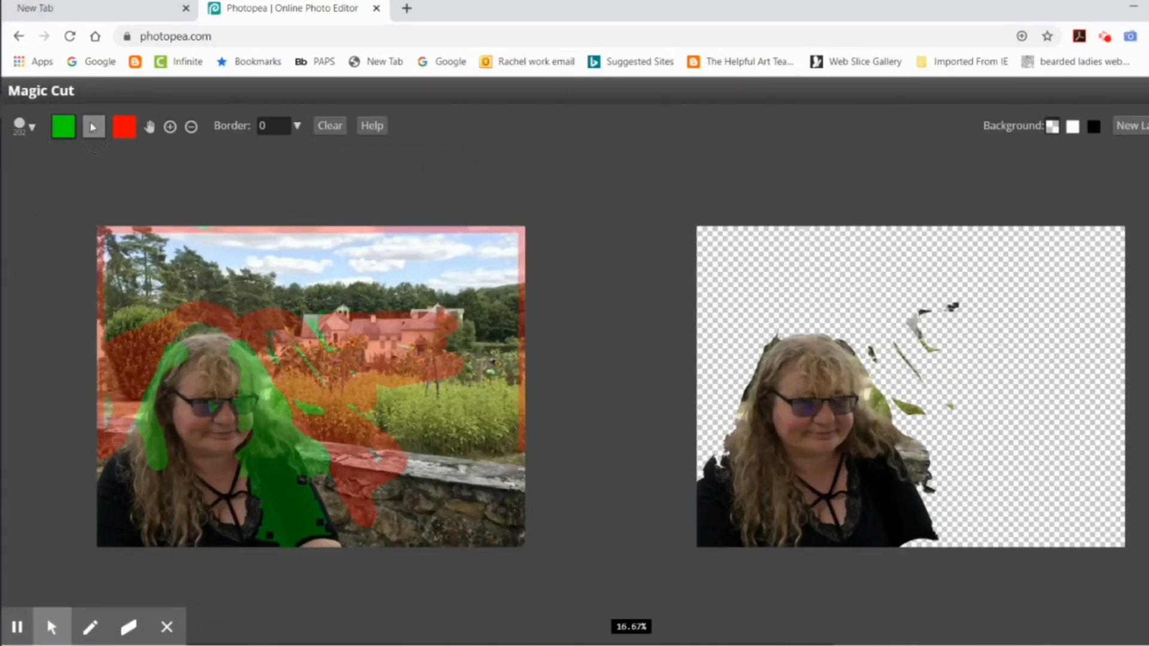
{"action": "mouse_move", "coordinate": [134, 459]}
{"action": "left_mouse_down"}
{"action": "mouse_move", "coordinate": [116, 479]}
{"action": "mouse_move", "coordinate": [130, 455]}
{"action": "left_mouse_up"}
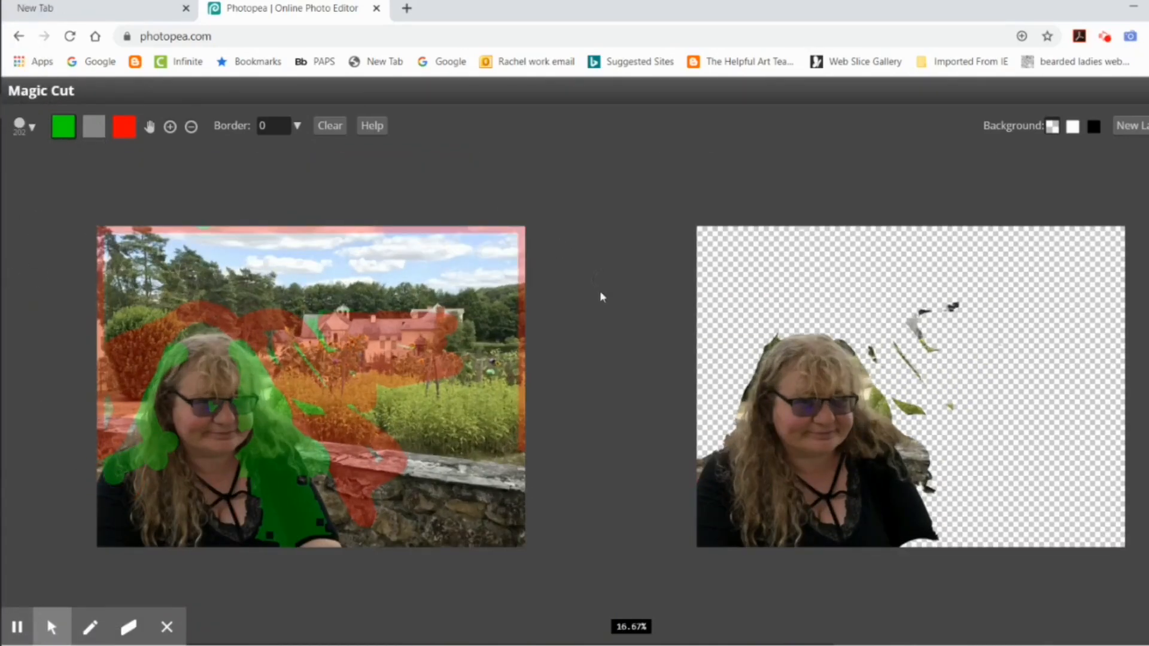
Step: Repaint the stray foreground marks over the garden and house with the grey undetermined brush
{"action": "left_click", "coordinate": [94, 127]}
{"action": "left_click_drag", "start_coordinate": [317, 329], "coordinate": [372, 379]}
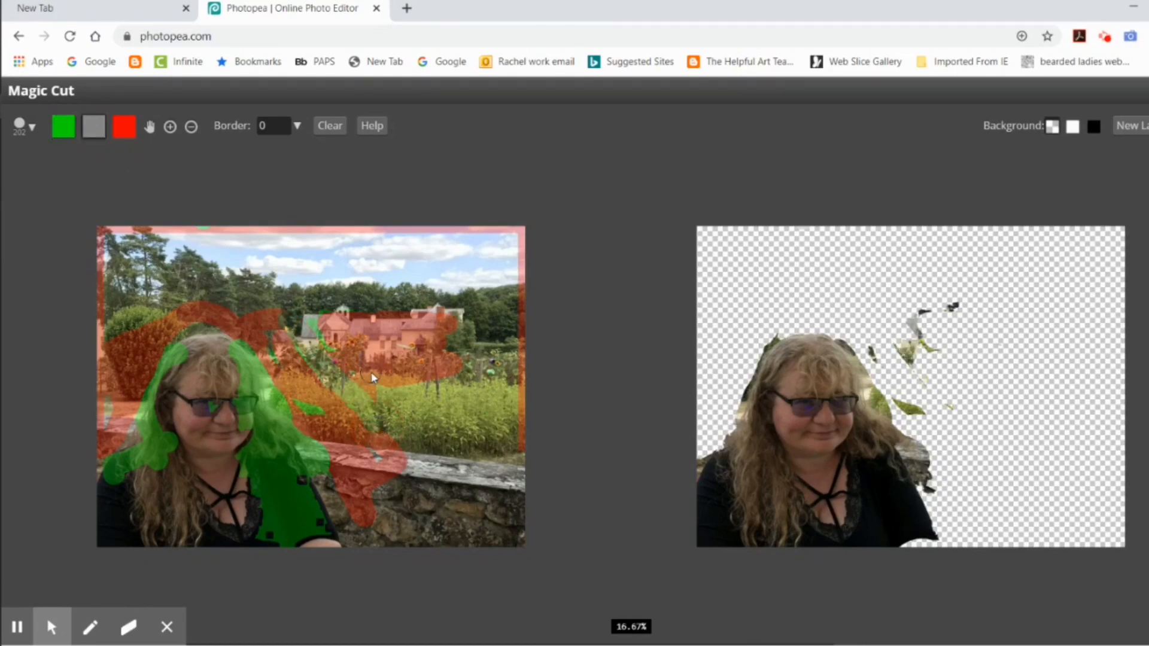
{"action": "mouse_move", "coordinate": [315, 413]}
{"action": "left_mouse_down"}
{"action": "mouse_move", "coordinate": [429, 395]}
{"action": "mouse_move", "coordinate": [313, 353]}
{"action": "mouse_move", "coordinate": [307, 319]}
{"action": "mouse_move", "coordinate": [334, 396]}
{"action": "mouse_move", "coordinate": [396, 403]}
{"action": "left_mouse_up"}
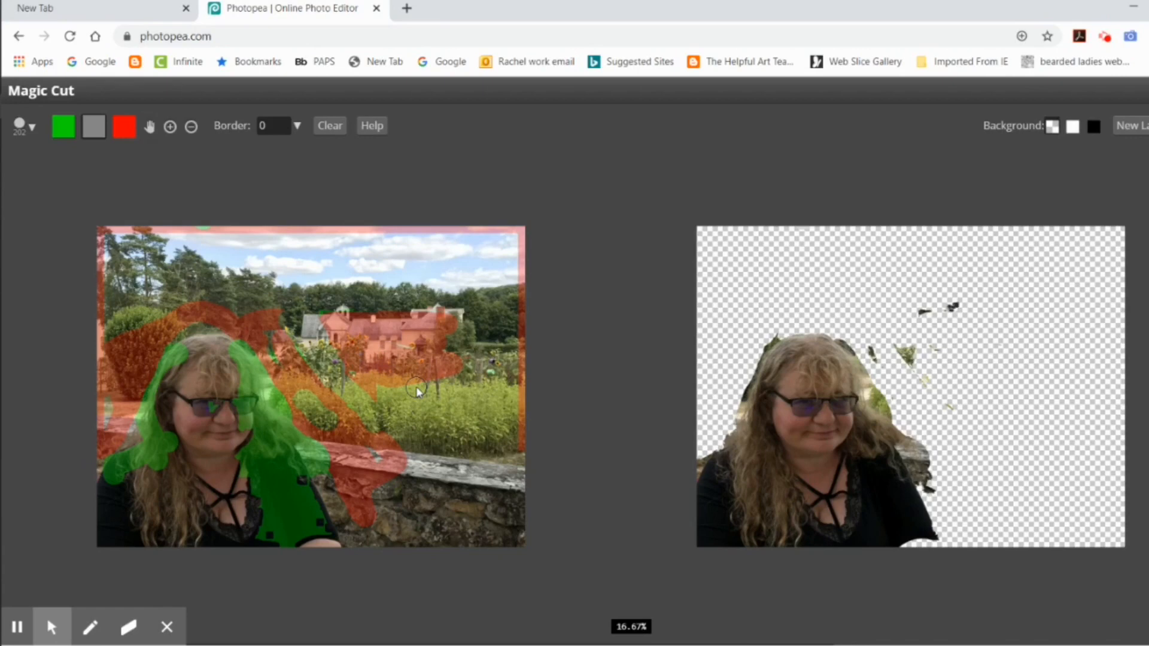
{"action": "left_click_drag", "start_coordinate": [295, 355], "coordinate": [336, 389]}
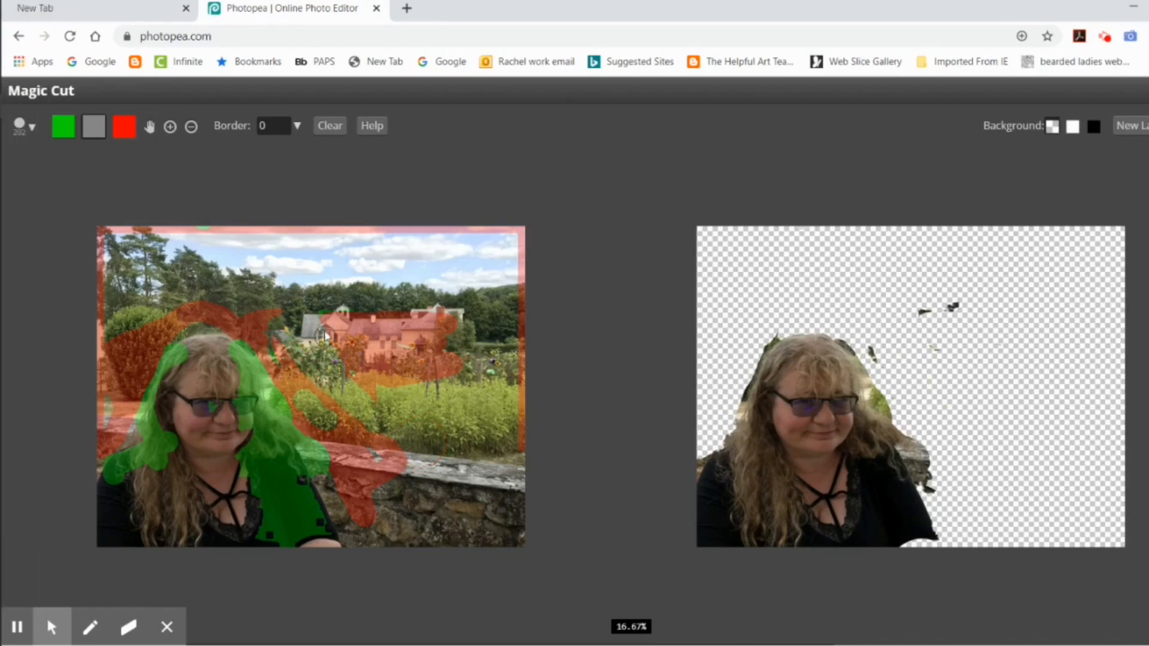
{"action": "mouse_move", "coordinate": [352, 329]}
{"action": "left_mouse_down"}
{"action": "mouse_move", "coordinate": [316, 376]}
{"action": "mouse_move", "coordinate": [324, 411]}
{"action": "mouse_move", "coordinate": [415, 474]}
{"action": "mouse_move", "coordinate": [283, 357]}
{"action": "mouse_move", "coordinate": [416, 383]}
{"action": "mouse_move", "coordinate": [338, 384]}
{"action": "mouse_move", "coordinate": [390, 414]}
{"action": "mouse_move", "coordinate": [450, 370]}
{"action": "mouse_move", "coordinate": [409, 396]}
{"action": "left_mouse_up"}
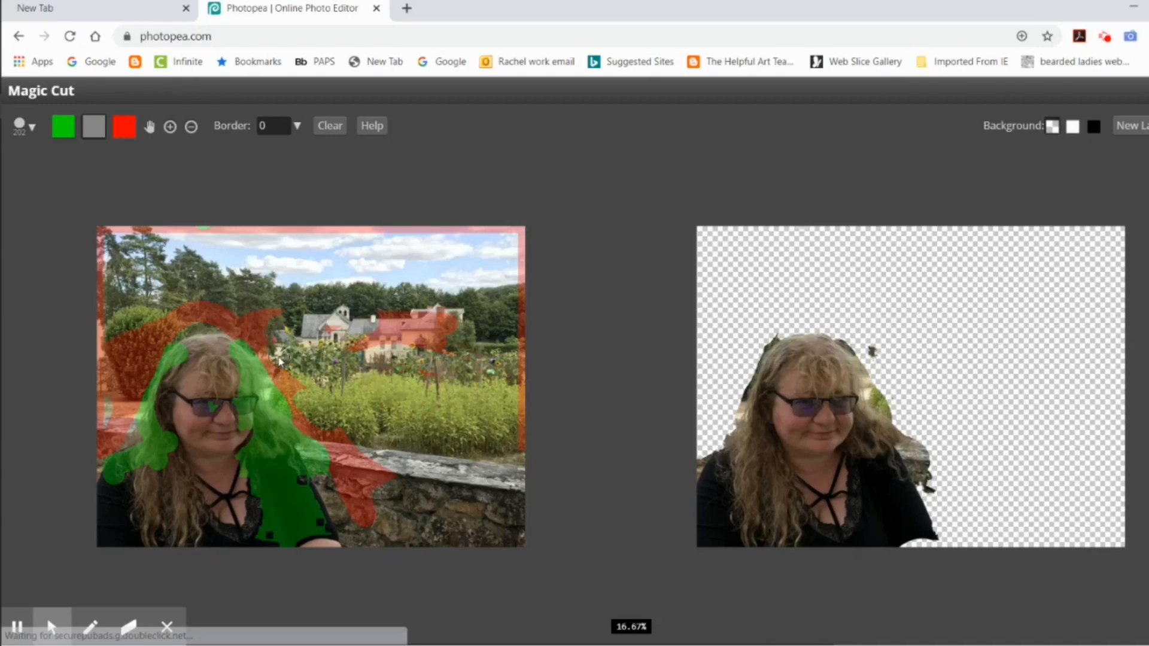
Step: Brush grey undetermined marks over the hair edge, yellow flowers and stone wall, and output the cutout as a new layer
{"action": "left_click", "coordinate": [276, 400]}
{"action": "left_click", "coordinate": [289, 414]}
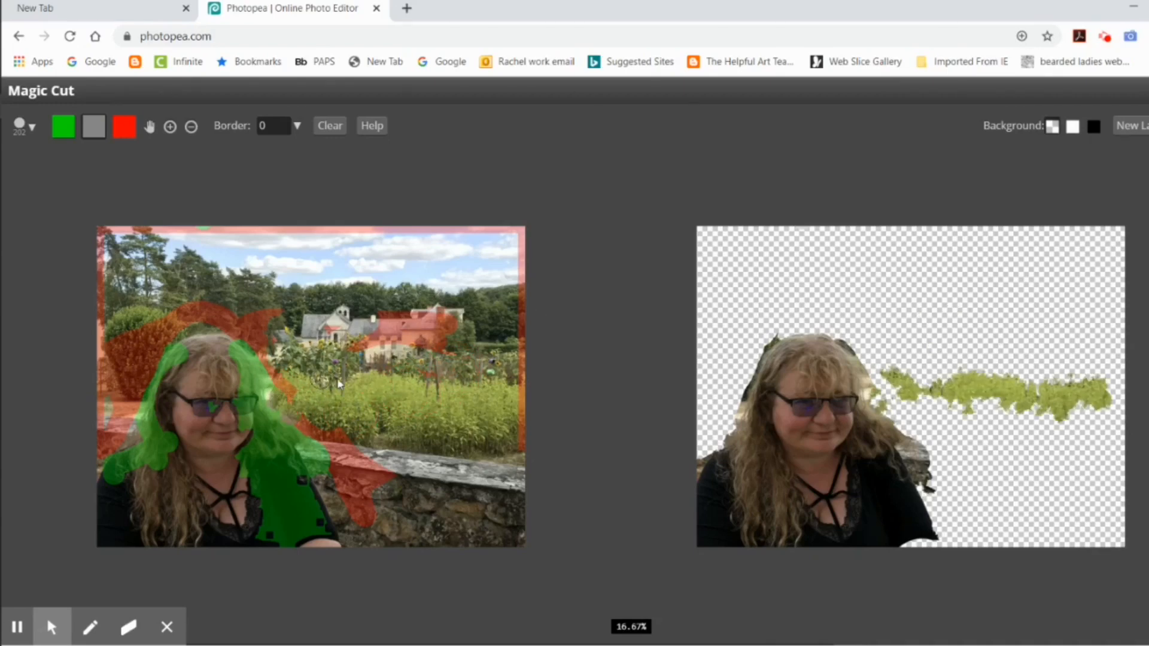
{"action": "left_click_drag", "start_coordinate": [443, 380], "coordinate": [403, 412]}
{"action": "left_click", "coordinate": [94, 126]}
{"action": "mouse_move", "coordinate": [491, 402]}
{"action": "left_mouse_down"}
{"action": "mouse_move", "coordinate": [328, 370]}
{"action": "mouse_move", "coordinate": [335, 364]}
{"action": "left_mouse_up"}
{"action": "mouse_move", "coordinate": [383, 442]}
{"action": "left_mouse_down"}
{"action": "mouse_move", "coordinate": [325, 418]}
{"action": "mouse_move", "coordinate": [337, 445]}
{"action": "mouse_move", "coordinate": [404, 498]}
{"action": "mouse_move", "coordinate": [523, 515]}
{"action": "left_mouse_up"}
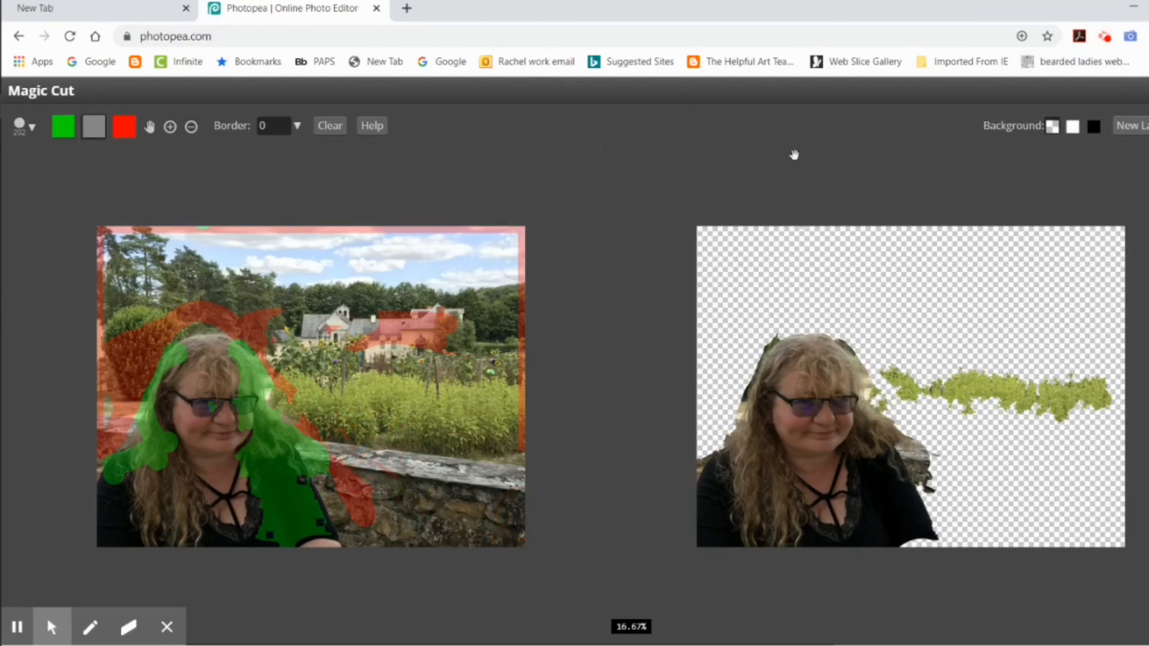
{"action": "left_click", "coordinate": [1129, 126]}
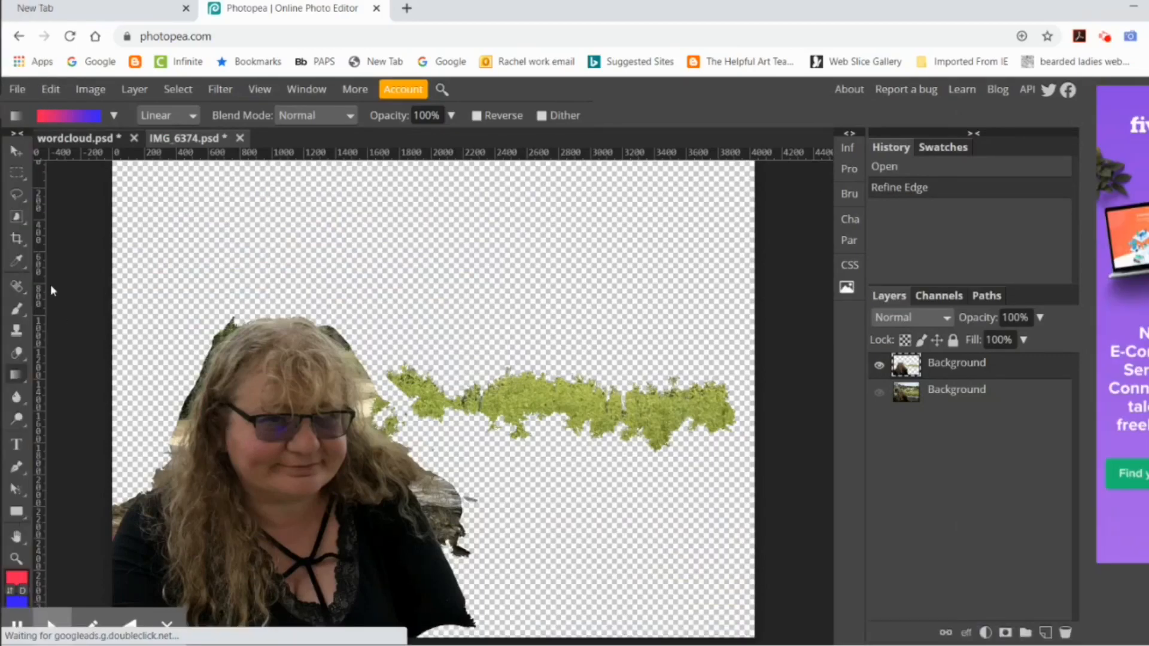
Step: Try to select the leftover stone wall beside the woman's shoulder with the Magic Wand at tolerance 16
{"action": "left_click", "coordinate": [17, 219]}
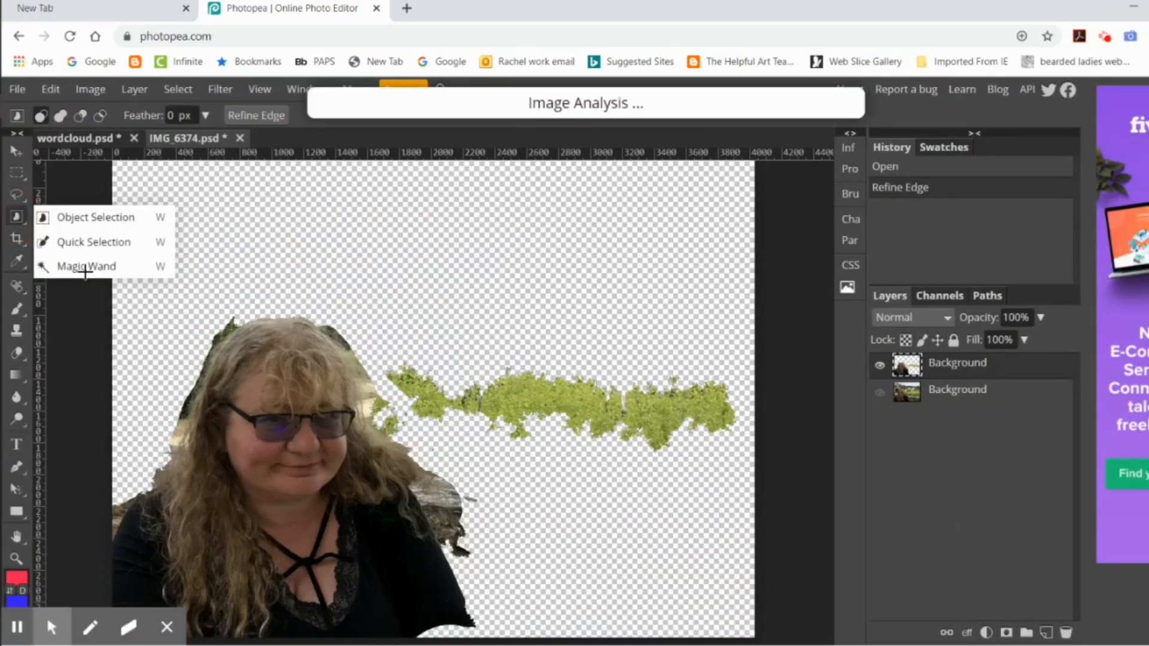
{"action": "left_click", "coordinate": [46, 271]}
{"action": "left_click", "coordinate": [439, 498]}
{"action": "left_click", "coordinate": [450, 516], "text": "shift"}
{"action": "left_click", "coordinate": [450, 514], "text": "shift"}
{"action": "left_click", "coordinate": [449, 512], "text": "shift"}
{"action": "left_click", "coordinate": [449, 508], "text": "shift"}
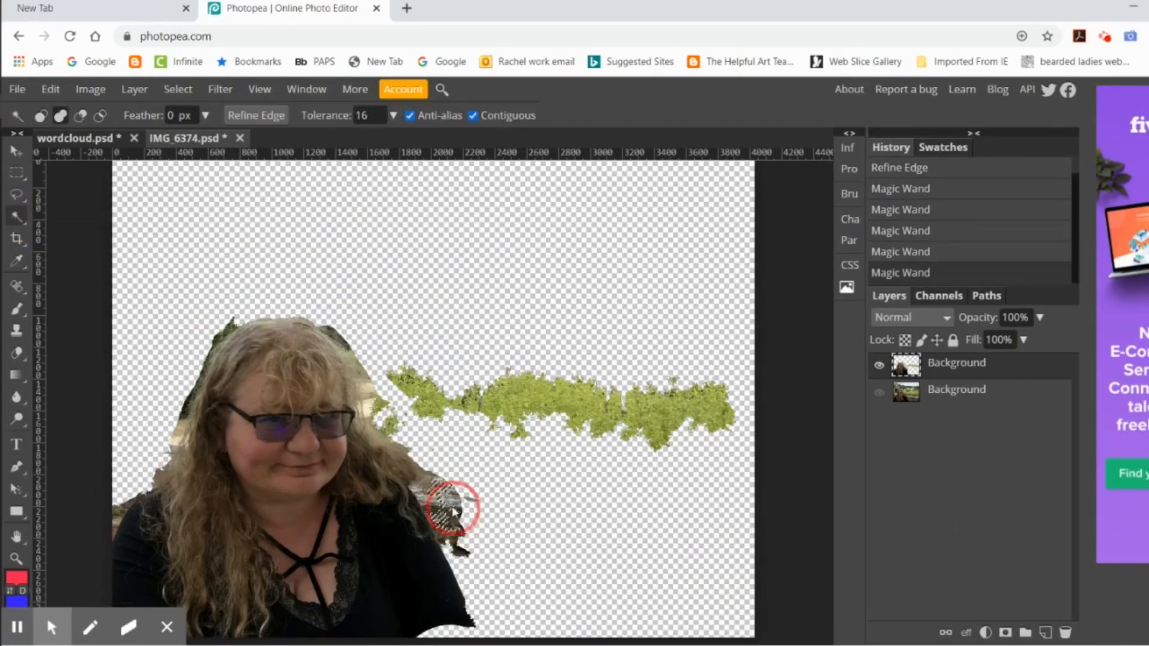
{"action": "left_click", "coordinate": [453, 508], "text": "shift"}
Step: Lasso the leftover strip of green flowers beside the woman, delete it from the cutout layer, and clear the selection
{"action": "left_click", "coordinate": [17, 195]}
{"action": "mouse_move", "coordinate": [389, 344]}
{"action": "left_mouse_down"}
{"action": "mouse_move", "coordinate": [431, 415]}
{"action": "mouse_move", "coordinate": [688, 463]}
{"action": "mouse_move", "coordinate": [508, 356]}
{"action": "mouse_move", "coordinate": [388, 371]}
{"action": "left_mouse_up"}
{"action": "key", "text": "Delete"}
{"action": "key", "text": "ctrl+d"}
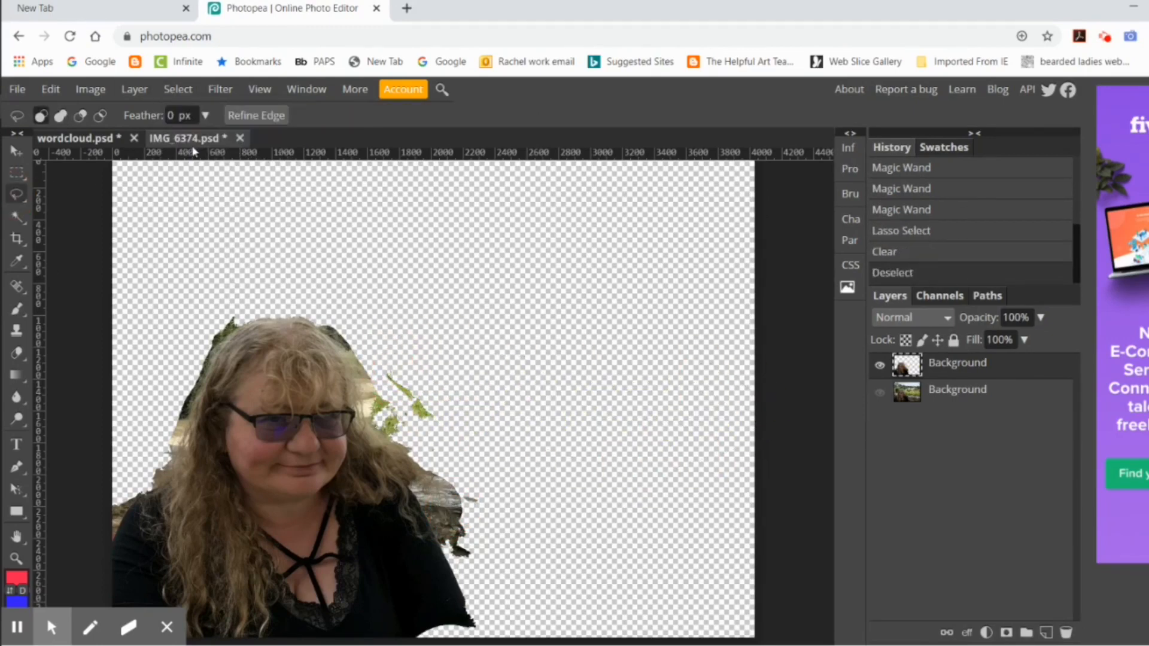
Step: Try to isolate the leftover stone wall by adding and subtracting with Quick Selection, and clear the selection
{"action": "left_click", "coordinate": [15, 217]}
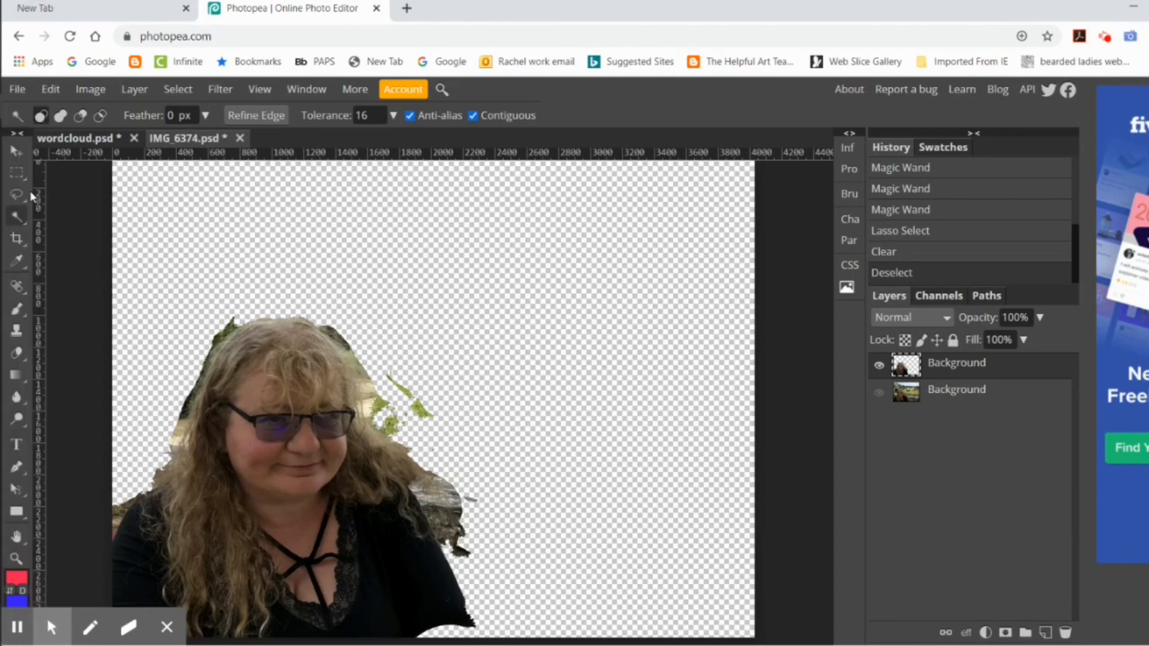
{"action": "right_click", "coordinate": [15, 217]}
{"action": "left_click", "coordinate": [91, 239]}
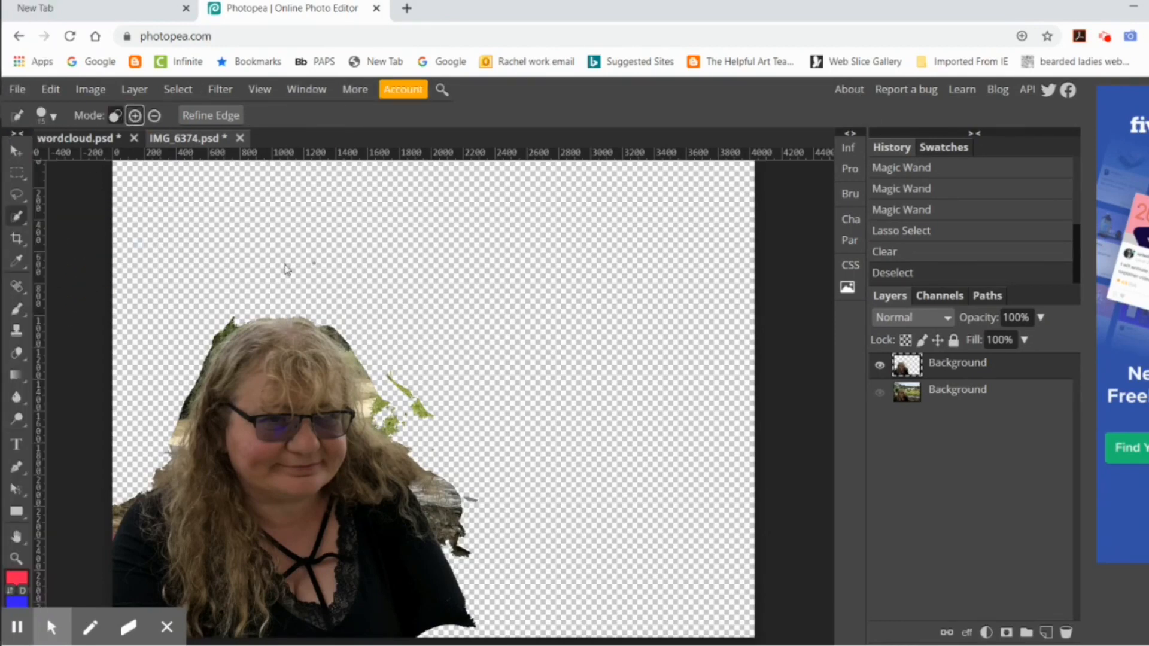
{"action": "left_click_drag", "start_coordinate": [443, 509], "coordinate": [442, 545]}
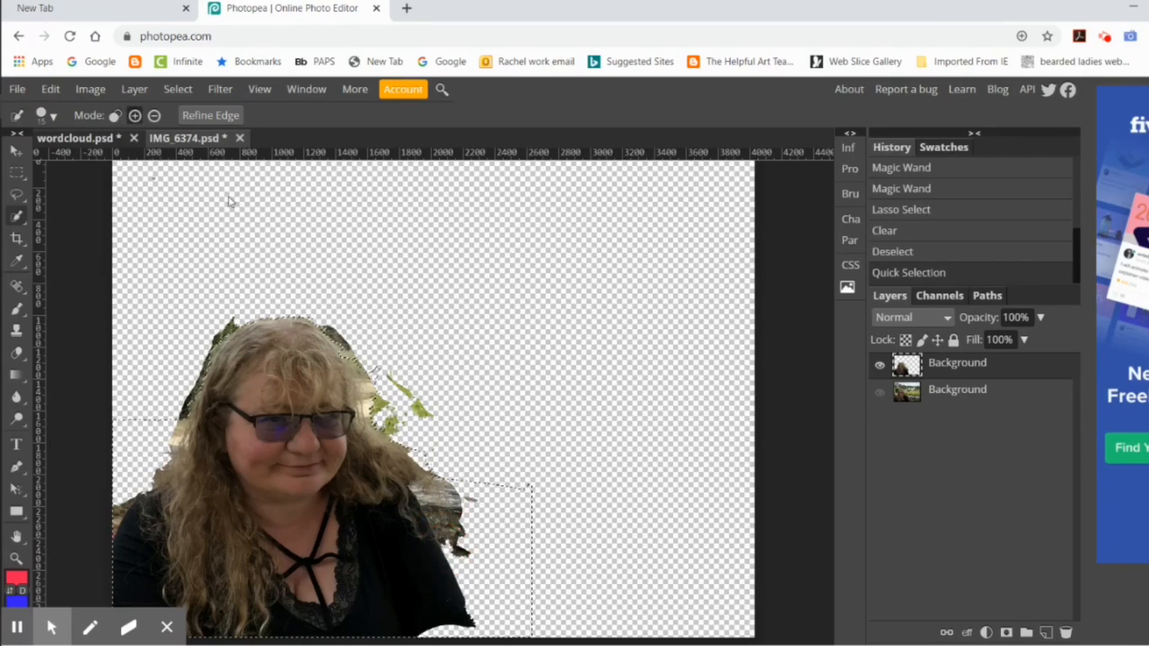
{"action": "left_click", "coordinate": [155, 116]}
{"action": "left_click", "coordinate": [446, 502]}
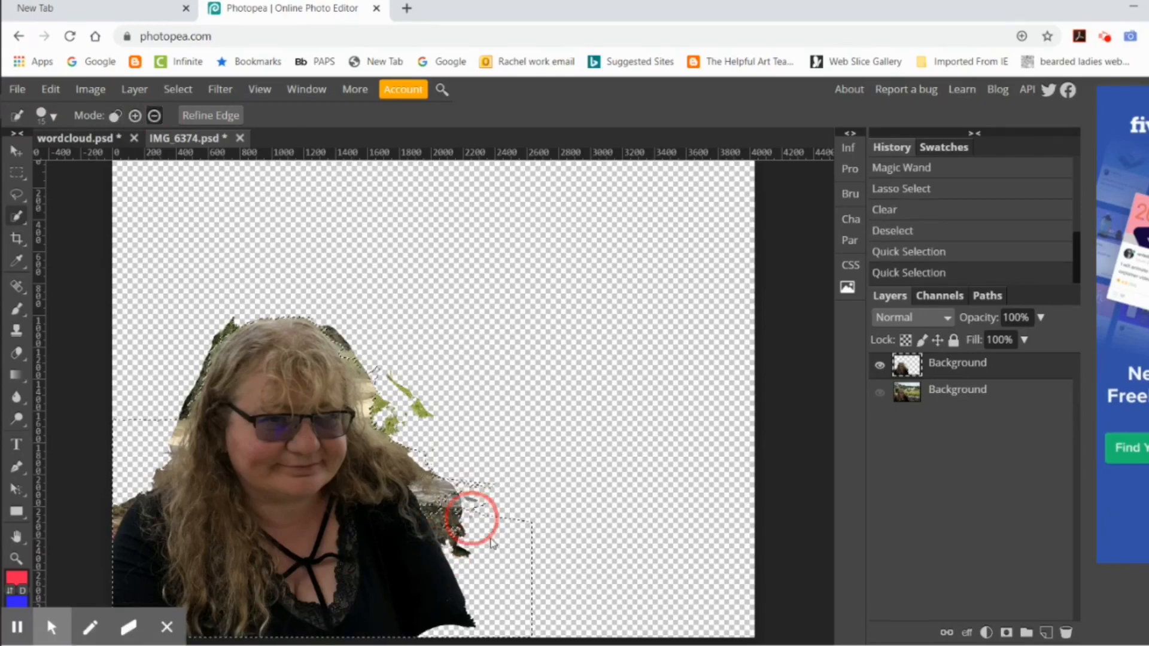
{"action": "left_click", "coordinate": [178, 89]}
{"action": "left_click", "coordinate": [179, 126]}
Step: Try to select the woman with the Object Selection tool and look through the selection commands
{"action": "right_click", "coordinate": [17, 216]}
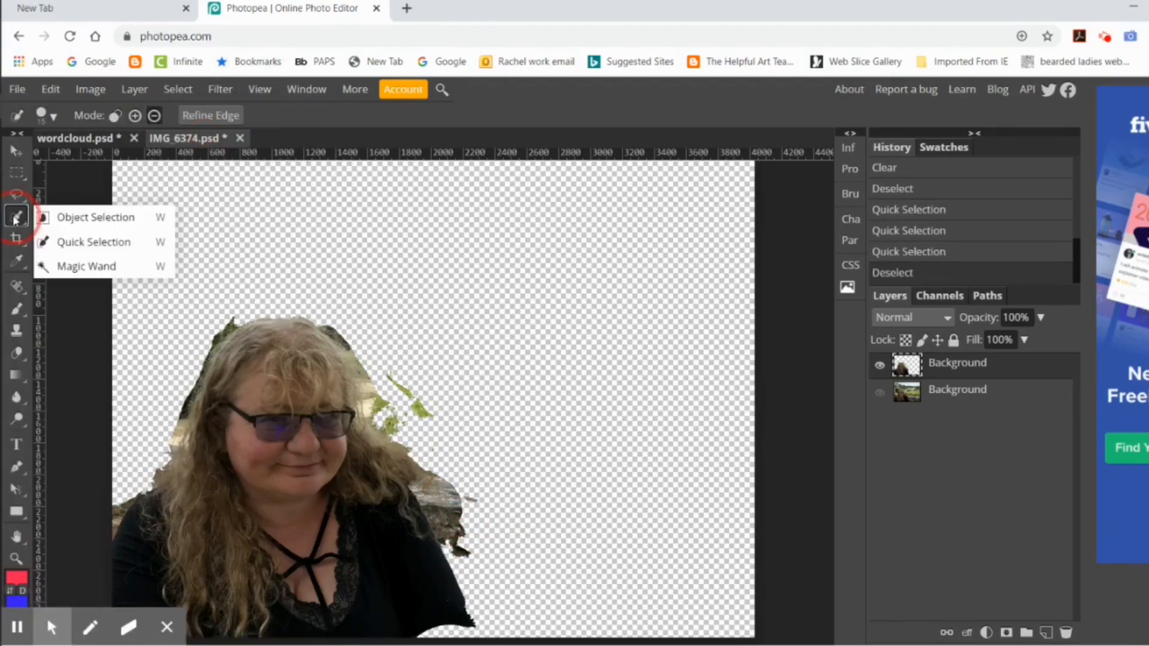
{"action": "left_click", "coordinate": [88, 220]}
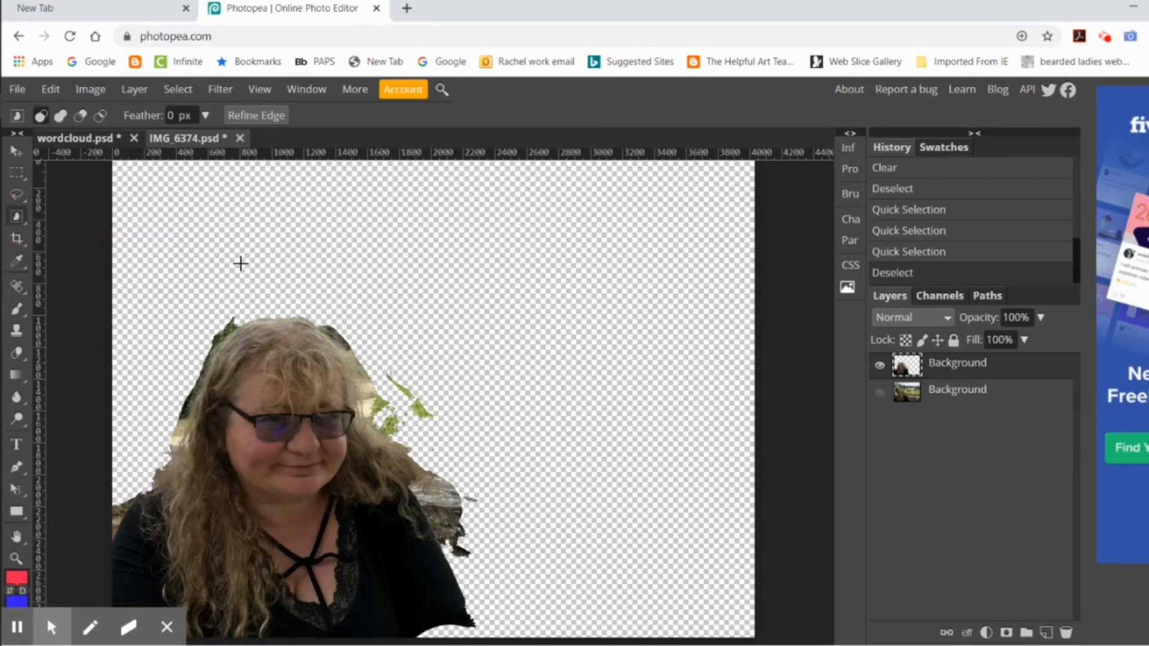
{"action": "left_click", "coordinate": [290, 425]}
{"action": "double_click", "coordinate": [301, 451]}
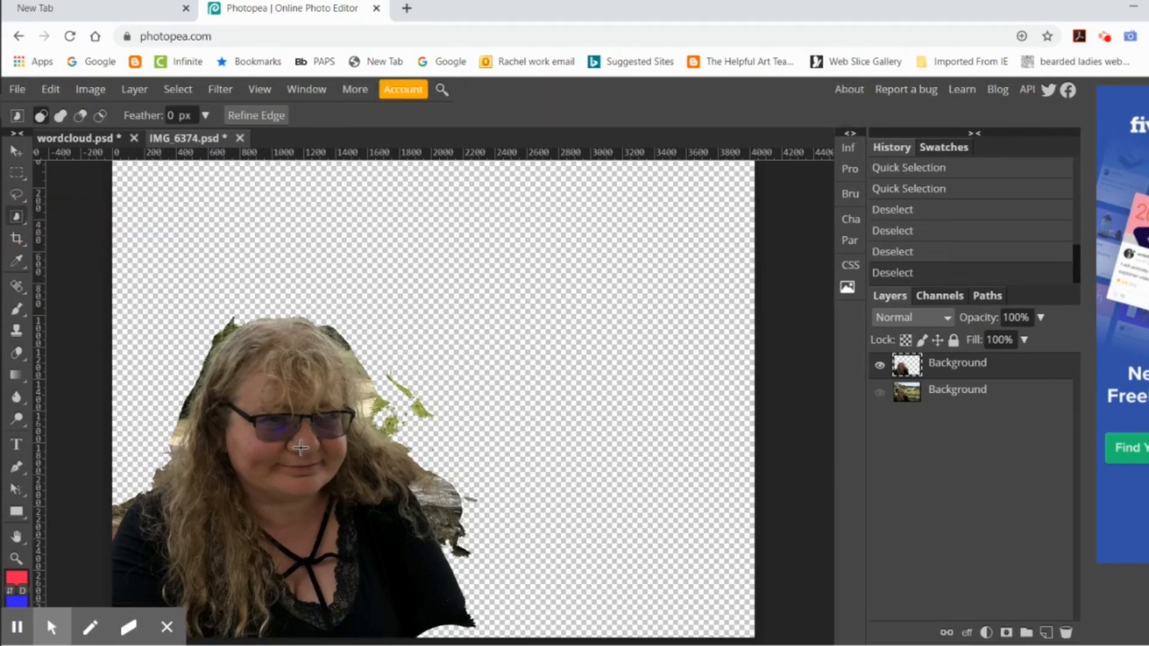
{"action": "left_click", "coordinate": [178, 89]}
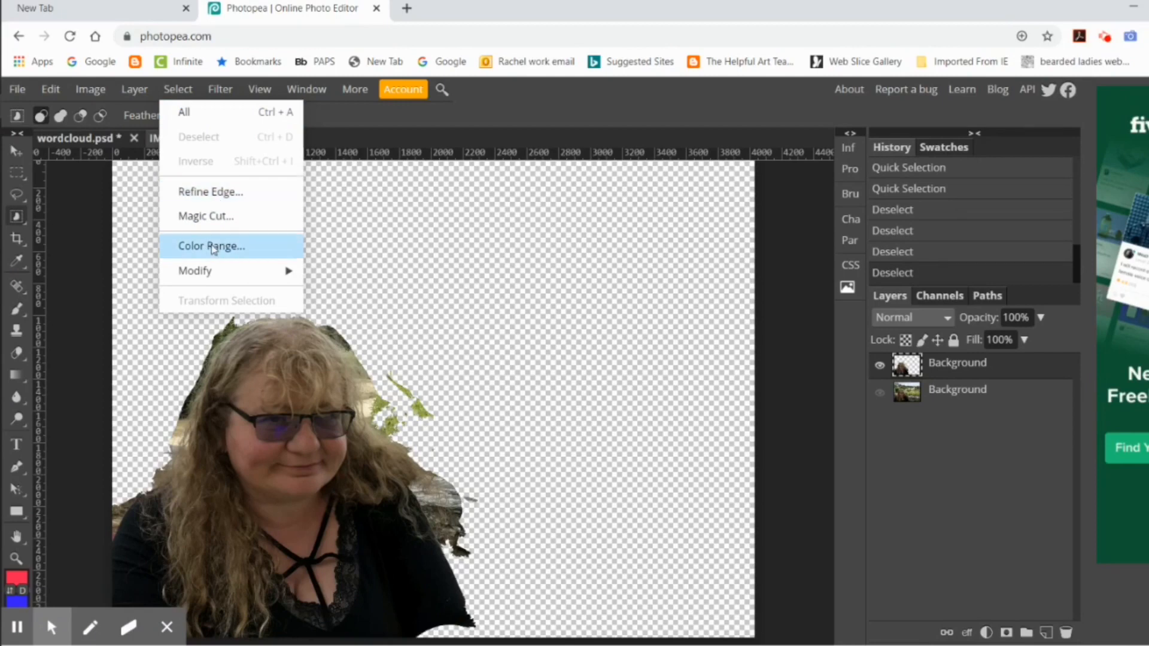
Step: Switch to the Eraser with a larger brush and start erasing the stone wall beside the woman's shoulder
{"action": "left_click", "coordinate": [16, 353]}
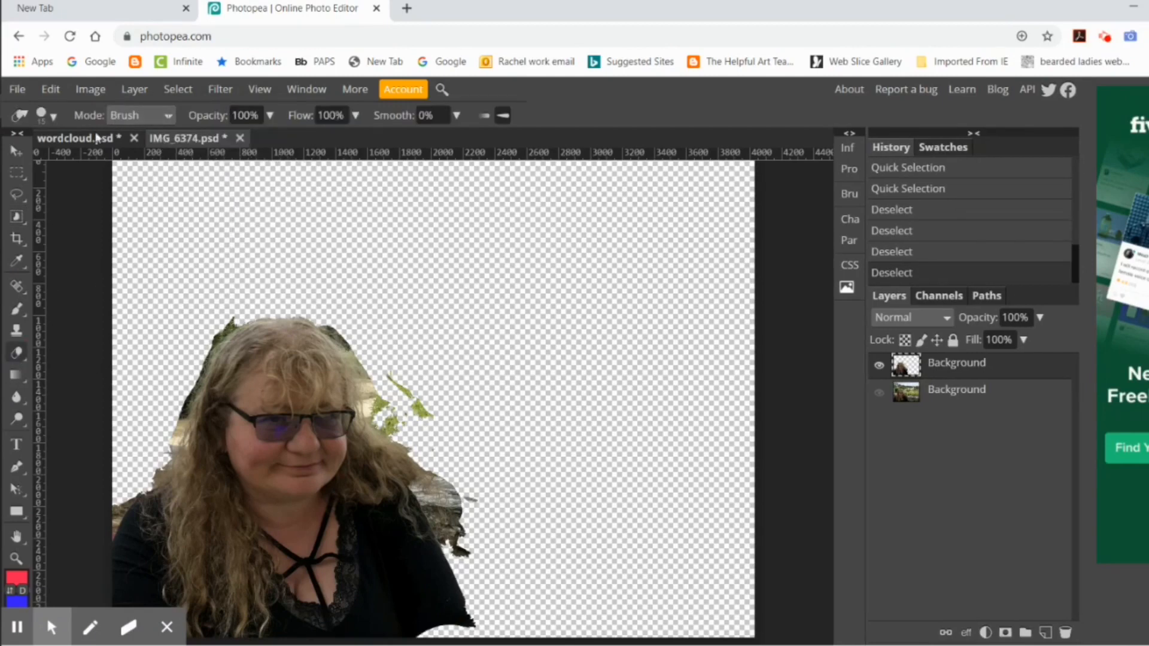
{"action": "left_click", "coordinate": [53, 116]}
{"action": "left_click_drag", "start_coordinate": [87, 160], "coordinate": [110, 160]}
{"action": "left_click", "coordinate": [106, 346]}
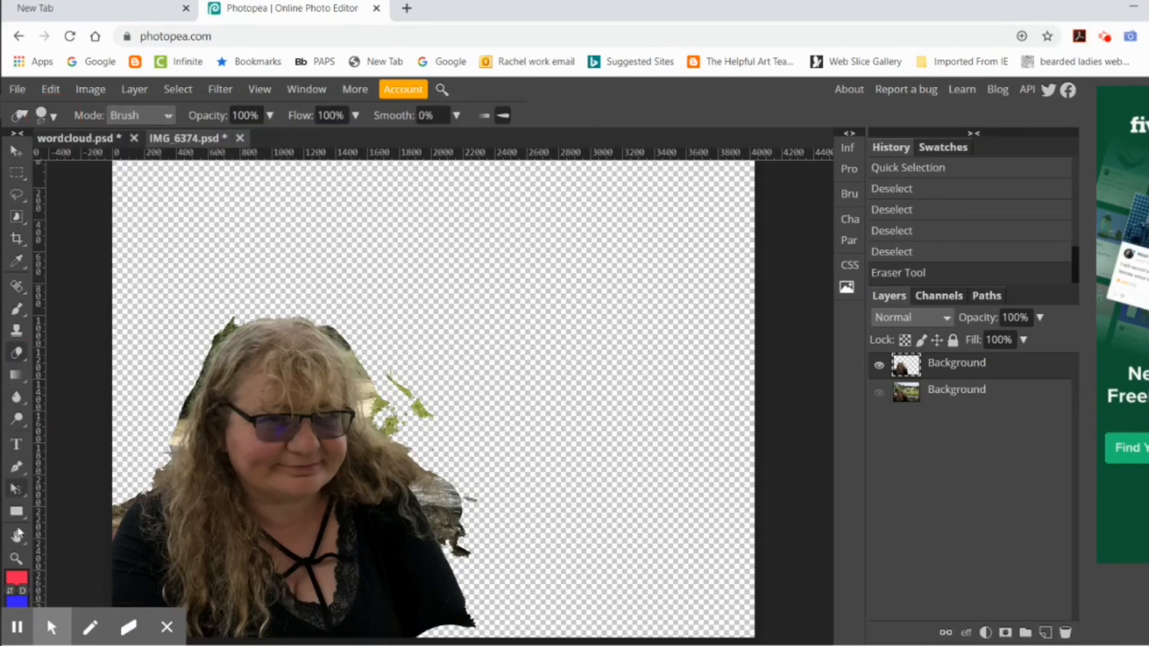
{"action": "left_click", "coordinate": [16, 559]}
{"action": "left_click", "coordinate": [333, 431]}
{"action": "scroll", "coordinate": [377, 423], "scroll_direction": "down", "scroll_amount": 3}
{"action": "scroll", "coordinate": [377, 423], "scroll_direction": "up", "scroll_amount": 1}
{"action": "left_click", "coordinate": [17, 353]}
{"action": "mouse_move", "coordinate": [556, 392]}
{"action": "left_mouse_down"}
{"action": "mouse_move", "coordinate": [601, 414]}
{"action": "mouse_move", "coordinate": [596, 495]}
{"action": "left_mouse_up"}
Step: Enlarge the eraser brush further and erase the strip of stone wall beyond the woman's shoulder
{"action": "left_click", "coordinate": [48, 91]}
{"action": "left_click", "coordinate": [46, 119]}
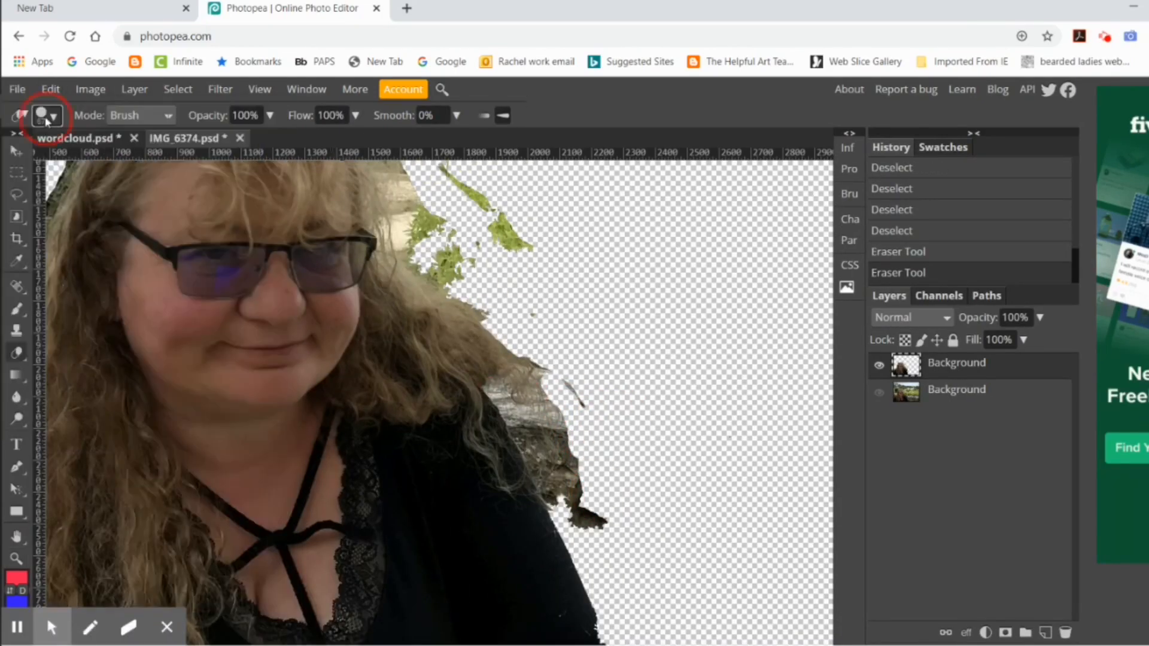
{"action": "left_click_drag", "start_coordinate": [111, 160], "coordinate": [141, 160]}
{"action": "mouse_move", "coordinate": [548, 386]}
{"action": "left_mouse_down"}
{"action": "mouse_move", "coordinate": [558, 446]}
{"action": "mouse_move", "coordinate": [577, 491]}
{"action": "mouse_move", "coordinate": [598, 505]}
{"action": "left_mouse_up"}
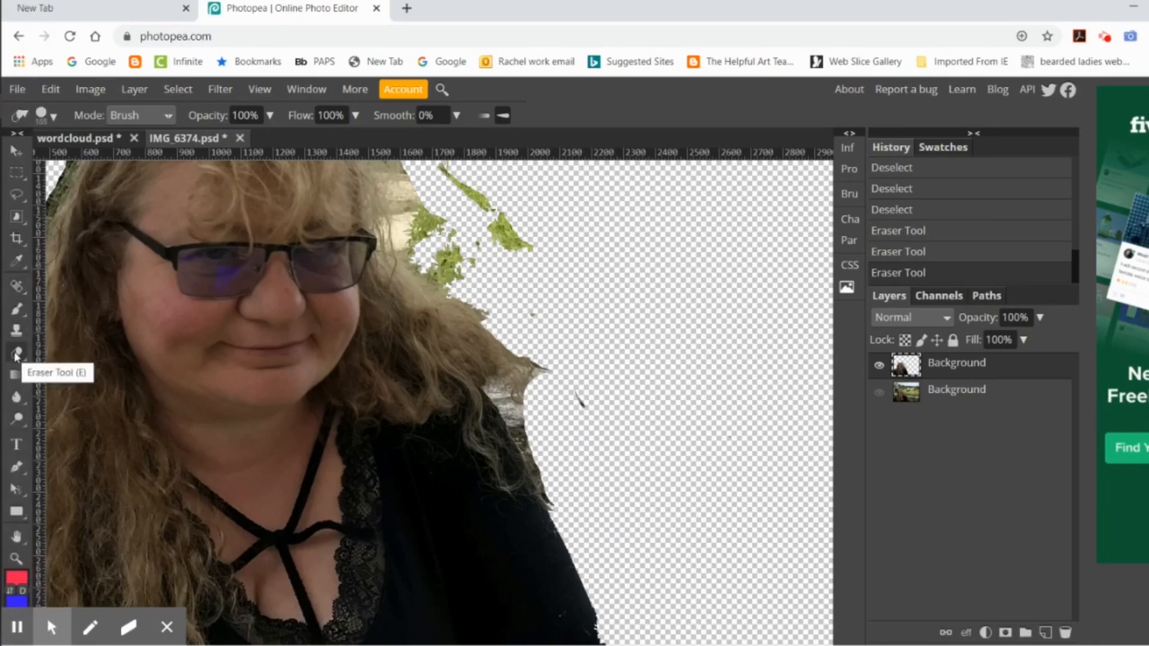
Step: Try one eraser dab on the wall patch between the hair and shoulder, and undo it
{"action": "right_click", "coordinate": [16, 217]}
{"action": "left_click", "coordinate": [510, 396]}
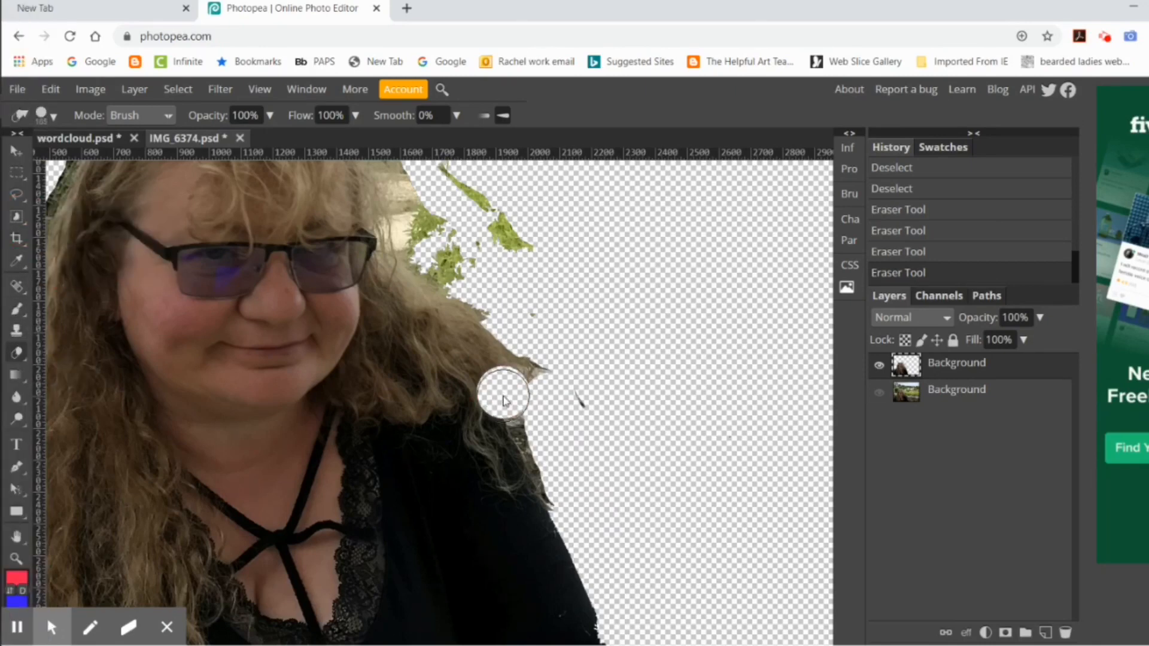
{"action": "key", "text": "ctrl+z"}
Step: Try to select the remaining wall fragments along the hair and shoulder with the Magic Wand at tolerance 16
{"action": "right_click", "coordinate": [17, 217]}
{"action": "left_click", "coordinate": [84, 269]}
{"action": "left_click", "coordinate": [501, 399]}
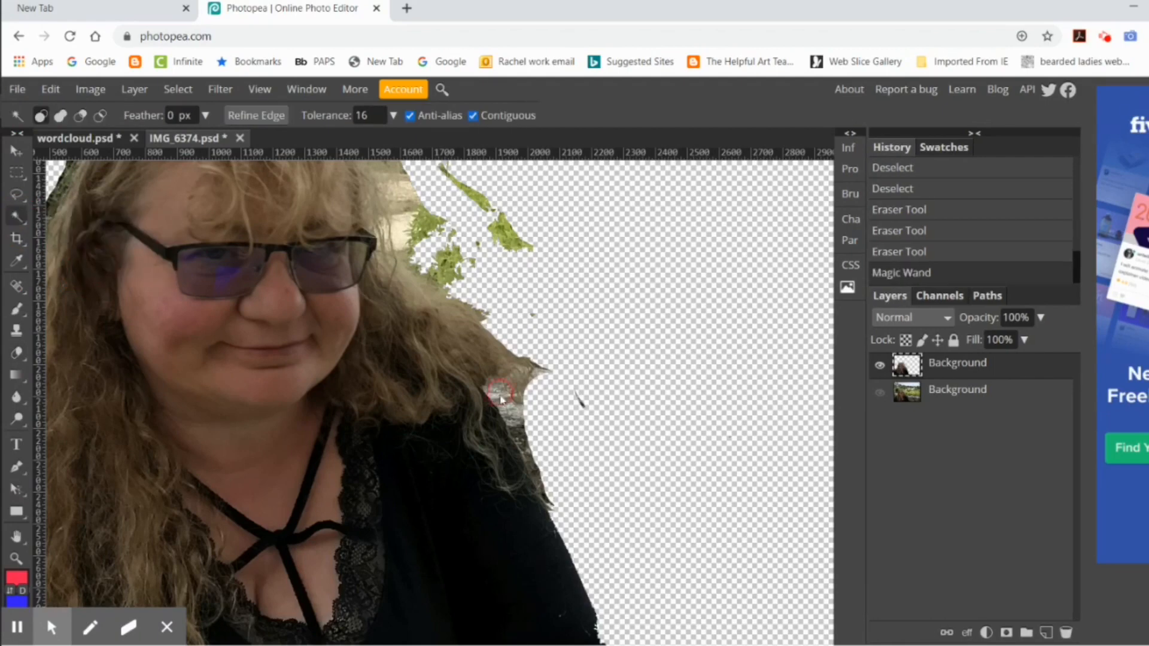
{"action": "left_click", "coordinate": [502, 399]}
{"action": "left_click", "coordinate": [522, 425]}
{"action": "left_click", "coordinate": [522, 425]}
{"action": "left_click", "coordinate": [544, 498]}
{"action": "left_click", "coordinate": [549, 501]}
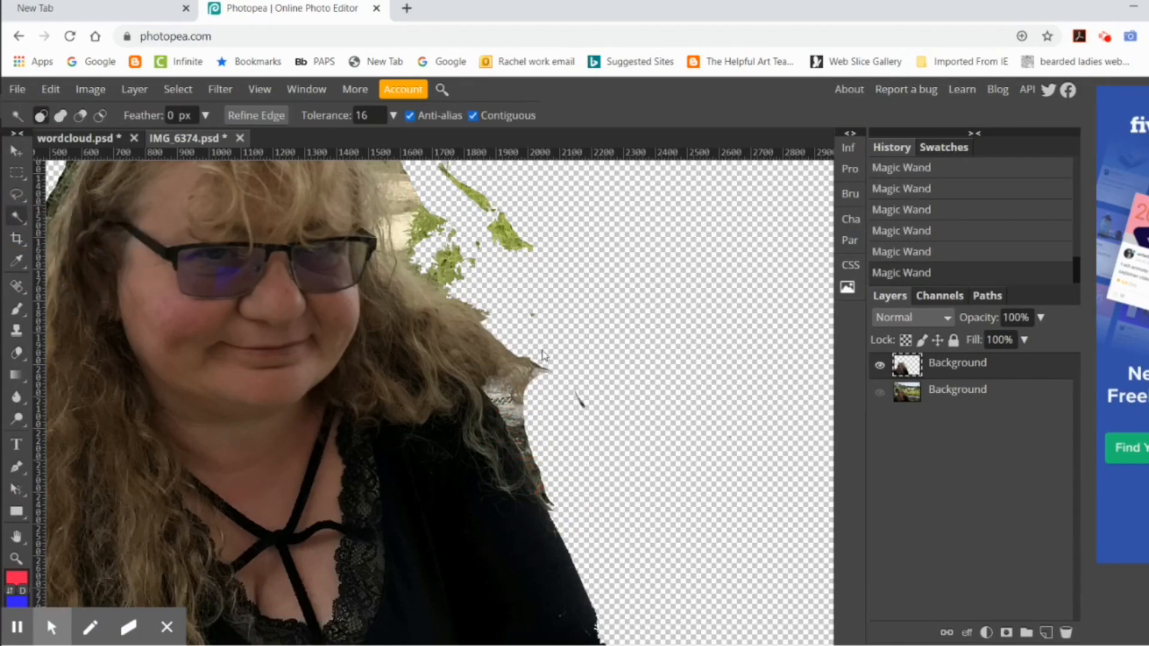
Step: Export the cutout as a PNG at 4032 × 3024 px and 100% quality
{"action": "left_click", "coordinate": [17, 89]}
{"action": "mouse_move", "coordinate": [54, 318]}
{"action": "left_click", "coordinate": [192, 319]}
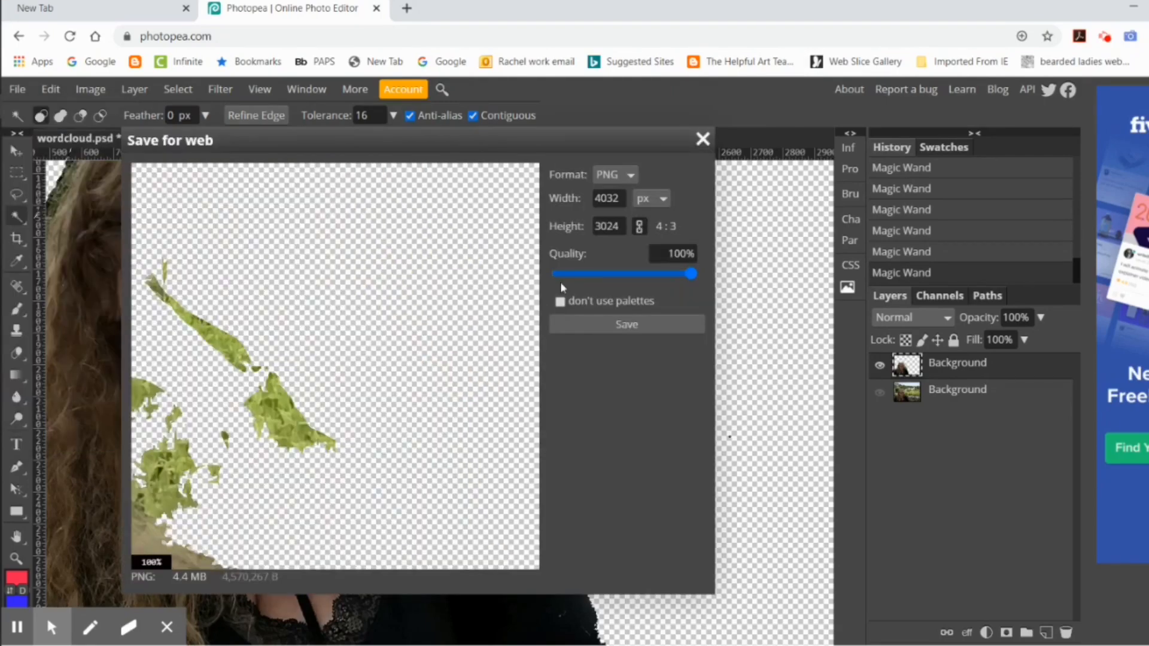
{"action": "left_click", "coordinate": [622, 324]}
Step: Show the exported PNG in the Downloads folder and rename it me now
{"action": "right_click", "coordinate": [99, 644]}
{"action": "left_click", "coordinate": [159, 589]}
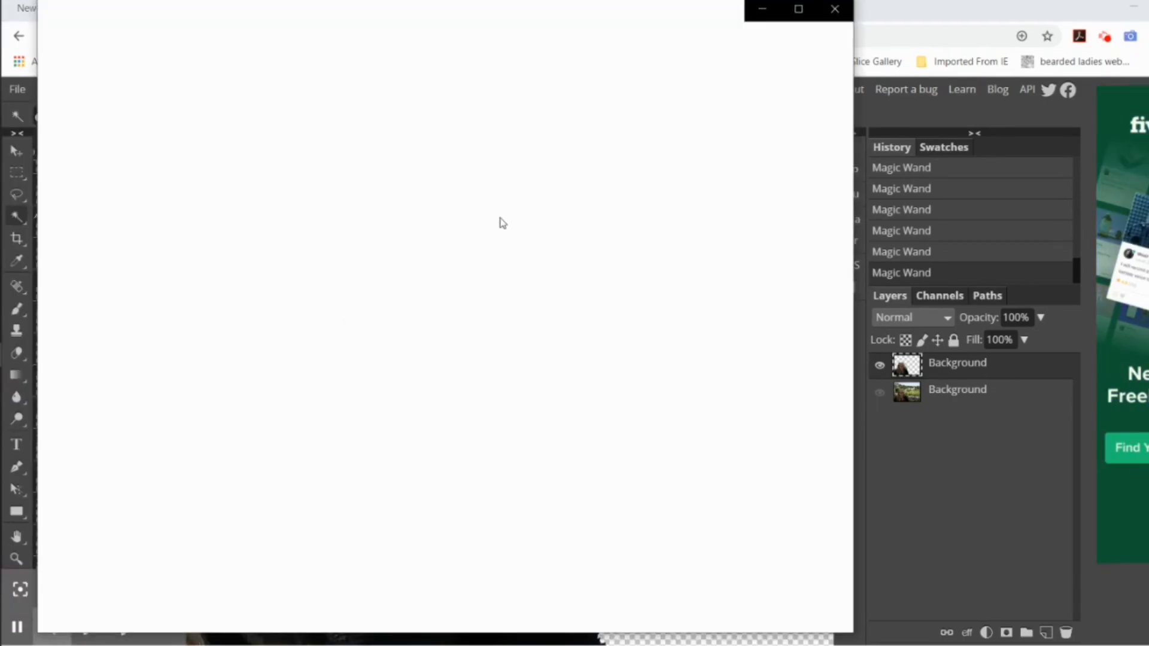
{"action": "right_click", "coordinate": [99, 644]}
{"action": "left_click", "coordinate": [191, 627]}
{"action": "right_click", "coordinate": [333, 257]}
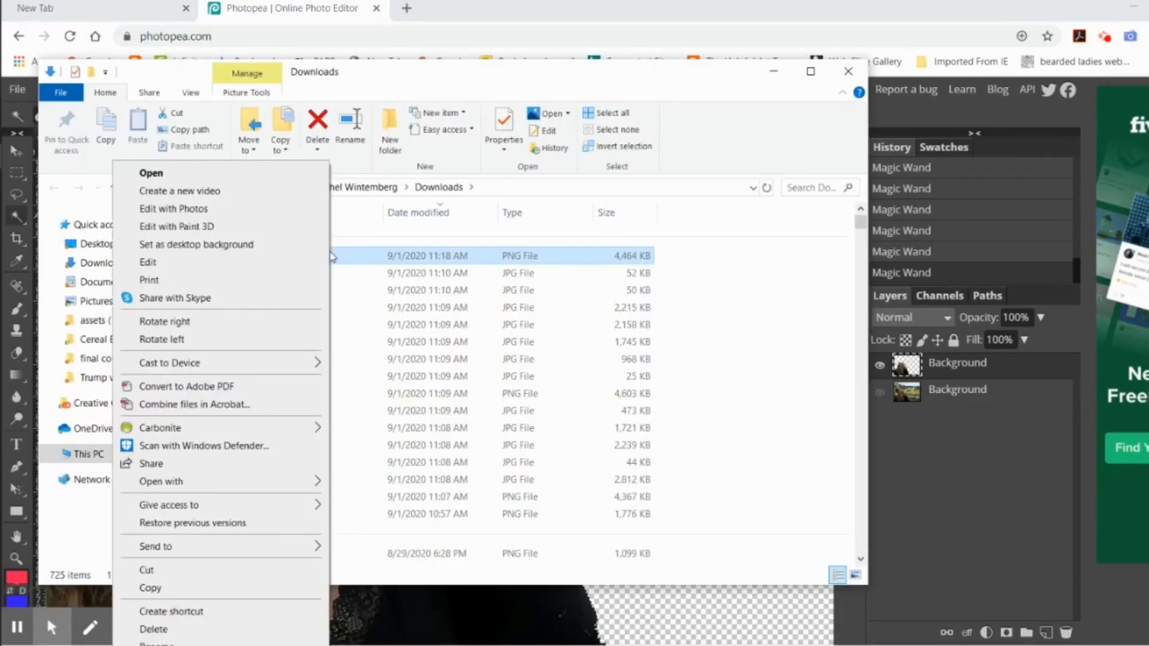
{"action": "left_click", "coordinate": [155, 643]}
{"action": "type", "text": "me now"}
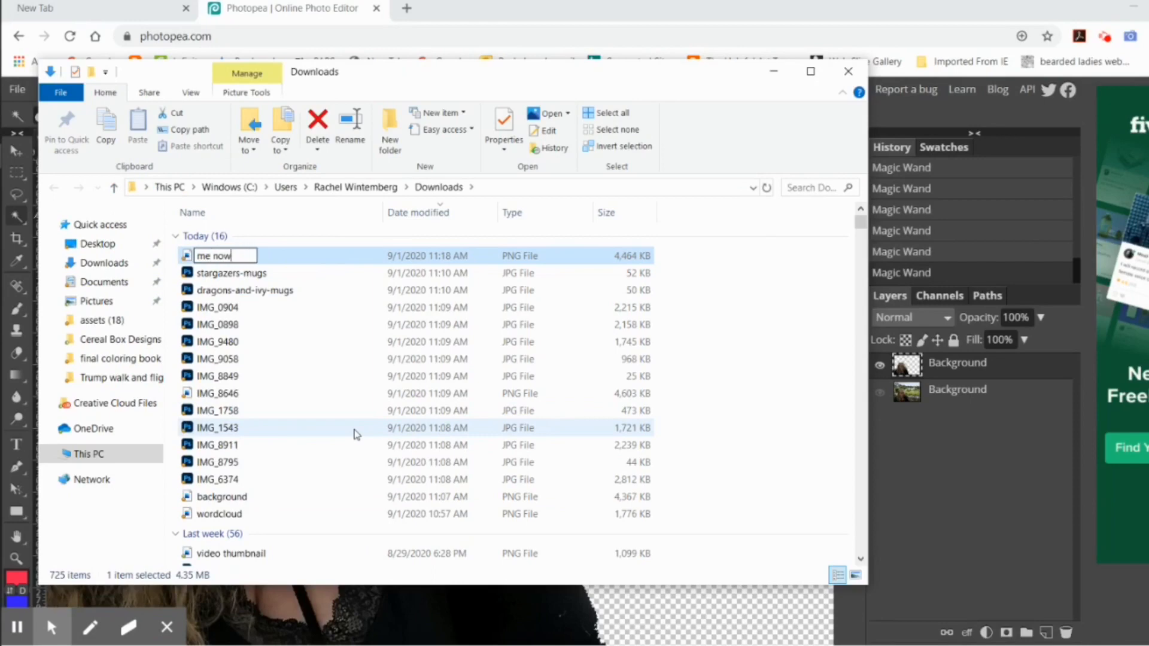
{"action": "key", "text": "Return"}
Step: Close the IMG_6374 document and find and open the Background Burner website in a new browser window
{"action": "key", "text": "alt+Tab"}
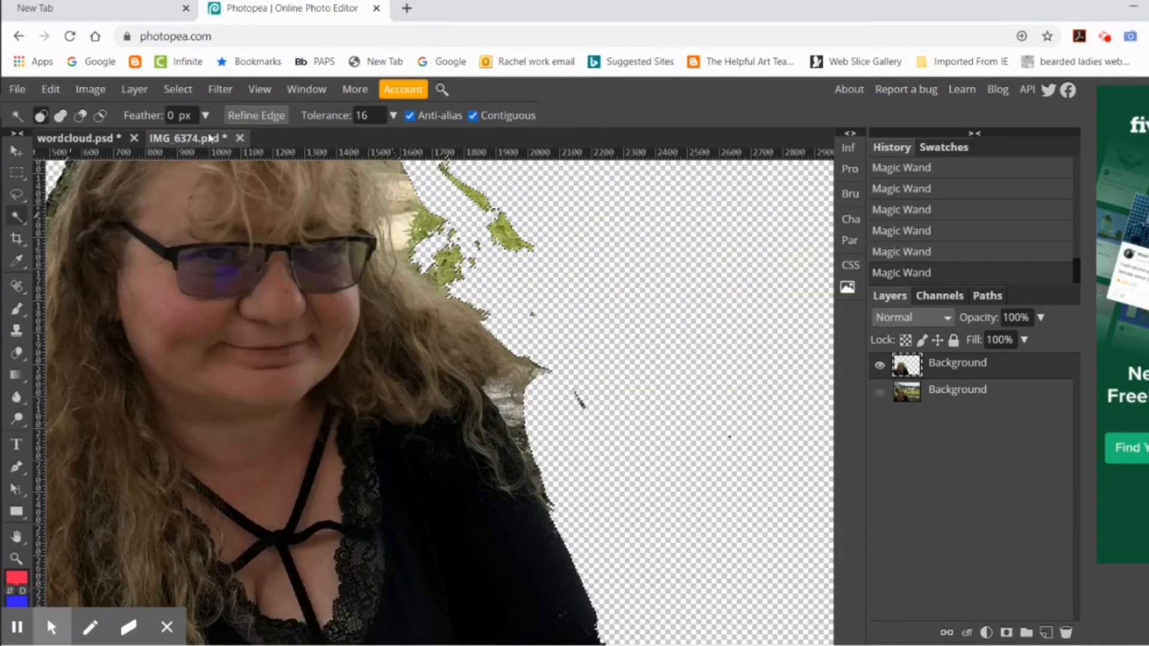
{"action": "left_click", "coordinate": [239, 138]}
{"action": "right_click", "coordinate": [25, 107]}
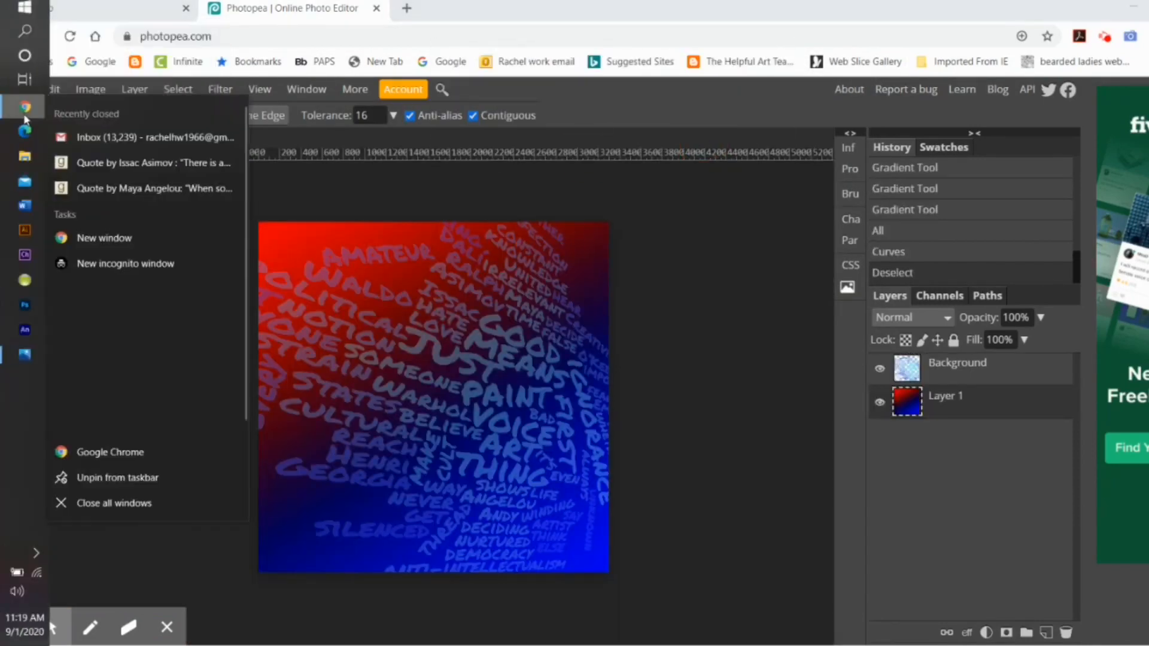
{"action": "left_click", "coordinate": [127, 239]}
{"action": "type", "text": "background burner"}
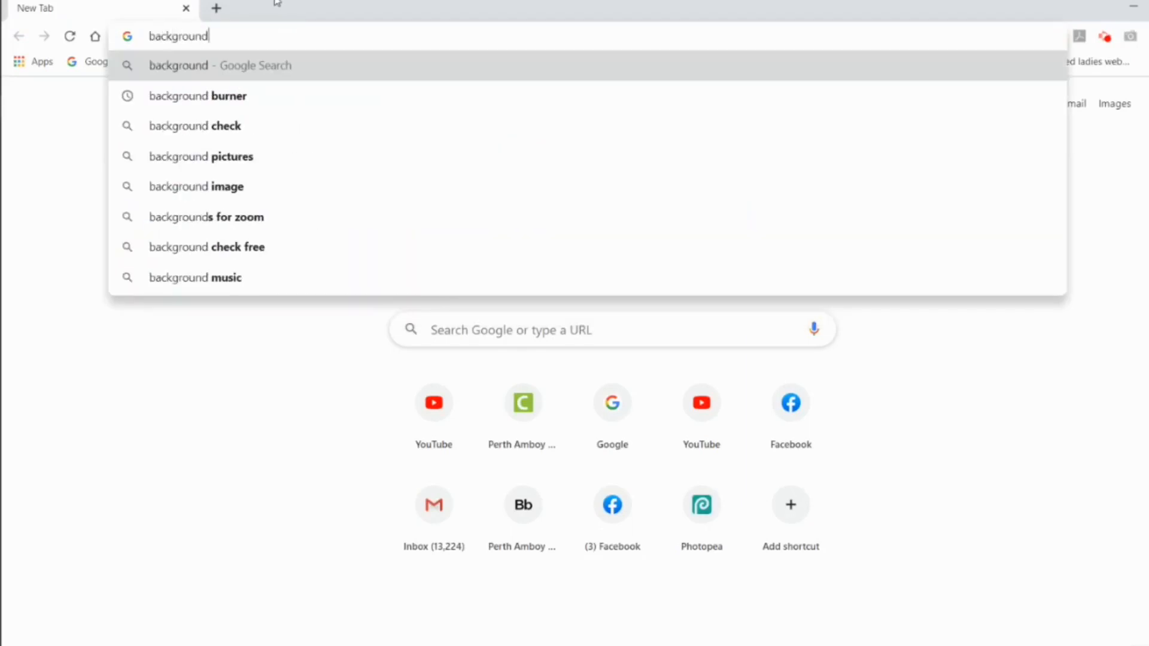
{"action": "key", "text": "Return"}
{"action": "left_click", "coordinate": [352, 249]}
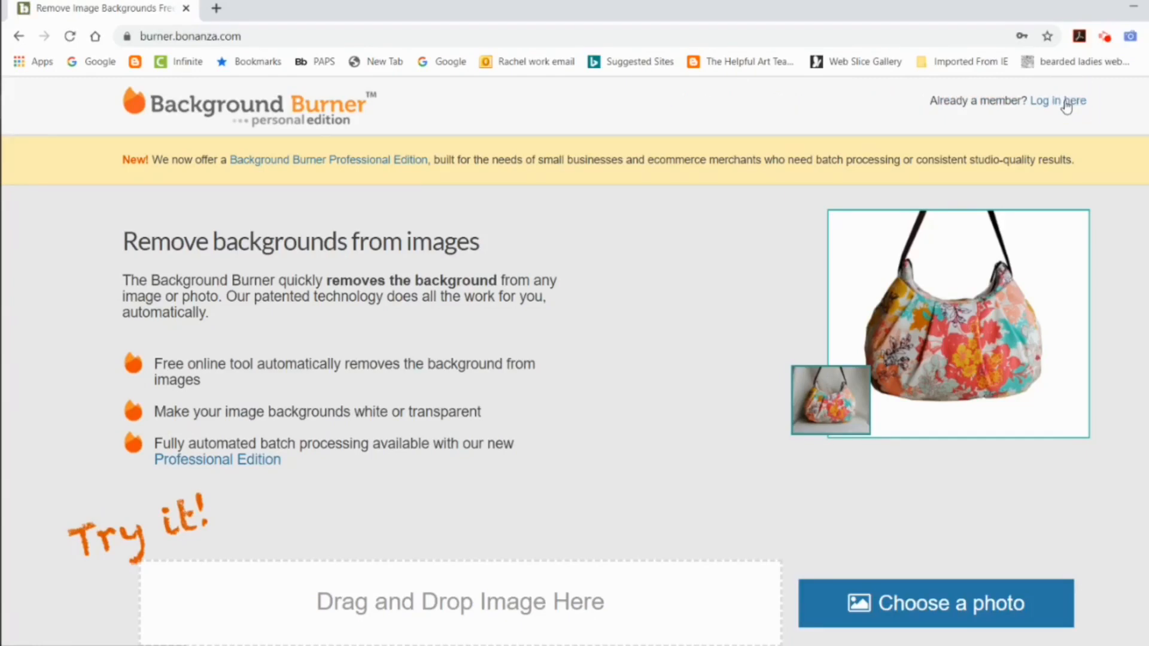
Step: Log in to Background Burner with the saved account credentials and upload the me now image
{"action": "left_click", "coordinate": [1071, 101]}
{"action": "left_click", "coordinate": [662, 569]}
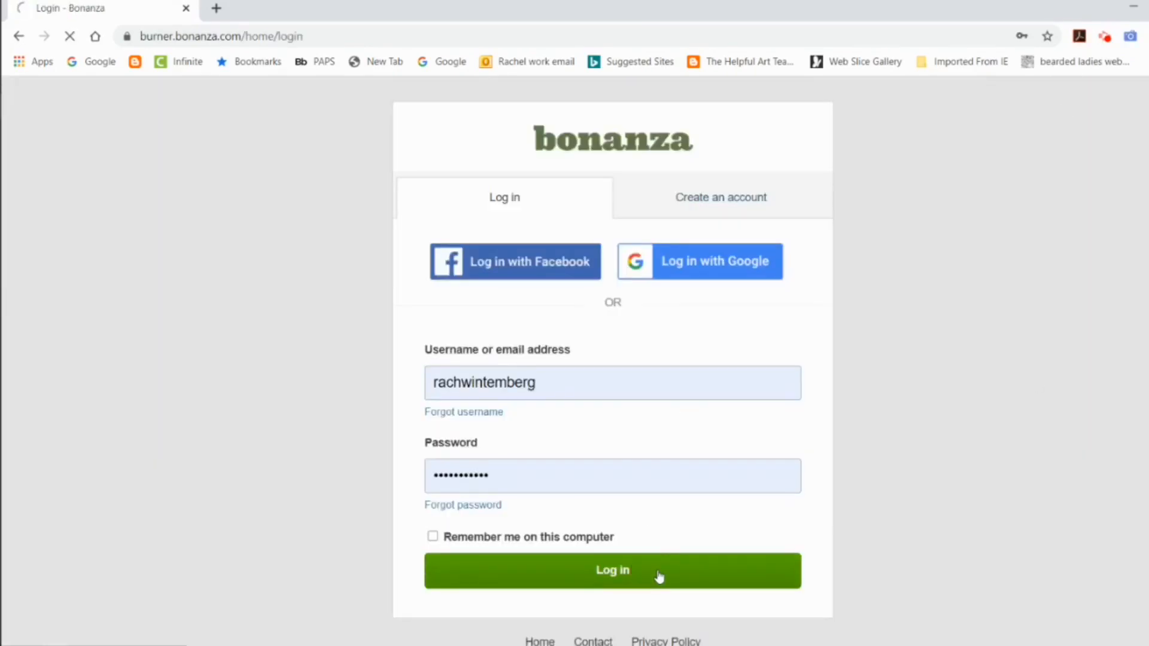
{"action": "left_click", "coordinate": [956, 611]}
{"action": "left_click", "coordinate": [201, 126]}
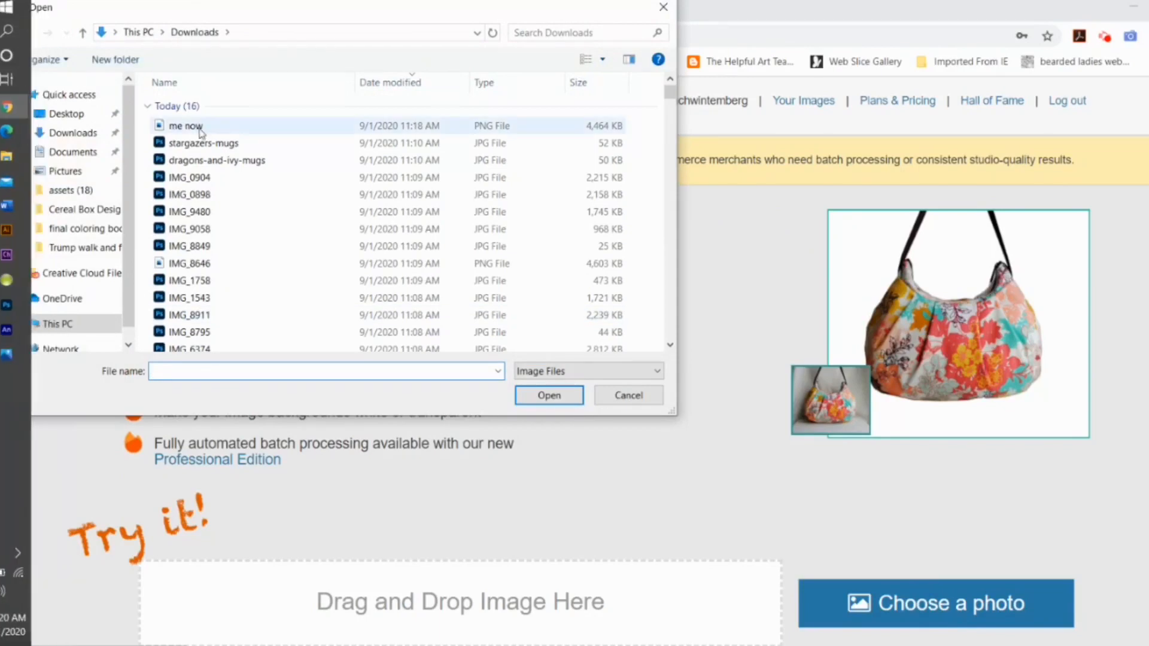
{"action": "left_click", "coordinate": [549, 396]}
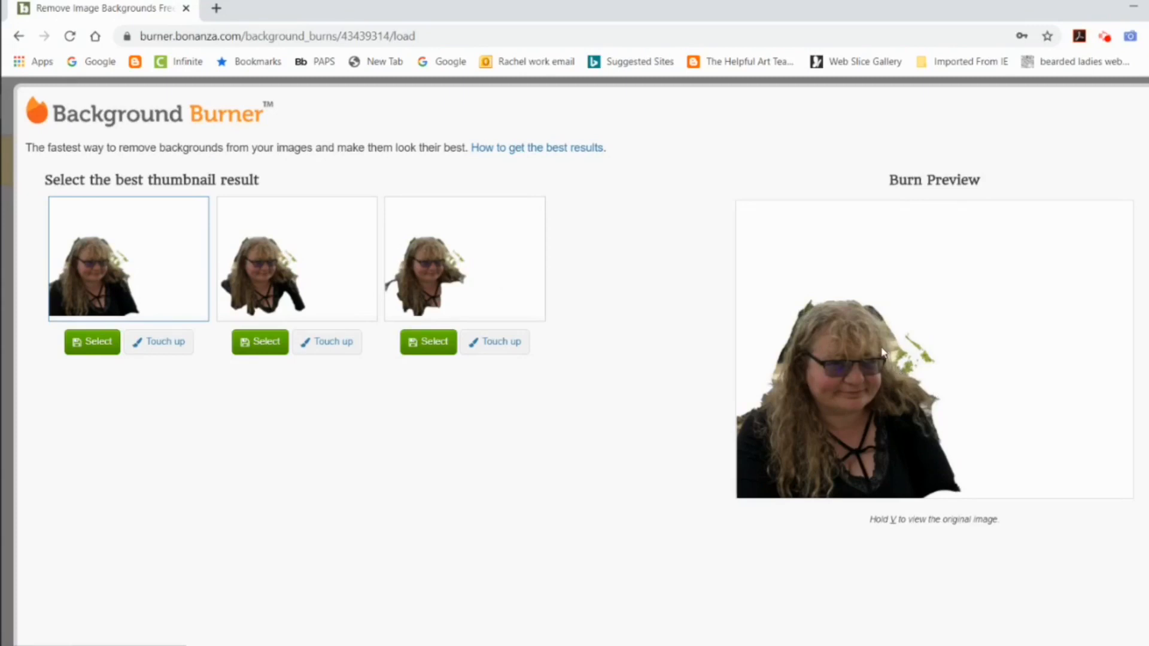
Step: Touch up the first burn result by marking the leftover scenery on both sides of the woman as background
{"action": "left_click", "coordinate": [160, 341]}
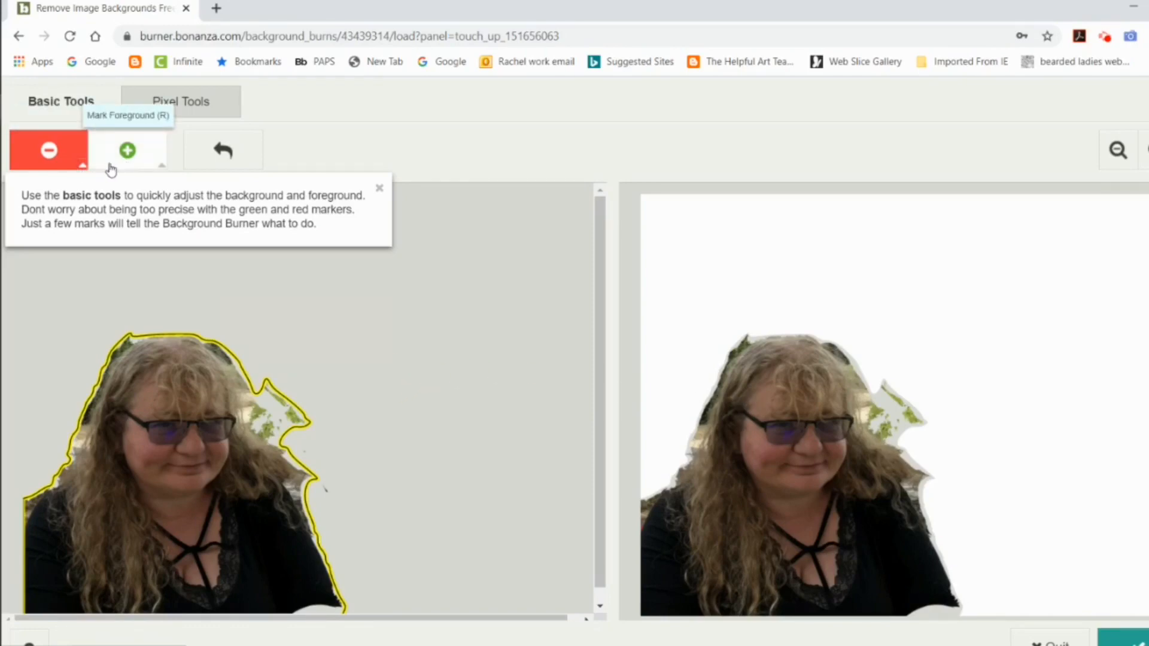
{"action": "mouse_move", "coordinate": [269, 391]}
{"action": "left_mouse_down"}
{"action": "mouse_move", "coordinate": [306, 431]}
{"action": "mouse_move", "coordinate": [261, 427]}
{"action": "mouse_move", "coordinate": [262, 413]}
{"action": "mouse_move", "coordinate": [323, 515]}
{"action": "mouse_move", "coordinate": [253, 443]}
{"action": "mouse_move", "coordinate": [260, 410]}
{"action": "mouse_move", "coordinate": [225, 350]}
{"action": "mouse_move", "coordinate": [136, 335]}
{"action": "mouse_move", "coordinate": [101, 363]}
{"action": "mouse_move", "coordinate": [12, 568]}
{"action": "left_mouse_up"}
{"action": "mouse_move", "coordinate": [240, 401]}
{"action": "left_mouse_down"}
{"action": "mouse_move", "coordinate": [307, 531]}
{"action": "mouse_move", "coordinate": [359, 581]}
{"action": "left_mouse_up"}
{"action": "mouse_move", "coordinate": [95, 475]}
{"action": "left_mouse_down"}
{"action": "mouse_move", "coordinate": [73, 465]}
{"action": "mouse_move", "coordinate": [15, 539]}
{"action": "left_mouse_up"}
Step: Mark the hair edges and shoulder on both sides of the woman as foreground and finish the touch-up
{"action": "left_click", "coordinate": [127, 151]}
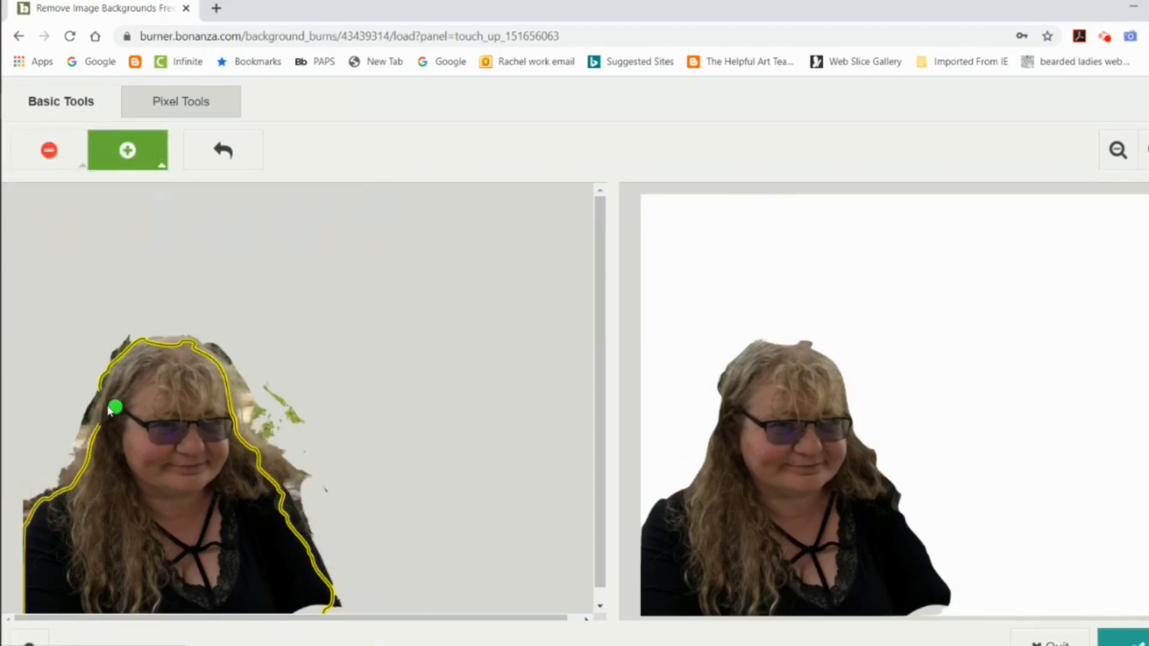
{"action": "mouse_move", "coordinate": [113, 406]}
{"action": "left_mouse_down"}
{"action": "mouse_move", "coordinate": [90, 423]}
{"action": "mouse_move", "coordinate": [78, 470]}
{"action": "left_mouse_up"}
{"action": "mouse_move", "coordinate": [222, 370]}
{"action": "left_mouse_down"}
{"action": "mouse_move", "coordinate": [249, 447]}
{"action": "mouse_move", "coordinate": [298, 499]}
{"action": "mouse_move", "coordinate": [294, 491]}
{"action": "mouse_move", "coordinate": [300, 542]}
{"action": "mouse_move", "coordinate": [311, 572]}
{"action": "mouse_move", "coordinate": [299, 524]}
{"action": "mouse_move", "coordinate": [317, 590]}
{"action": "mouse_move", "coordinate": [335, 609]}
{"action": "left_mouse_up"}
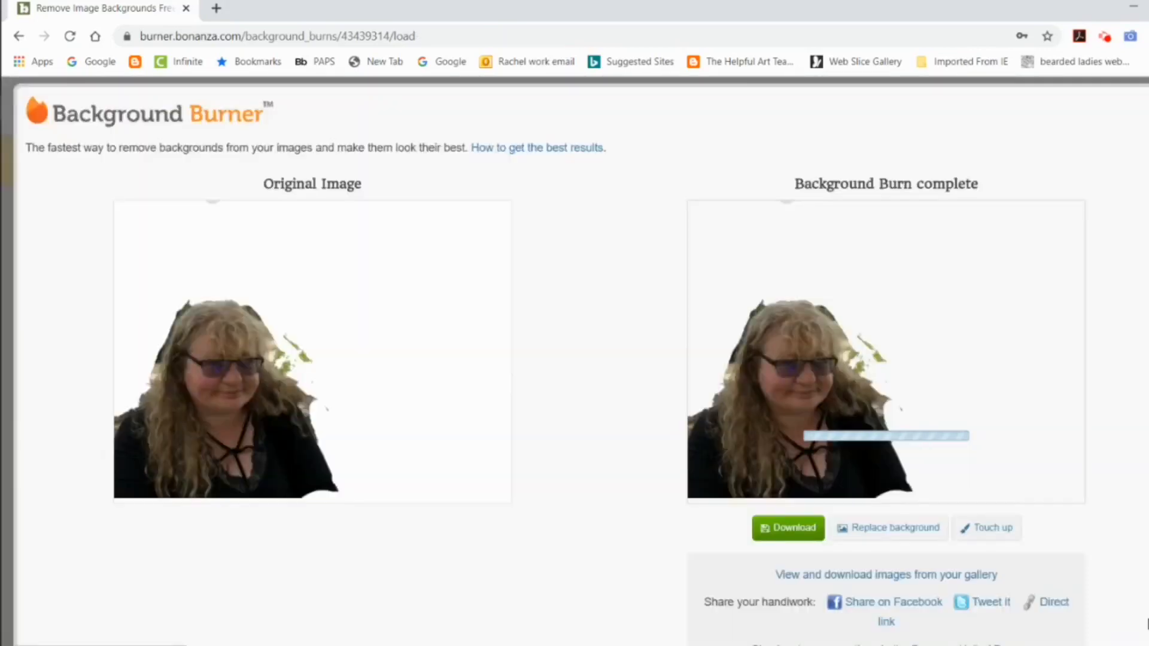
Step: Check the replacement background options, and download the burned result as a PNG with a transparent background
{"action": "left_click", "coordinate": [891, 530]}
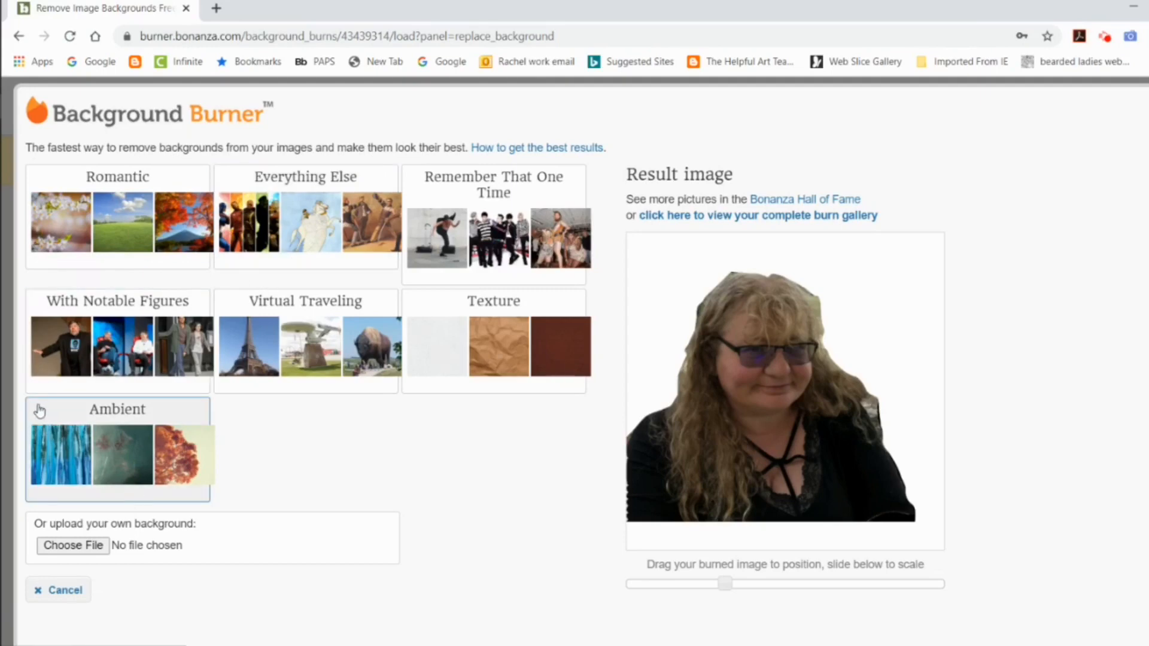
{"action": "left_click", "coordinate": [19, 35]}
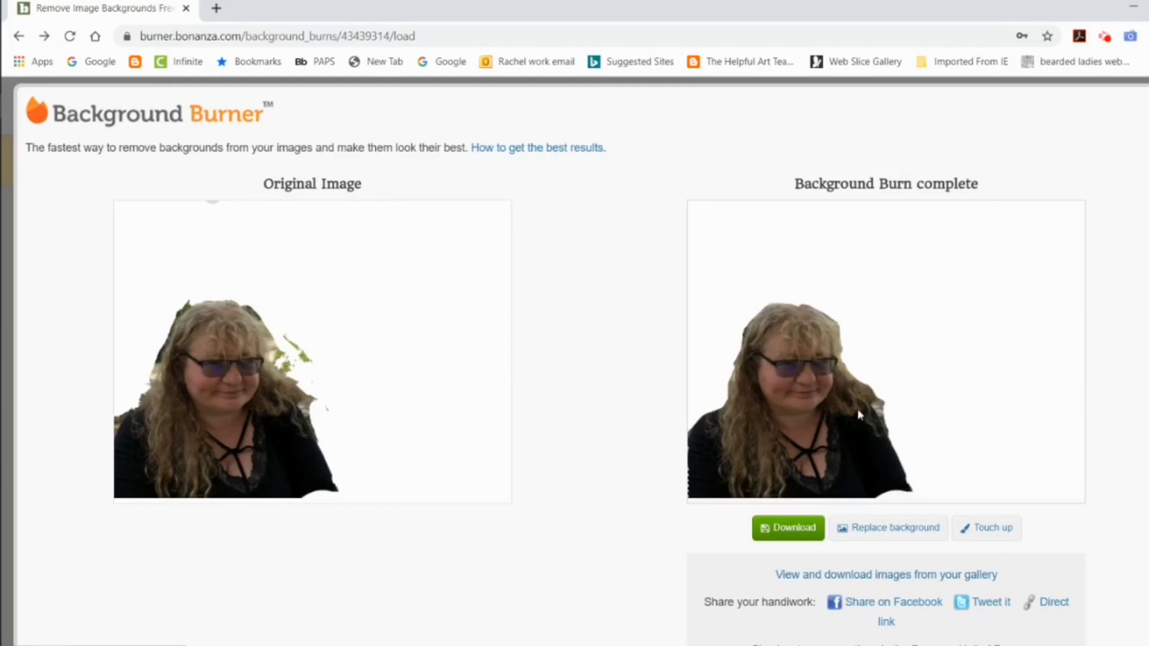
{"action": "scroll", "coordinate": [911, 405], "scroll_direction": "down", "scroll_amount": 1}
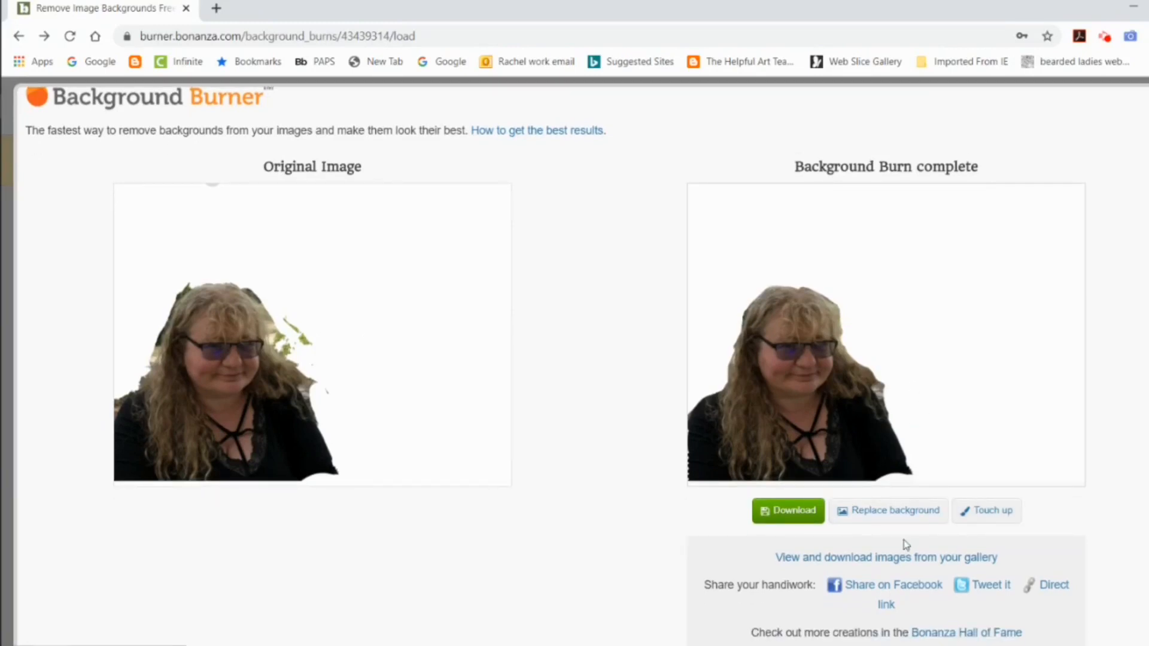
{"action": "left_click", "coordinate": [789, 516]}
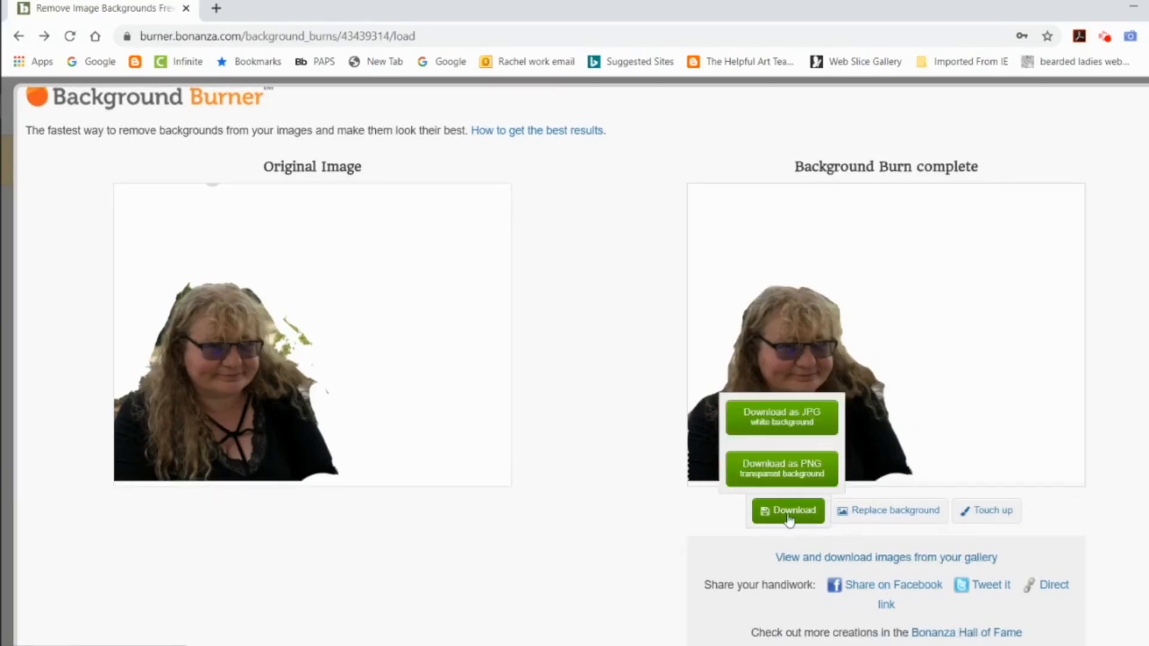
{"action": "left_click", "coordinate": [800, 473]}
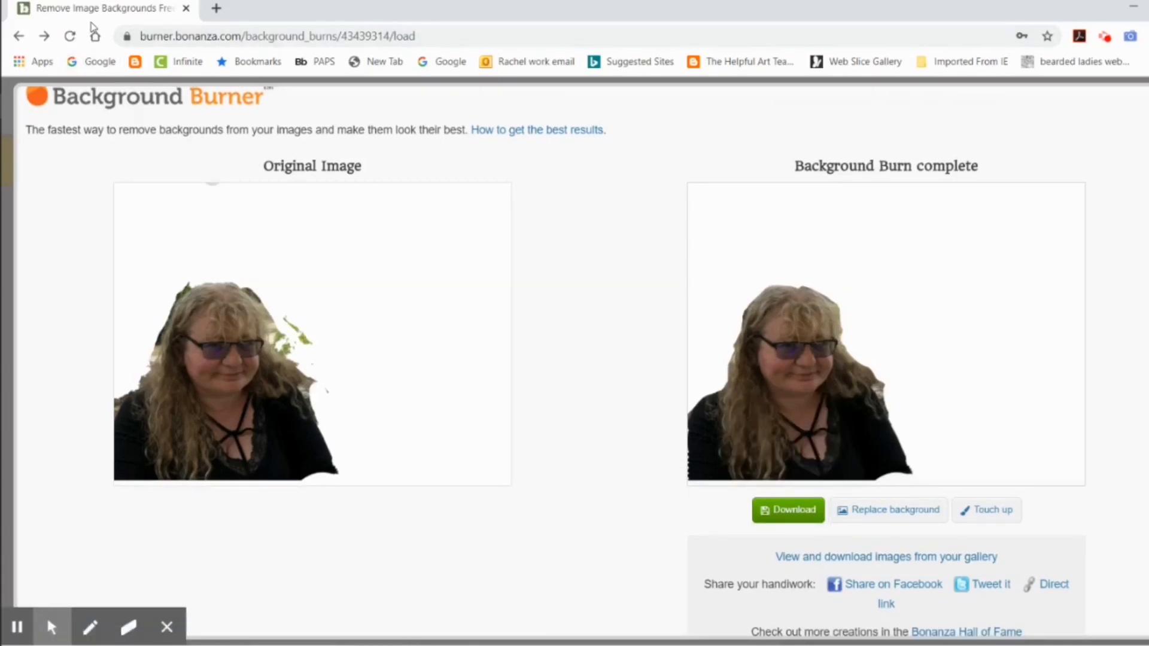
Step: Close the Background Burner window and open the downloaded me now_burned image in Photopea
{"action": "left_click", "coordinate": [186, 8]}
{"action": "left_click", "coordinate": [28, 88]}
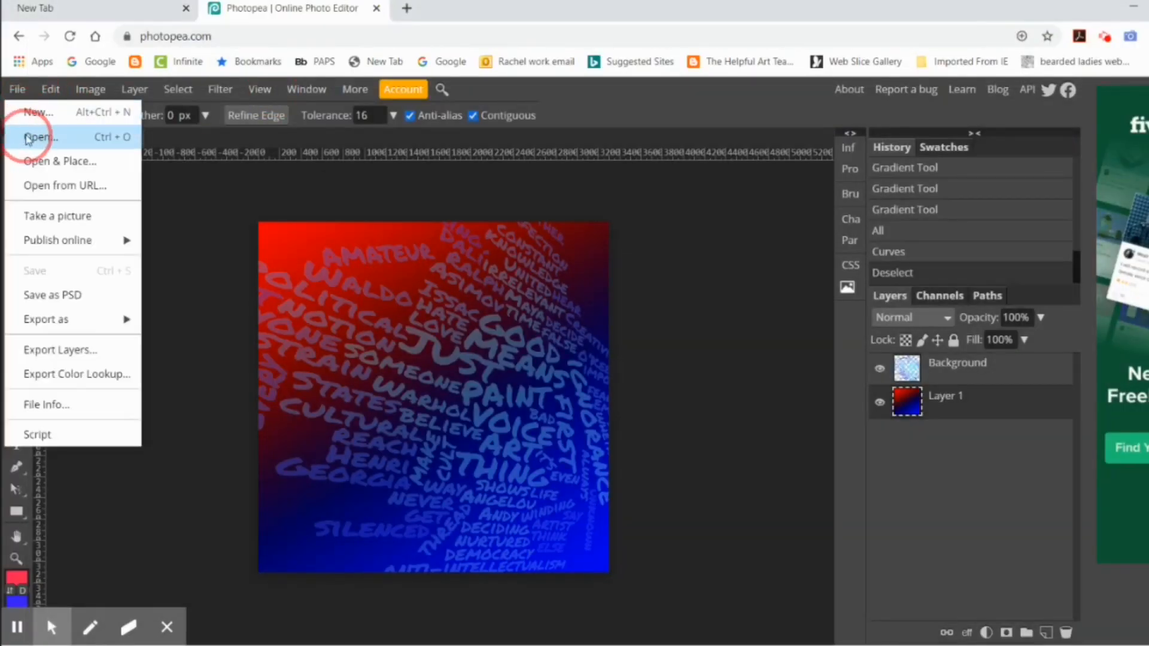
{"action": "left_click", "coordinate": [31, 137]}
{"action": "left_click", "coordinate": [207, 126]}
{"action": "left_click", "coordinate": [563, 395]}
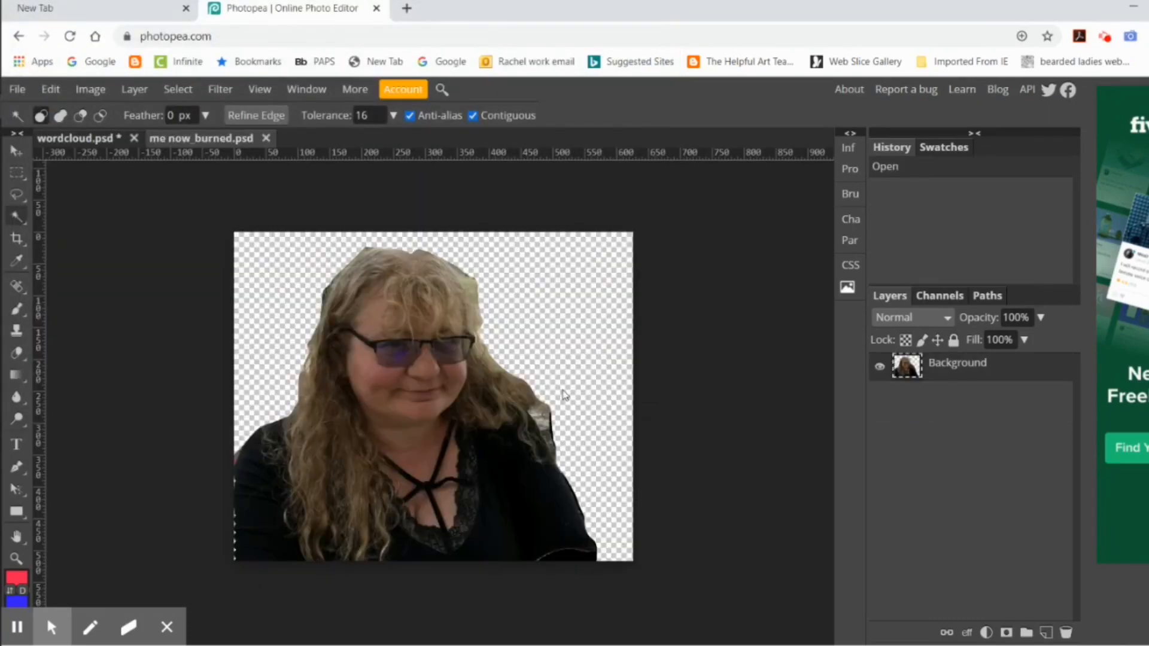
Step: Try to resize the photo at 300 DPI, and undo the resize
{"action": "left_click", "coordinate": [86, 90]}
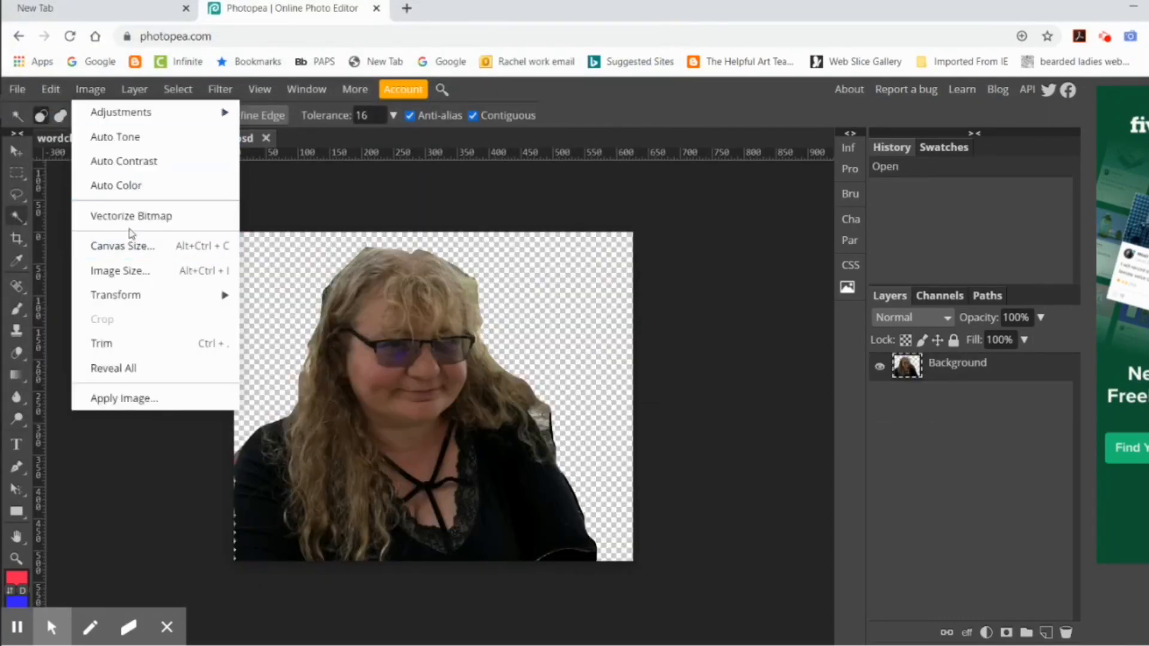
{"action": "left_click", "coordinate": [141, 268]}
{"action": "left_click_drag", "start_coordinate": [210, 302], "coordinate": [151, 295]}
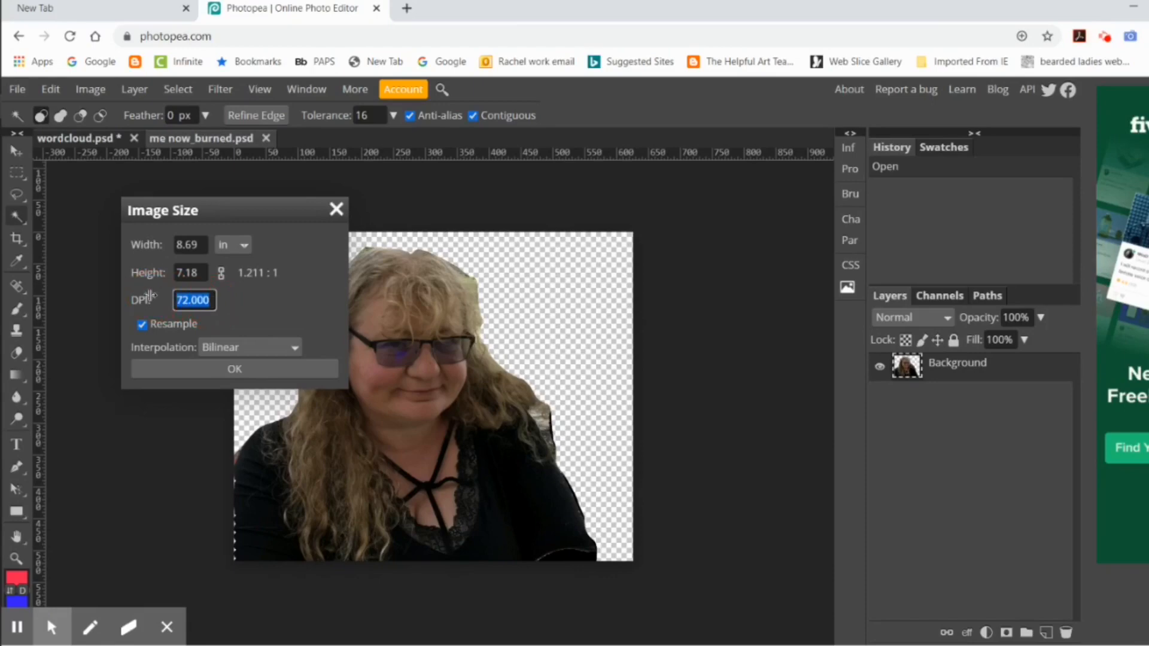
{"action": "type", "text": "300"}
{"action": "left_click", "coordinate": [192, 273]}
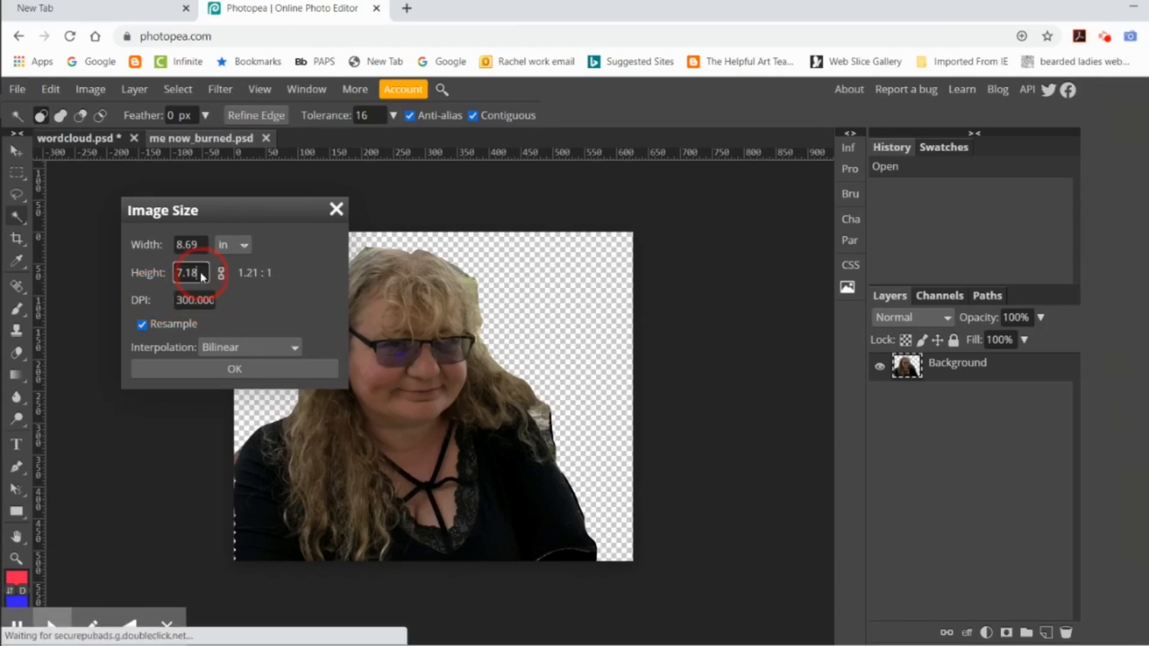
{"action": "type", "text": "4"}
{"action": "left_click", "coordinate": [233, 369]}
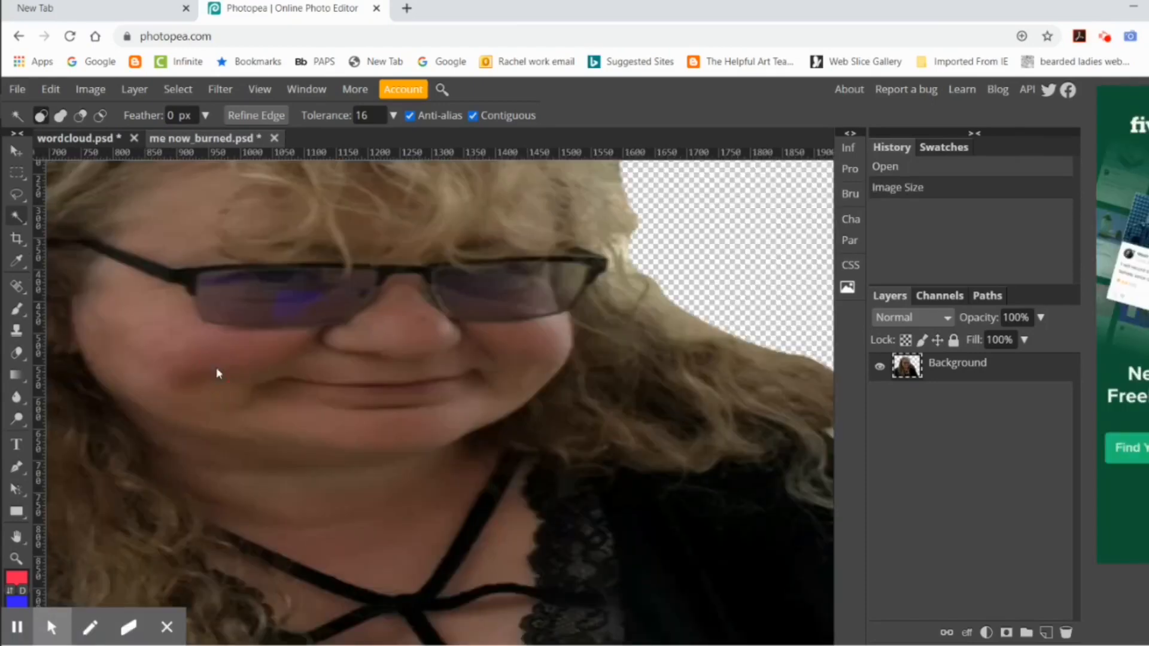
{"action": "key", "text": "ctrl+z"}
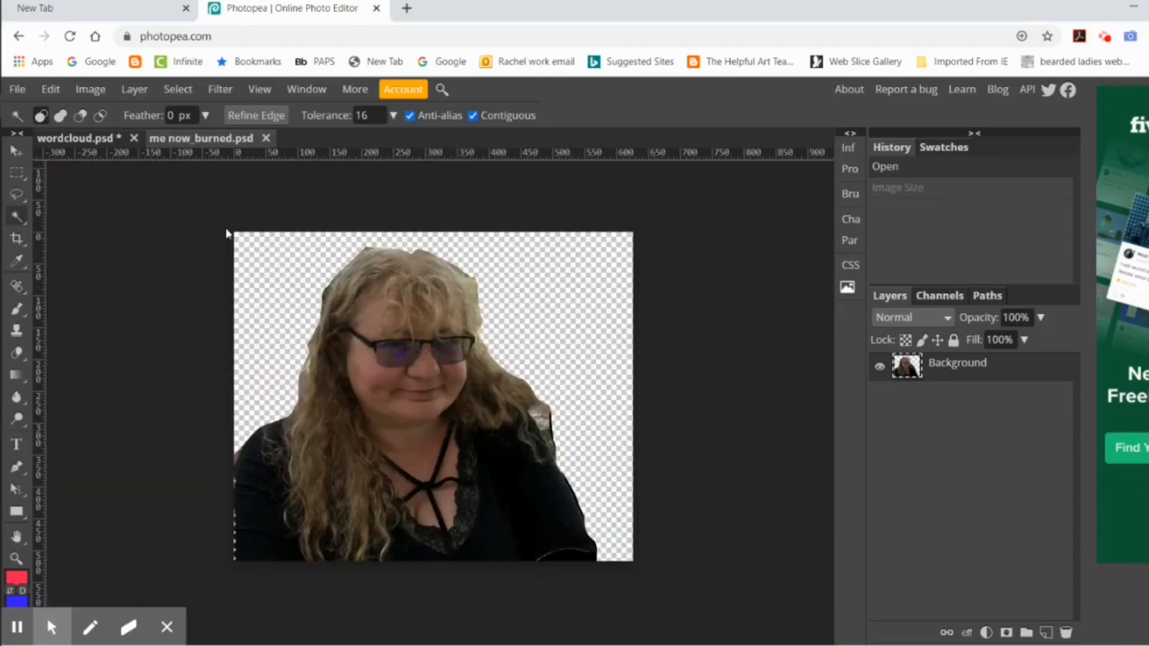
Step: Resize the photo to 300 DPI with a height of 3 inches
{"action": "left_click", "coordinate": [85, 87]}
{"action": "double_click", "coordinate": [193, 300]}
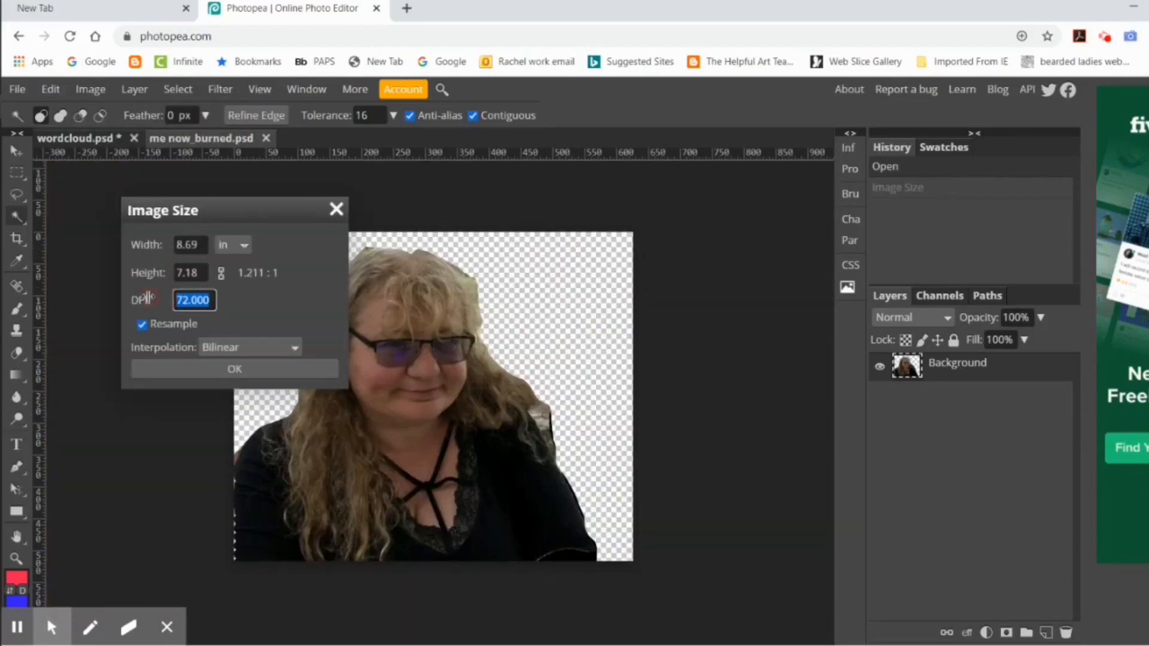
{"action": "type", "text": "300"}
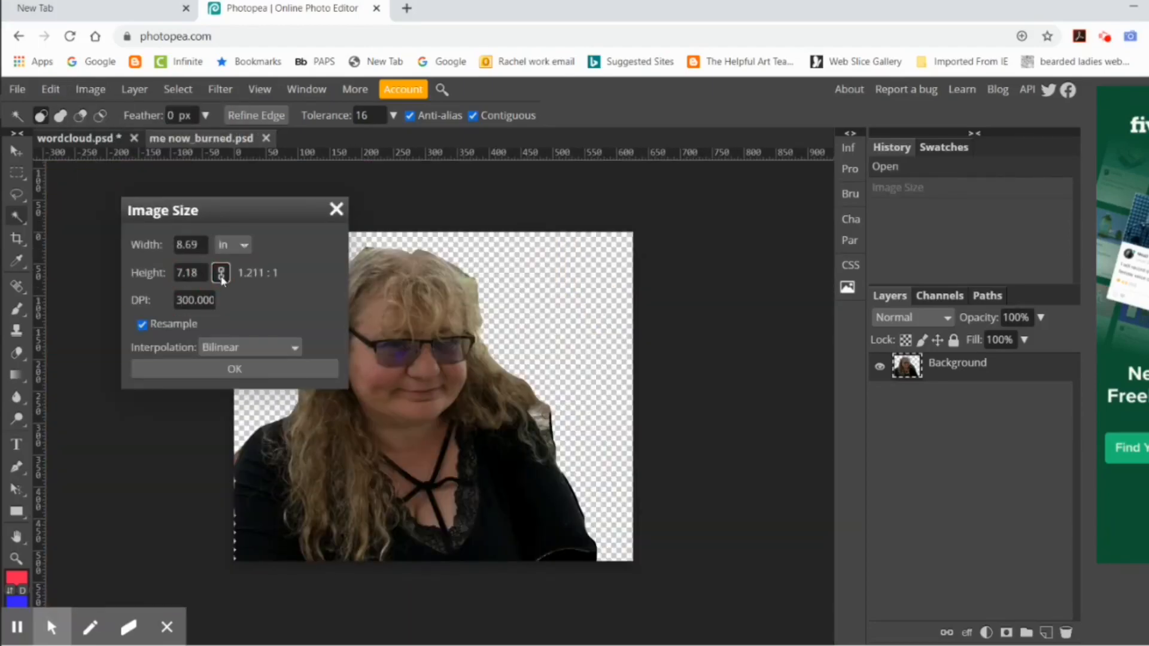
{"action": "left_click", "coordinate": [201, 273]}
{"action": "left_click_drag", "start_coordinate": [201, 273], "coordinate": [157, 274]}
{"action": "type", "text": "3"}
{"action": "left_click", "coordinate": [233, 370]}
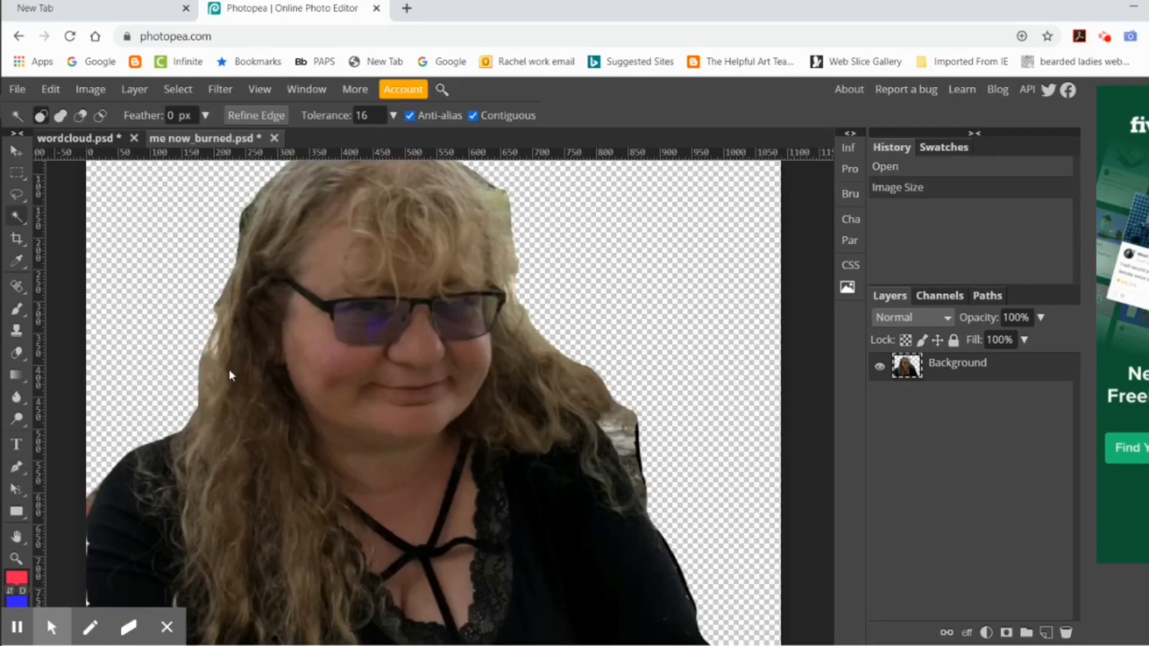
Step: Copy the entire resized photo and paste it into the wordcloud document
{"action": "left_click", "coordinate": [177, 89]}
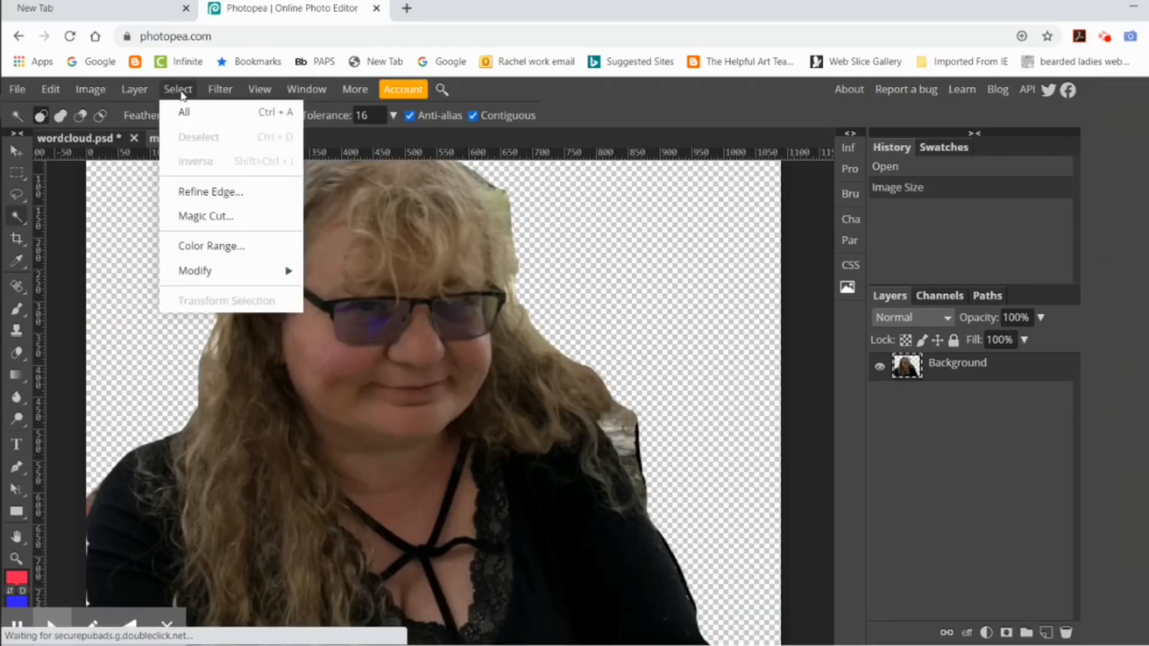
{"action": "left_click", "coordinate": [175, 110]}
{"action": "left_click", "coordinate": [58, 89]}
{"action": "left_click", "coordinate": [79, 246]}
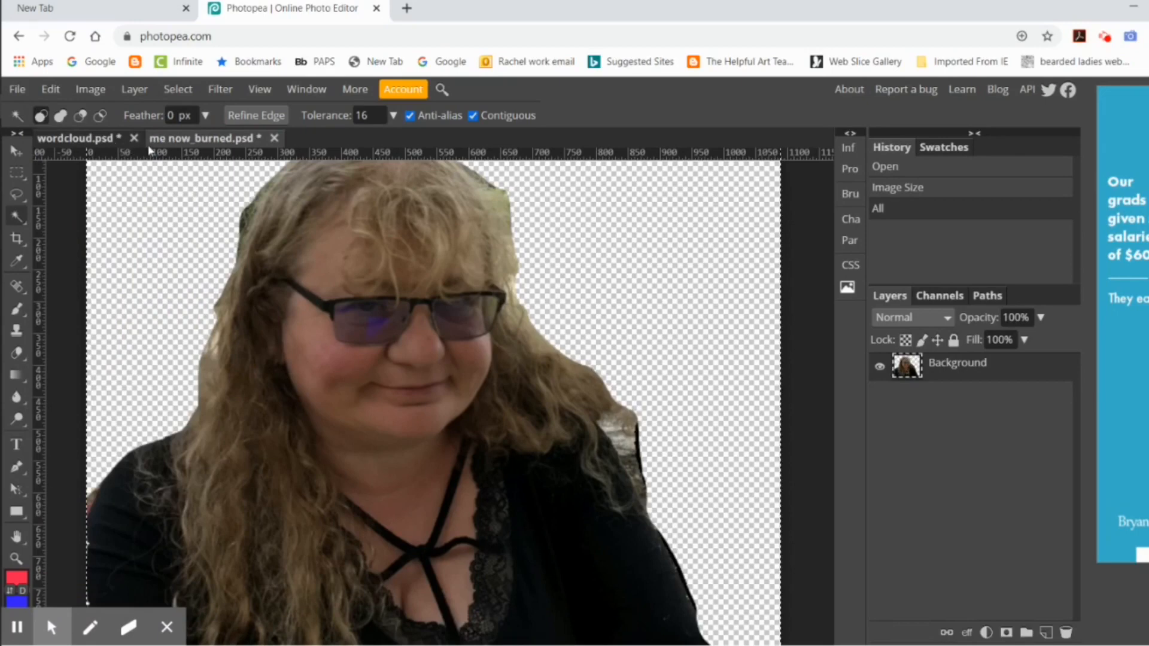
{"action": "left_click", "coordinate": [107, 139]}
{"action": "left_click", "coordinate": [50, 89]}
{"action": "left_click", "coordinate": [72, 290]}
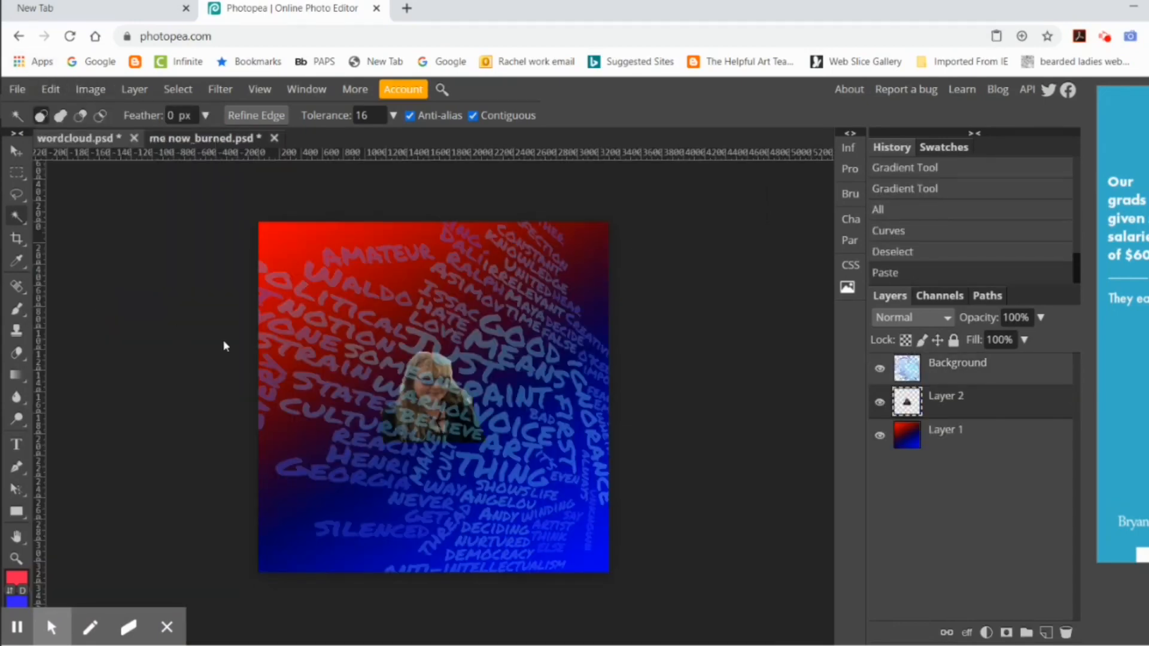
Step: Move the pasted Layer 2 above the word cloud layer, and paste another copy of the photo on top of it
{"action": "left_click_drag", "start_coordinate": [995, 401], "coordinate": [968, 422]}
{"action": "left_click", "coordinate": [775, 401]}
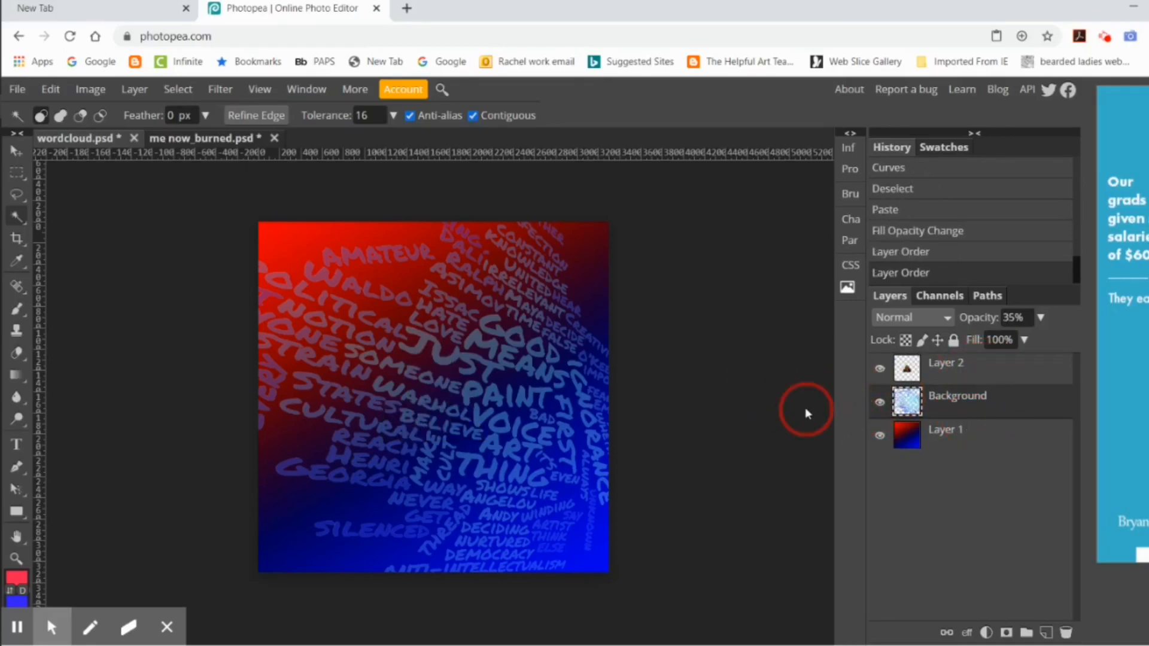
{"action": "left_click", "coordinate": [937, 372]}
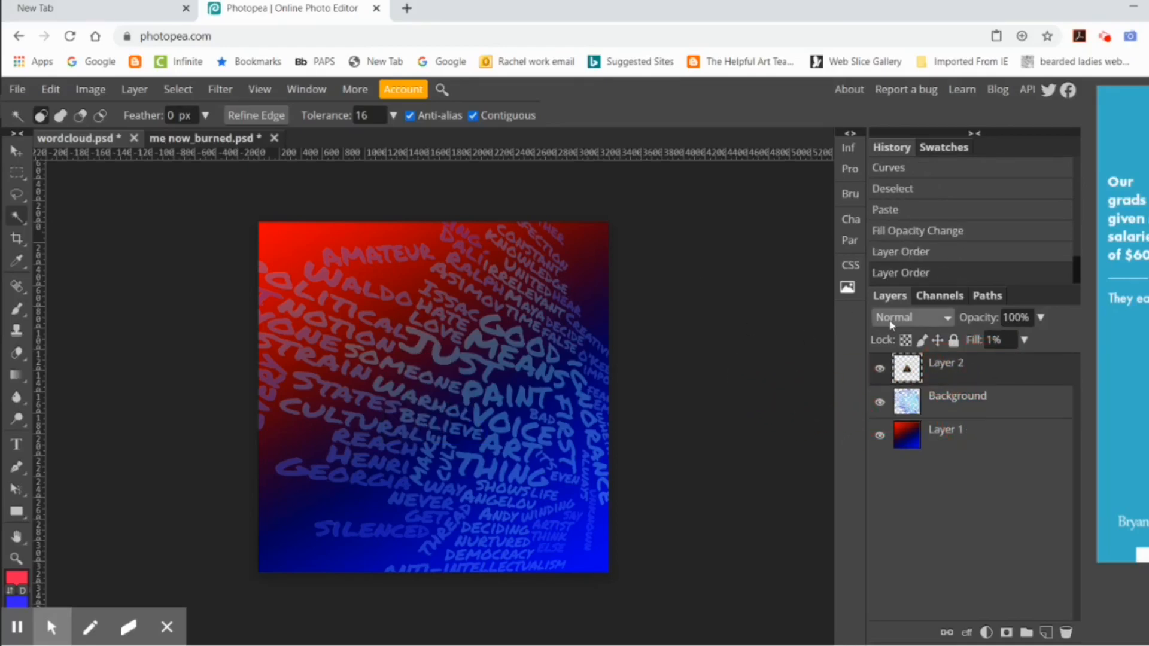
{"action": "left_click", "coordinate": [50, 89]}
{"action": "left_click", "coordinate": [126, 299]}
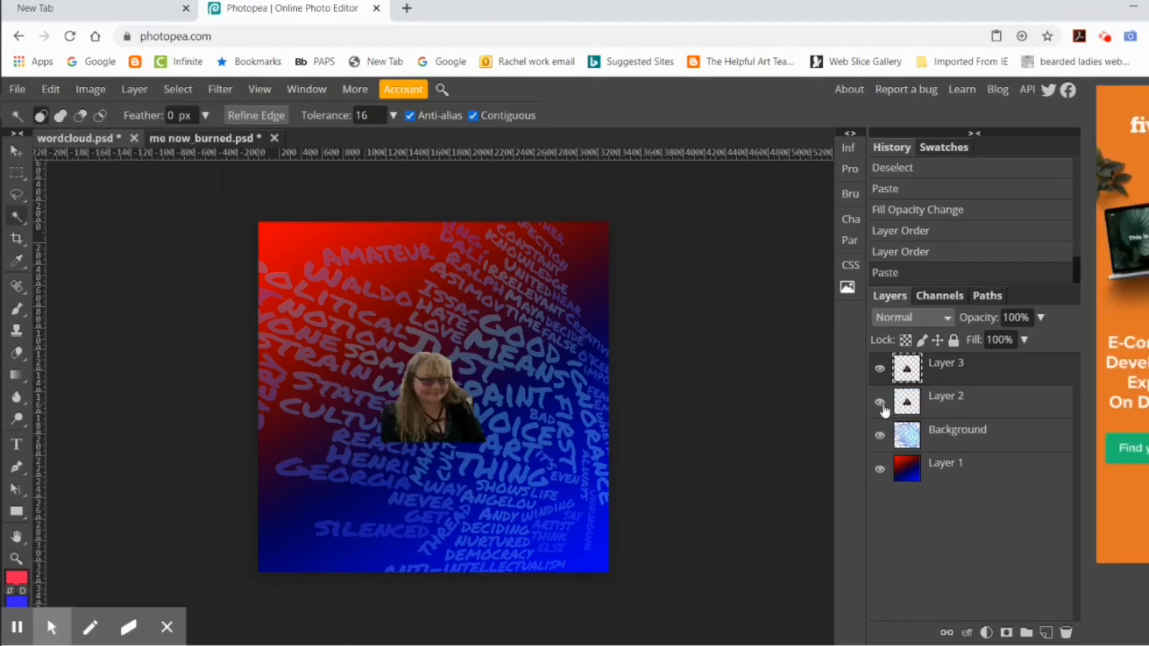
Step: Move the new photo copy to the artwork's lower-left corner and enlarge it proportionally to about 224%
{"action": "left_click", "coordinate": [17, 151]}
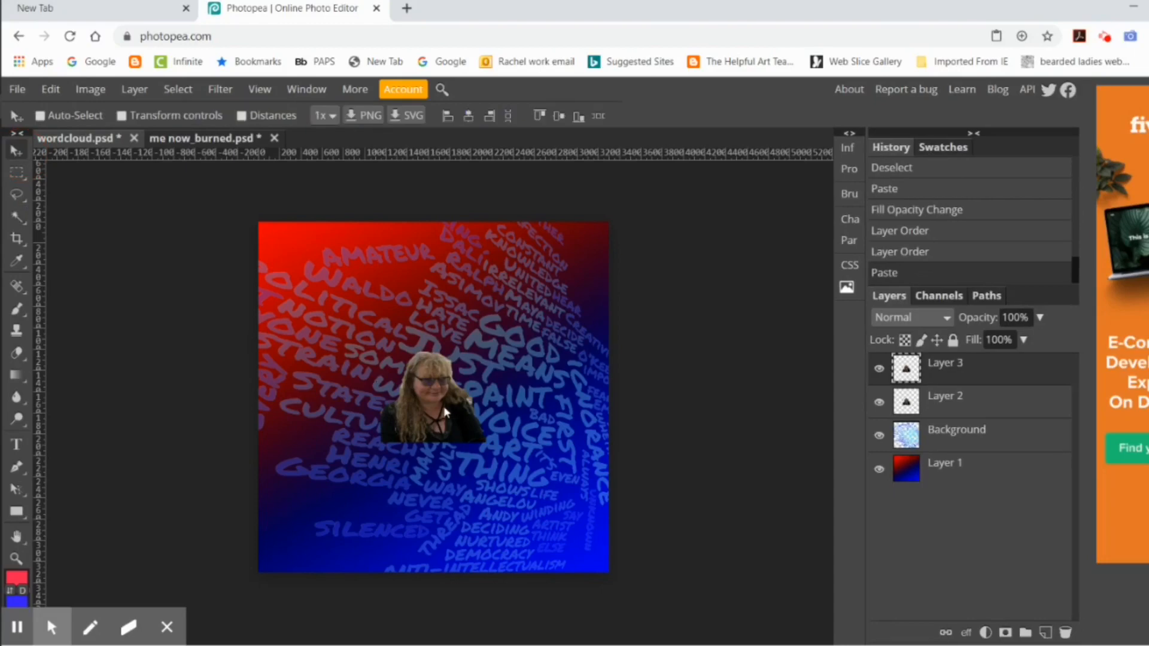
{"action": "left_click_drag", "start_coordinate": [446, 414], "coordinate": [314, 542]}
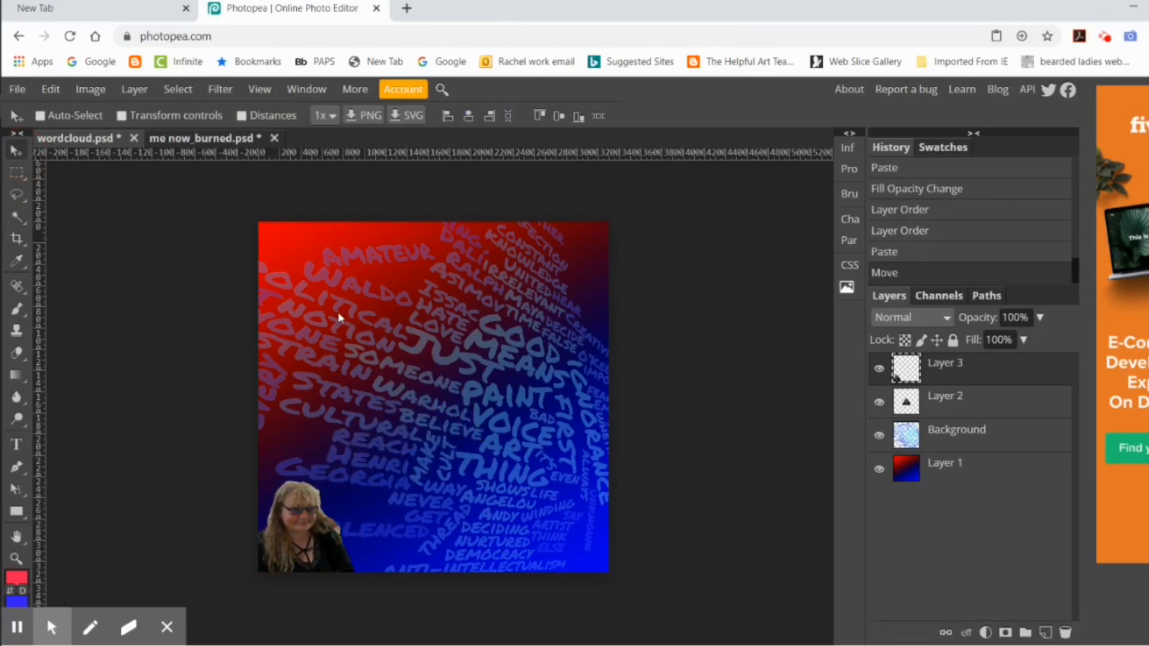
{"action": "left_click", "coordinate": [51, 89]}
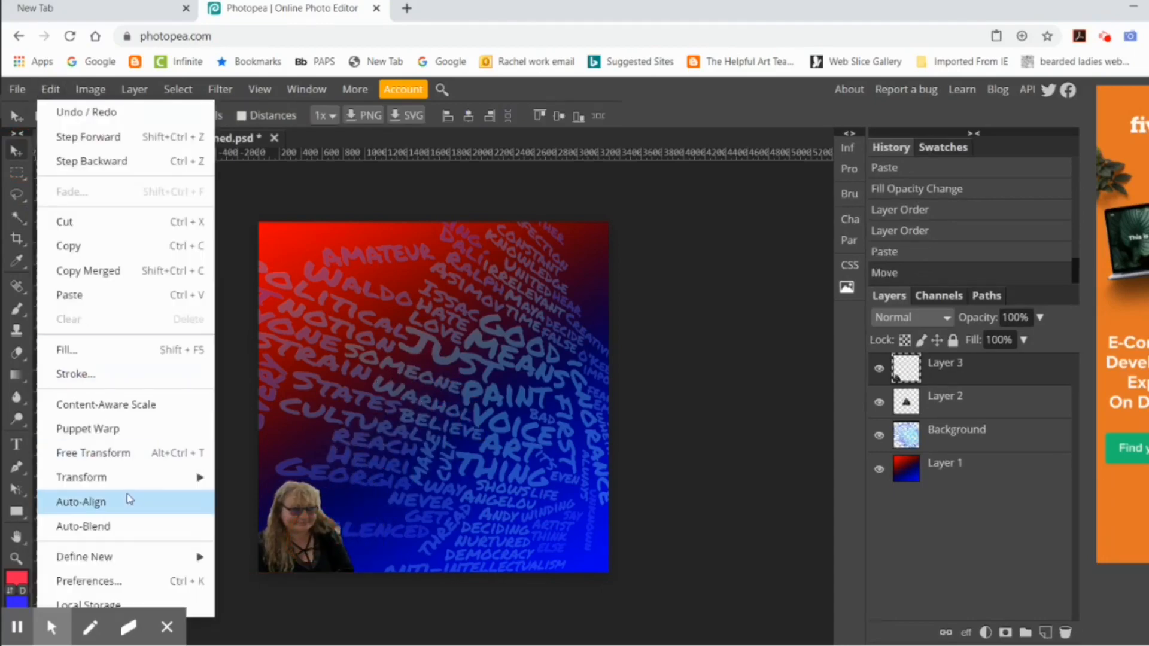
{"action": "mouse_move", "coordinate": [179, 475]}
{"action": "left_click", "coordinate": [323, 403]}
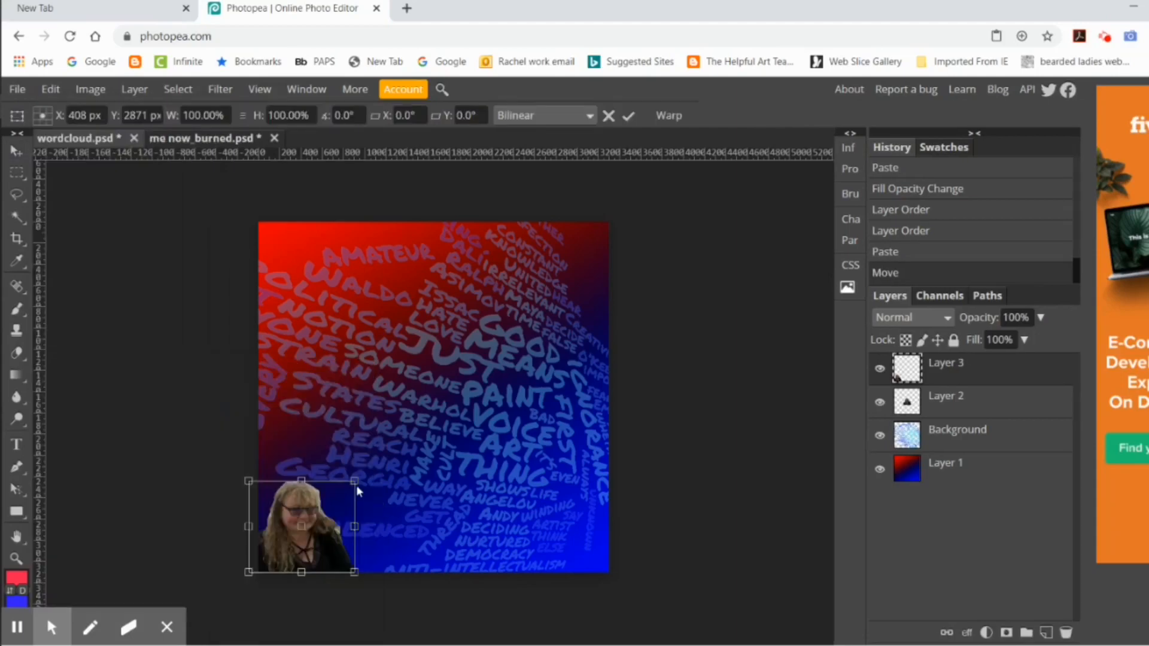
{"action": "mouse_move", "coordinate": [355, 482]}
{"action": "left_mouse_down"}
{"action": "mouse_move", "coordinate": [377, 441]}
{"action": "mouse_move", "coordinate": [485, 368]}
{"action": "mouse_move", "coordinate": [374, 482]}
{"action": "left_mouse_up"}
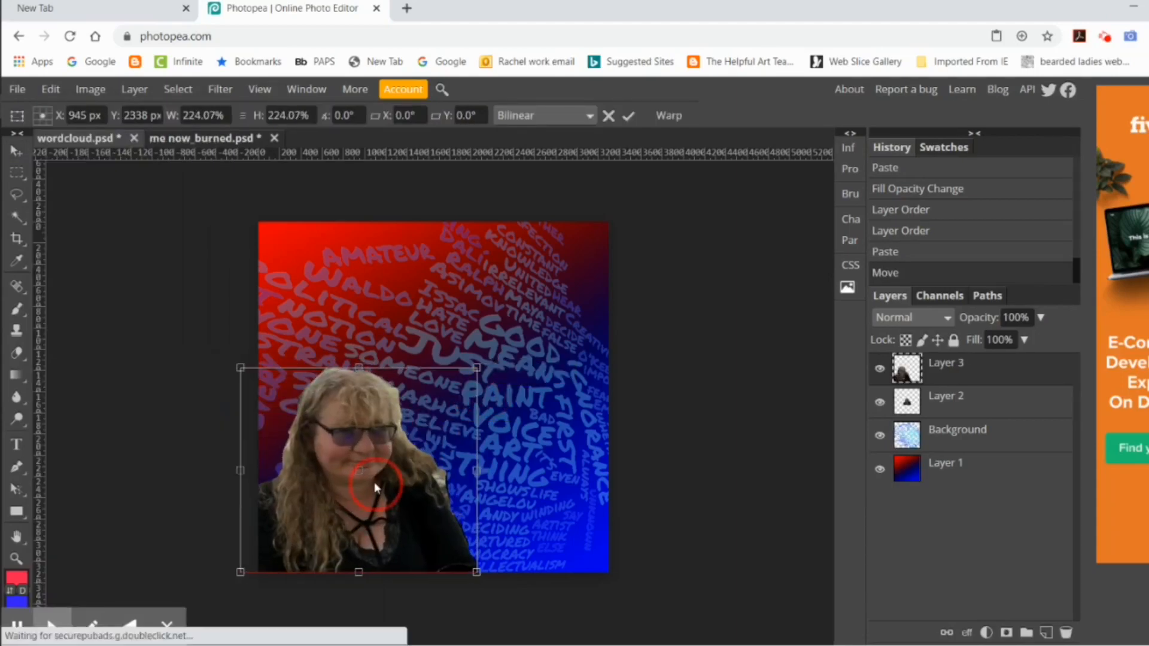
{"action": "left_click", "coordinate": [629, 116]}
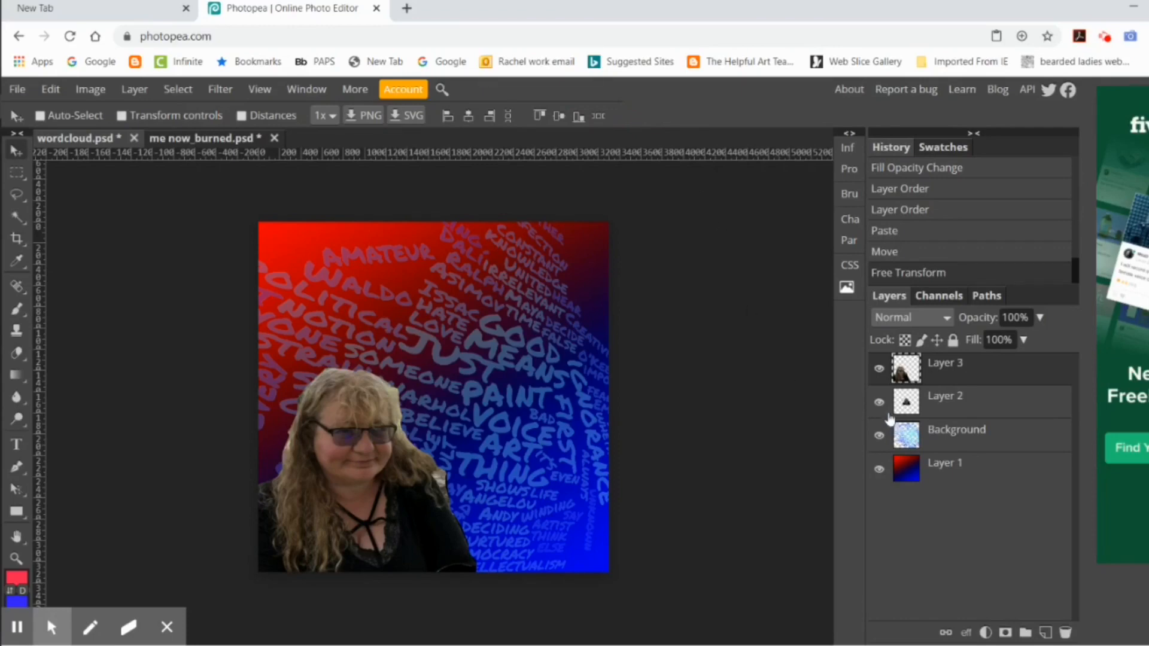
Step: Delete the redundant photo copy on Layer 2, and shift the word cloud layer slightly left
{"action": "right_click", "coordinate": [935, 402]}
{"action": "left_click", "coordinate": [990, 296]}
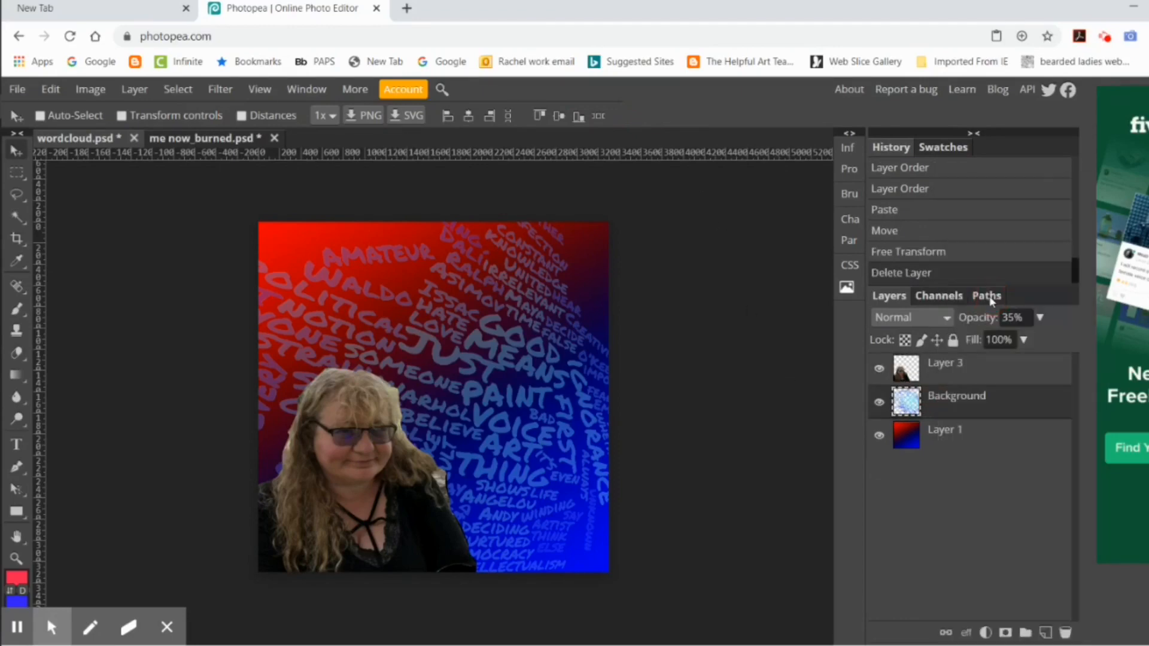
{"action": "left_click_drag", "start_coordinate": [798, 412], "coordinate": [760, 460]}
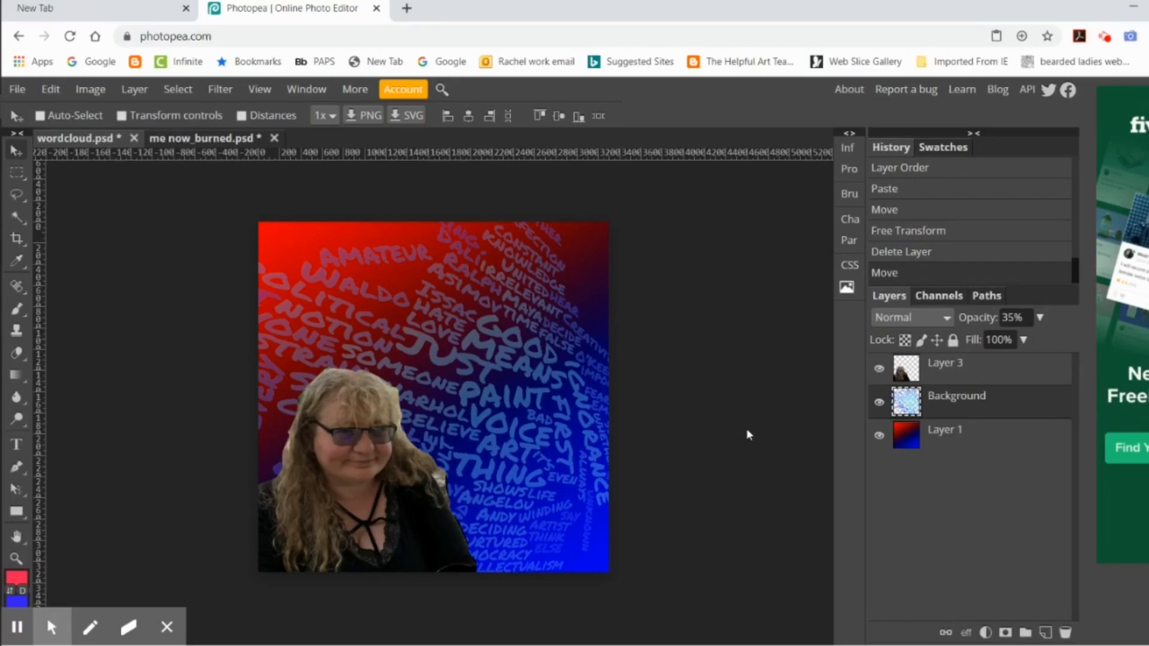
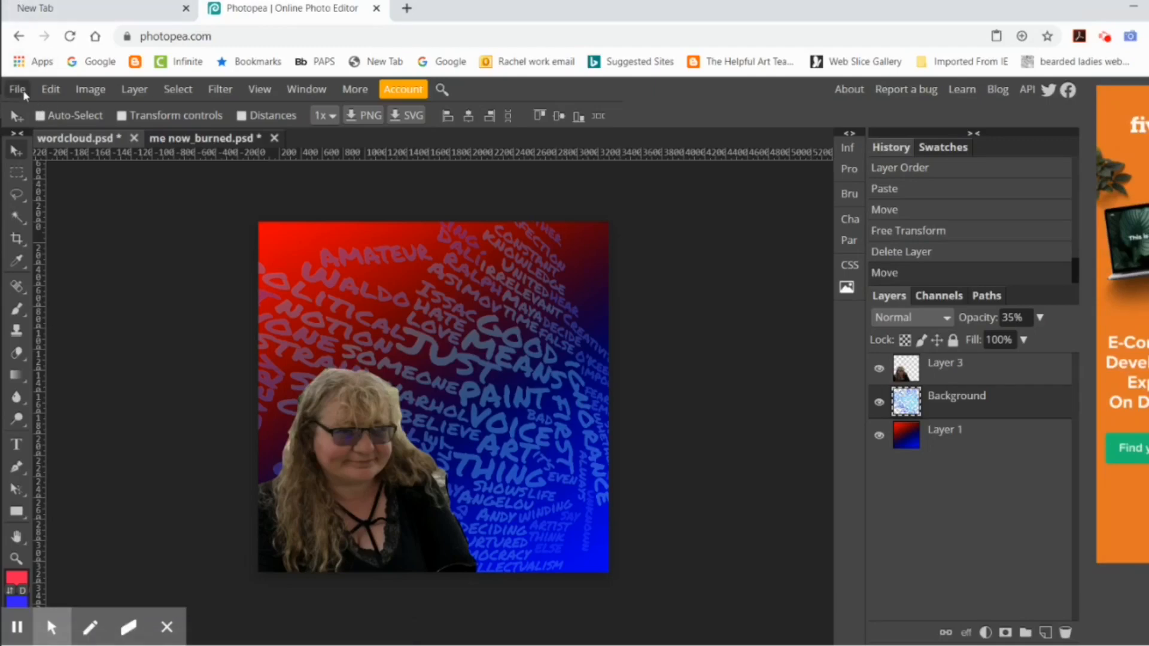
Step: Open the image IMG_0904 from the Downloads folder
{"action": "key", "text": "ctrl+o"}
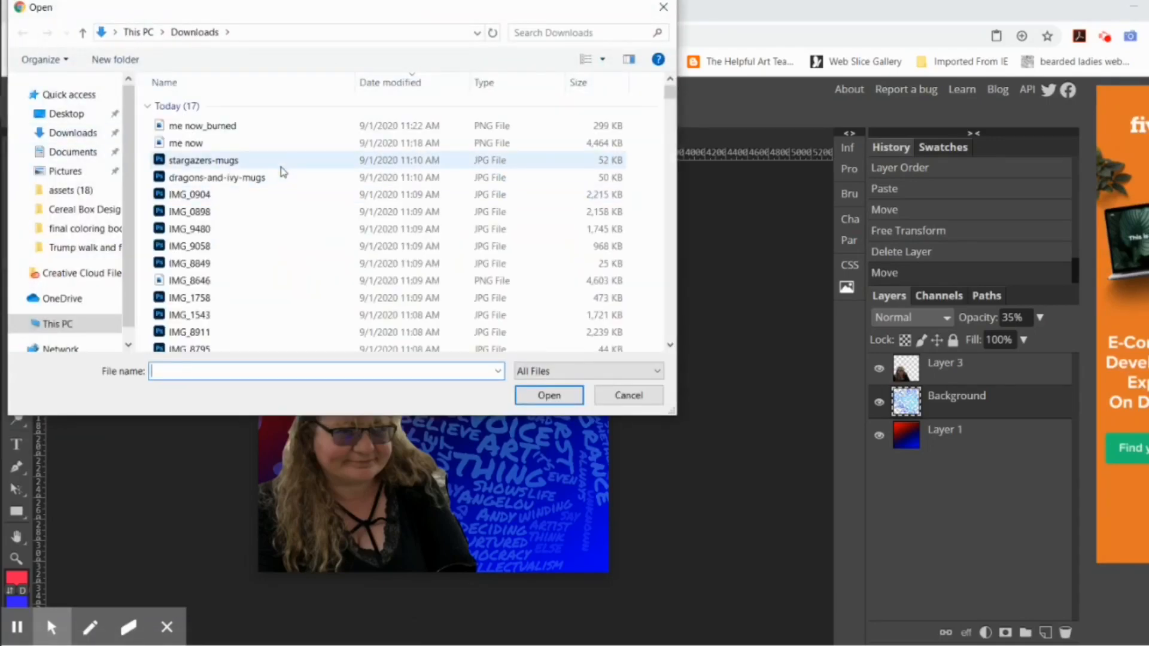
{"action": "left_click", "coordinate": [232, 195]}
{"action": "left_click", "coordinate": [559, 398]}
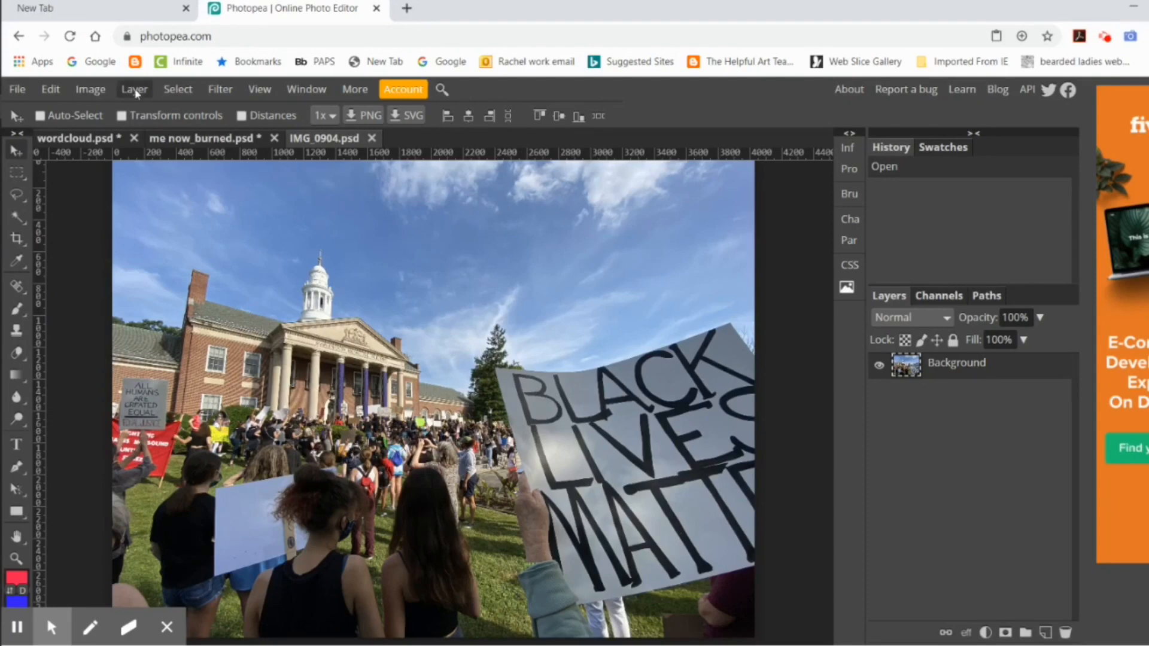
Step: Select the whole IMG_0904 photo and copy it at its original size
{"action": "left_click", "coordinate": [178, 89]}
{"action": "left_click", "coordinate": [182, 113]}
{"action": "left_click", "coordinate": [51, 90]}
{"action": "left_click", "coordinate": [98, 246]}
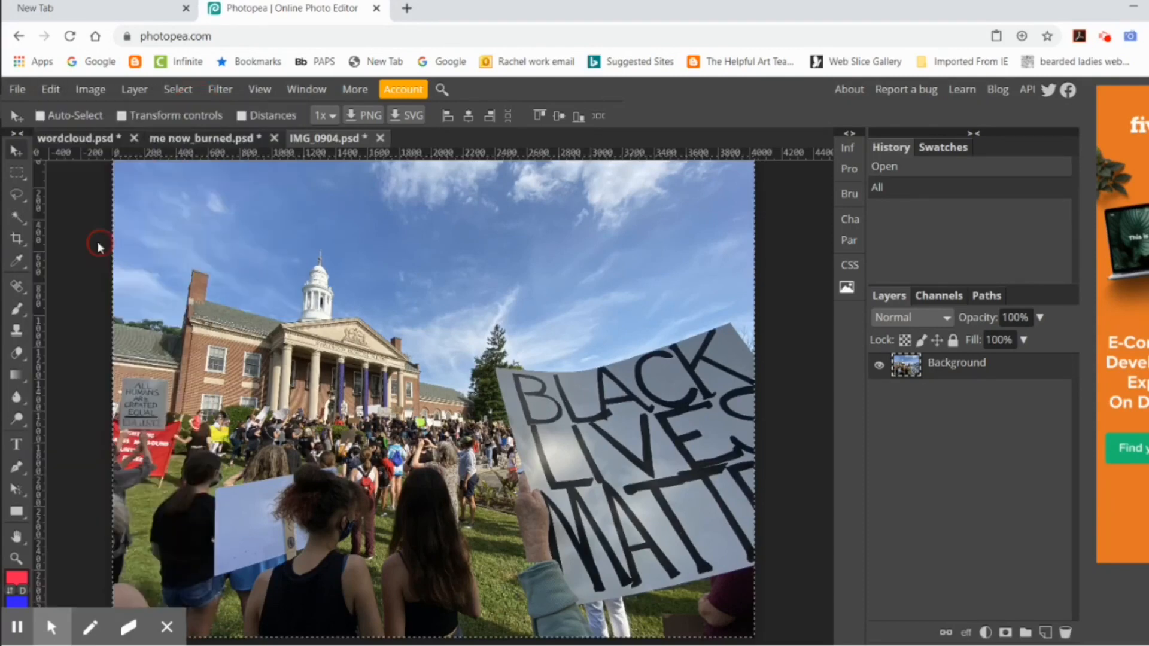
Step: Resize the IMG_0904 photo proportionally to a height of 5 inches at 300 DPI with resampling
{"action": "left_click", "coordinate": [91, 90]}
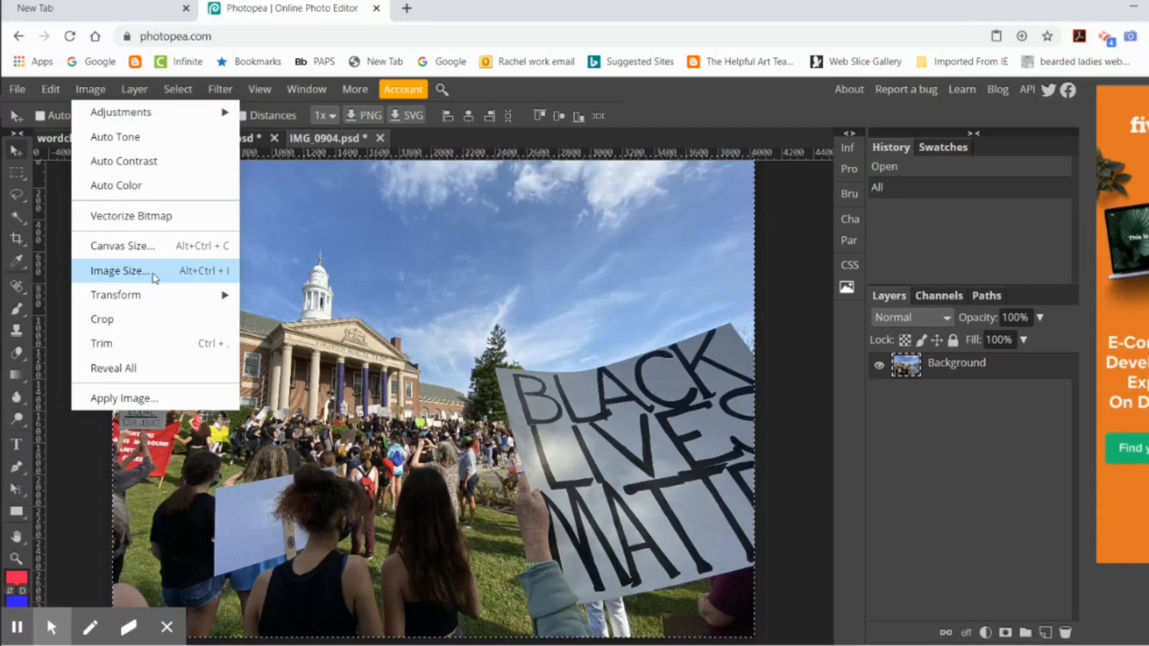
{"action": "left_click", "coordinate": [119, 271]}
{"action": "left_click", "coordinate": [193, 300]}
{"action": "type", "text": "300"}
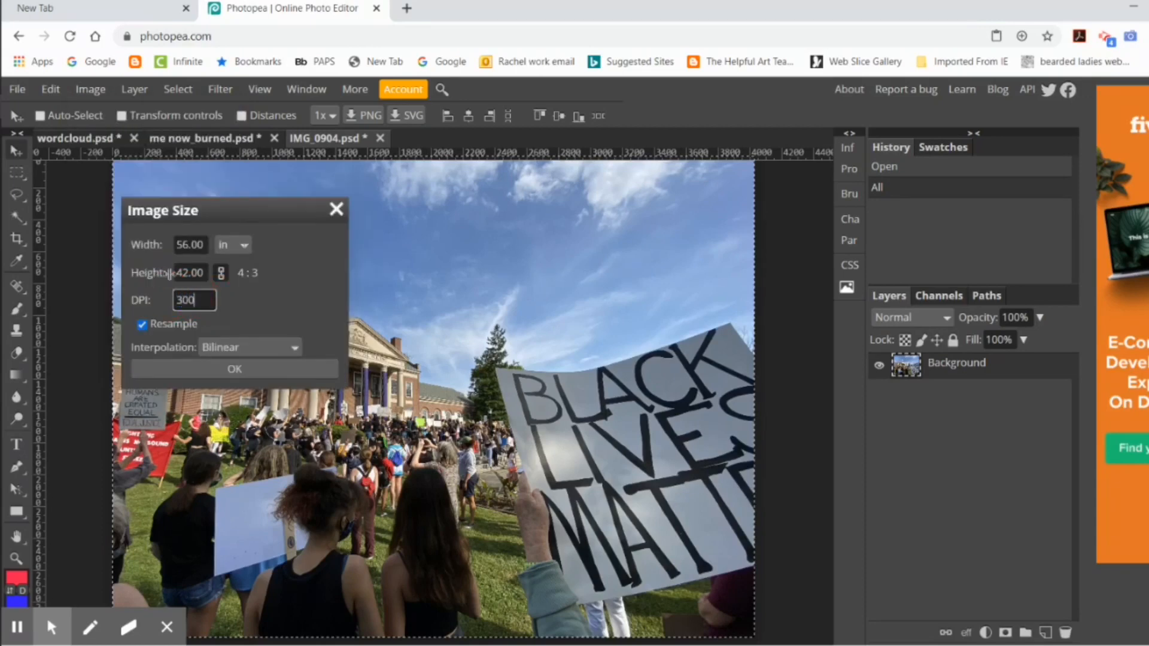
{"action": "left_click", "coordinate": [142, 274]}
{"action": "type", "text": "3.5"}
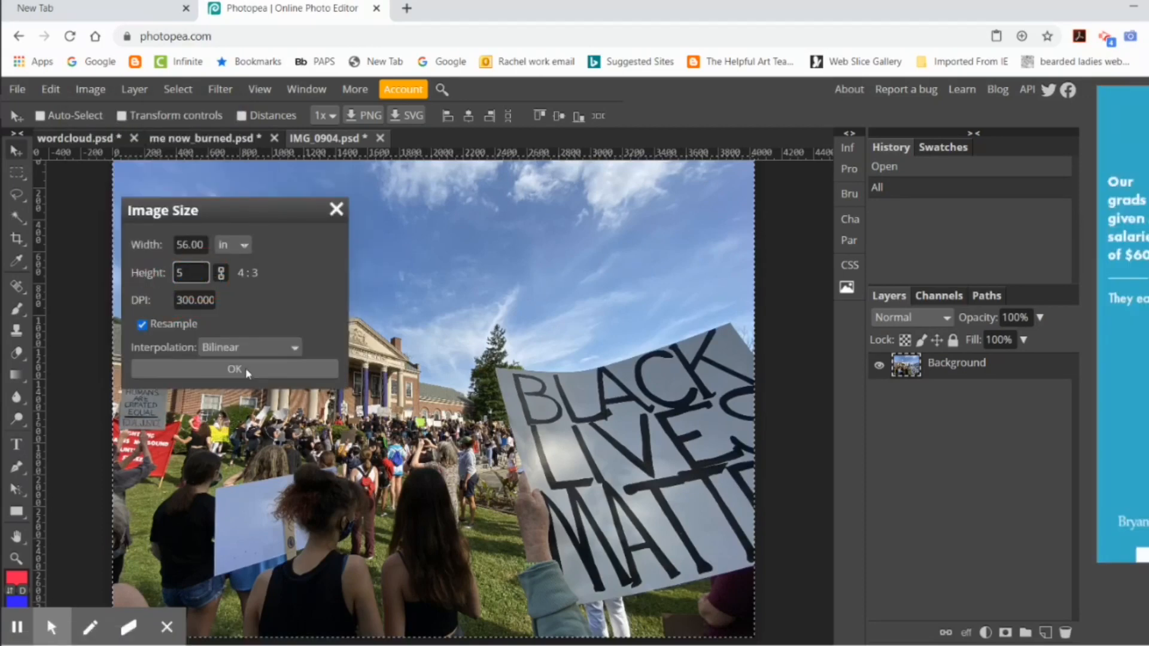
{"action": "left_click", "coordinate": [245, 368]}
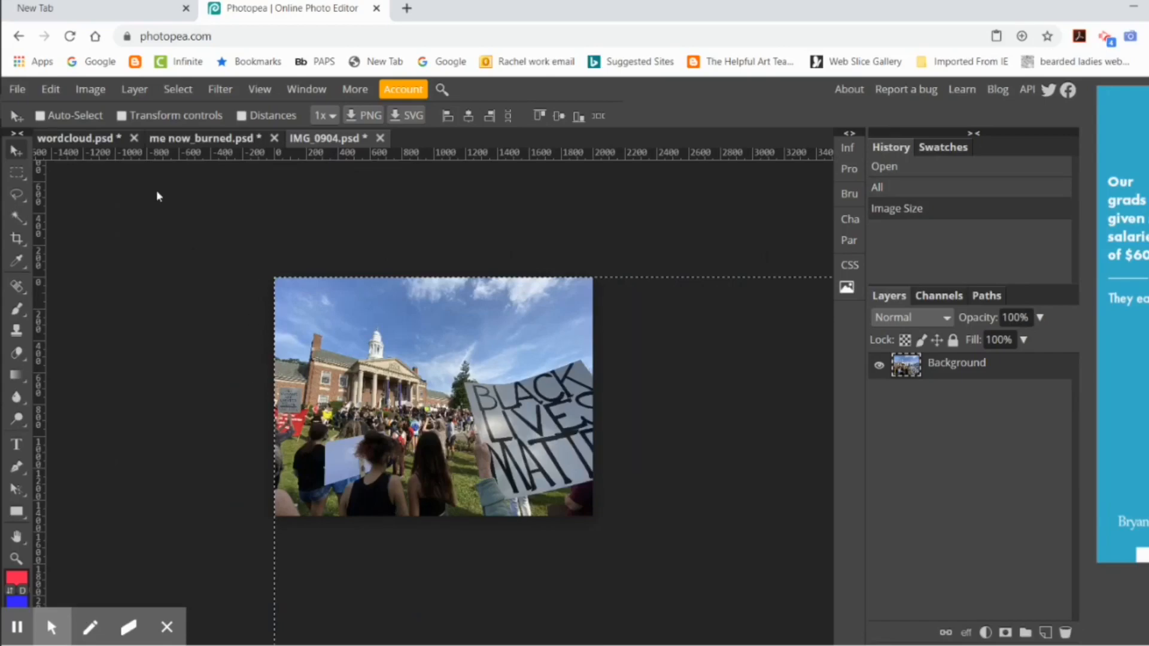
Step: Reselect the entire resized photo, copy it, and paste it into the wordcloud document
{"action": "left_click", "coordinate": [171, 89]}
{"action": "left_click", "coordinate": [192, 136]}
{"action": "left_click", "coordinate": [178, 89]}
{"action": "left_click", "coordinate": [179, 111]}
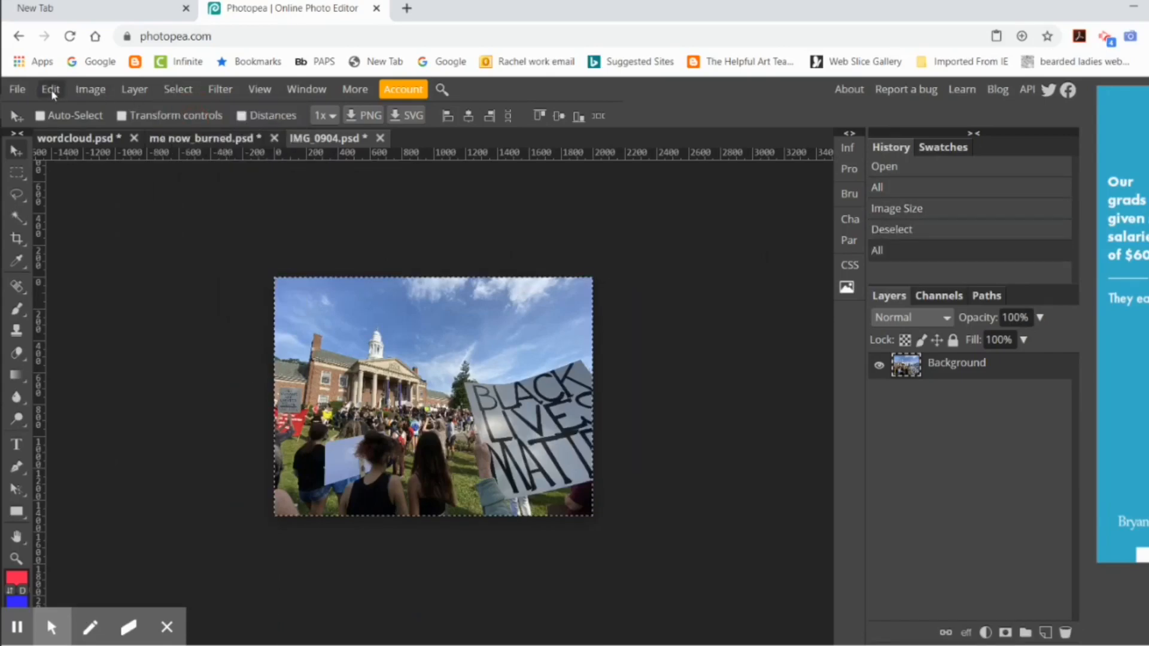
{"action": "left_click", "coordinate": [50, 88]}
{"action": "left_click", "coordinate": [97, 250]}
{"action": "left_click", "coordinate": [100, 138]}
{"action": "left_click", "coordinate": [51, 89]}
{"action": "left_click", "coordinate": [96, 303]}
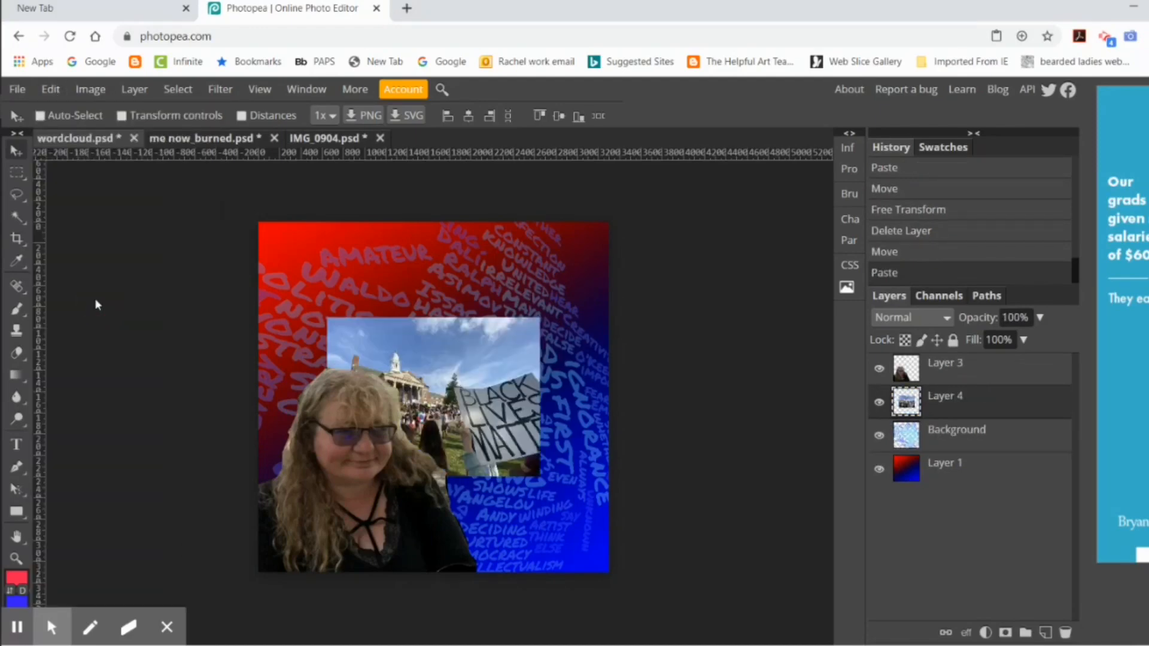
Step: Scale the pasted protest photo down proportionally to about 62.6%
{"action": "left_click", "coordinate": [50, 88]}
{"action": "mouse_move", "coordinate": [90, 475]}
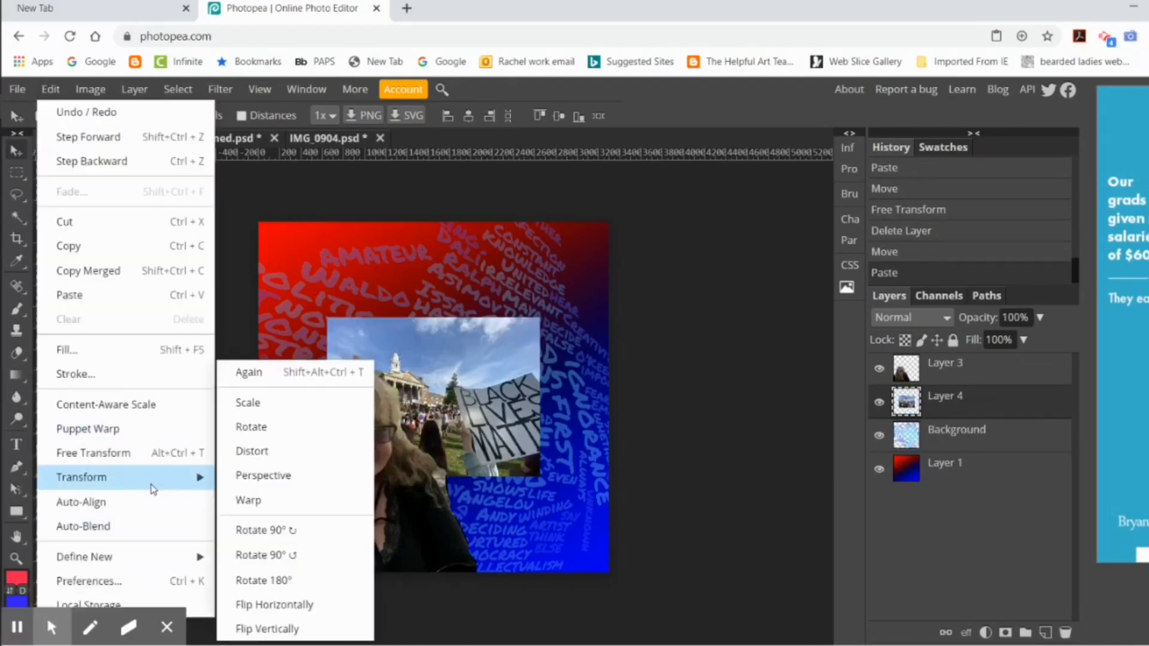
{"action": "left_click", "coordinate": [249, 402]}
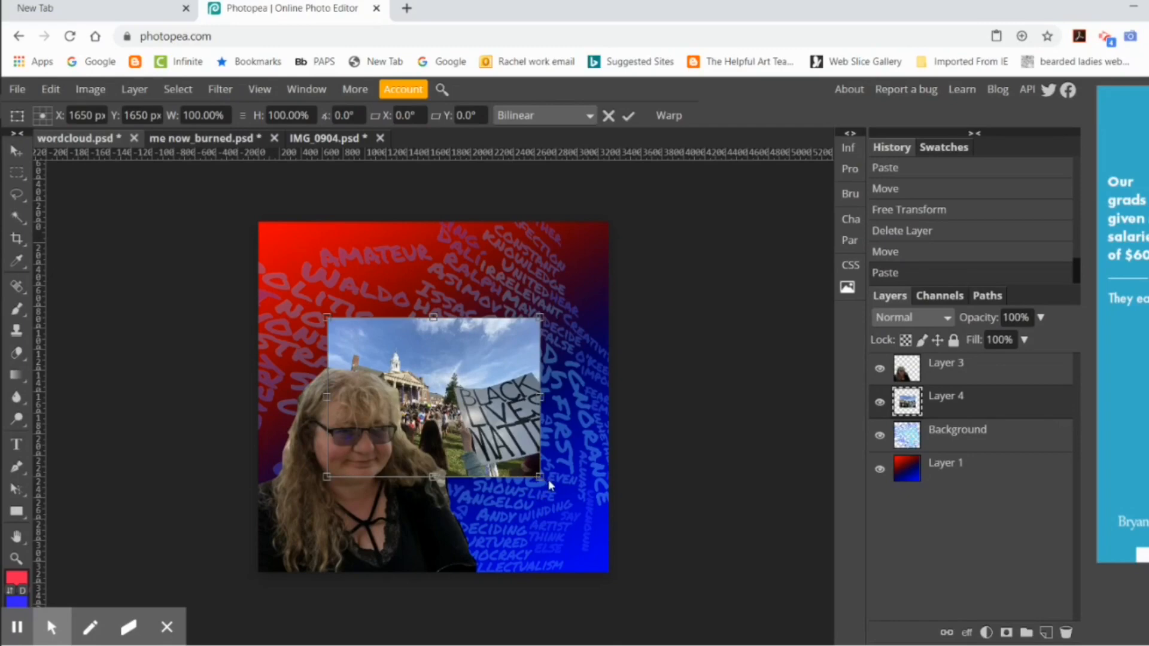
{"action": "left_click_drag", "start_coordinate": [549, 482], "coordinate": [462, 391]}
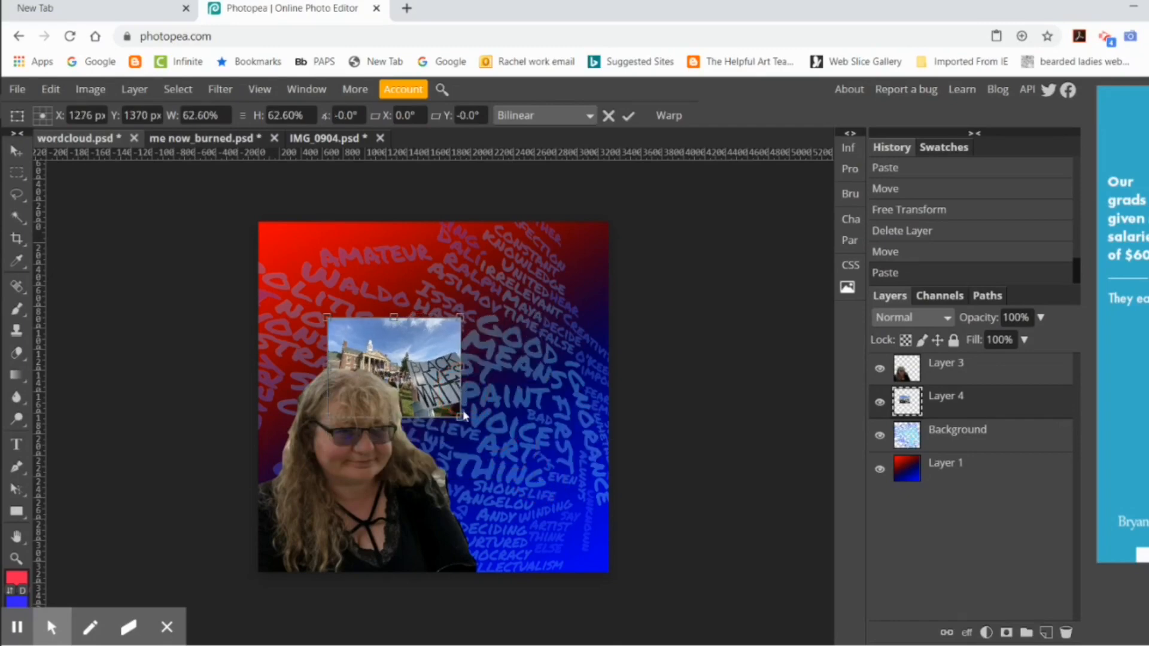
Step: Rotate the protest photo counterclockwise by about 23.7° and place it in the artwork's upper-left corner
{"action": "left_click", "coordinate": [50, 88]}
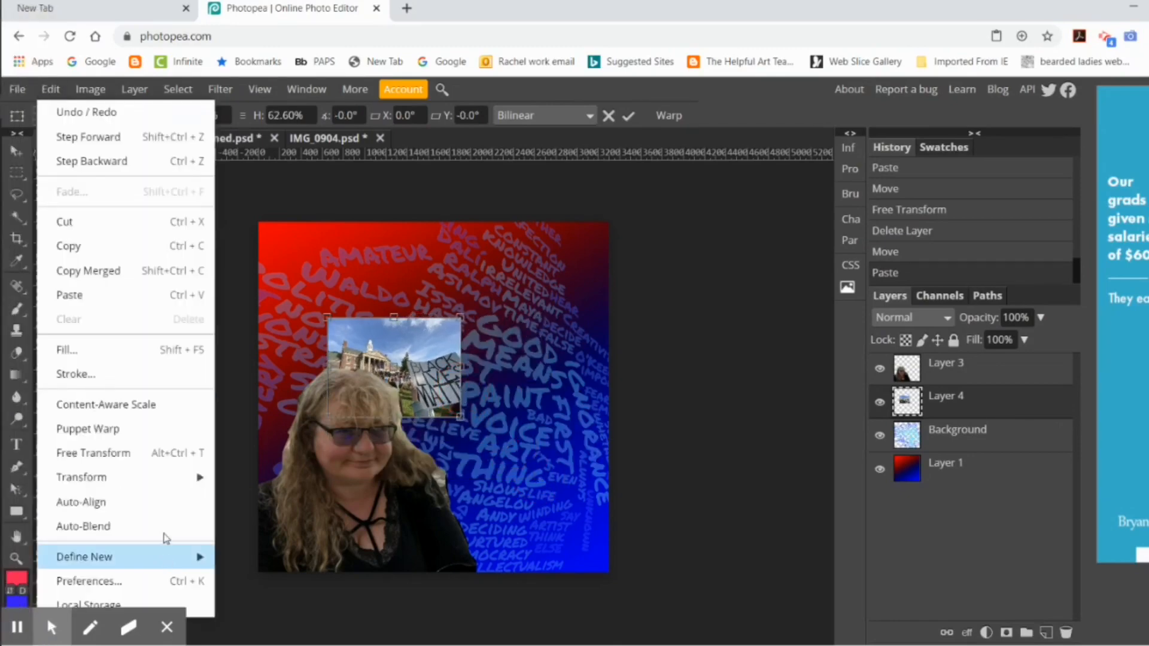
{"action": "mouse_move", "coordinate": [90, 477]}
{"action": "left_click", "coordinate": [311, 425]}
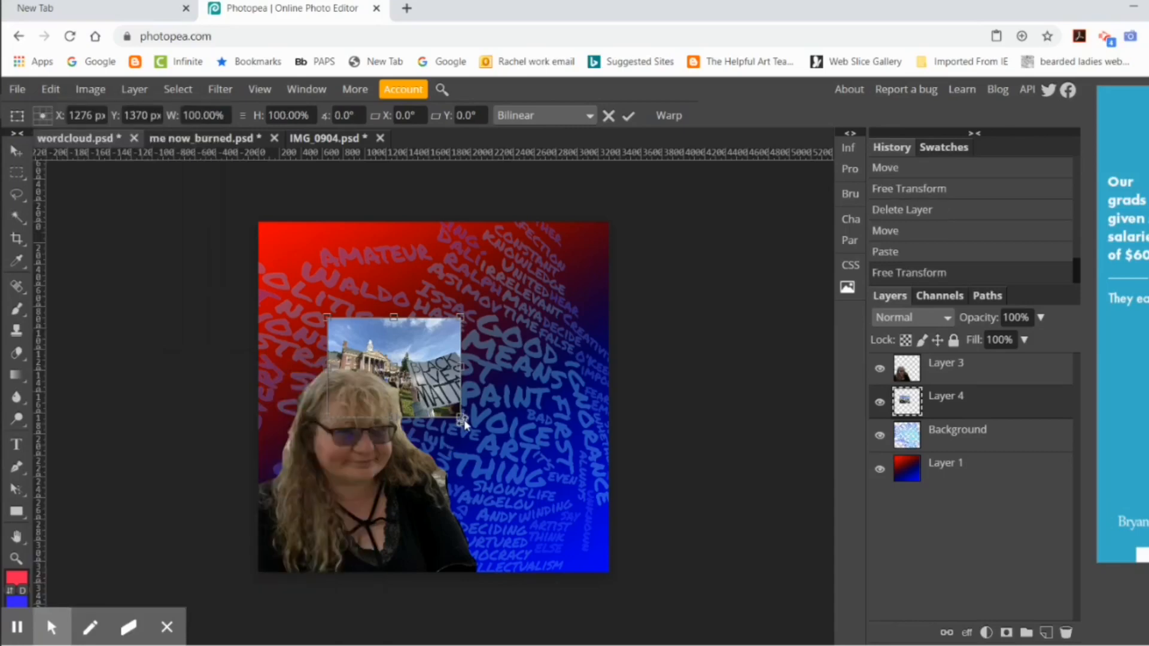
{"action": "left_click_drag", "start_coordinate": [464, 422], "coordinate": [495, 365]}
{"action": "left_click_drag", "start_coordinate": [426, 354], "coordinate": [453, 309]}
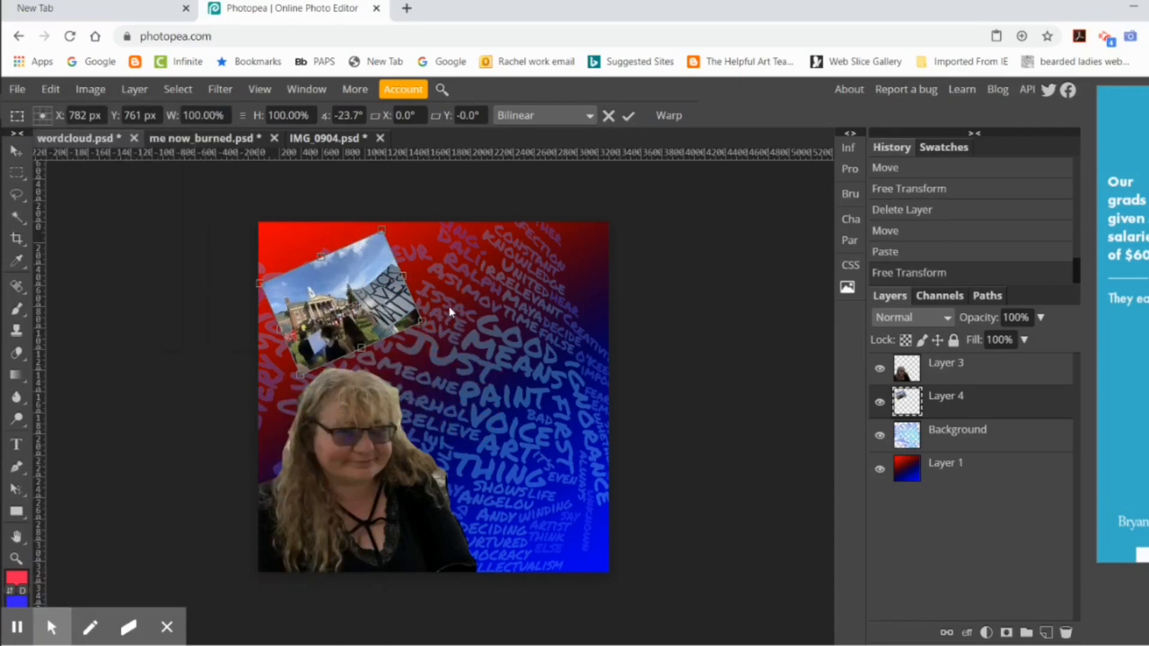
{"action": "left_click", "coordinate": [628, 116]}
Step: Lower the protest photo layer's opacity to 67%
{"action": "left_click", "coordinate": [1040, 317]}
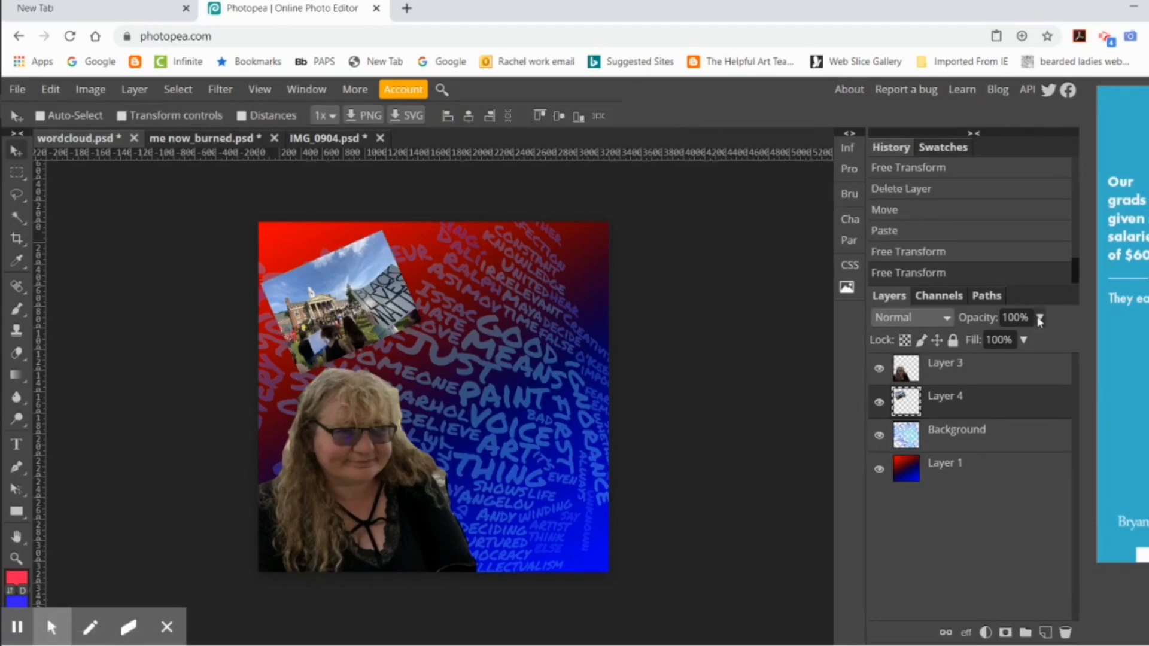
{"action": "left_click_drag", "start_coordinate": [1045, 341], "coordinate": [1019, 343]}
{"action": "left_click", "coordinate": [811, 395]}
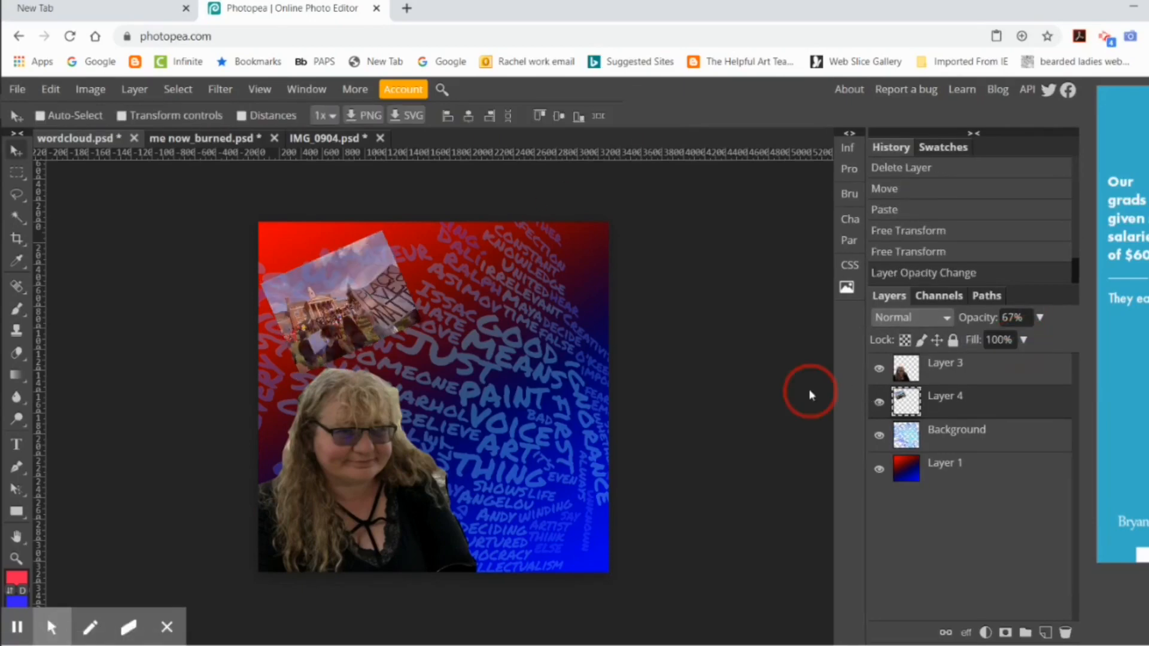
{"action": "left_click", "coordinate": [17, 88]}
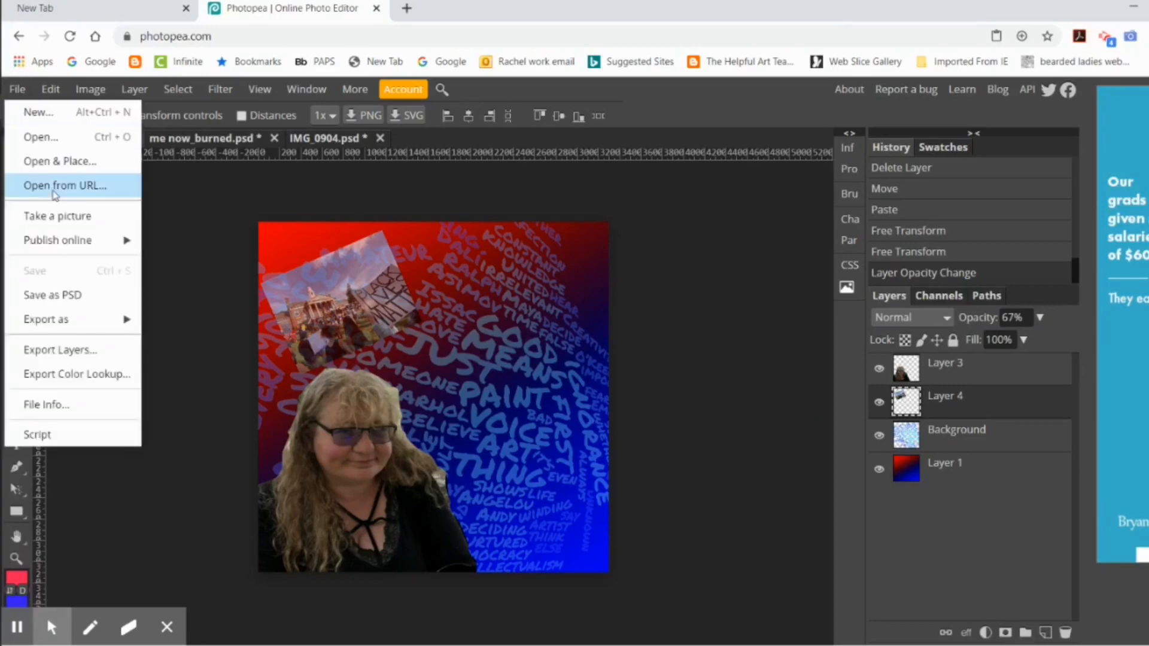
{"action": "left_click", "coordinate": [24, 136]}
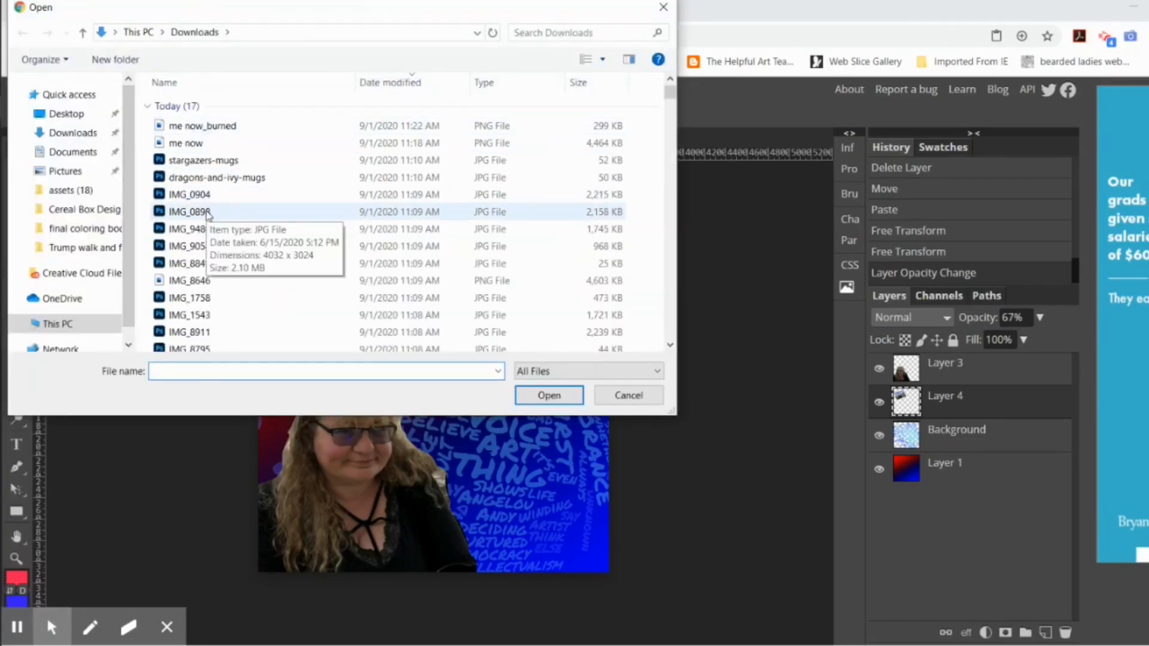
{"action": "double_click", "coordinate": [203, 231]}
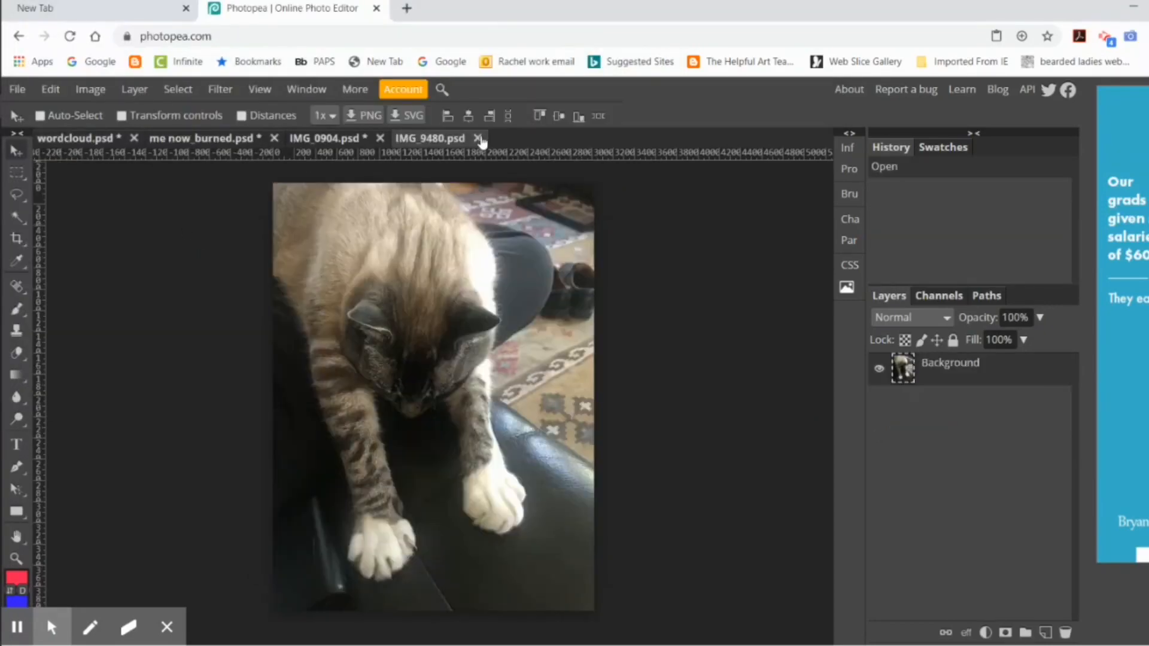
{"action": "left_click", "coordinate": [478, 138]}
Step: Show the Downloads files as large icons and open the line drawing IMG_1543
{"action": "left_click", "coordinate": [17, 88]}
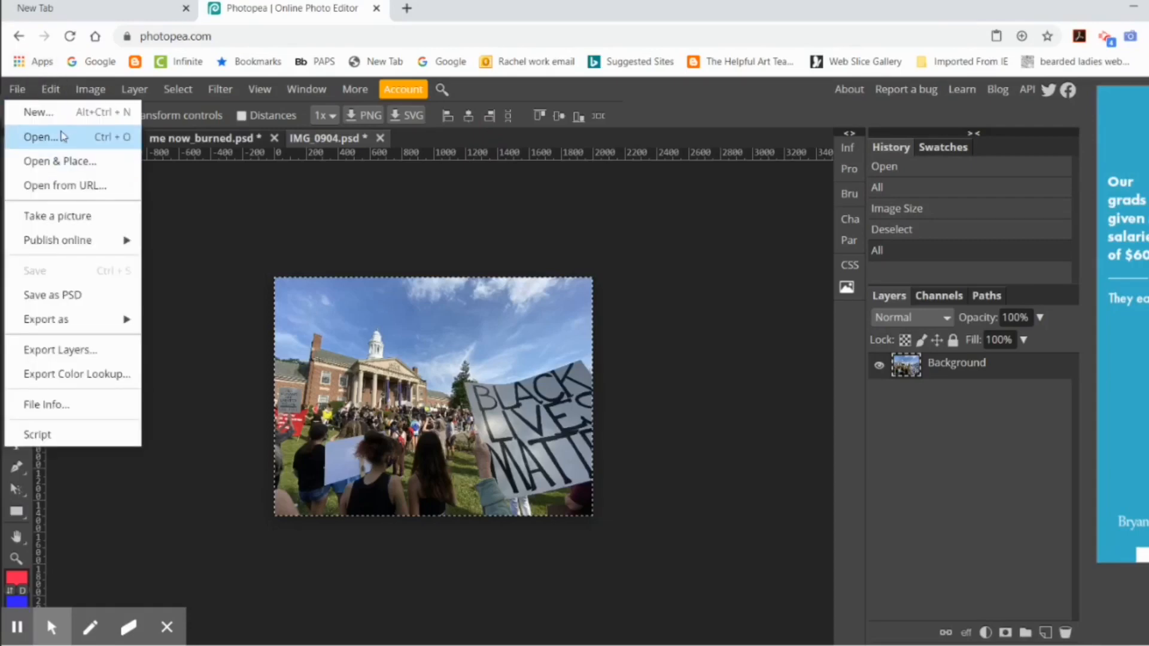
{"action": "left_click", "coordinate": [35, 137]}
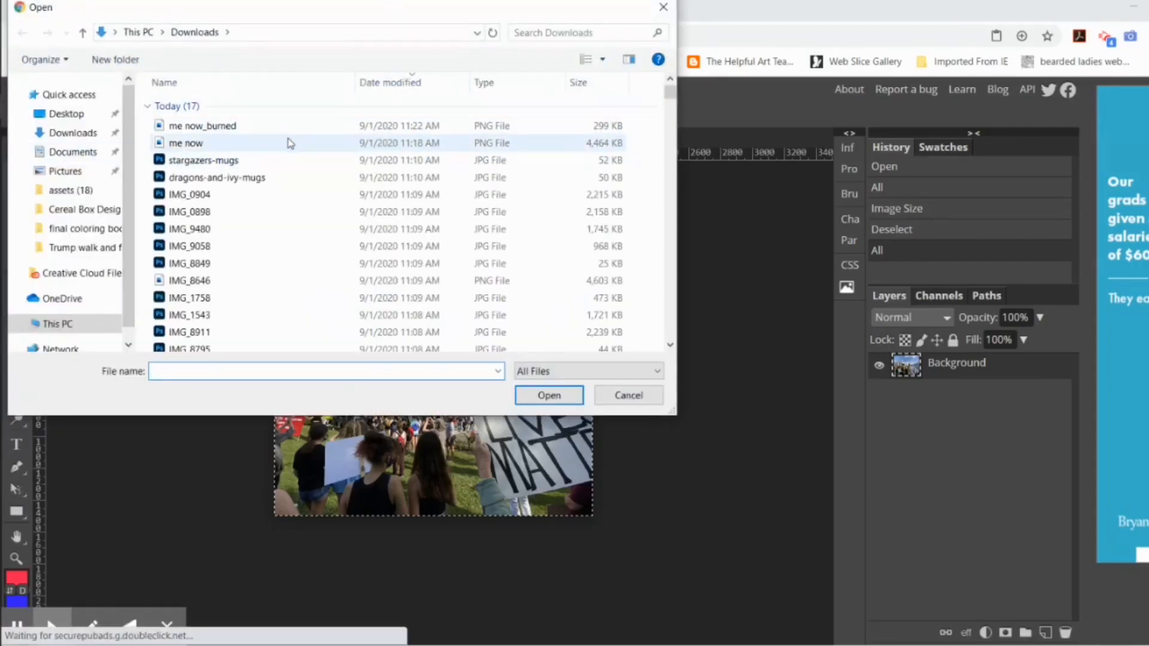
{"action": "left_click", "coordinate": [603, 60]}
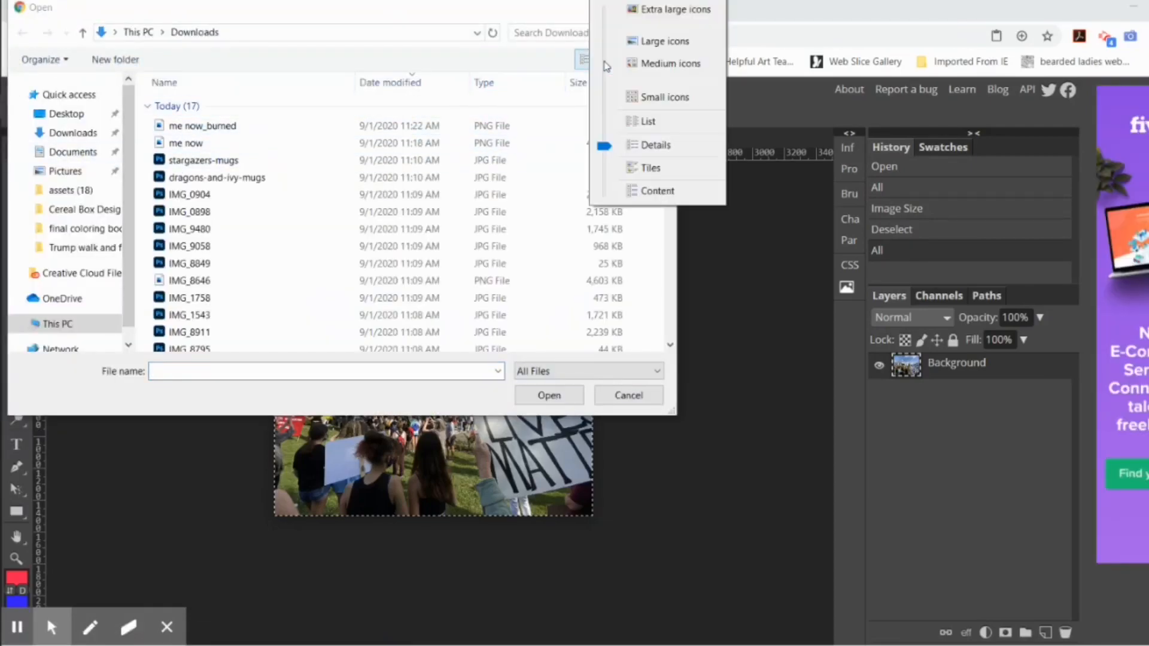
{"action": "left_click", "coordinate": [635, 42]}
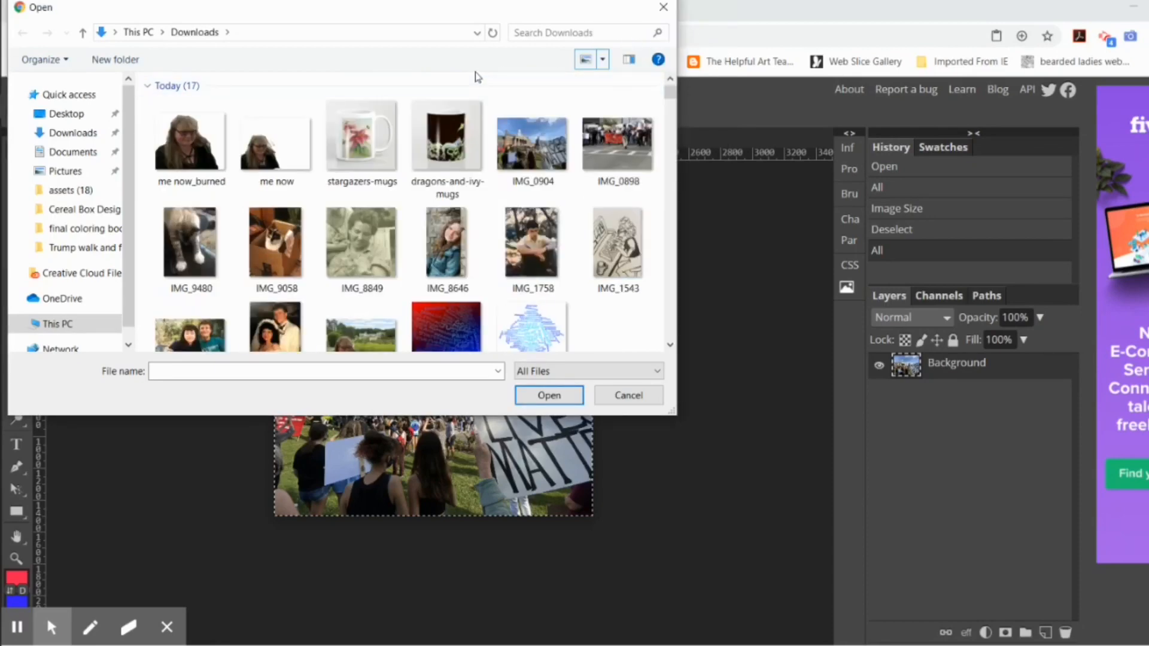
{"action": "scroll", "coordinate": [448, 144], "scroll_direction": "down", "scroll_amount": 1}
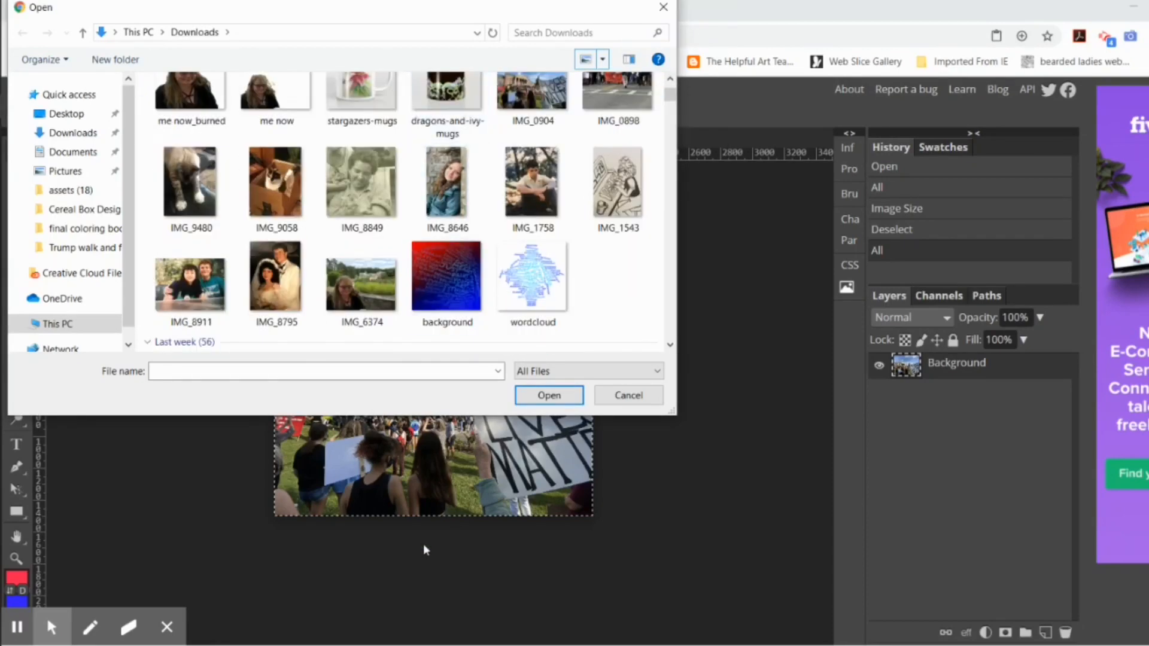
{"action": "scroll", "coordinate": [462, 271], "scroll_direction": "up", "scroll_amount": 1}
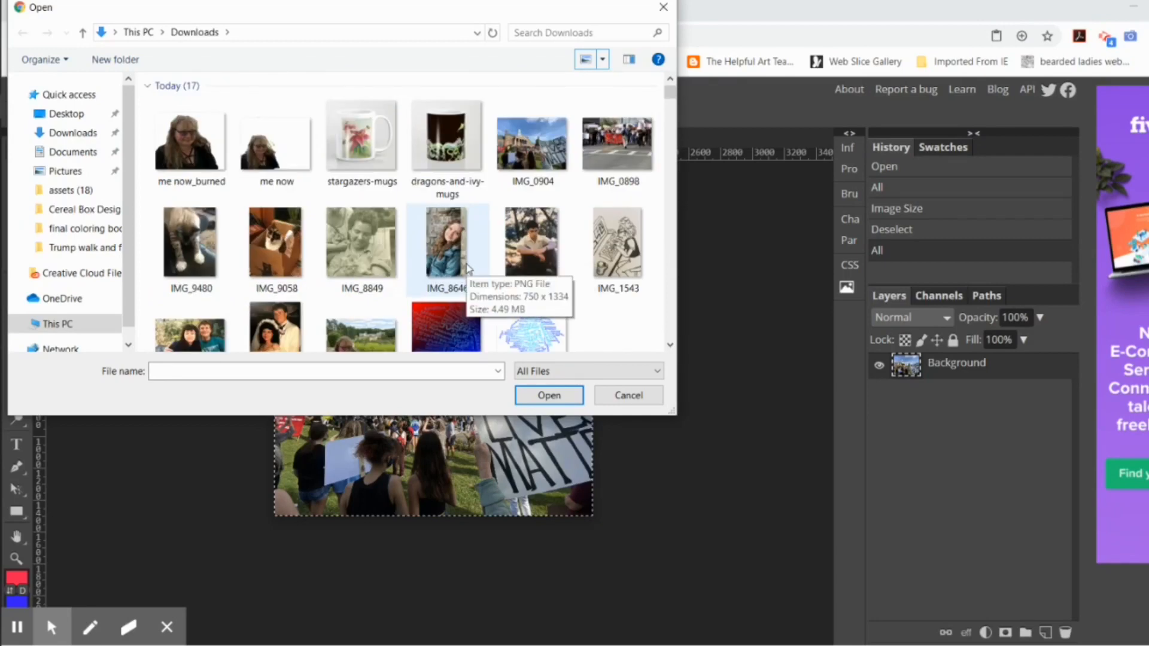
{"action": "double_click", "coordinate": [620, 246]}
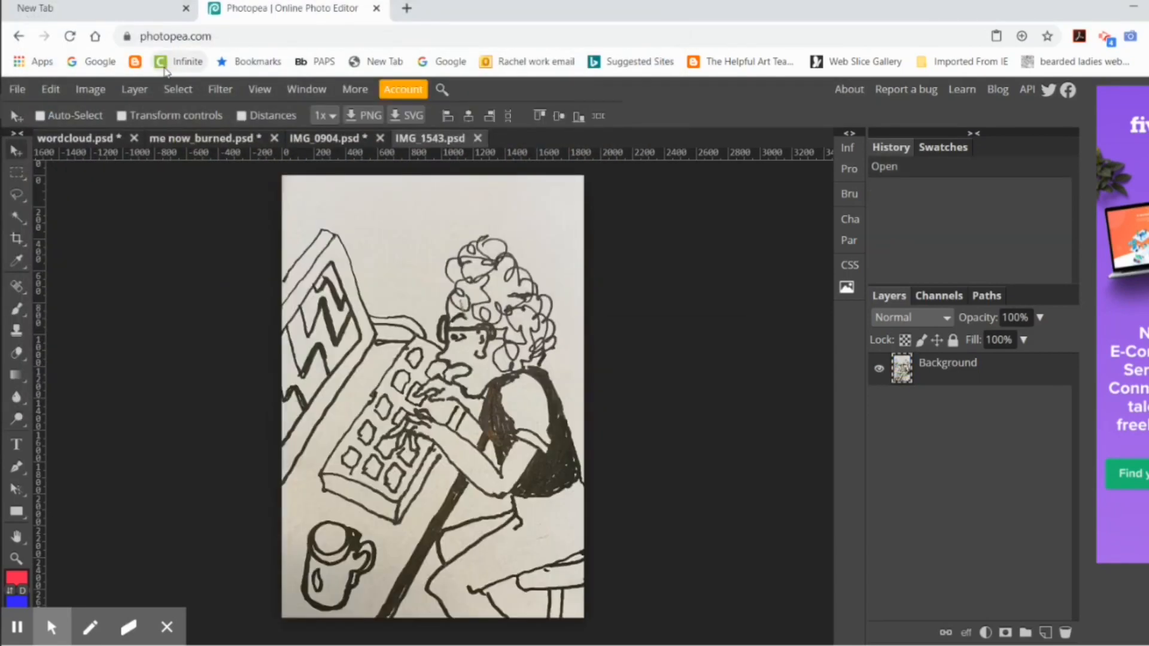
Step: Select the drawing's light paper areas with Color Range at a fuzziness of 136
{"action": "left_click", "coordinate": [178, 89]}
{"action": "left_click", "coordinate": [191, 246]}
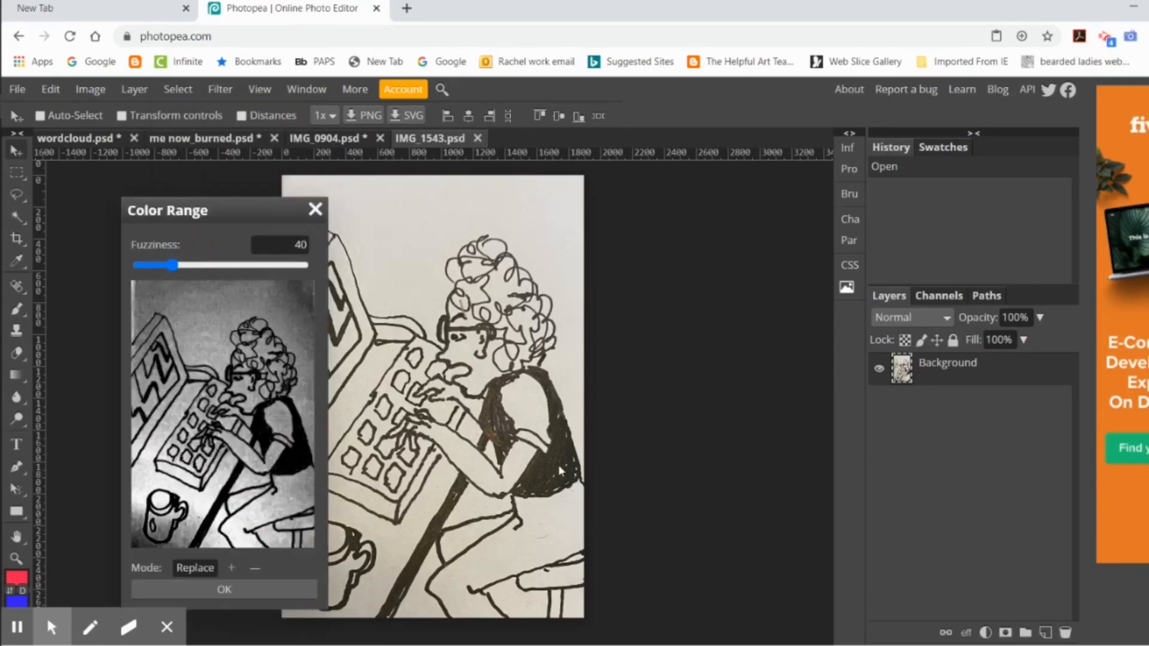
{"action": "left_click_drag", "start_coordinate": [172, 265], "coordinate": [252, 265]}
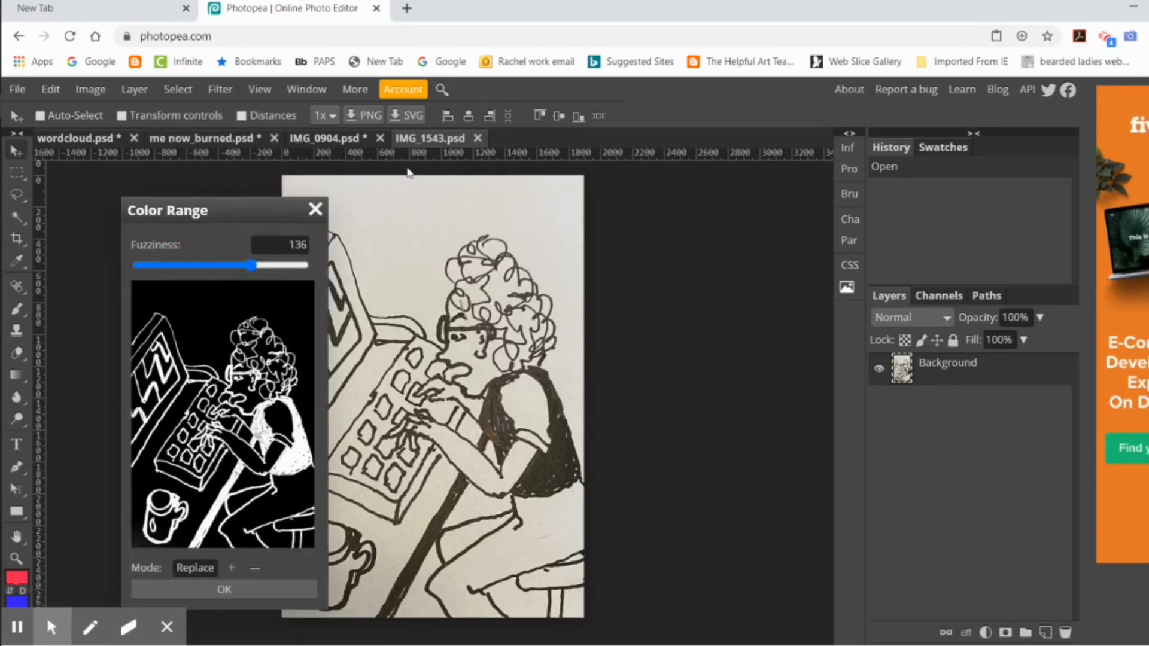
{"action": "left_click", "coordinate": [719, 242]}
{"action": "left_click", "coordinate": [230, 593]}
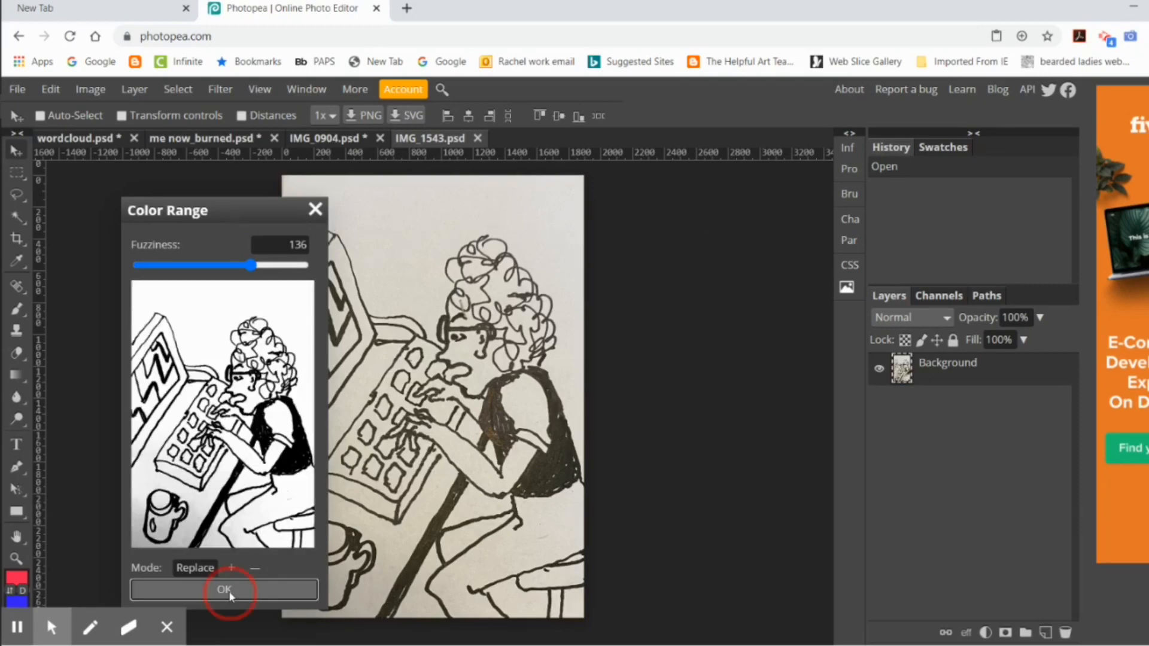
Step: Try copying the selected paper areas into the wordcloud document, and undo the paste
{"action": "left_click", "coordinate": [51, 90]}
{"action": "left_click", "coordinate": [48, 250]}
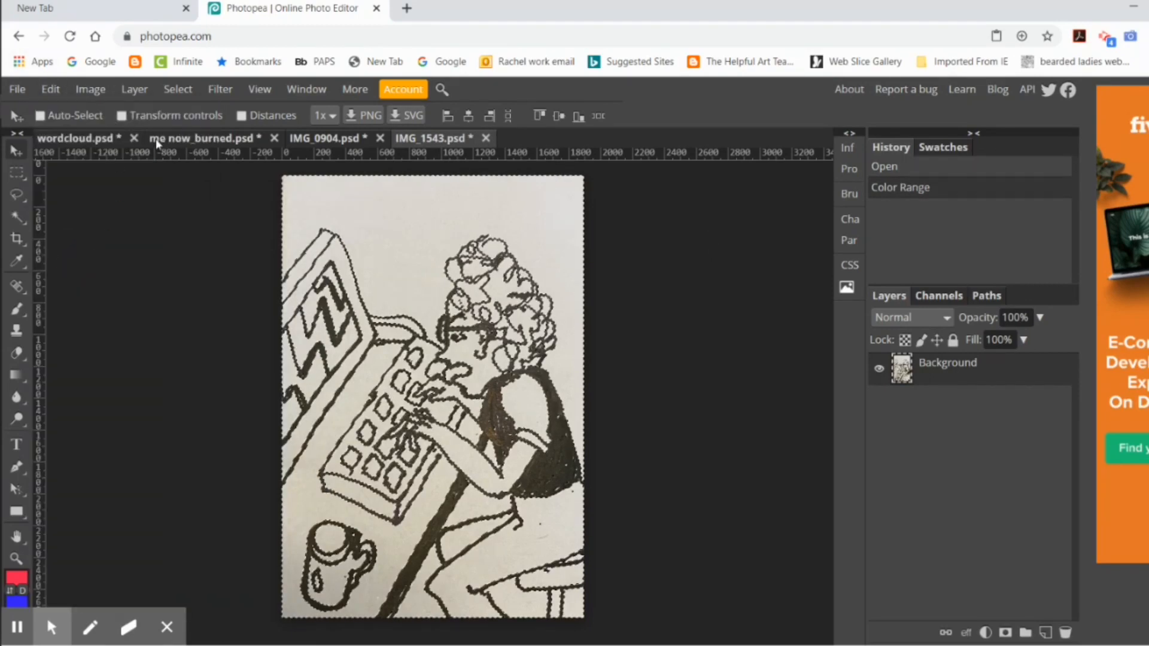
{"action": "left_click", "coordinate": [113, 141]}
{"action": "left_click", "coordinate": [50, 90]}
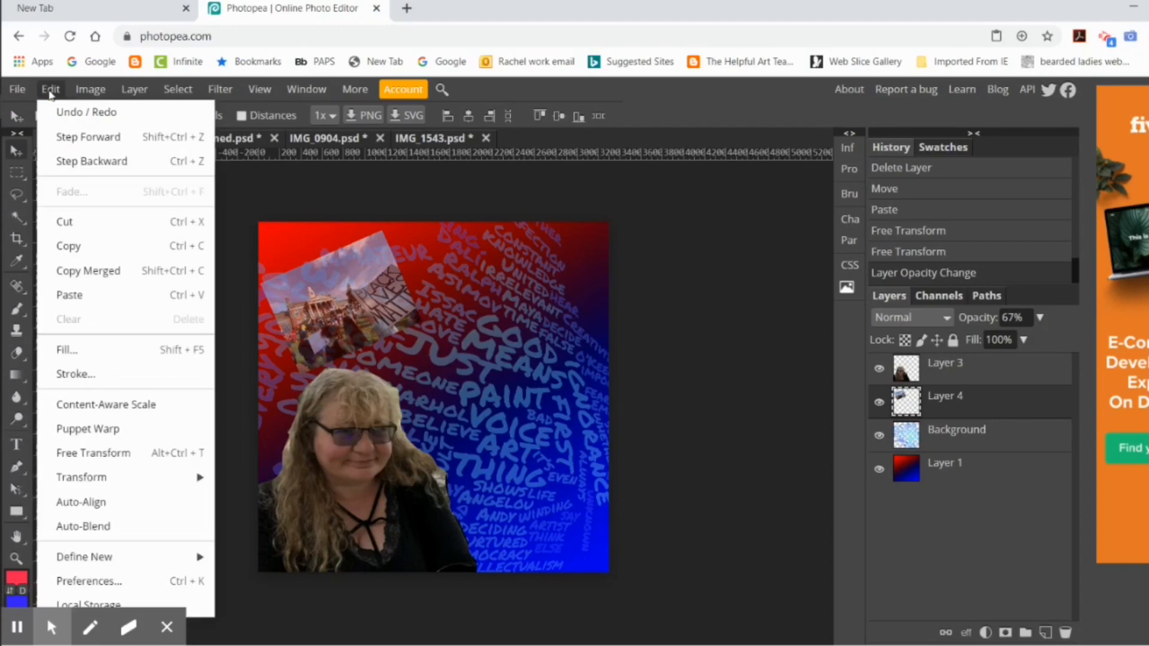
{"action": "left_click", "coordinate": [84, 300]}
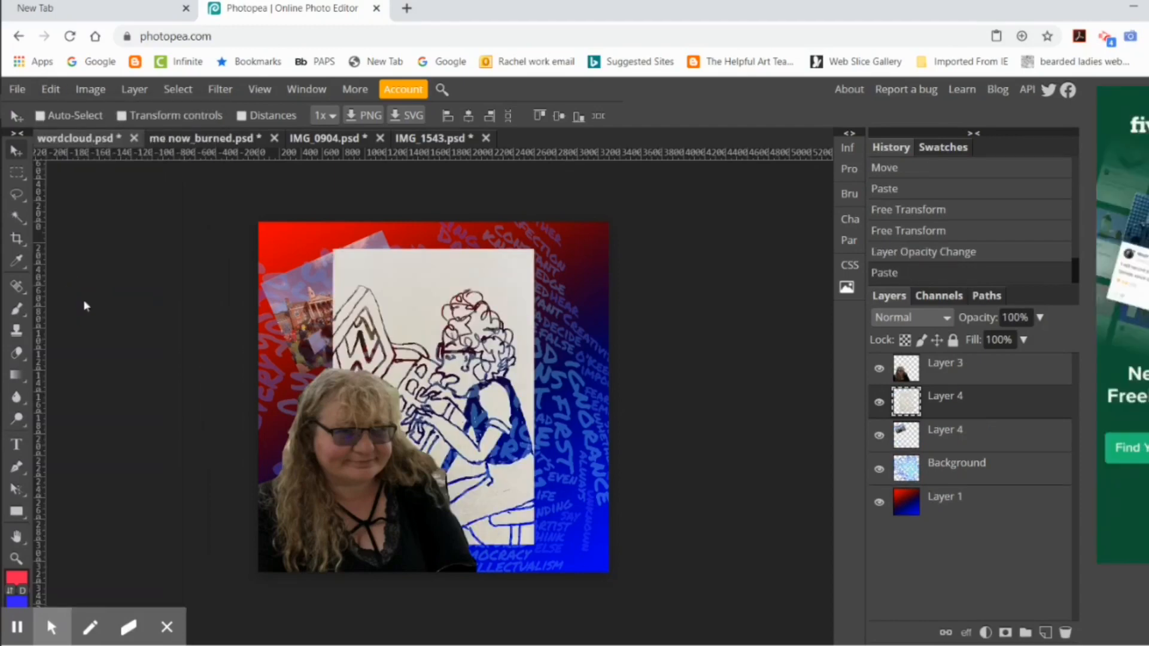
{"action": "key", "text": "ctrl+z"}
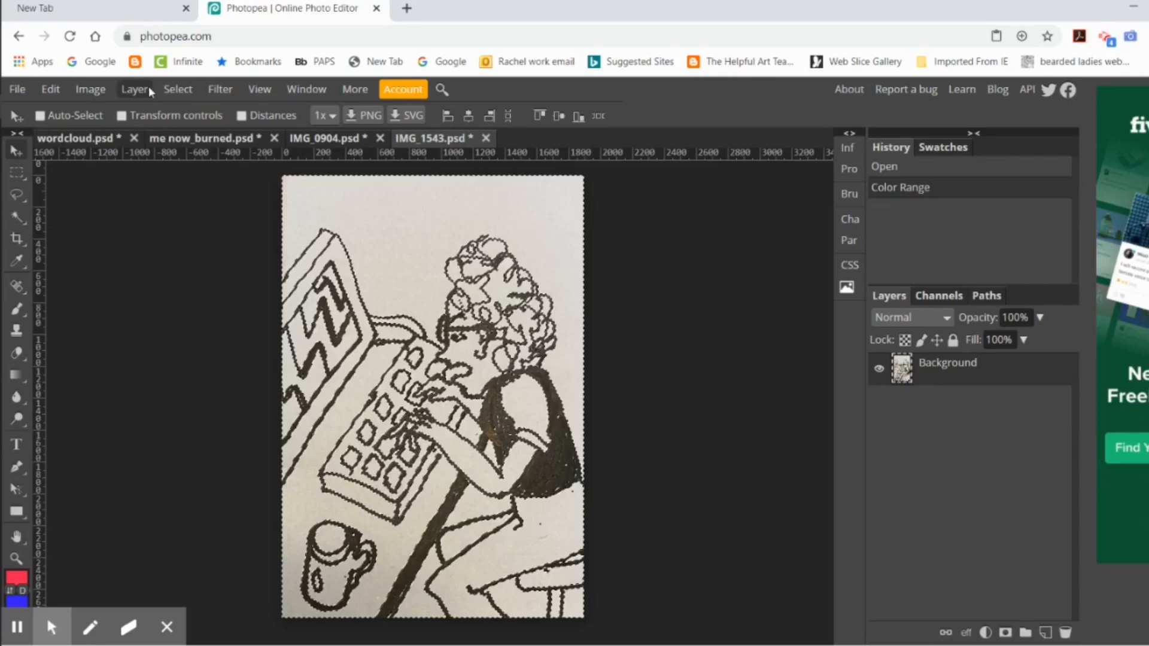
Step: Return to the IMG_1543 drawing and invert its selection to capture the dark lines
{"action": "left_click", "coordinate": [178, 89]}
{"action": "left_click", "coordinate": [199, 163]}
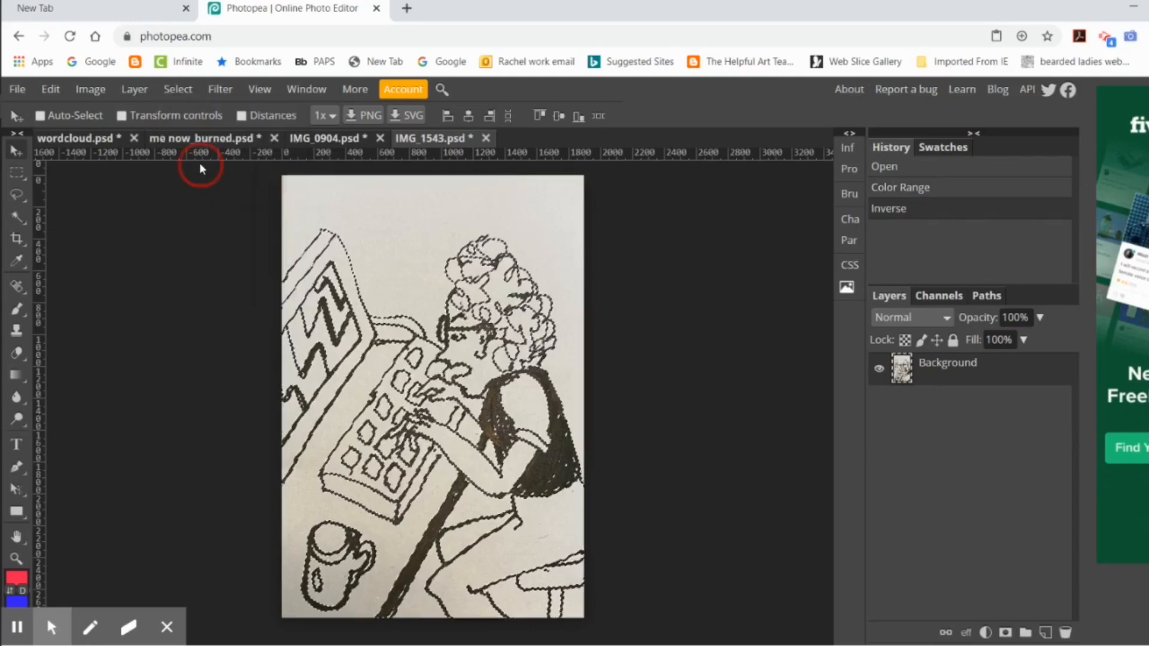
Step: Try copying the selected dark lines into the wordcloud document, and undo the paste
{"action": "left_click", "coordinate": [51, 89]}
{"action": "left_click", "coordinate": [95, 244]}
{"action": "left_click", "coordinate": [112, 142]}
{"action": "left_click", "coordinate": [51, 89]}
{"action": "left_click", "coordinate": [82, 303]}
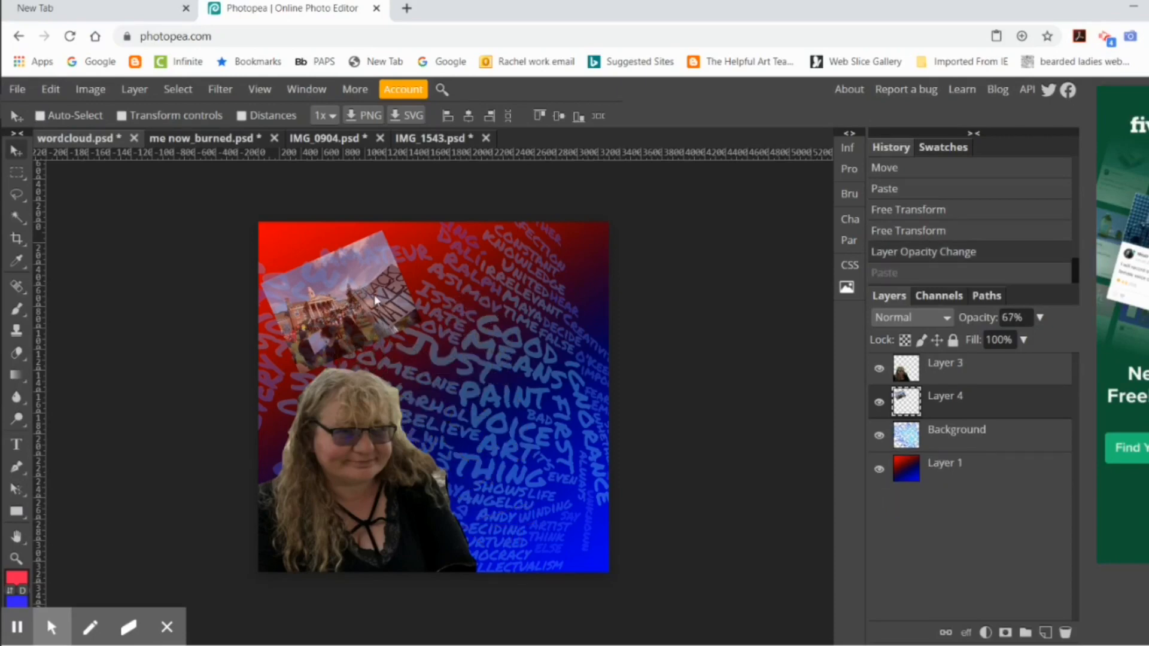
{"action": "key", "text": "ctrl+z"}
Step: Fill the selected dark lines of the IMG_1543 drawing with white in Normal mode at 100% opacity
{"action": "left_click", "coordinate": [431, 139]}
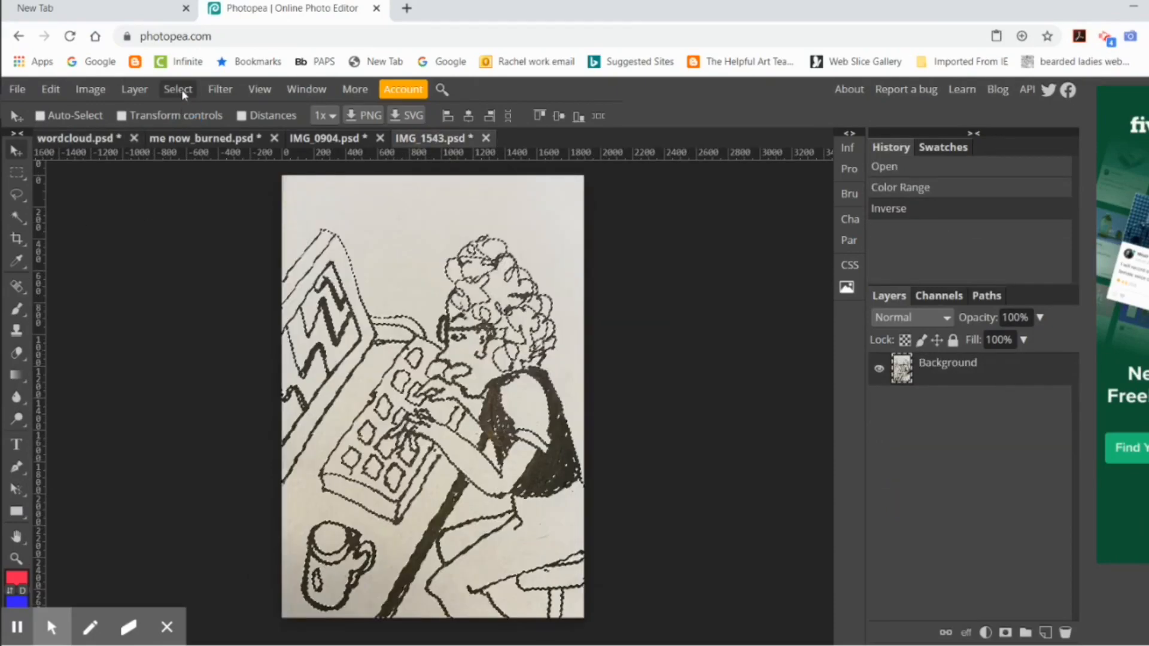
{"action": "left_click", "coordinate": [51, 89]}
{"action": "left_click", "coordinate": [91, 348]}
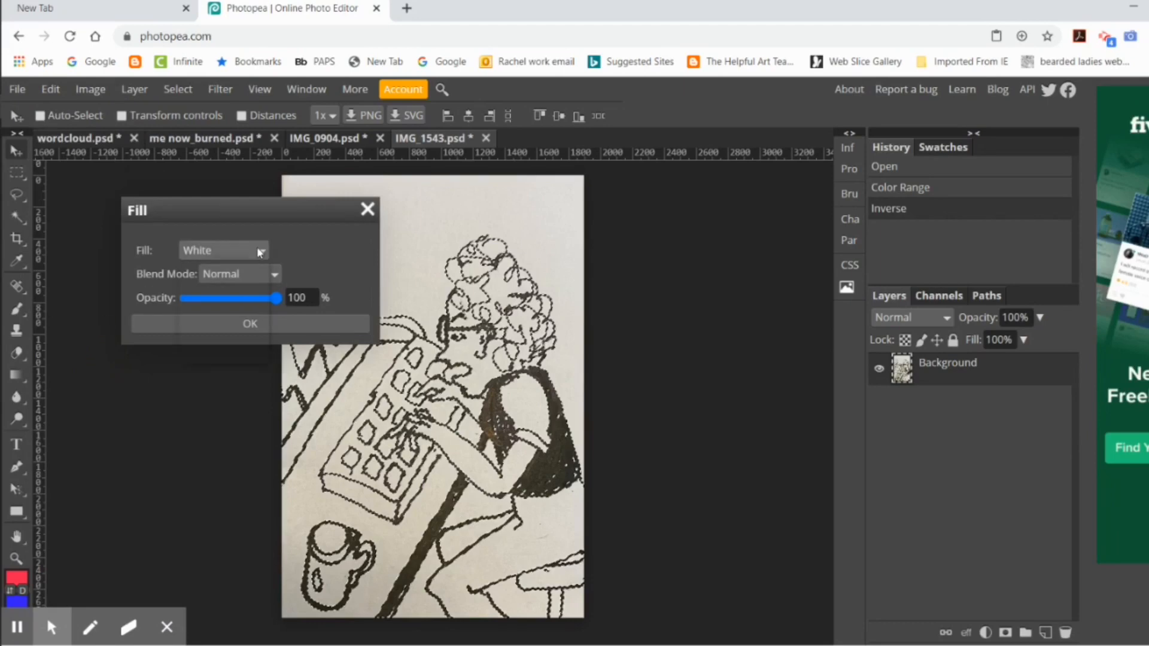
{"action": "left_click", "coordinate": [249, 323]}
Step: Copy the white lines into the wordcloud document and move them beside the portrait, over the blue part of the gradient
{"action": "left_click", "coordinate": [51, 90]}
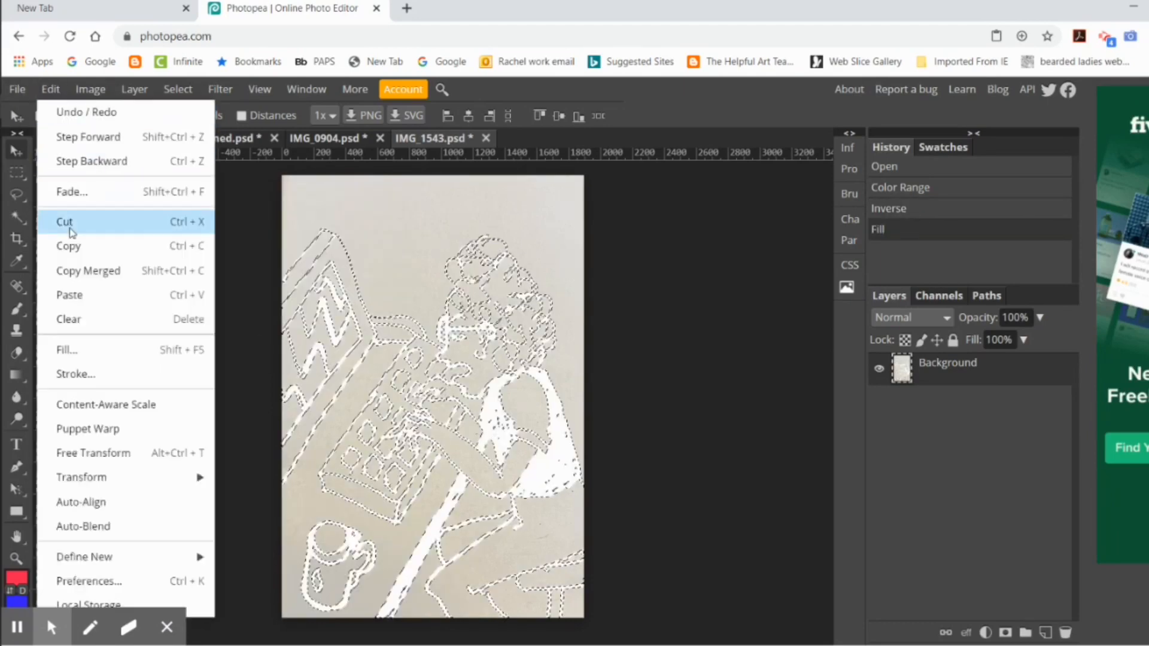
{"action": "left_click", "coordinate": [72, 247]}
{"action": "left_click", "coordinate": [62, 139]}
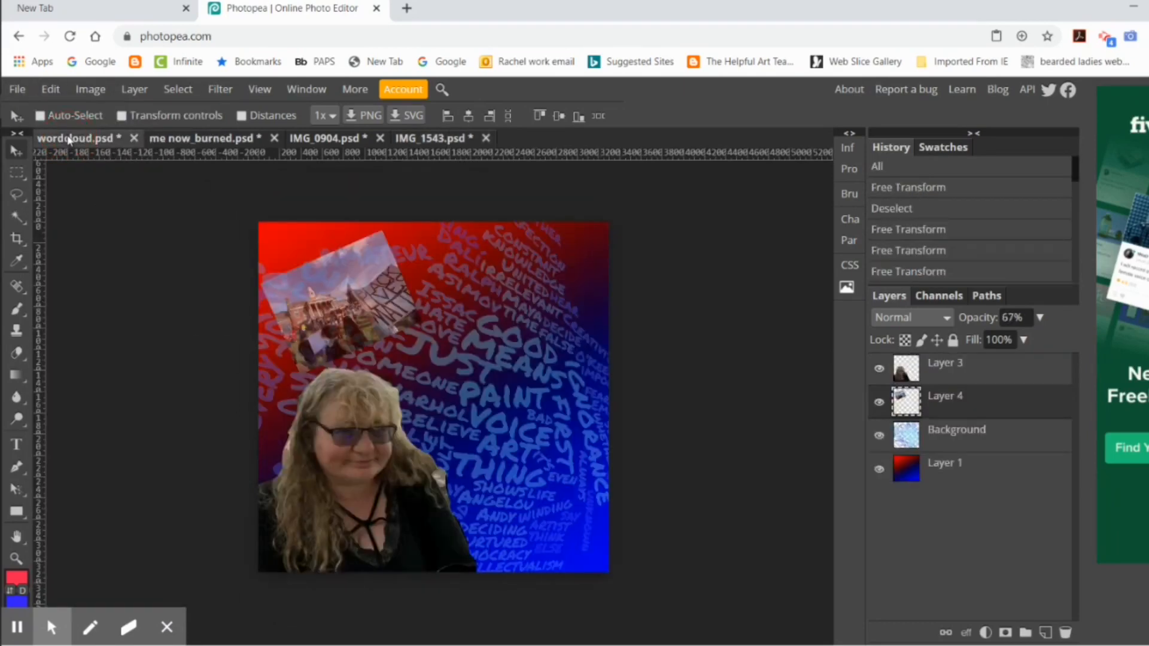
{"action": "left_click", "coordinate": [51, 89]}
{"action": "left_click", "coordinate": [84, 289]}
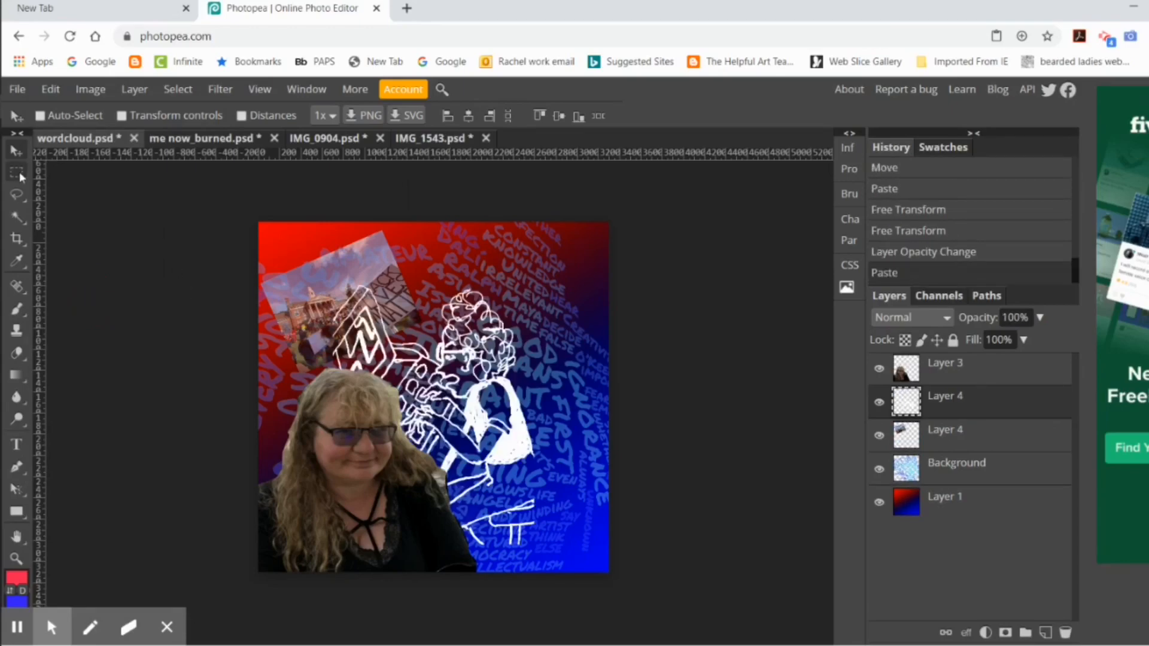
{"action": "mouse_move", "coordinate": [475, 413]}
{"action": "left_mouse_down"}
{"action": "mouse_move", "coordinate": [542, 443]}
{"action": "mouse_move", "coordinate": [551, 434]}
{"action": "left_mouse_up"}
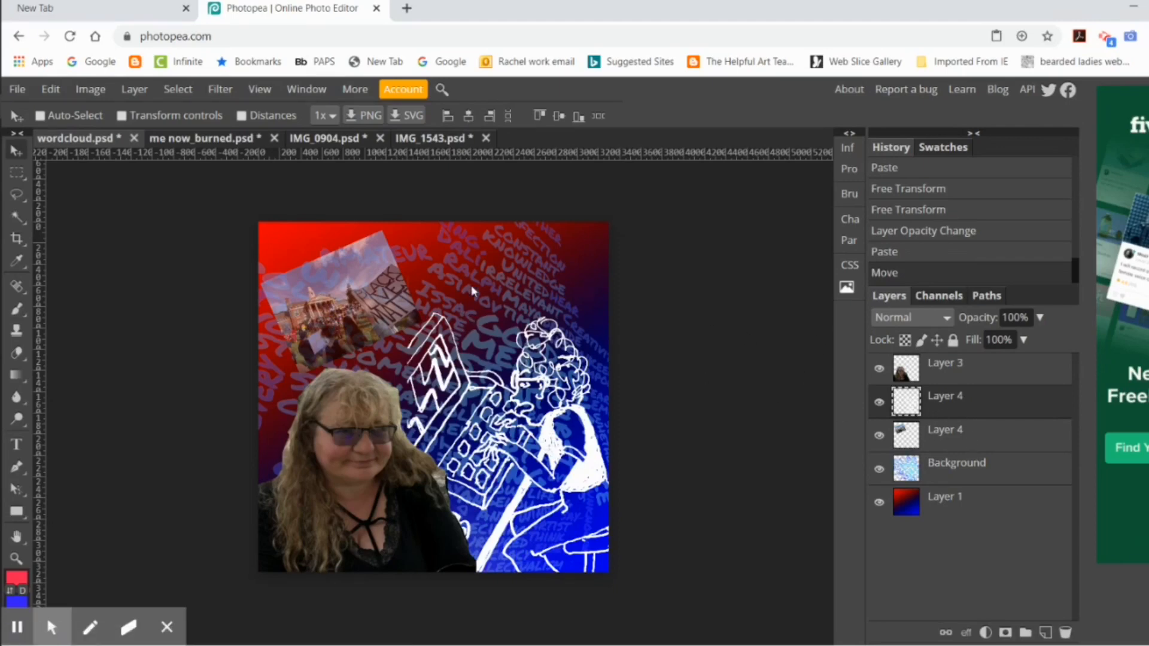
Step: Select the pasted drawing's white lines with Color Range at a fuzziness of 136
{"action": "left_click", "coordinate": [178, 89]}
{"action": "left_click", "coordinate": [205, 241]}
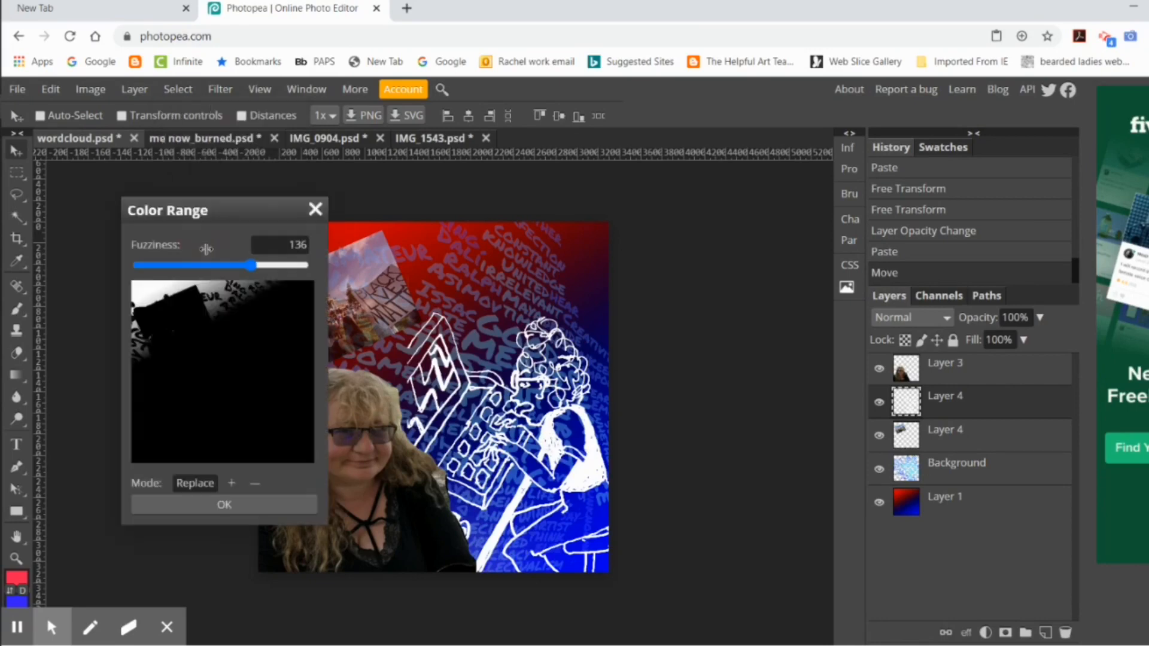
{"action": "left_click", "coordinate": [596, 474]}
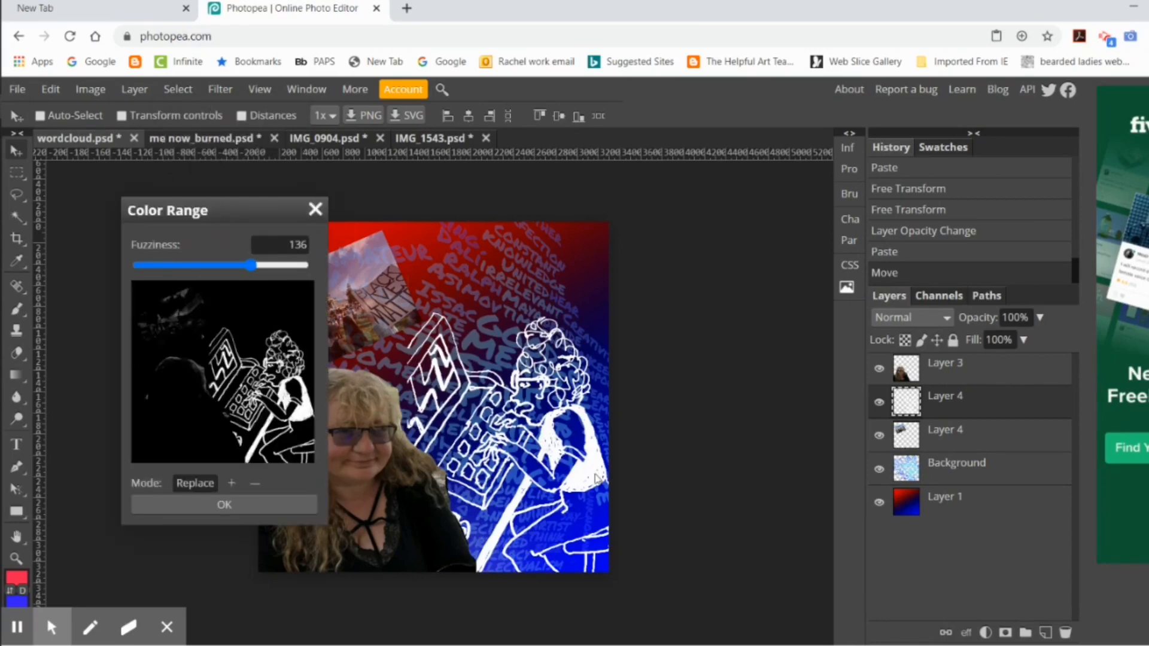
{"action": "left_click", "coordinate": [253, 506]}
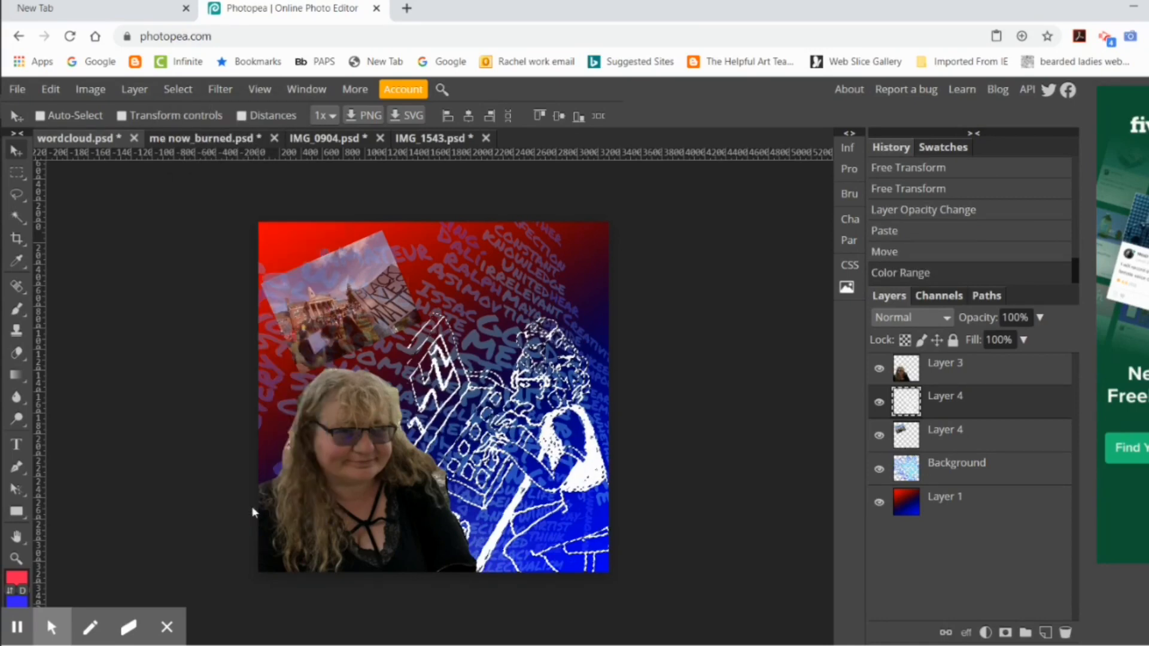
{"action": "left_click", "coordinate": [90, 91]}
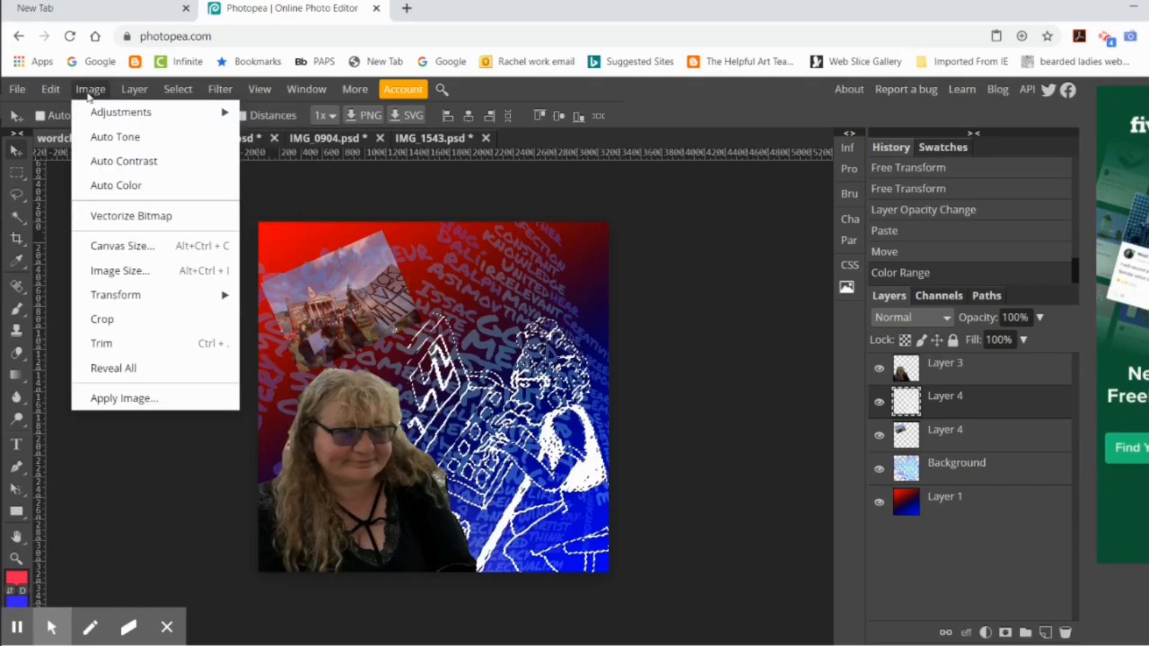
{"action": "mouse_move", "coordinate": [149, 112]}
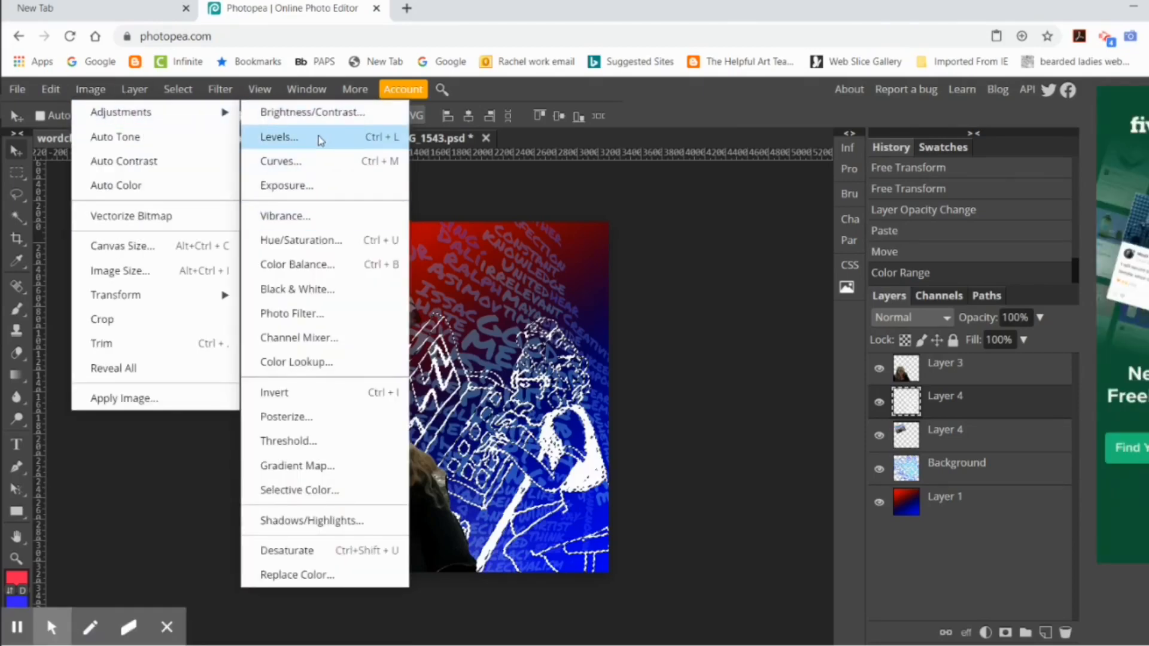
{"action": "left_click", "coordinate": [318, 216]}
{"action": "left_click_drag", "start_coordinate": [246, 313], "coordinate": [181, 317]}
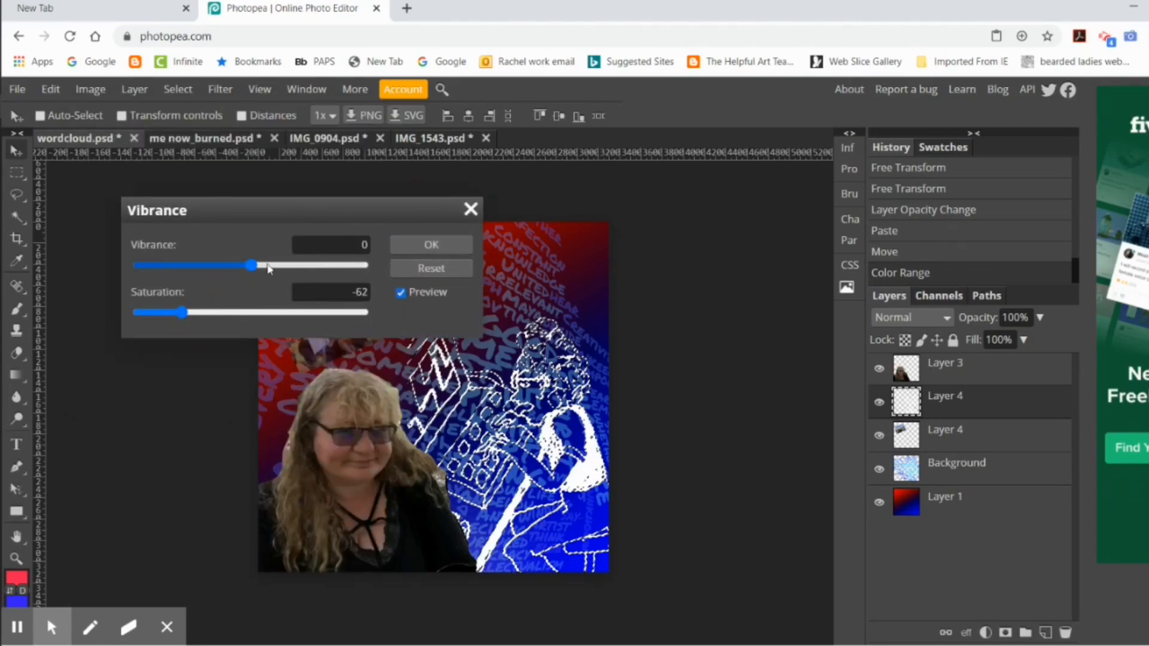
{"action": "left_click_drag", "start_coordinate": [251, 265], "coordinate": [154, 265]}
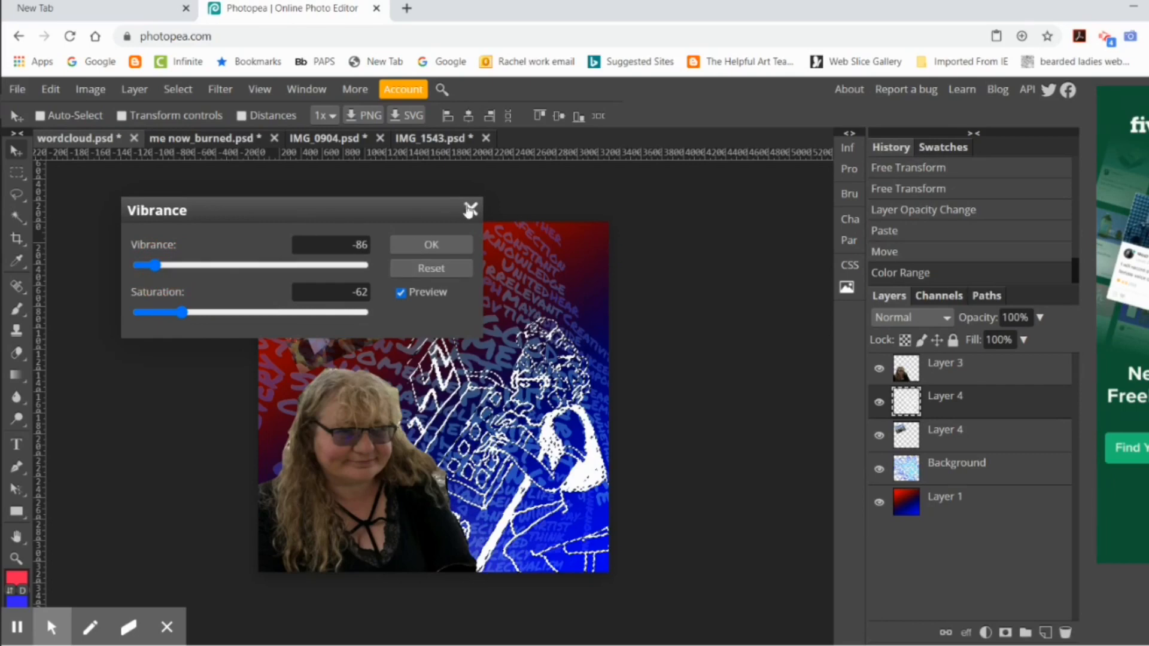
{"action": "left_click", "coordinate": [470, 210]}
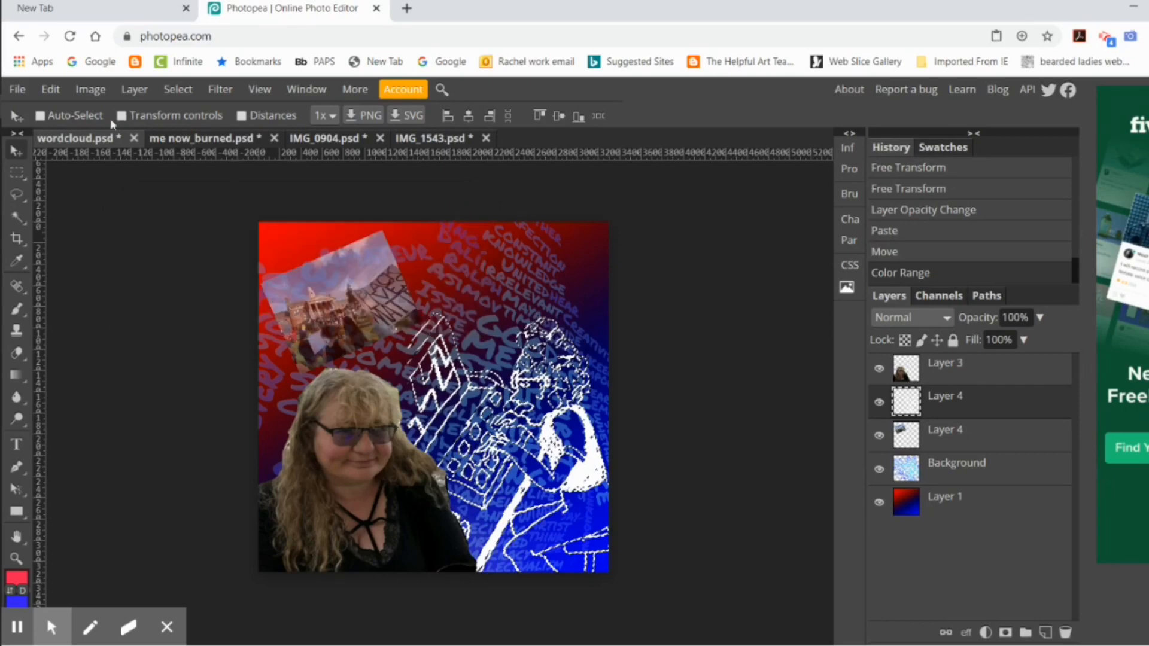
{"action": "left_click", "coordinate": [100, 88]}
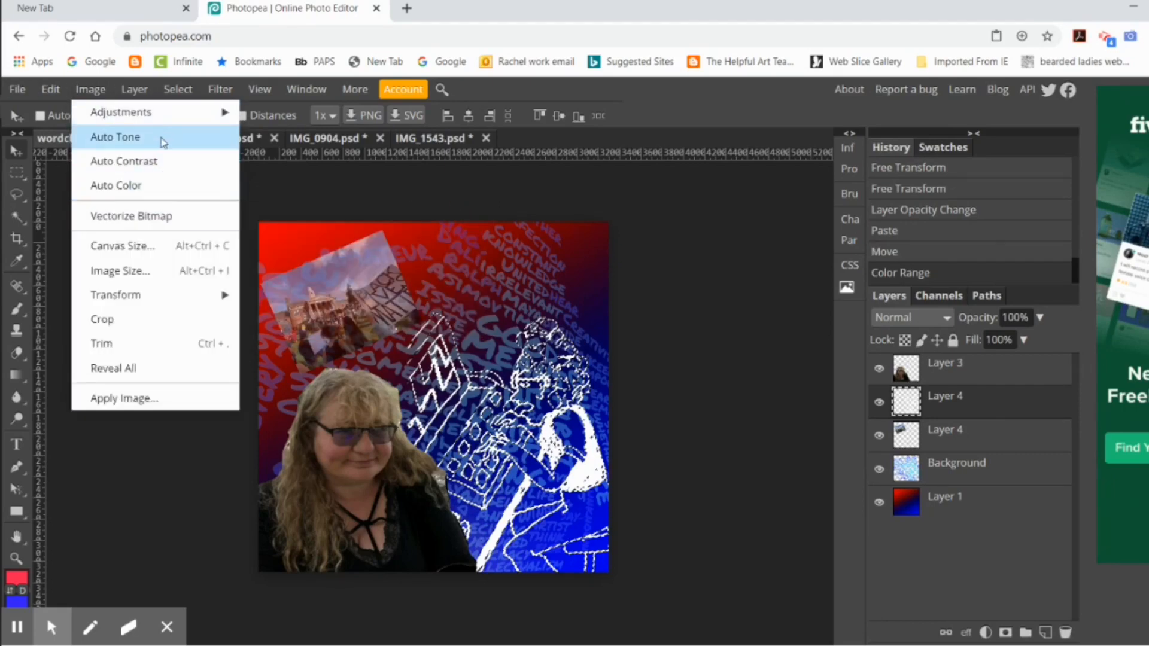
{"action": "mouse_move", "coordinate": [180, 112]}
{"action": "left_click", "coordinate": [305, 165]}
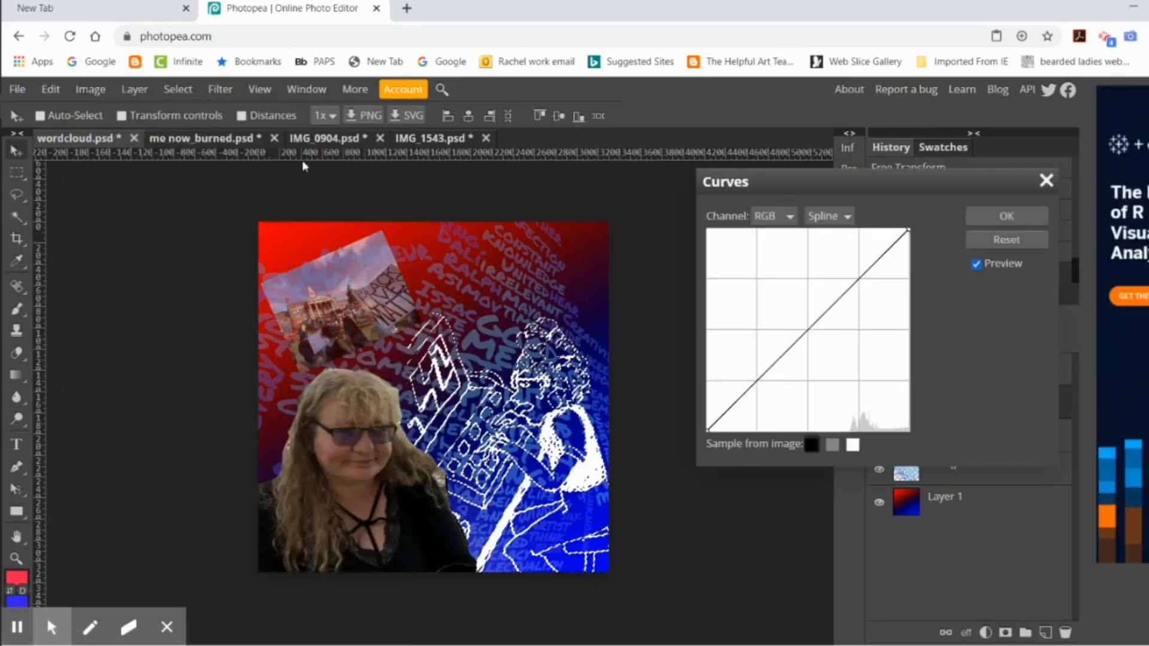
{"action": "left_click_drag", "start_coordinate": [802, 337], "coordinate": [761, 306]}
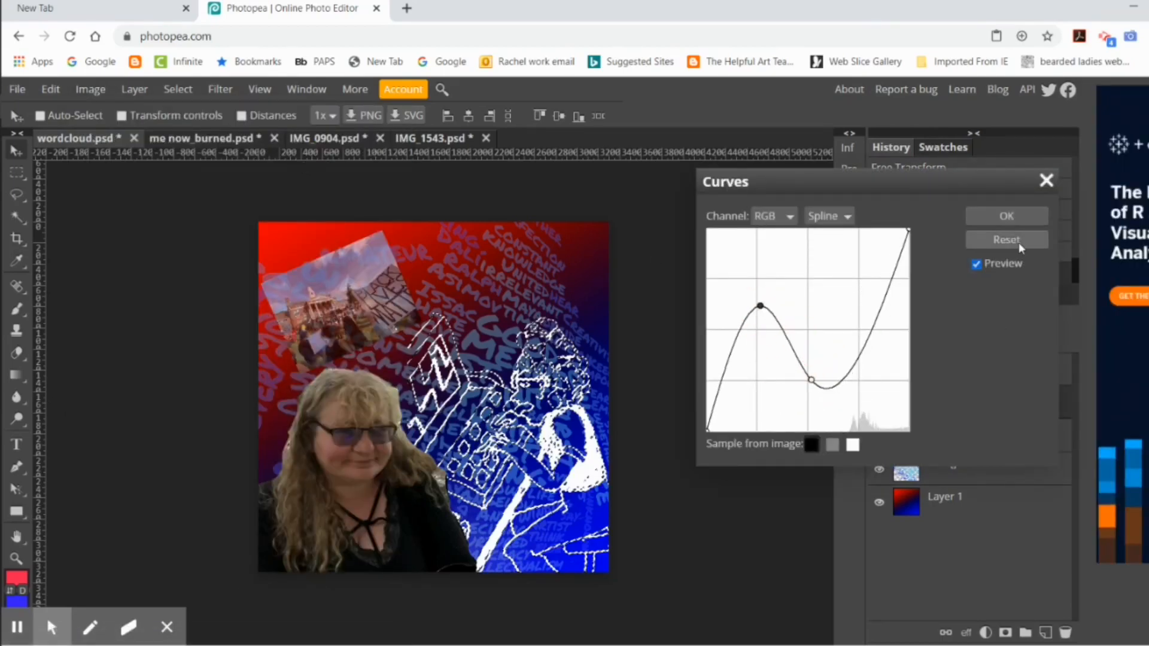
{"action": "left_click", "coordinate": [1047, 180]}
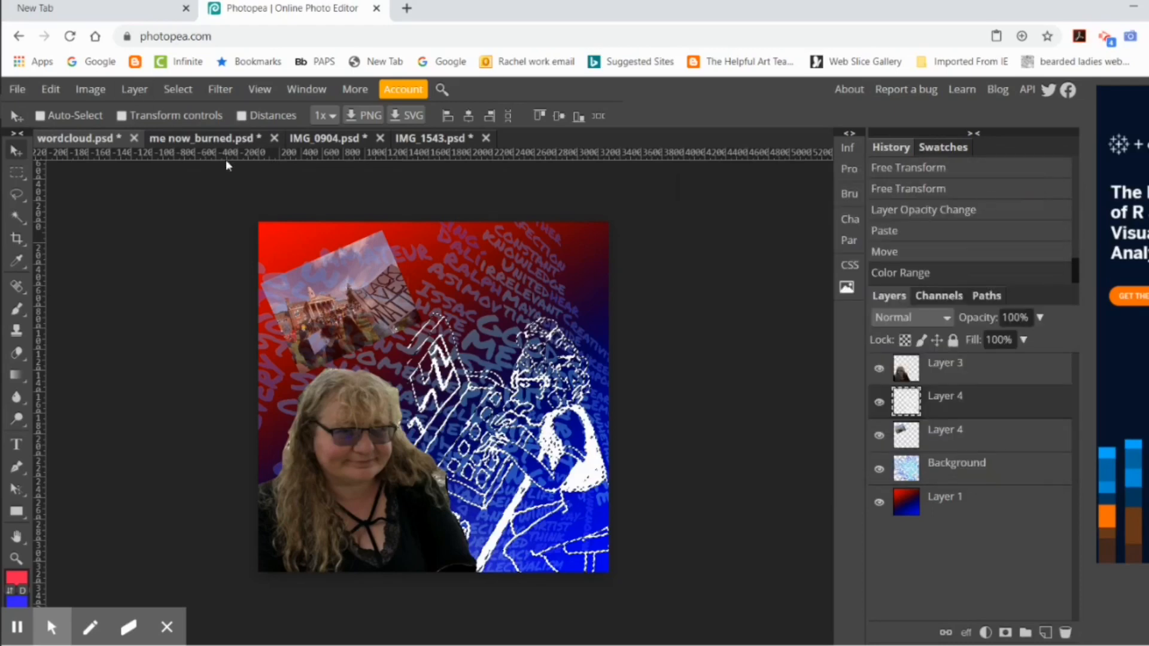
Step: Adjust the selected lines with Hue/Saturation, setting hue to -67, saturation to -31 and lightness to -25
{"action": "left_click", "coordinate": [88, 89]}
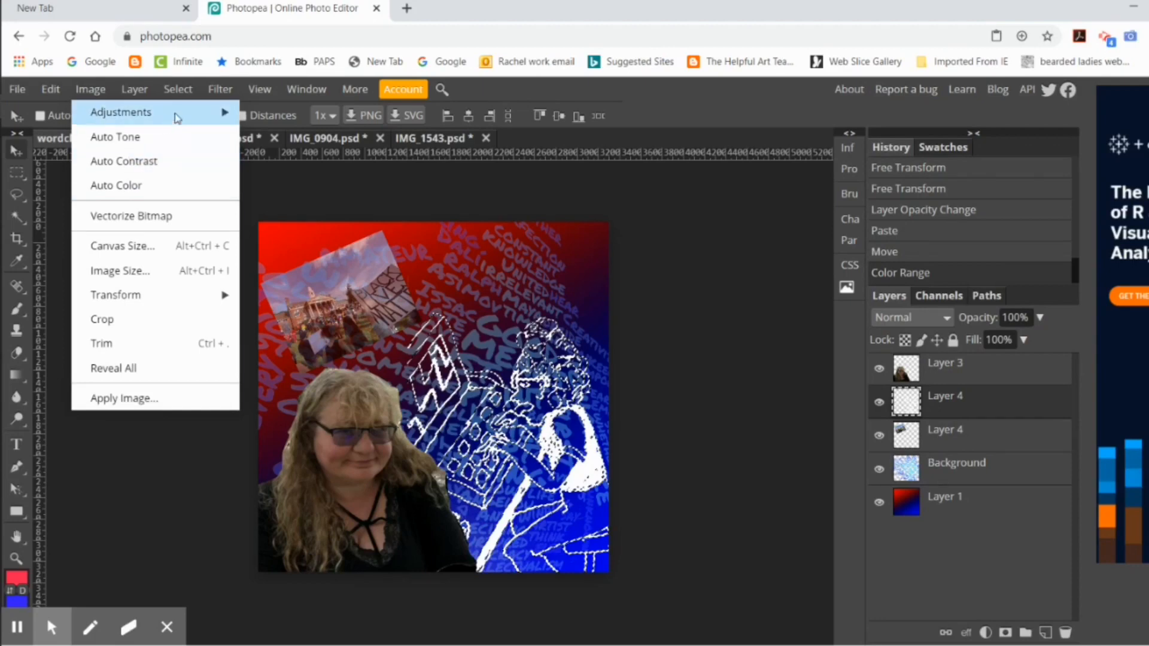
{"action": "mouse_move", "coordinate": [175, 112]}
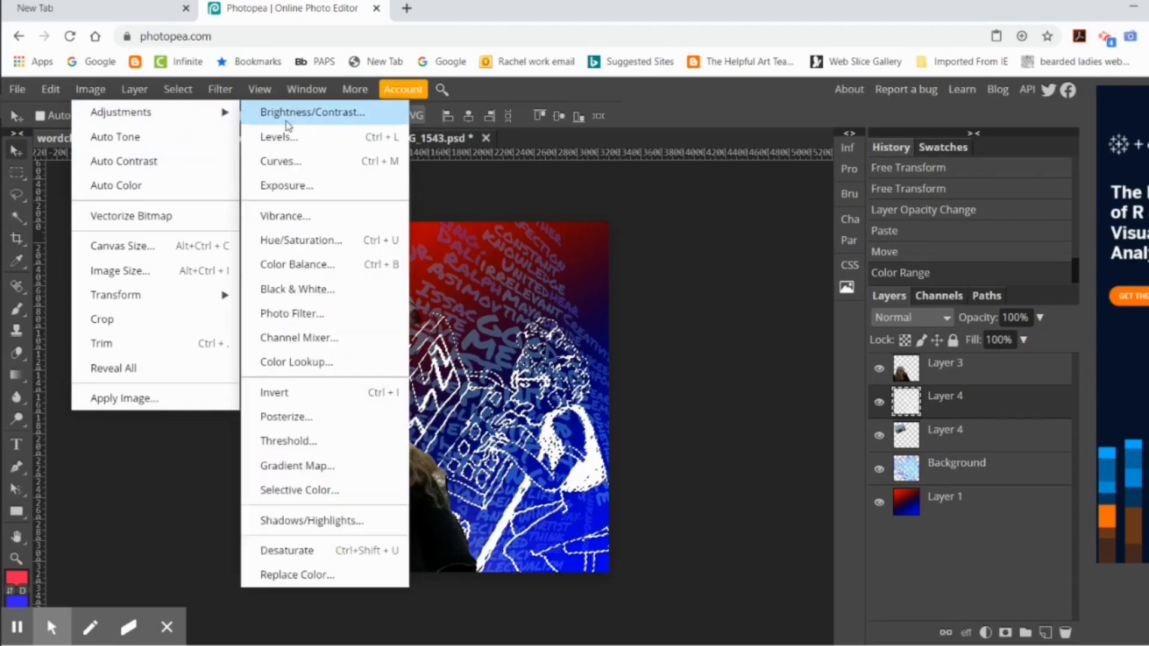
{"action": "left_click", "coordinate": [328, 241]}
{"action": "left_click", "coordinate": [203, 335]}
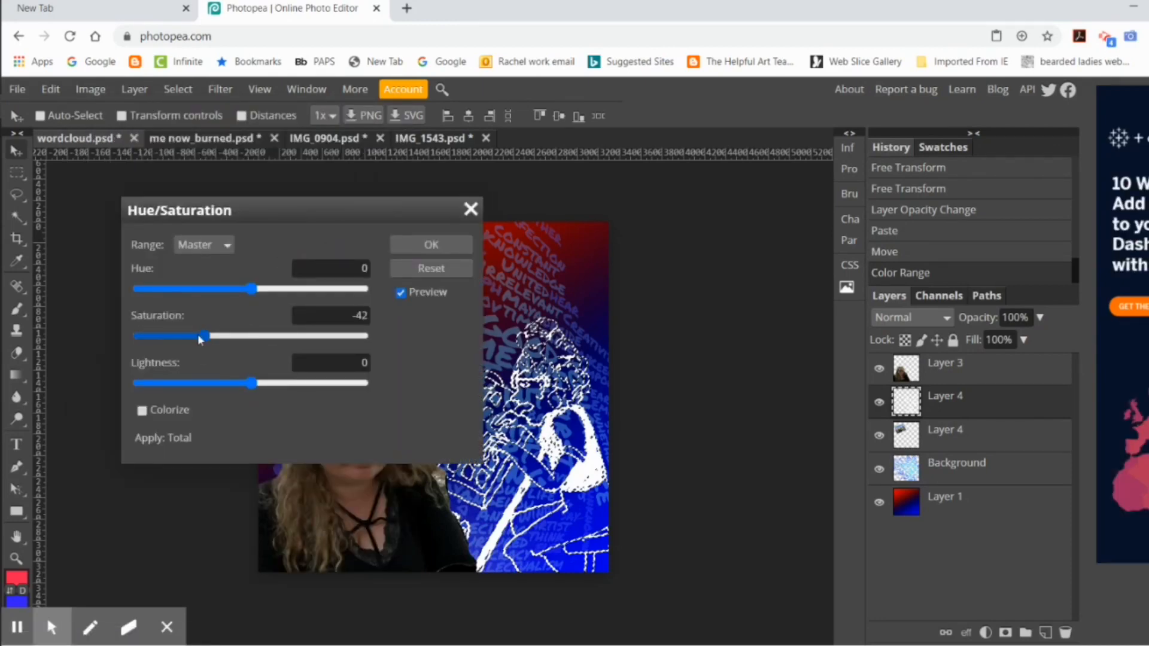
{"action": "left_click_drag", "start_coordinate": [204, 336], "coordinate": [170, 338]}
{"action": "left_click_drag", "start_coordinate": [250, 383], "coordinate": [224, 387]}
{"action": "left_click_drag", "start_coordinate": [173, 337], "coordinate": [219, 336]}
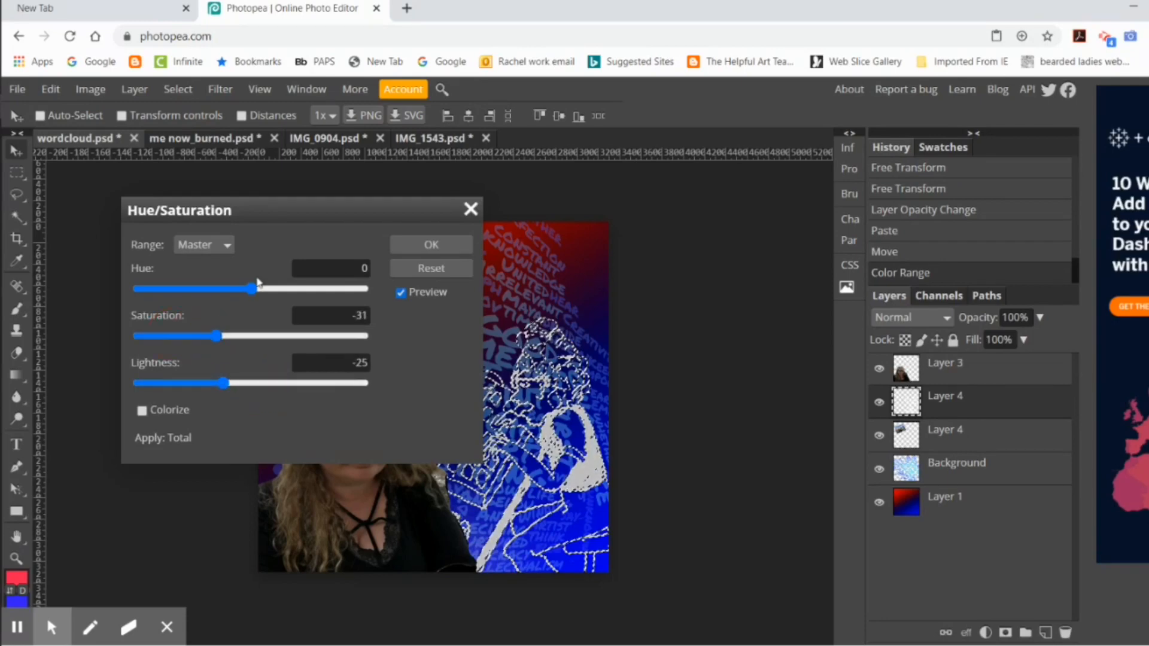
{"action": "left_click_drag", "start_coordinate": [251, 289], "coordinate": [209, 300]}
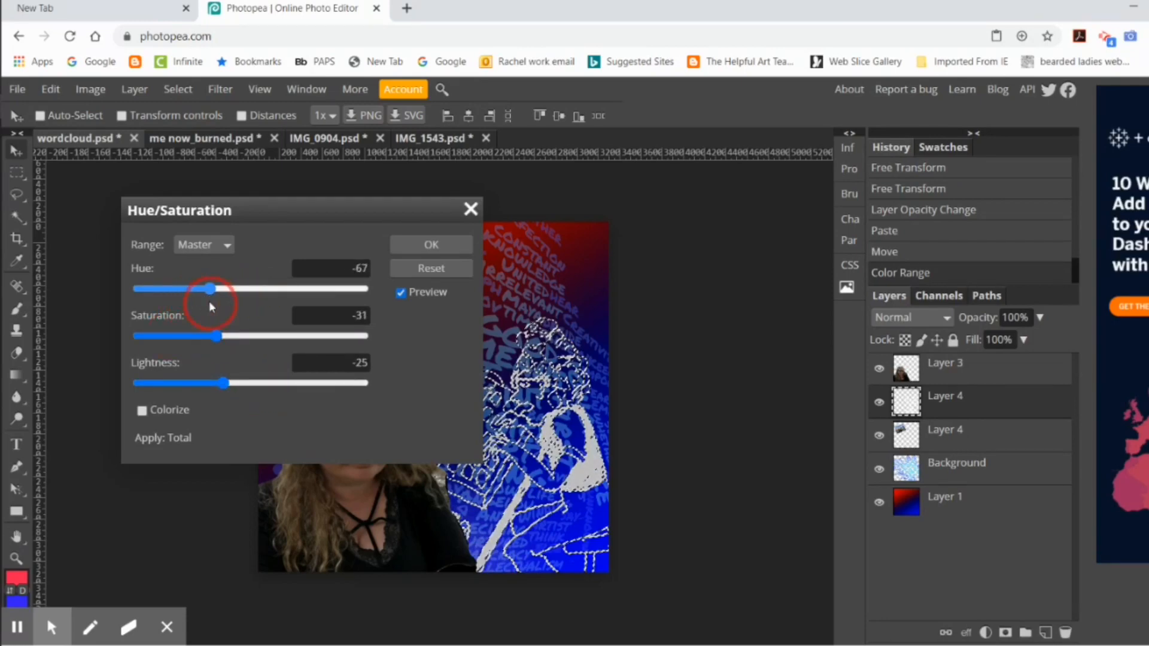
{"action": "left_click", "coordinate": [404, 246]}
Step: Clear the selection and lower the line drawing layer's opacity to 54%
{"action": "left_click", "coordinate": [177, 89]}
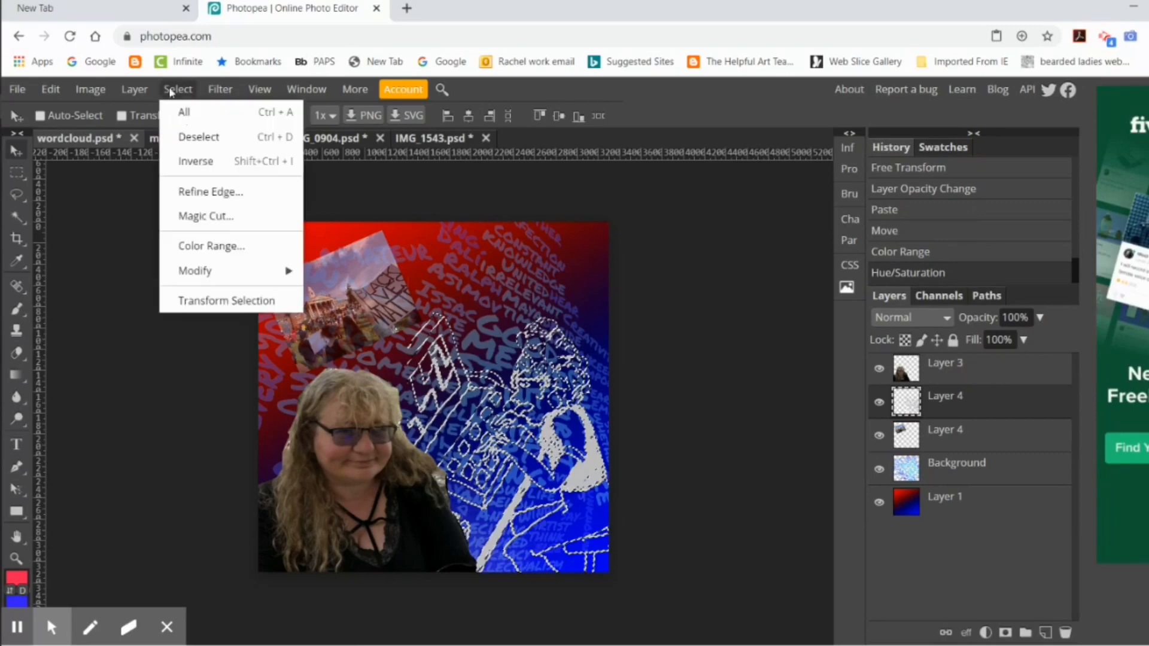
{"action": "left_click", "coordinate": [192, 137]}
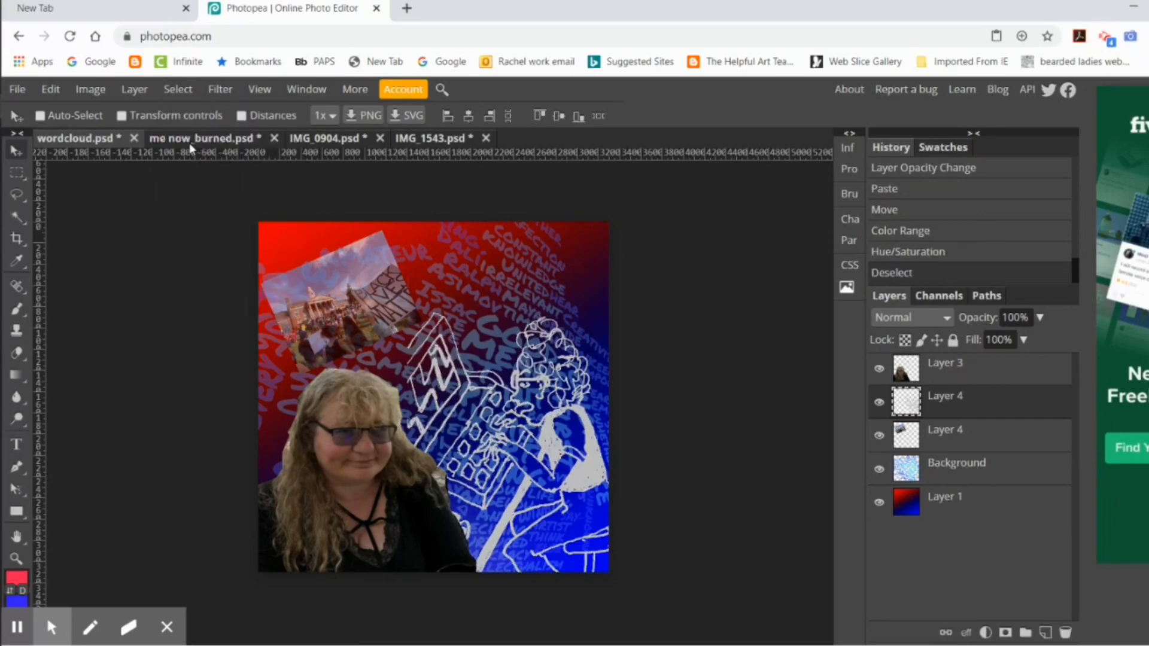
{"action": "left_click_drag", "start_coordinate": [1041, 318], "coordinate": [1016, 340]}
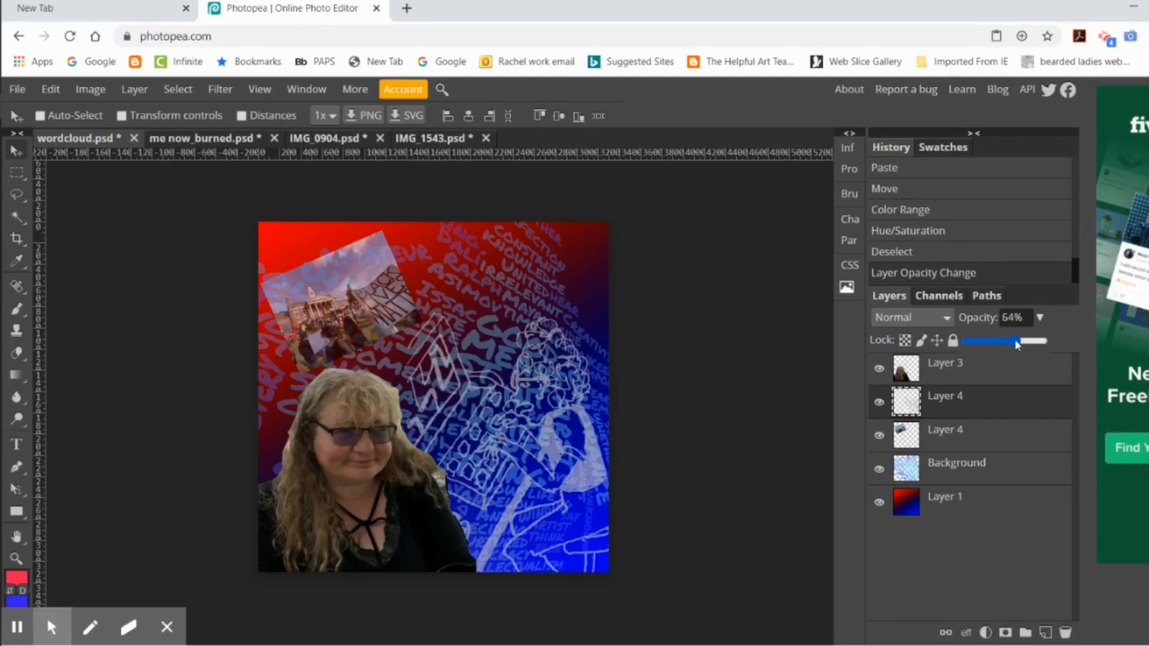
{"action": "left_click", "coordinate": [1008, 340]}
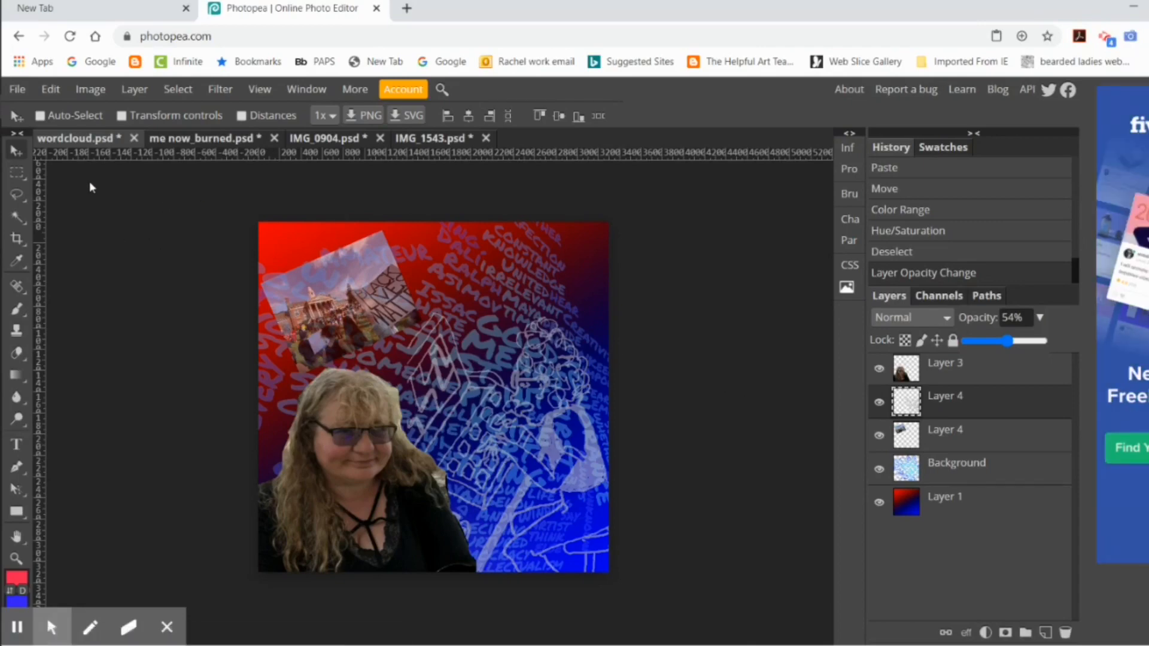
Step: Open the photo IMG_1758 from the Downloads folder
{"action": "left_click", "coordinate": [18, 89]}
{"action": "left_click", "coordinate": [103, 141]}
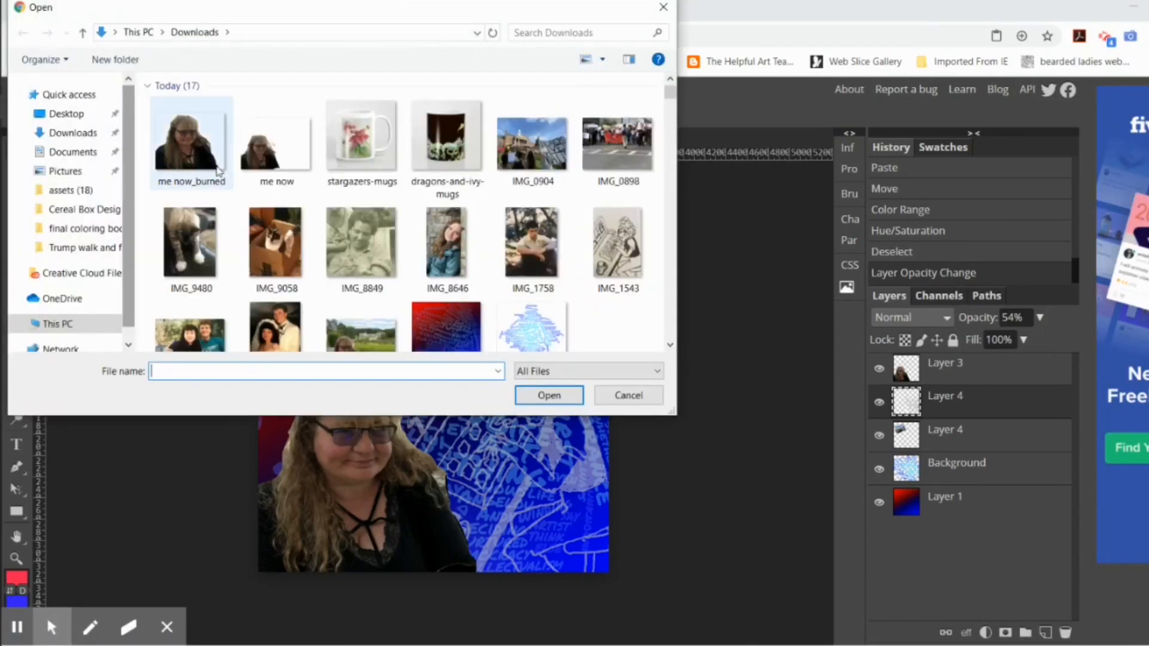
{"action": "scroll", "coordinate": [283, 179], "scroll_direction": "down", "scroll_amount": 4}
{"action": "scroll", "coordinate": [286, 181], "scroll_direction": "up", "scroll_amount": 2}
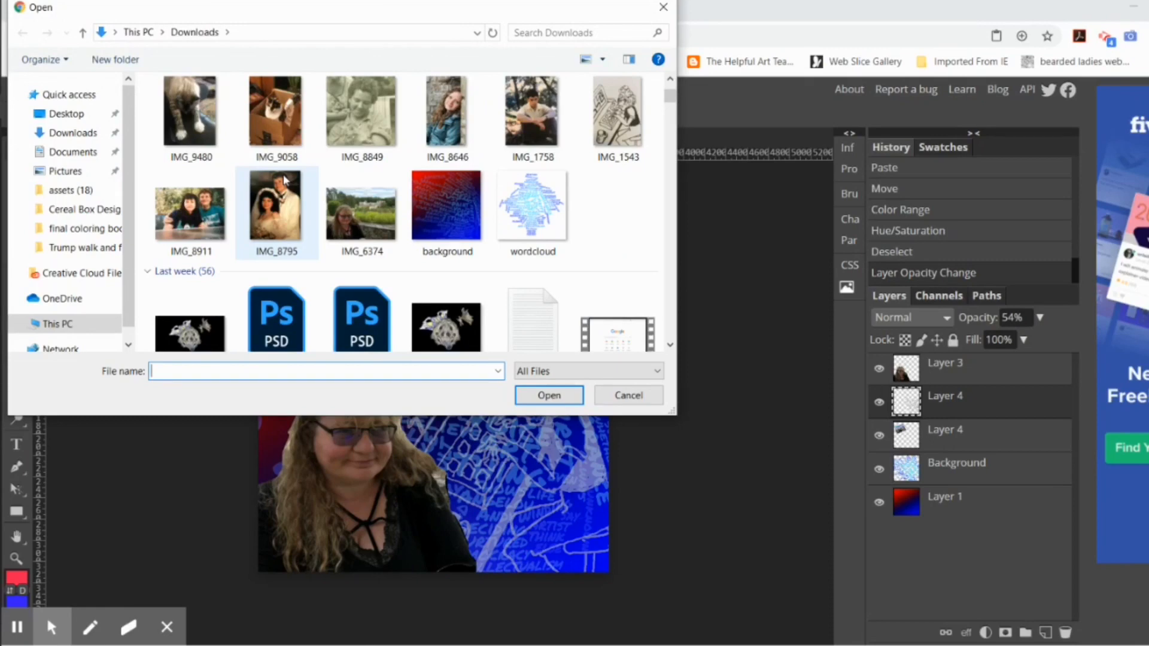
{"action": "scroll", "coordinate": [293, 183], "scroll_direction": "up", "scroll_amount": 2}
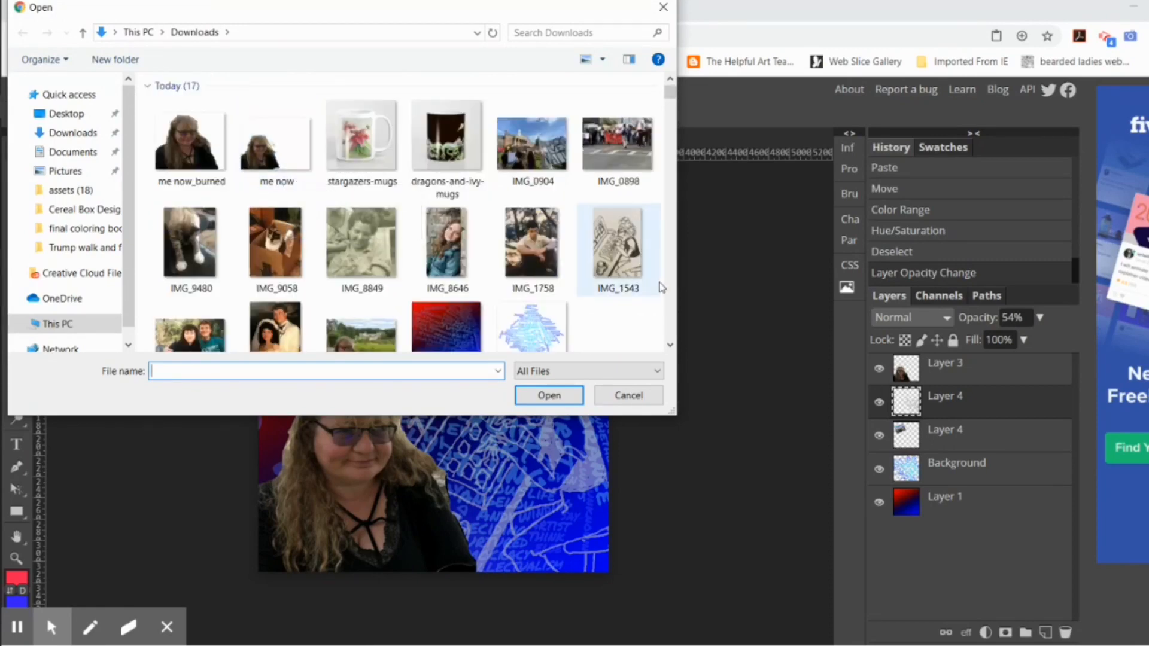
{"action": "scroll", "coordinate": [643, 275], "scroll_direction": "down", "scroll_amount": 1}
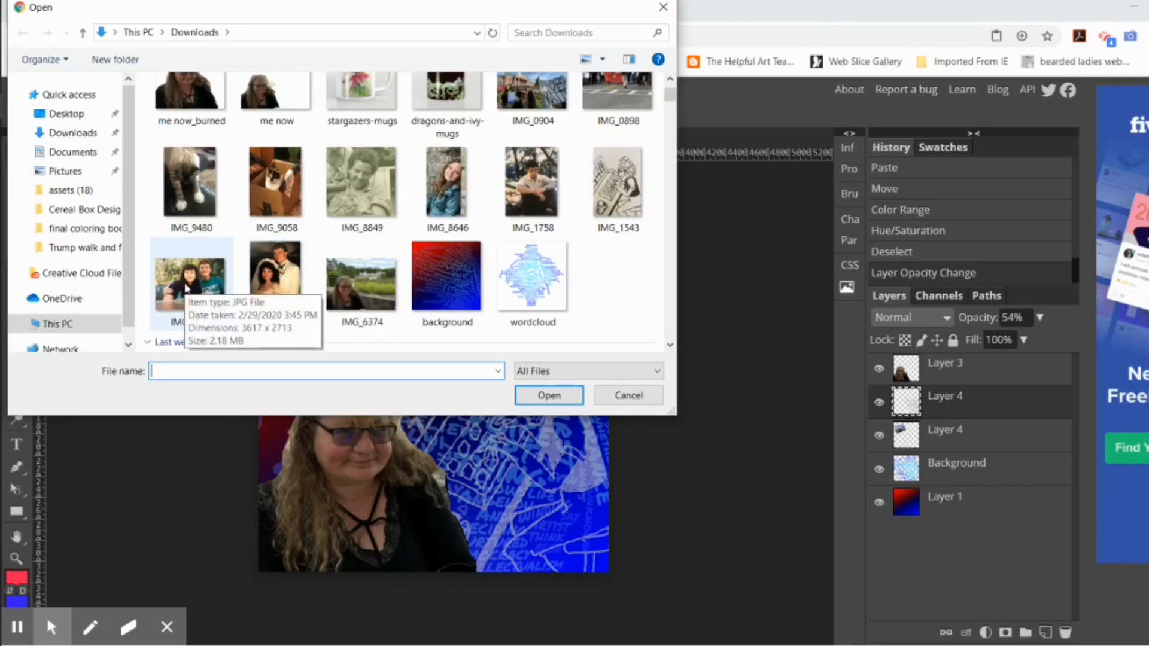
{"action": "left_click", "coordinate": [536, 210]}
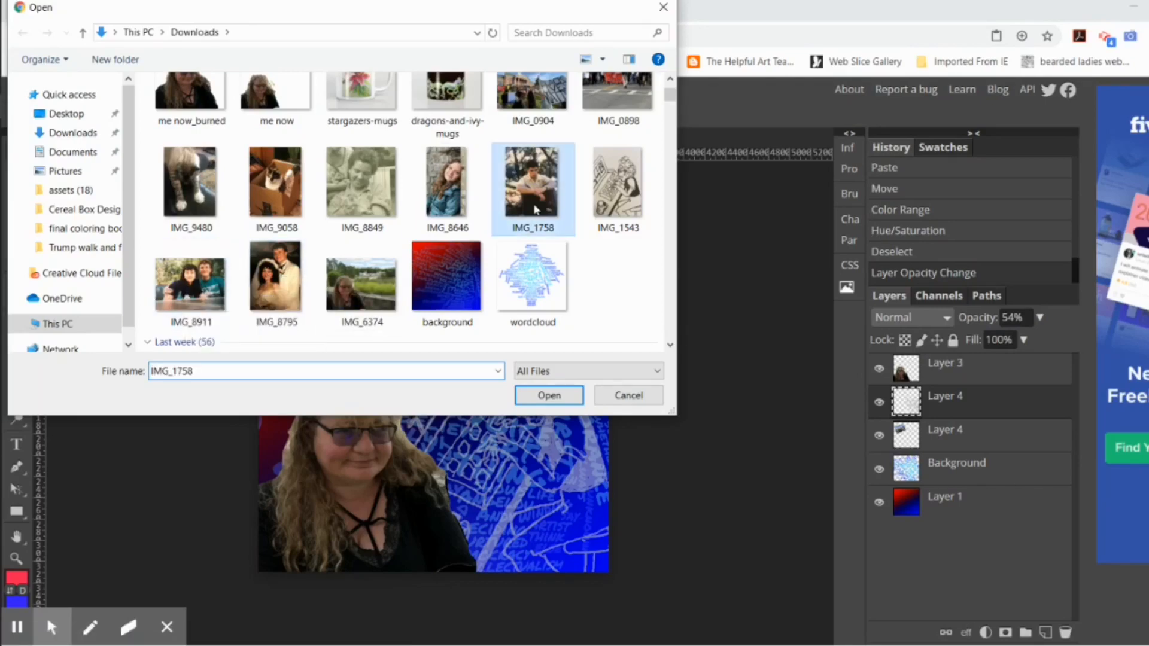
{"action": "double_click", "coordinate": [534, 207]}
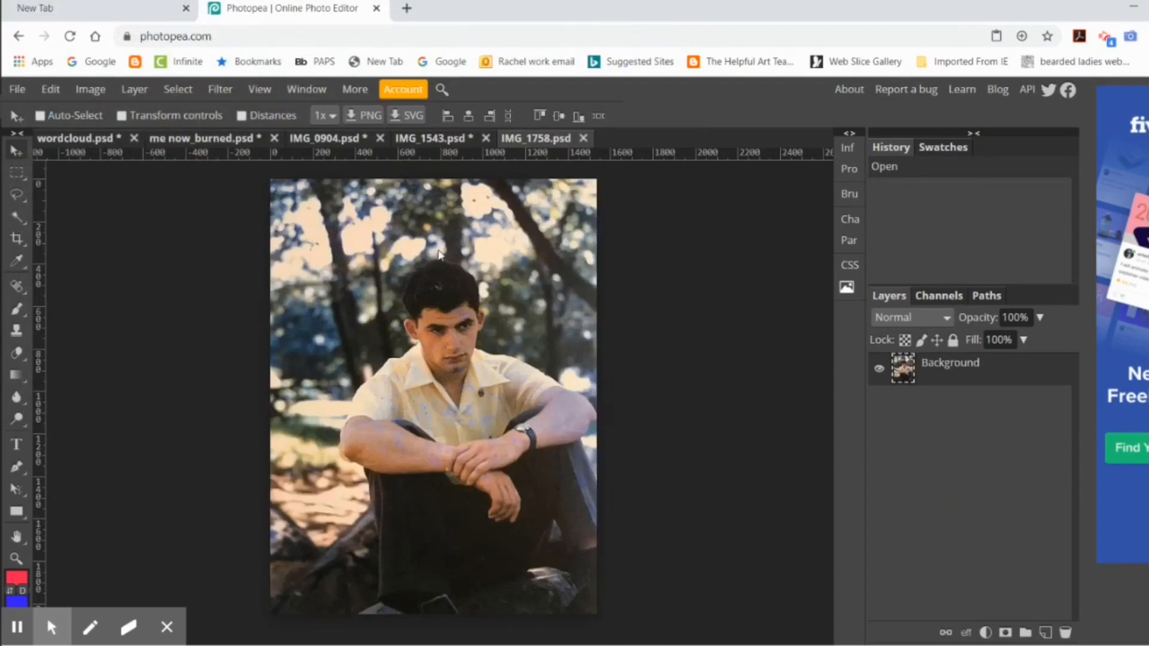
Step: Resize the opened photo to a height of 5 in at 300 DPI
{"action": "left_click", "coordinate": [90, 90]}
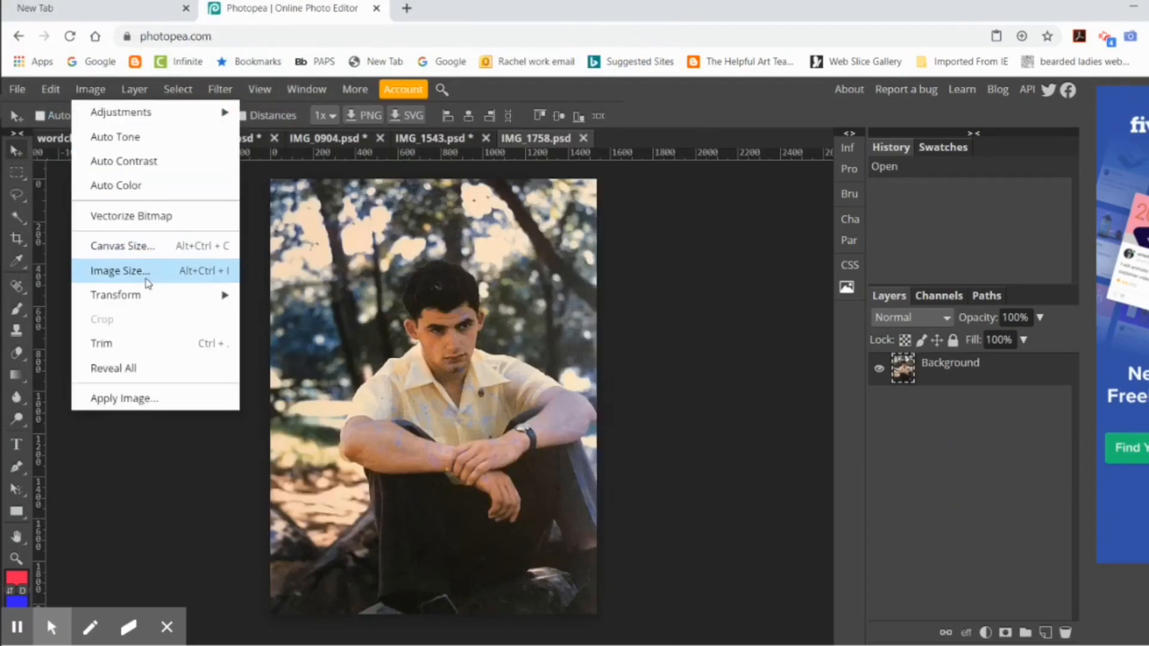
{"action": "left_click", "coordinate": [145, 272]}
{"action": "left_click", "coordinate": [214, 301]}
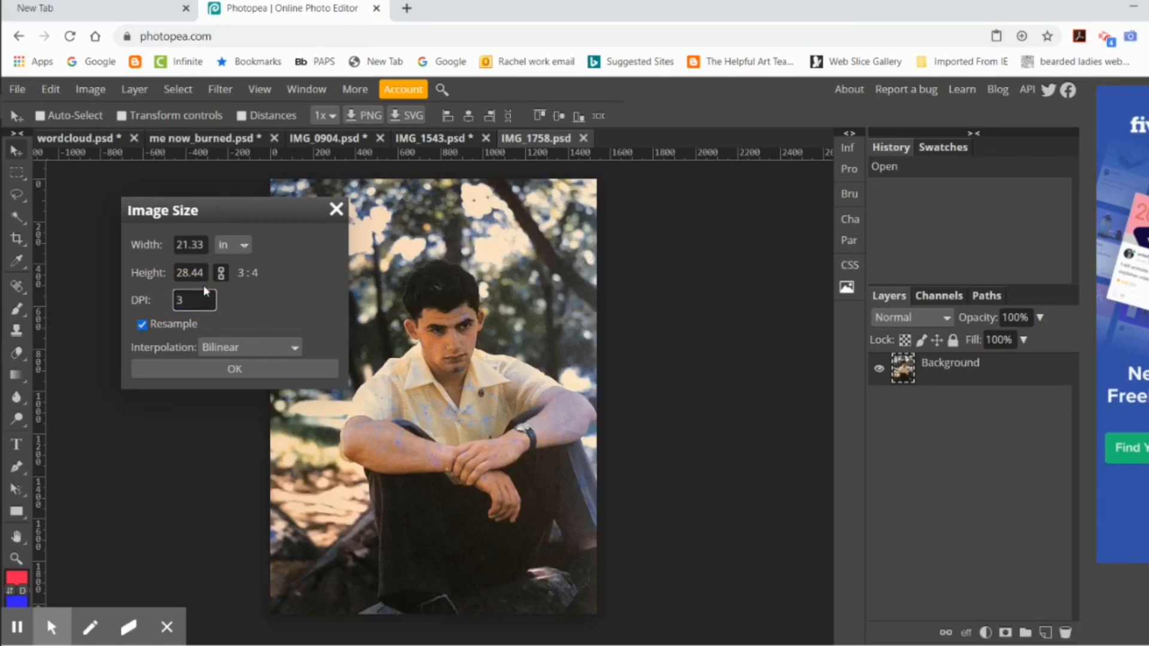
{"action": "type", "text": "300"}
{"action": "left_click", "coordinate": [207, 272]}
{"action": "type", "text": "5"}
{"action": "left_click", "coordinate": [228, 368]}
Step: Select the whole resized photo and make the red-blue gradient layer active in wordcloud.psd
{"action": "left_click", "coordinate": [170, 91]}
{"action": "left_click", "coordinate": [182, 111]}
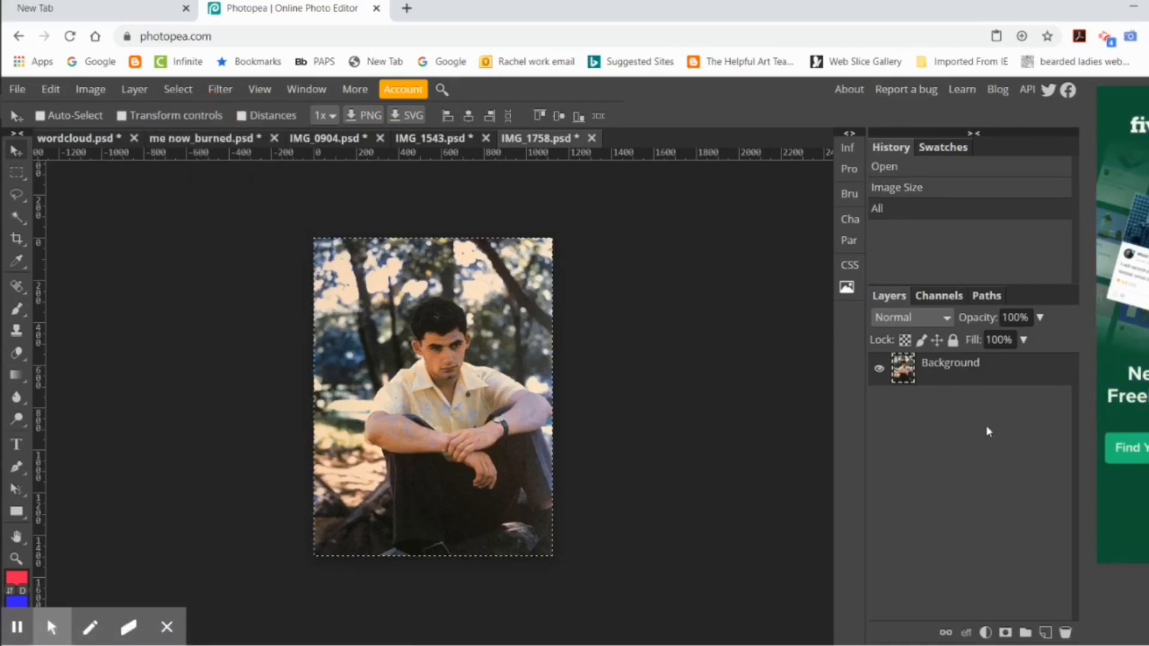
{"action": "left_click", "coordinate": [78, 138]}
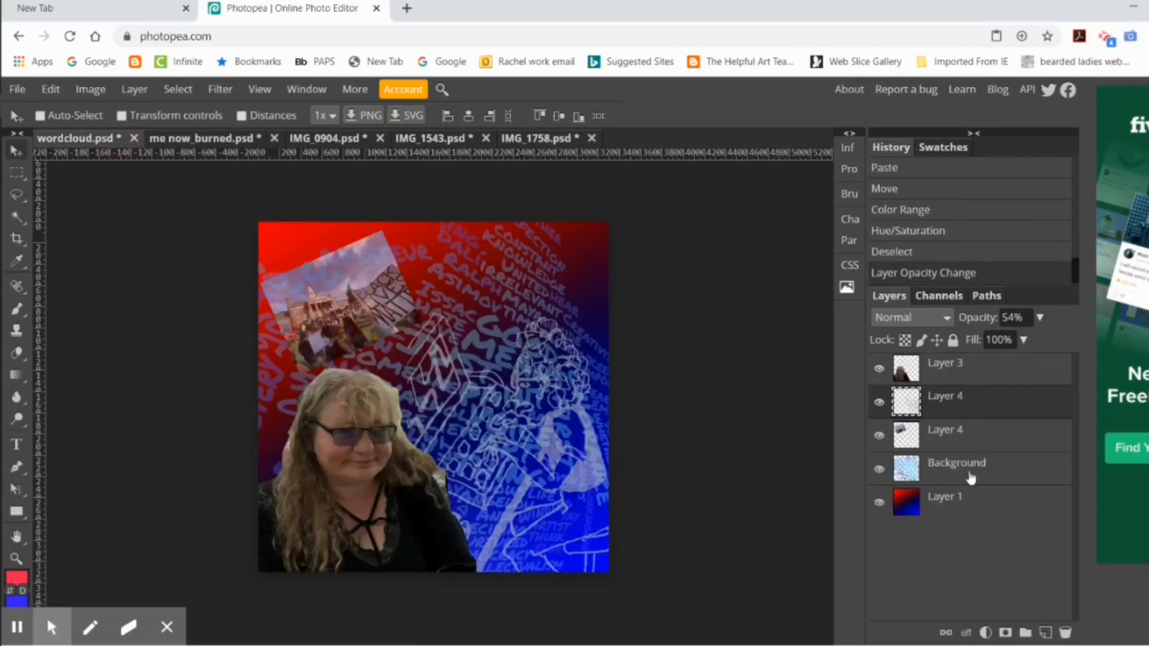
{"action": "left_click", "coordinate": [954, 505]}
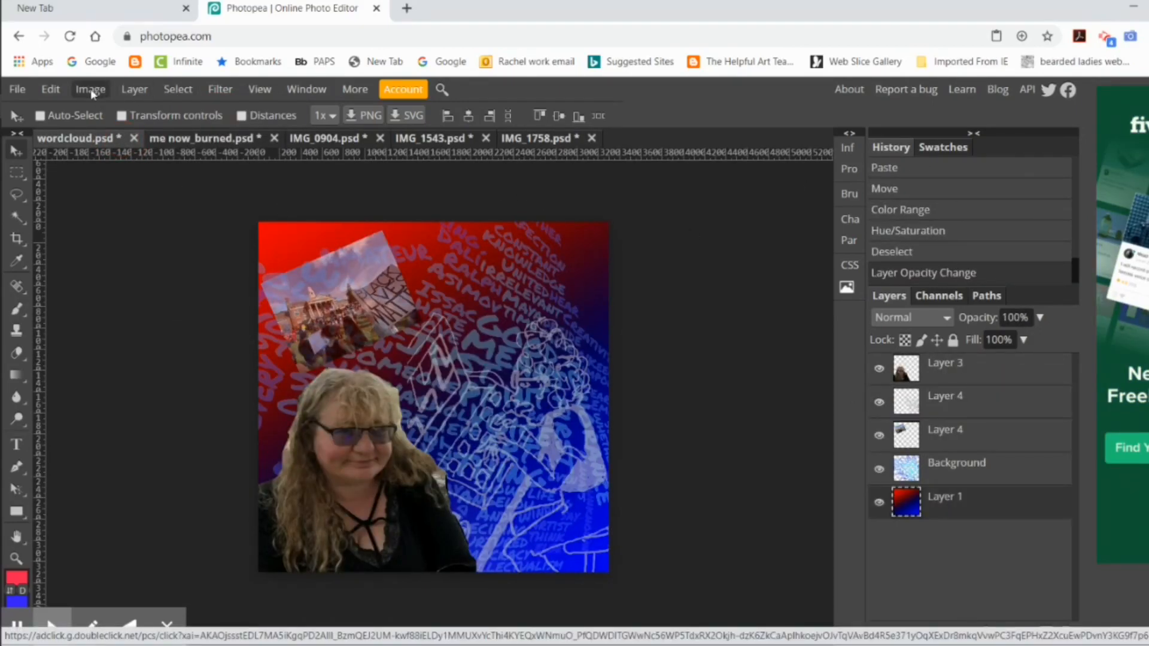
{"action": "left_click", "coordinate": [51, 88]}
{"action": "left_click", "coordinate": [110, 295]}
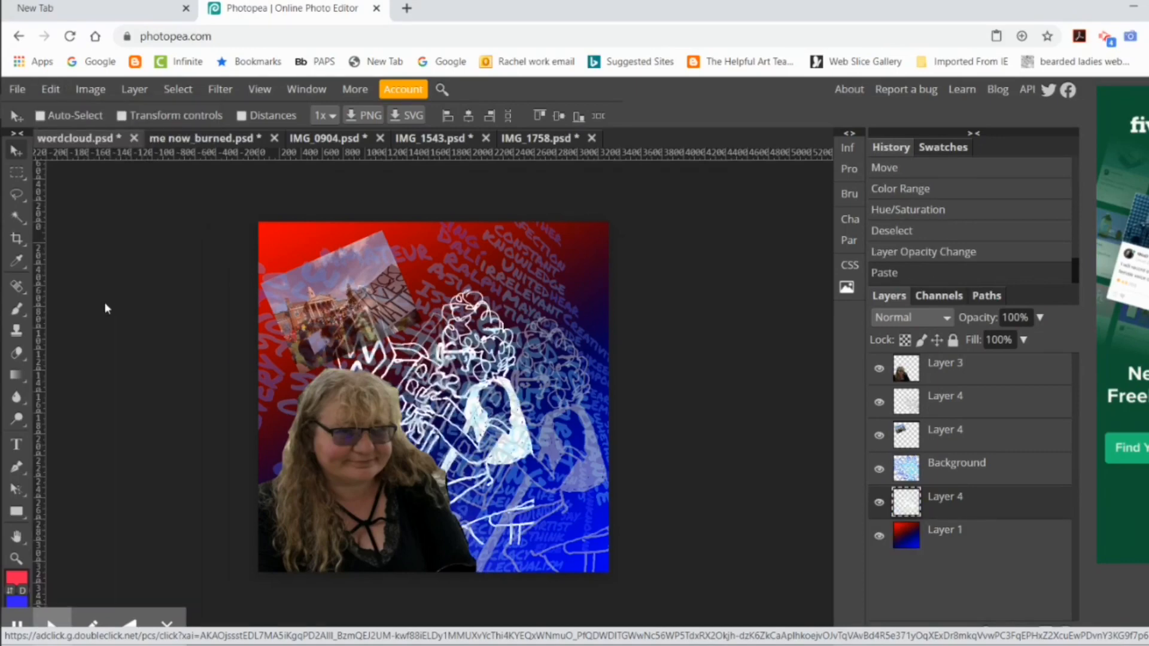
{"action": "key", "text": "ctrl+z"}
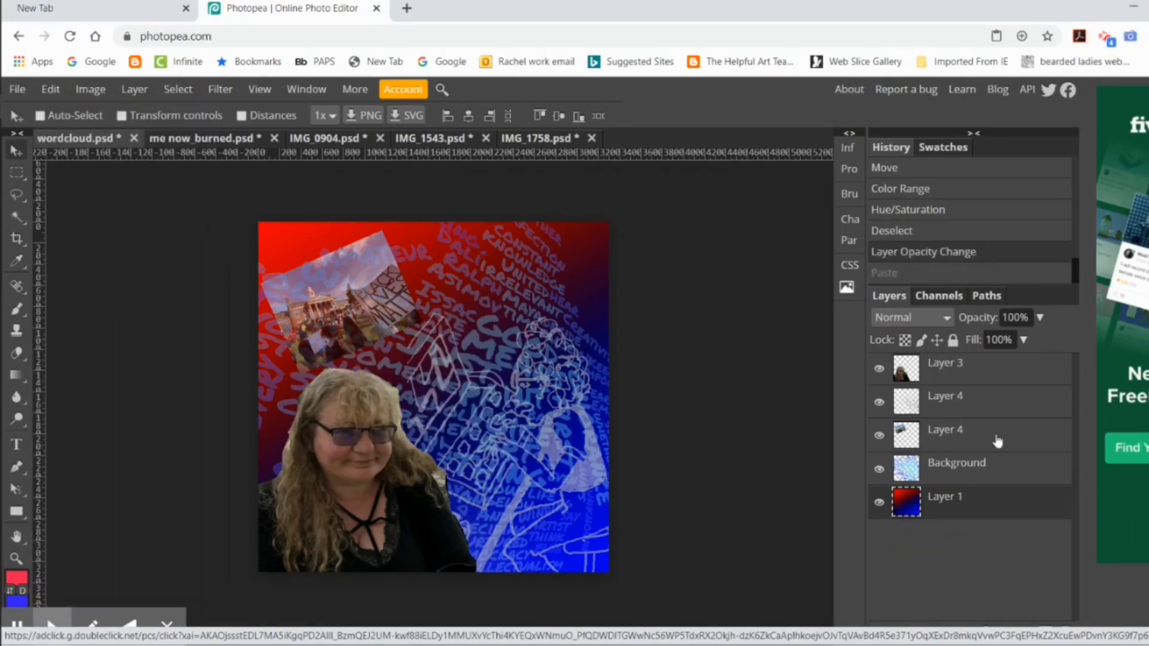
Step: Copy the entire IMG_1758 photo and paste it into wordcloud.psd above the gradient layer
{"action": "left_click", "coordinate": [556, 139]}
{"action": "left_click", "coordinate": [50, 89]}
{"action": "left_click", "coordinate": [178, 88]}
{"action": "left_click", "coordinate": [179, 110]}
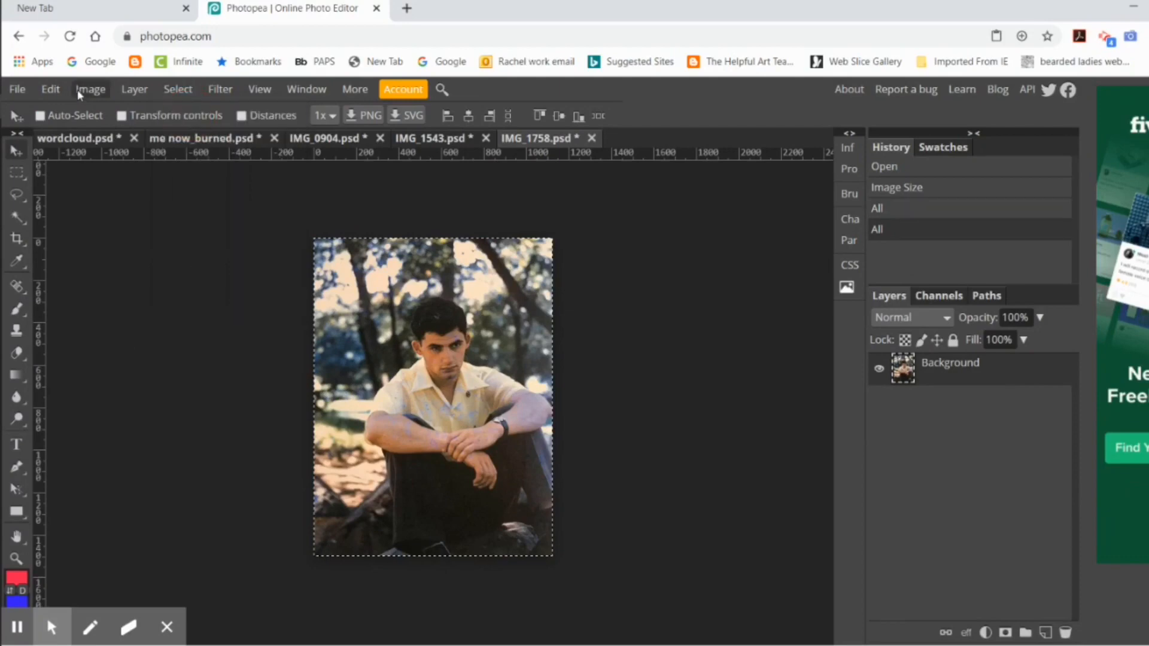
{"action": "left_click", "coordinate": [50, 89]}
{"action": "left_click", "coordinate": [80, 246]}
{"action": "left_click", "coordinate": [75, 138]}
{"action": "left_click", "coordinate": [50, 88]}
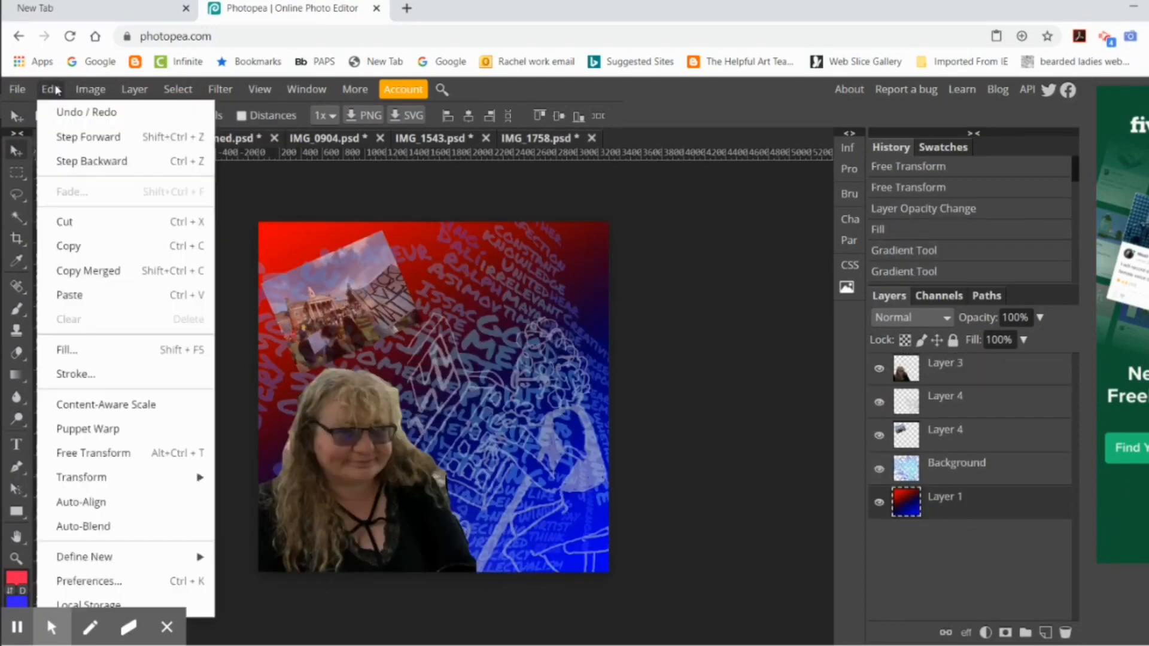
{"action": "left_click", "coordinate": [91, 295]}
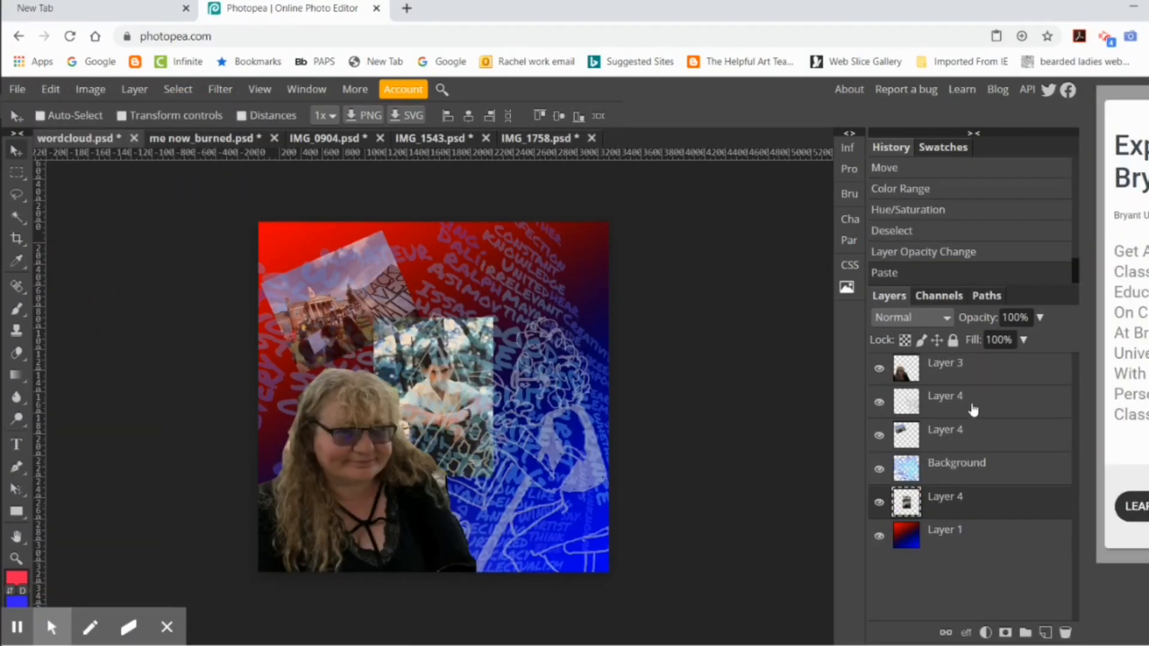
Step: Set the pasted photo layer's opacity to 87% and move the photo to the canvas's upper-right corner
{"action": "left_click", "coordinate": [1040, 317]}
{"action": "left_click", "coordinate": [1002, 340]}
{"action": "left_click", "coordinate": [1032, 341]}
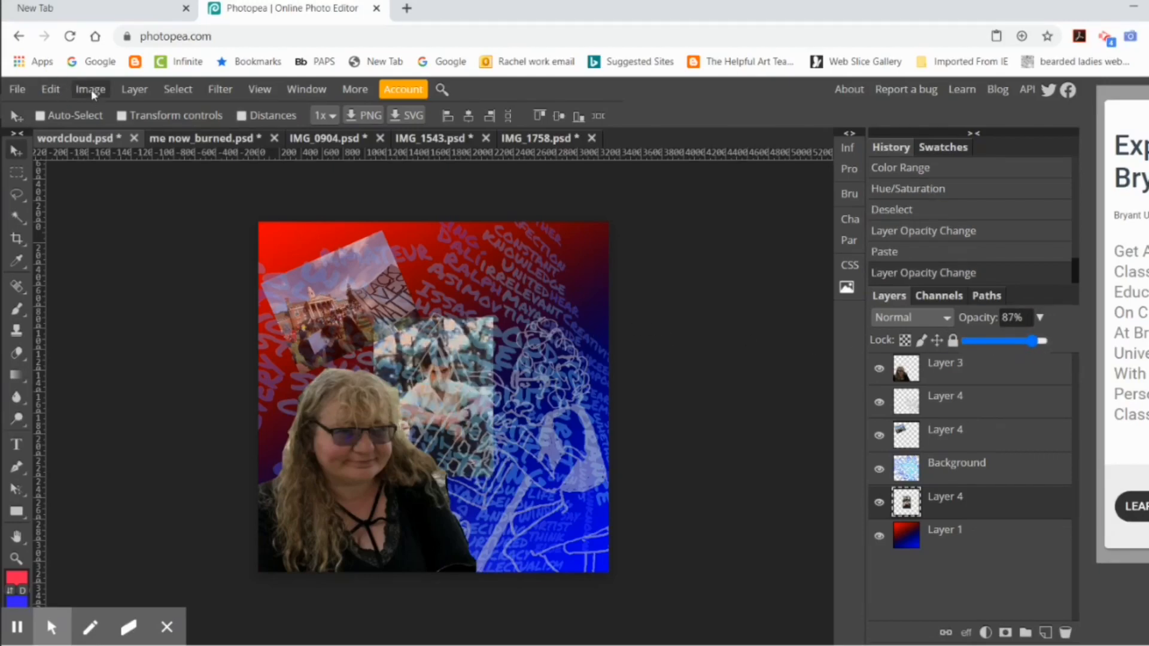
{"action": "left_click_drag", "start_coordinate": [476, 348], "coordinate": [582, 252]}
Step: Scale the pasted photo down proportionally to about 62%, keeping it in the canvas's upper-right corner
{"action": "left_click", "coordinate": [49, 91]}
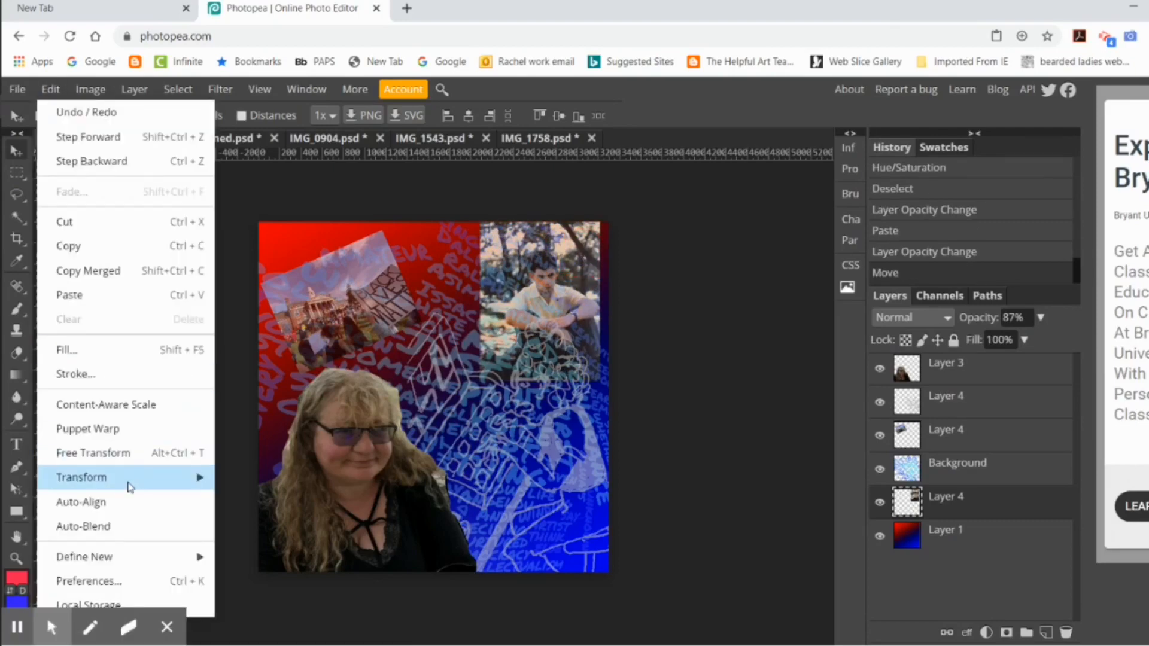
{"action": "mouse_move", "coordinate": [128, 477]}
{"action": "left_click", "coordinate": [291, 455]}
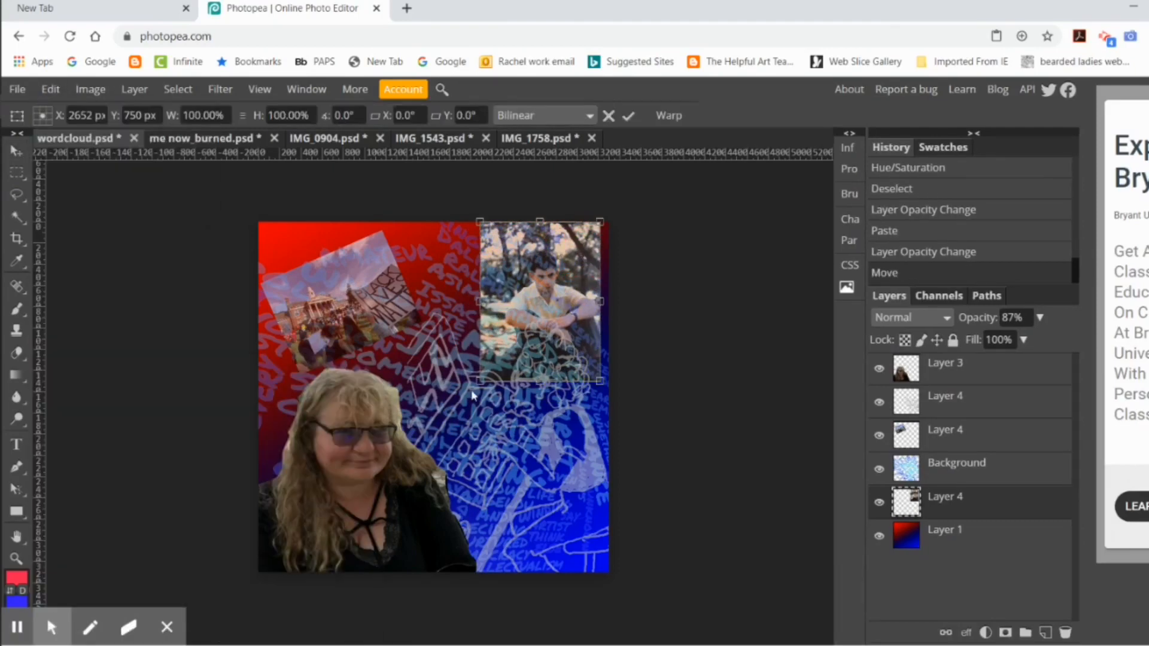
{"action": "left_click_drag", "start_coordinate": [480, 380], "coordinate": [525, 322]}
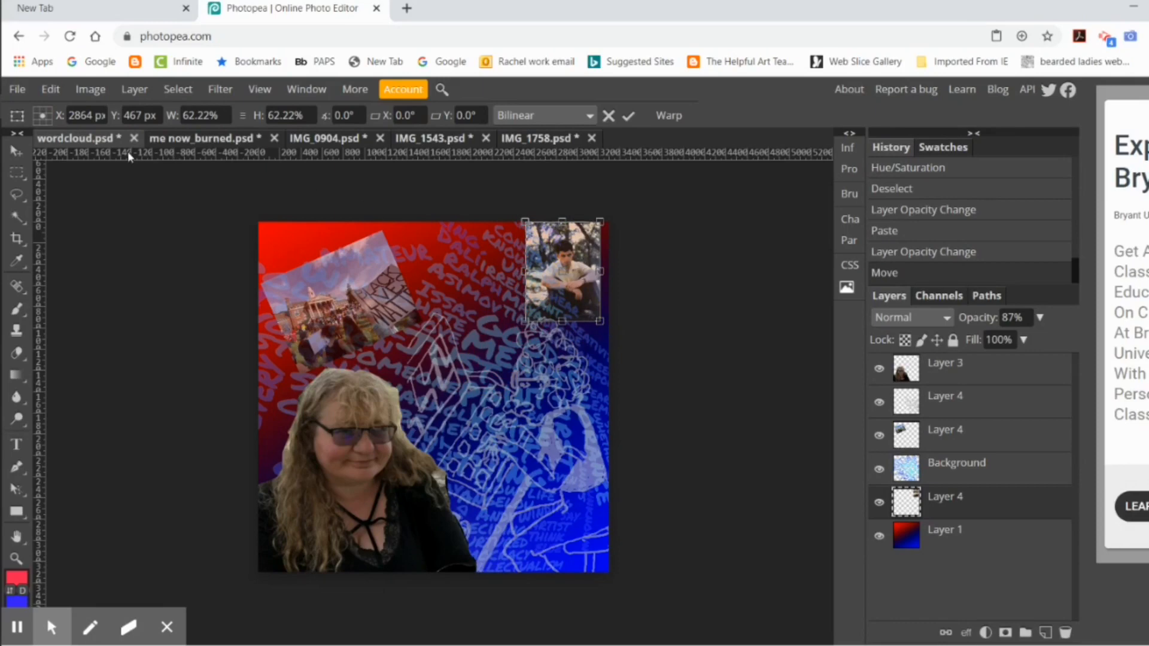
Step: Rotate the small photo clockwise and place it beside the tilted building photo at the canvas's top edge
{"action": "left_click", "coordinate": [51, 89]}
{"action": "mouse_move", "coordinate": [128, 477]}
{"action": "left_click", "coordinate": [281, 457]}
{"action": "left_click_drag", "start_coordinate": [618, 318], "coordinate": [437, 276]}
{"action": "left_click", "coordinate": [627, 116]}
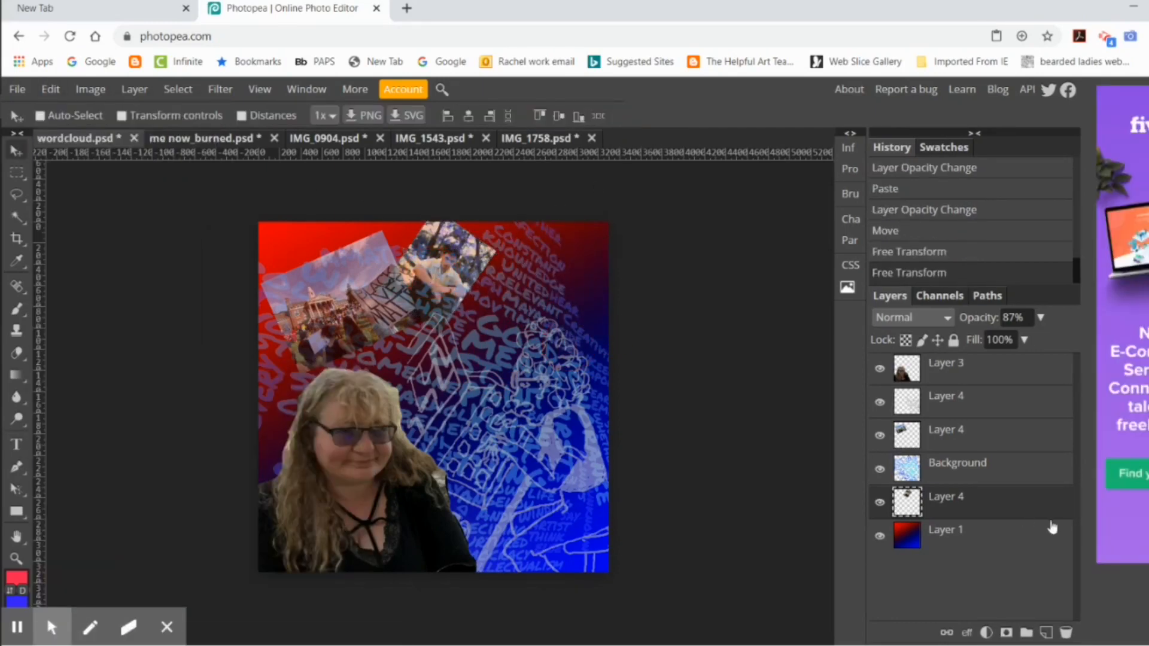
Step: Lower the rotated photo layer's opacity and set the line drawing layer's opacity to 79%
{"action": "mouse_move", "coordinate": [1040, 317]}
{"action": "left_mouse_down"}
{"action": "mouse_move", "coordinate": [1007, 341]}
{"action": "mouse_move", "coordinate": [1040, 321]}
{"action": "mouse_move", "coordinate": [1027, 339]}
{"action": "left_mouse_up"}
{"action": "left_click", "coordinate": [956, 402]}
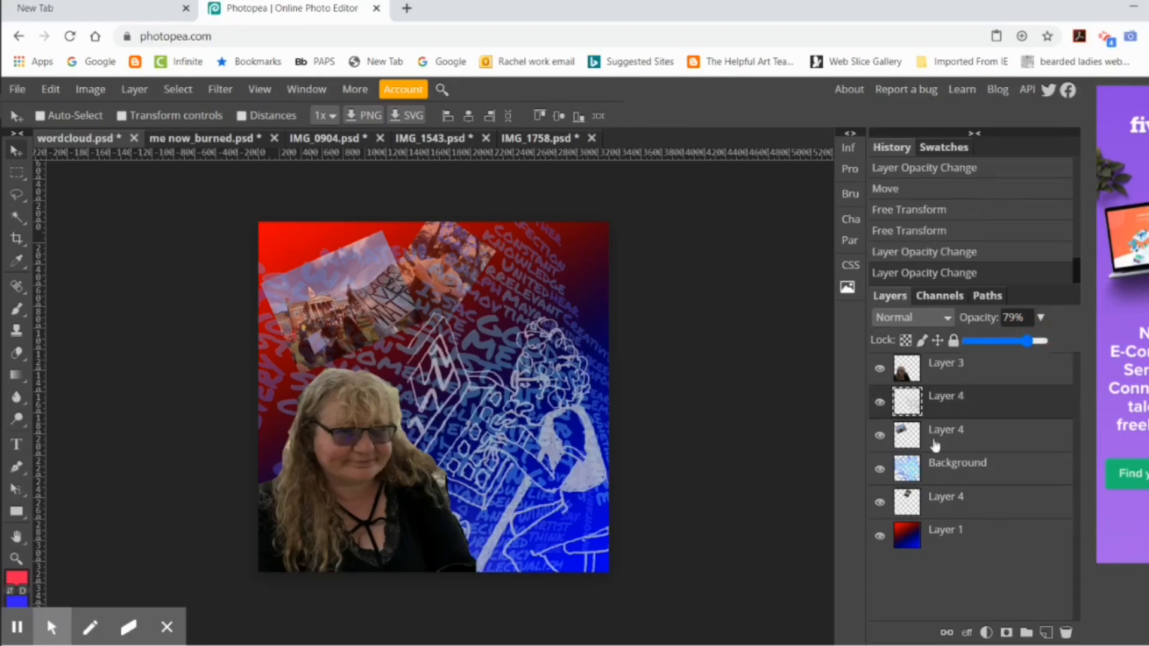
Step: Erase leftover background around the woman's hair and shoulder on Layer 3 with the Background Eraser
{"action": "left_click", "coordinate": [964, 360]}
{"action": "left_click", "coordinate": [17, 353]}
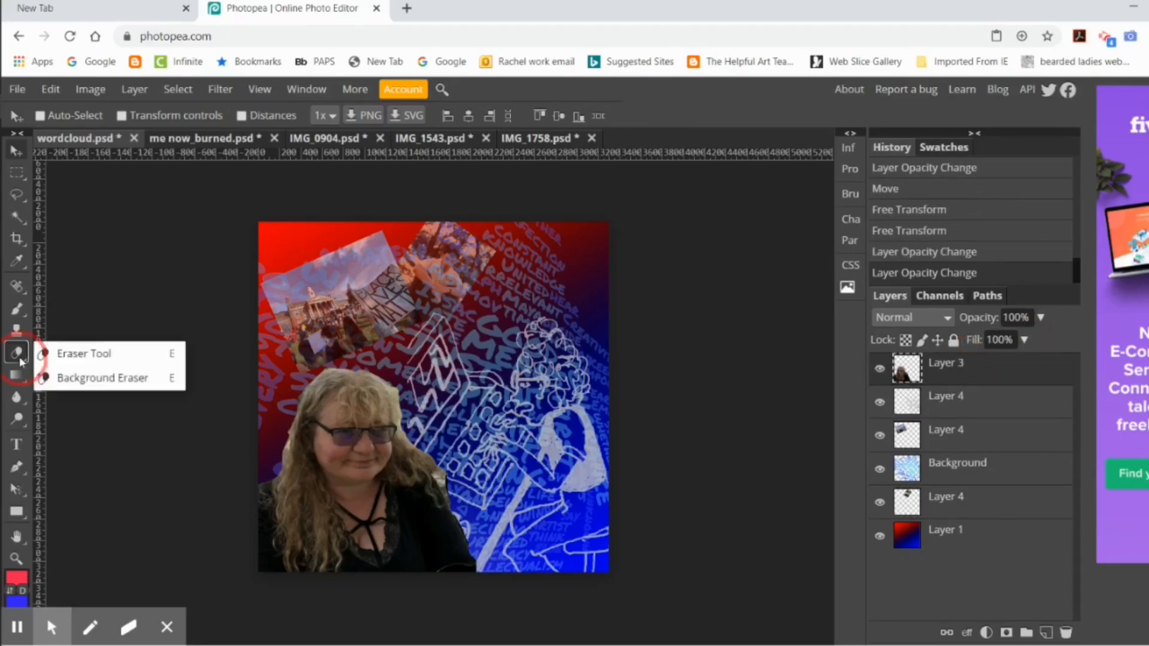
{"action": "left_click", "coordinate": [90, 380]}
{"action": "mouse_move", "coordinate": [275, 440]}
{"action": "left_mouse_down"}
{"action": "mouse_move", "coordinate": [272, 450]}
{"action": "mouse_move", "coordinate": [288, 435]}
{"action": "mouse_move", "coordinate": [287, 450]}
{"action": "left_mouse_up"}
{"action": "left_click", "coordinate": [437, 480]}
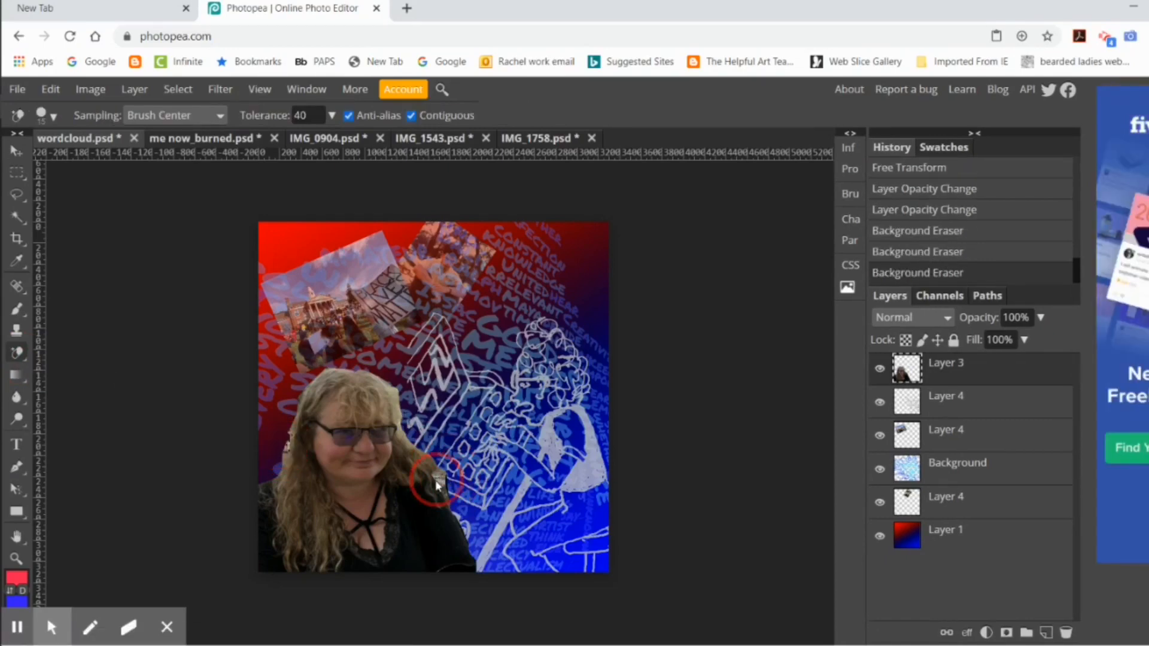
{"action": "left_click_drag", "start_coordinate": [437, 482], "coordinate": [442, 483]}
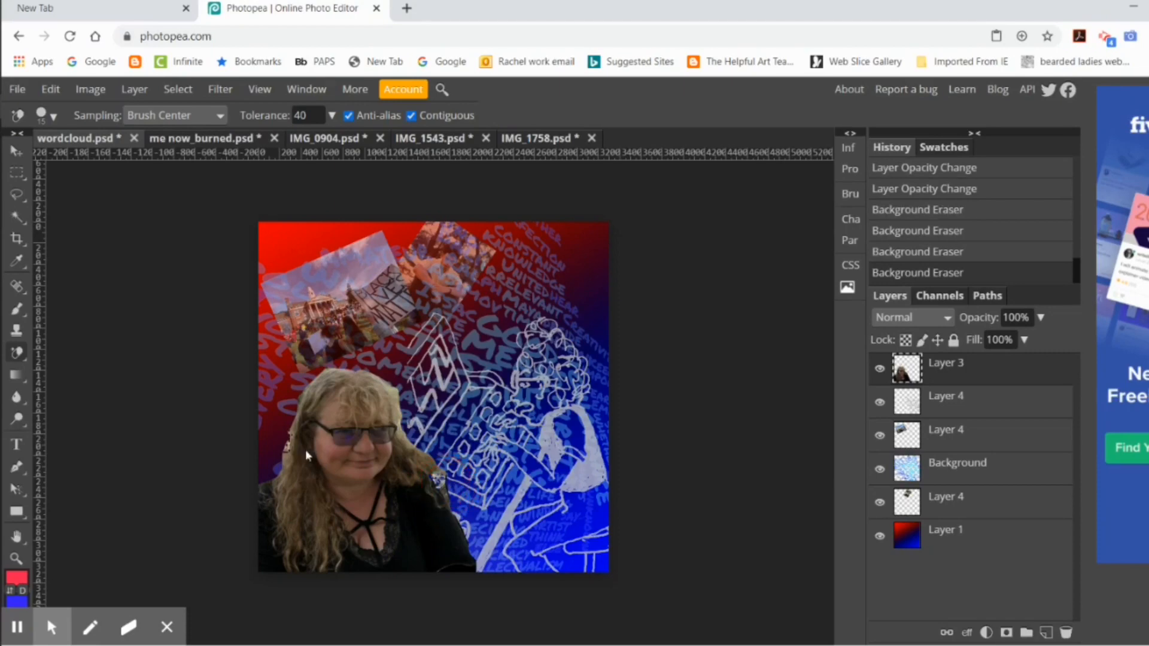
{"action": "mouse_move", "coordinate": [270, 442]}
{"action": "left_mouse_down"}
{"action": "mouse_move", "coordinate": [277, 461]}
{"action": "mouse_move", "coordinate": [312, 432]}
{"action": "left_mouse_up"}
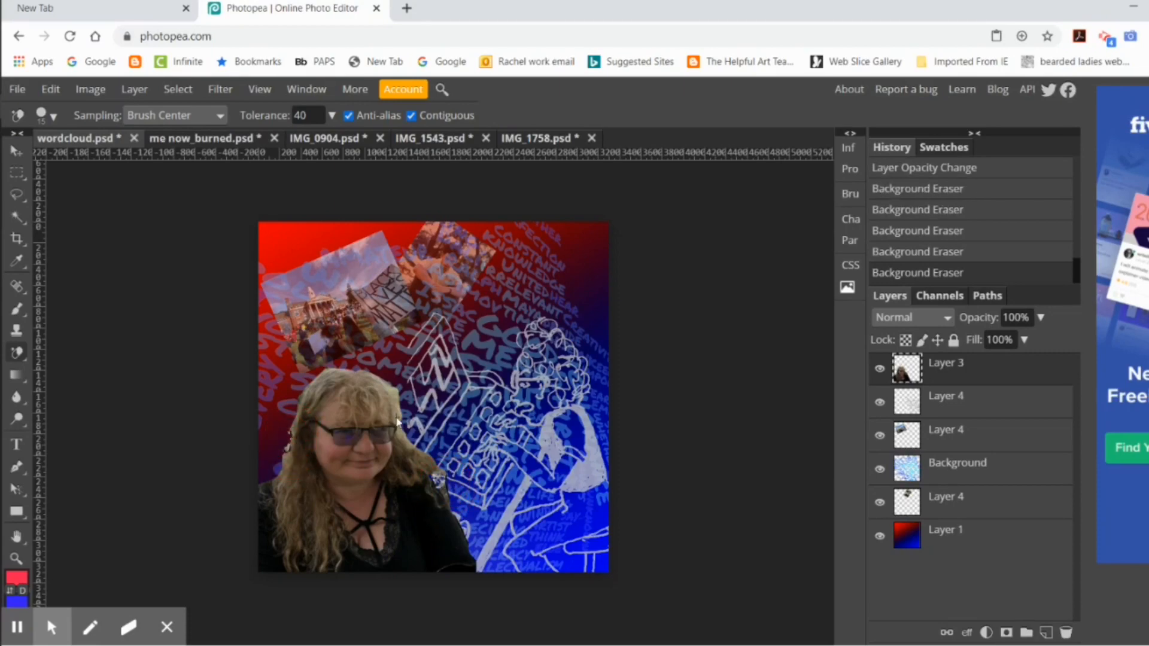
{"action": "mouse_move", "coordinate": [402, 382]}
{"action": "left_mouse_down"}
{"action": "mouse_move", "coordinate": [403, 435]}
{"action": "mouse_move", "coordinate": [380, 392]}
{"action": "left_mouse_up"}
Step: Try erasing the background fringe beside the woman's hair with a soft 147 px Background Eraser at 0% hardness
{"action": "right_click", "coordinate": [17, 353]}
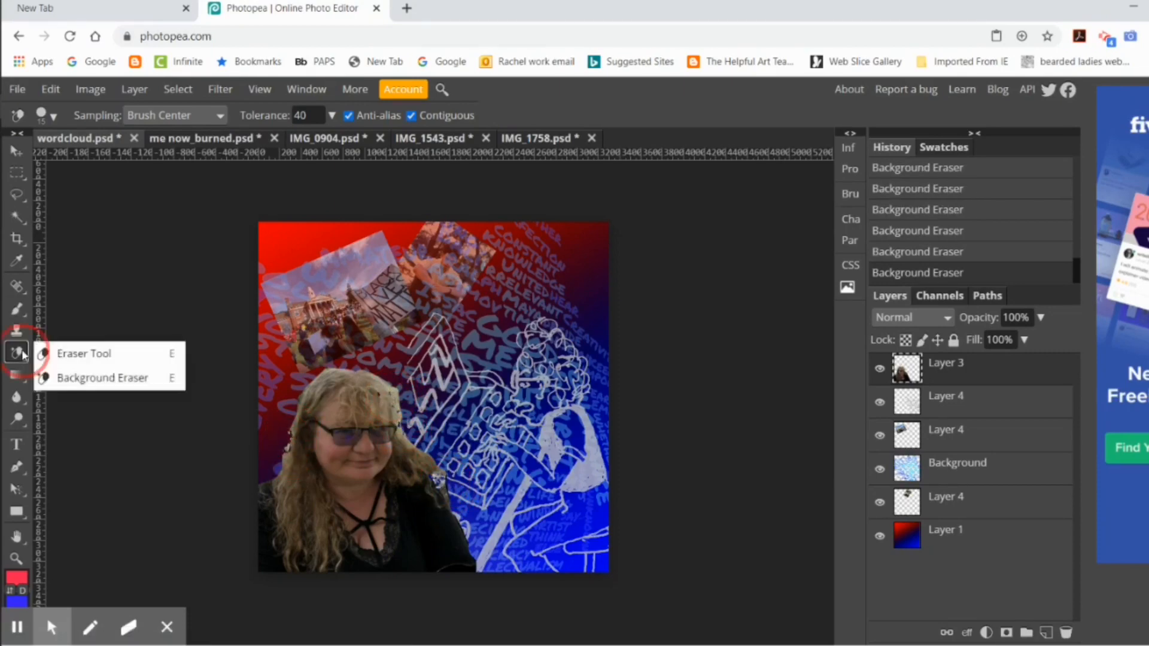
{"action": "left_click", "coordinate": [49, 115]}
{"action": "left_click", "coordinate": [48, 196]}
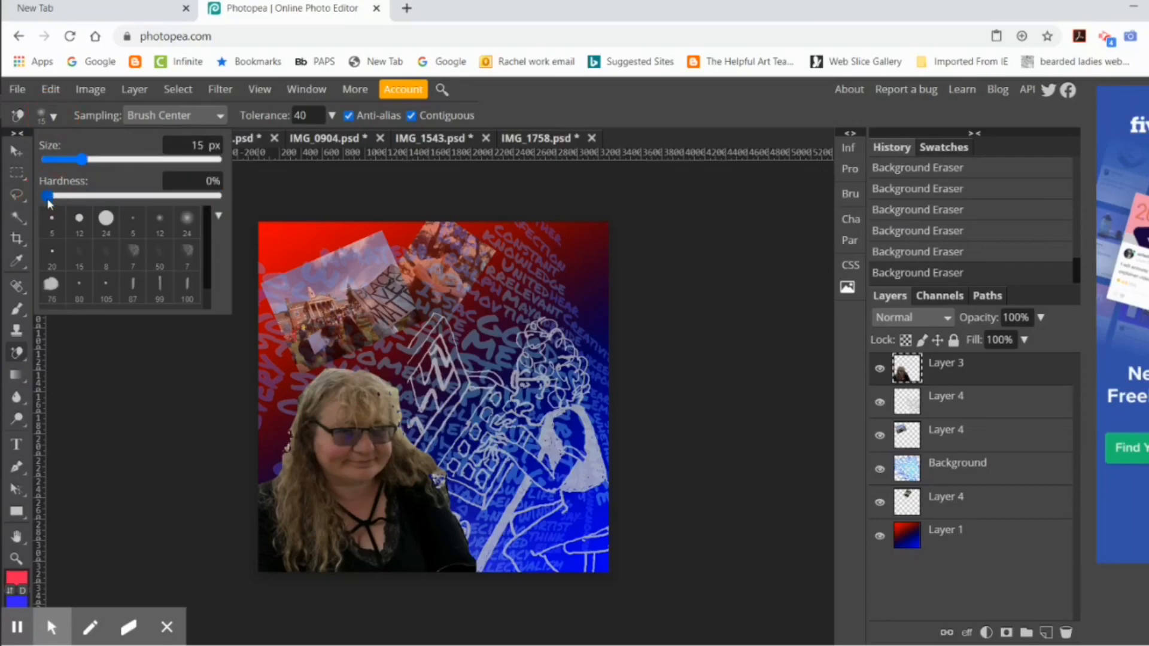
{"action": "left_click", "coordinate": [101, 160]}
{"action": "left_click", "coordinate": [141, 344]}
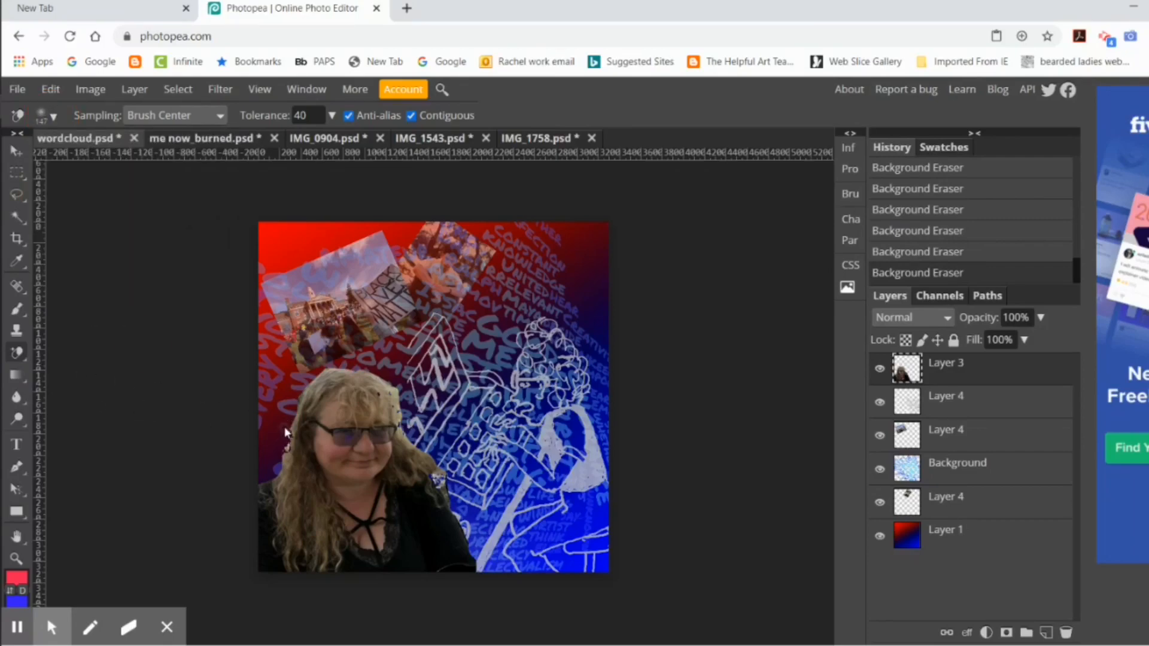
{"action": "left_click_drag", "start_coordinate": [289, 448], "coordinate": [287, 457]}
{"action": "mouse_move", "coordinate": [397, 421]}
{"action": "left_mouse_down"}
{"action": "mouse_move", "coordinate": [408, 415]}
{"action": "mouse_move", "coordinate": [383, 396]}
{"action": "left_mouse_up"}
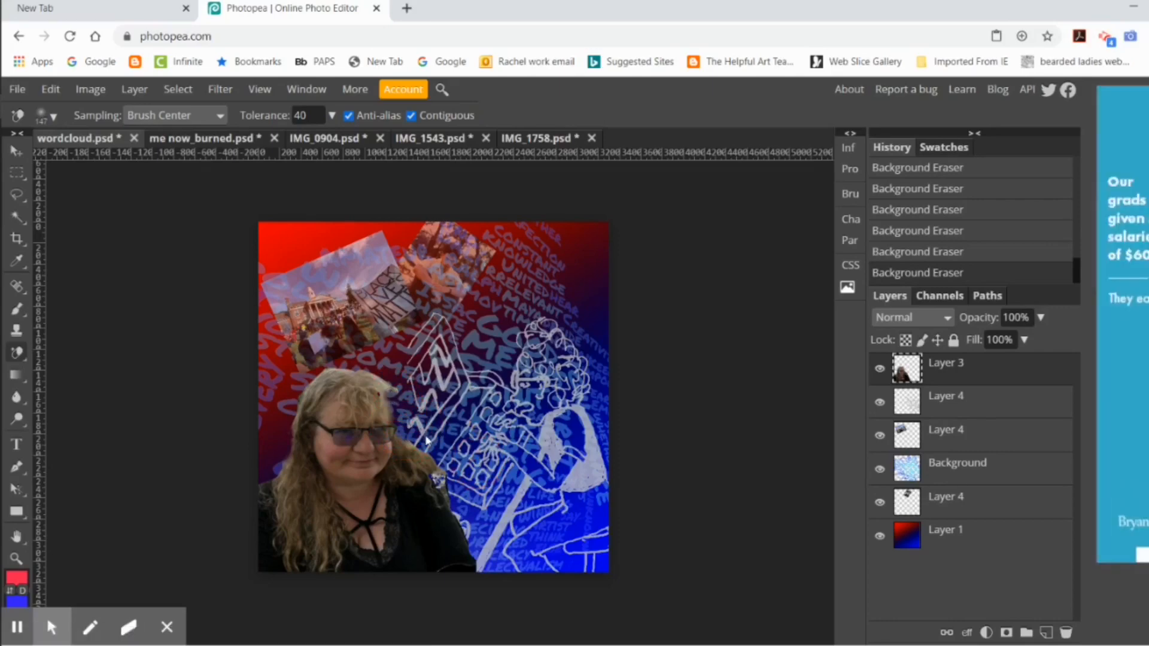
{"action": "key", "text": "ctrl+z"}
{"action": "key", "text": "ctrl+z"}
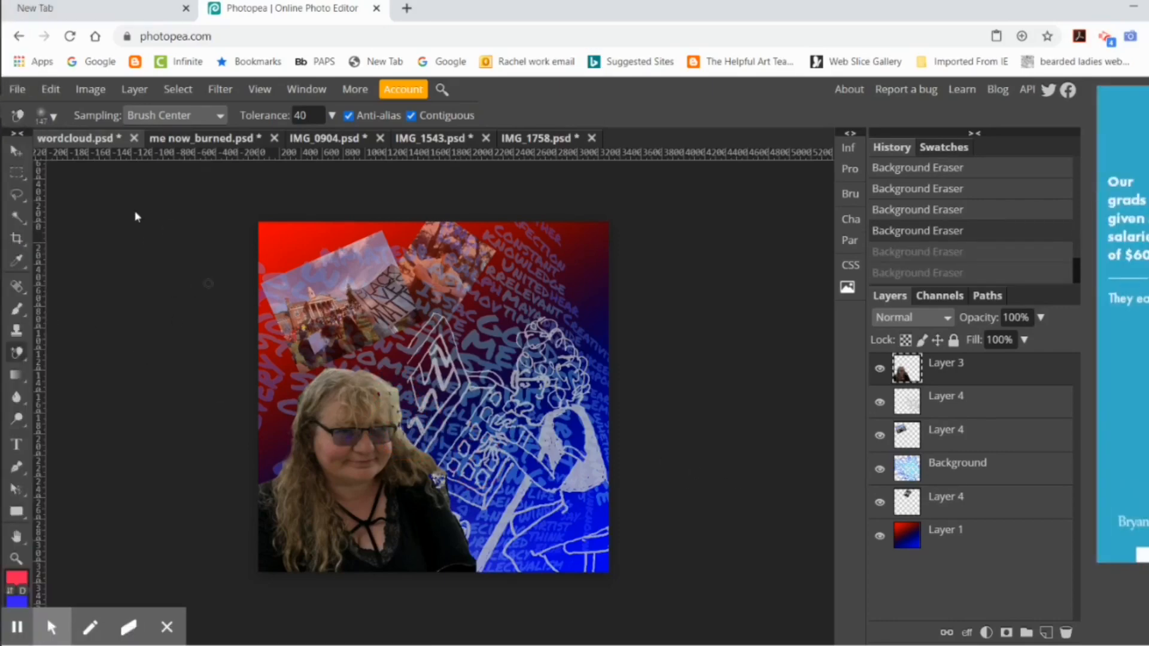
{"action": "left_click", "coordinate": [52, 117]}
{"action": "left_click", "coordinate": [94, 160]}
{"action": "left_click", "coordinate": [470, 429]}
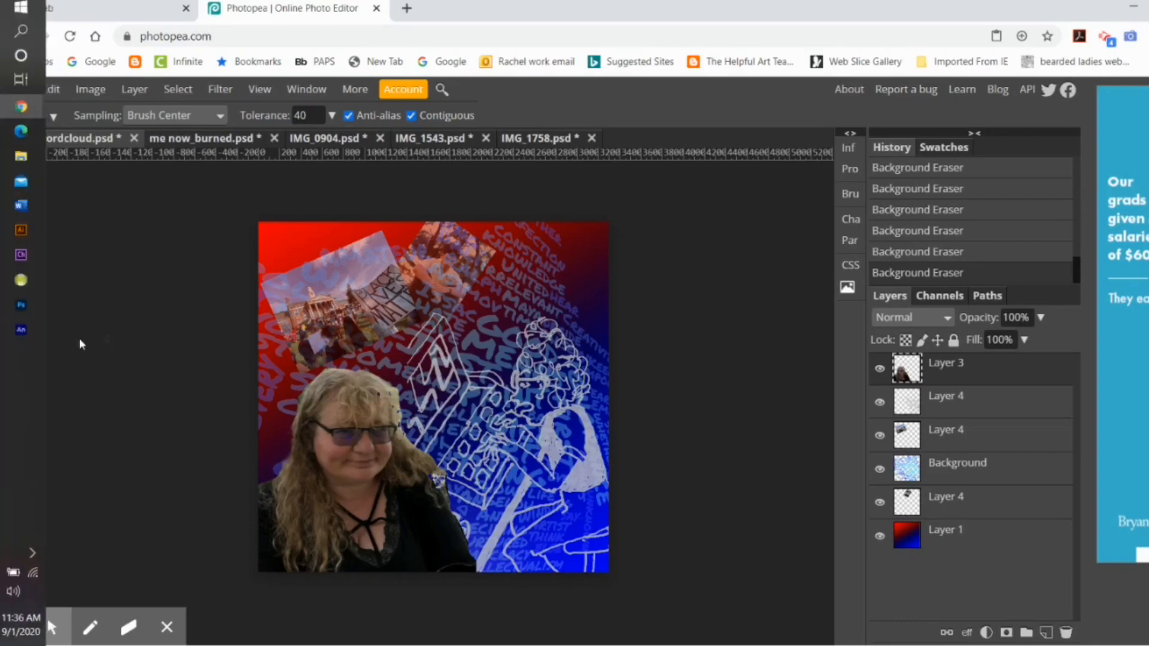
Step: Brush the light fringe beside the woman's hair with an enlarged Dodge tool, using Midtones at 50% exposure
{"action": "left_click", "coordinate": [16, 418]}
{"action": "left_click", "coordinate": [75, 423]}
{"action": "left_click", "coordinate": [143, 116]}
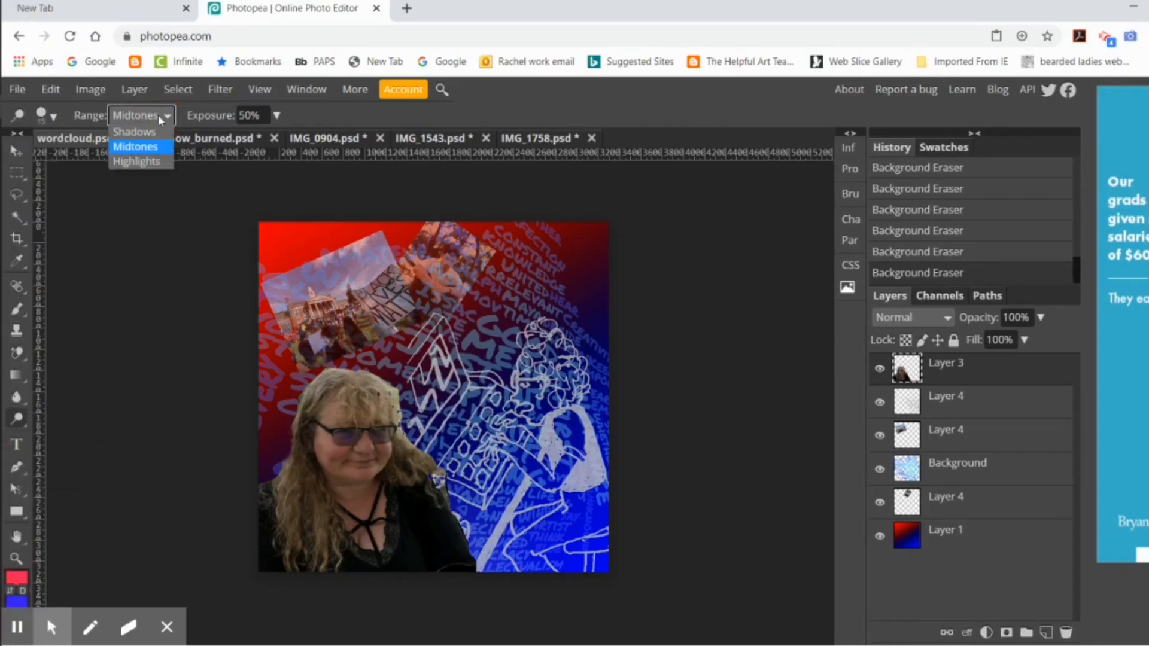
{"action": "left_click", "coordinate": [53, 116]}
{"action": "left_click", "coordinate": [126, 161]}
{"action": "left_click", "coordinate": [174, 412]}
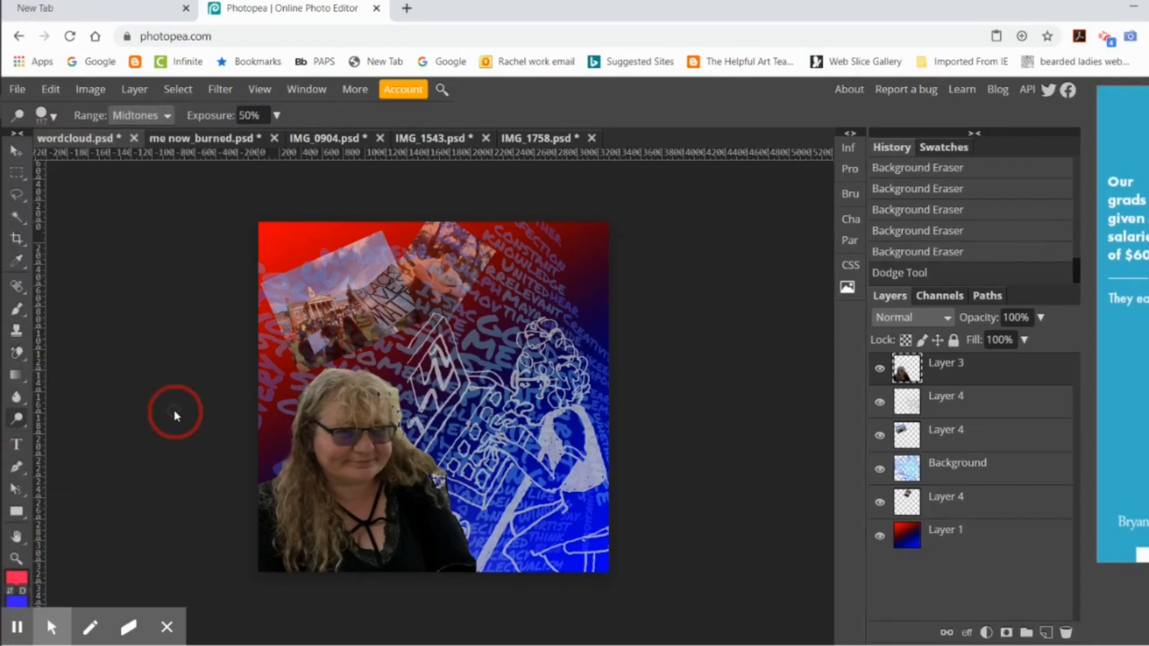
{"action": "left_click_drag", "start_coordinate": [394, 388], "coordinate": [417, 424]}
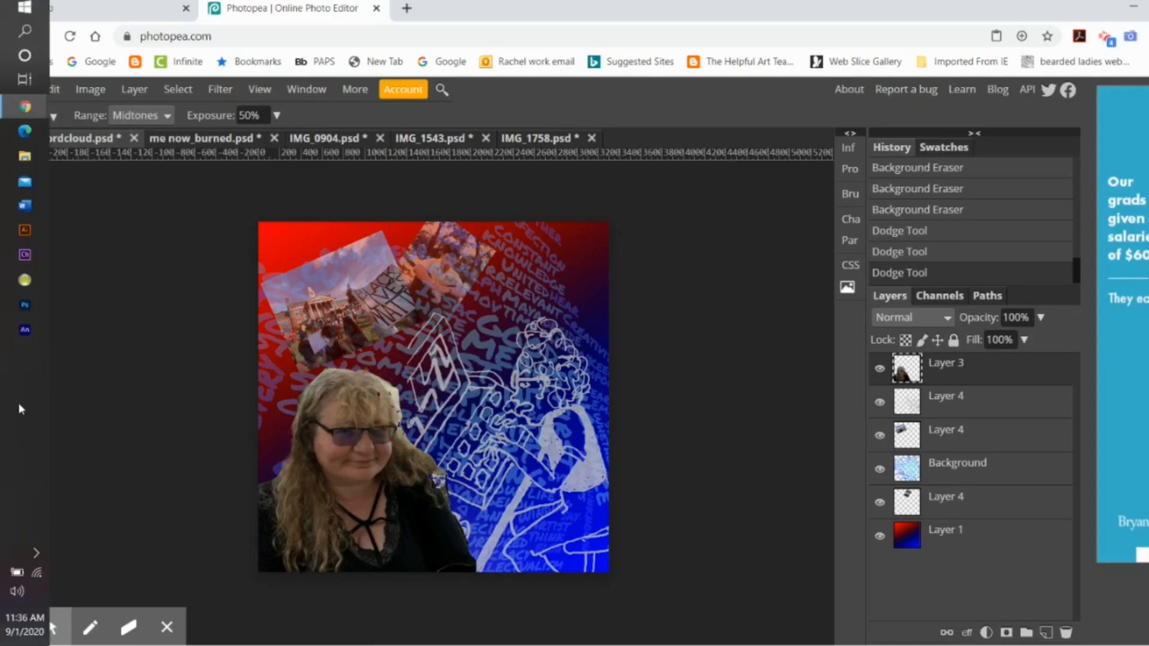
Step: Darken the fringe at the upper edge of the woman's hair with the Burn tool, using Midtones at 50% exposure
{"action": "left_click", "coordinate": [16, 419]}
{"action": "left_click", "coordinate": [75, 464]}
{"action": "mouse_move", "coordinate": [384, 380]}
{"action": "left_mouse_down"}
{"action": "mouse_move", "coordinate": [402, 401]}
{"action": "mouse_move", "coordinate": [388, 394]}
{"action": "mouse_move", "coordinate": [407, 408]}
{"action": "mouse_move", "coordinate": [387, 374]}
{"action": "left_mouse_up"}
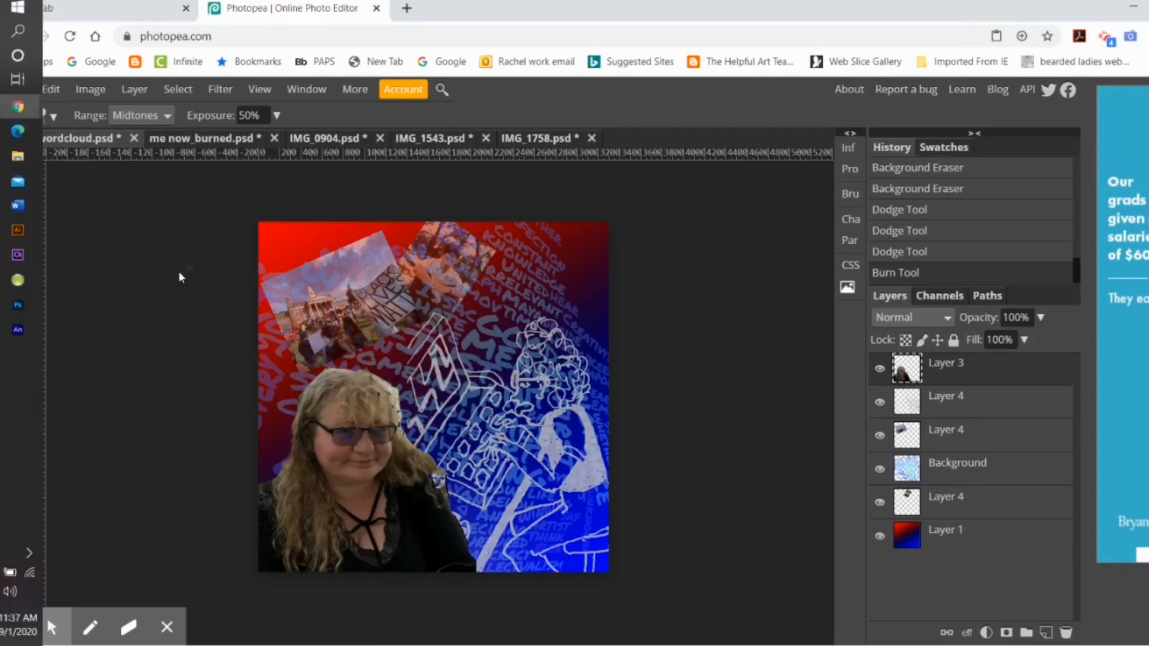
Step: Adjust the Burn brush size, set its range to Highlights and darken the light edges around the woman's hair
{"action": "left_click", "coordinate": [54, 116]}
{"action": "left_click", "coordinate": [116, 160]}
{"action": "left_click", "coordinate": [137, 161]}
{"action": "left_click", "coordinate": [165, 117]}
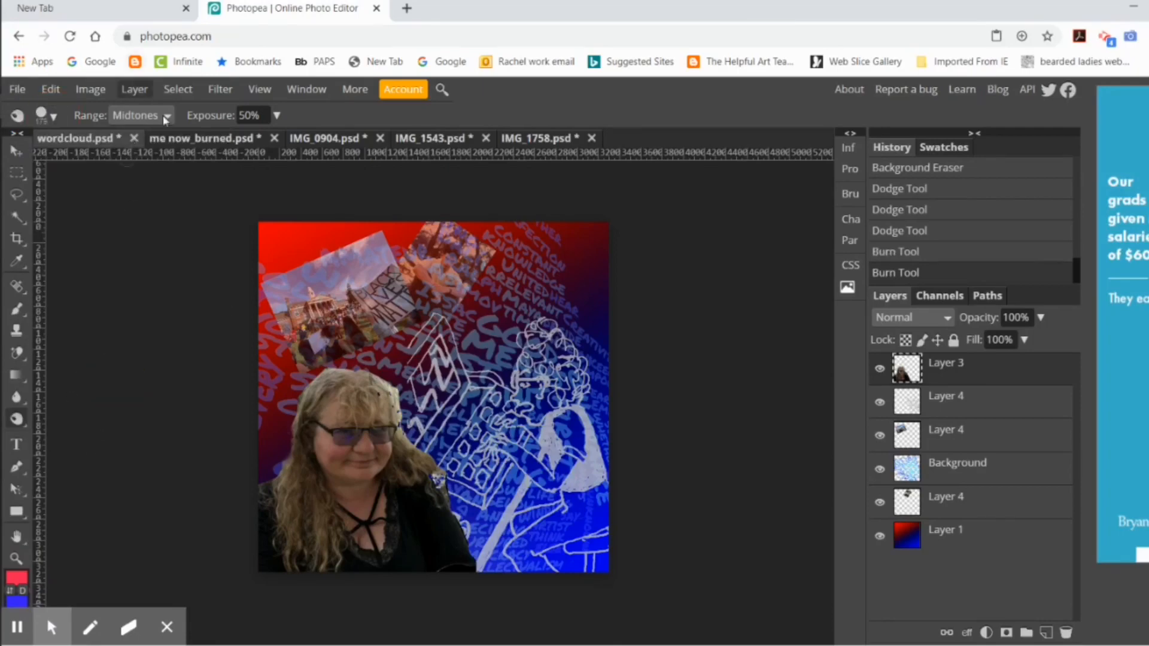
{"action": "left_click", "coordinate": [139, 162]}
{"action": "left_click_drag", "start_coordinate": [386, 393], "coordinate": [419, 443]}
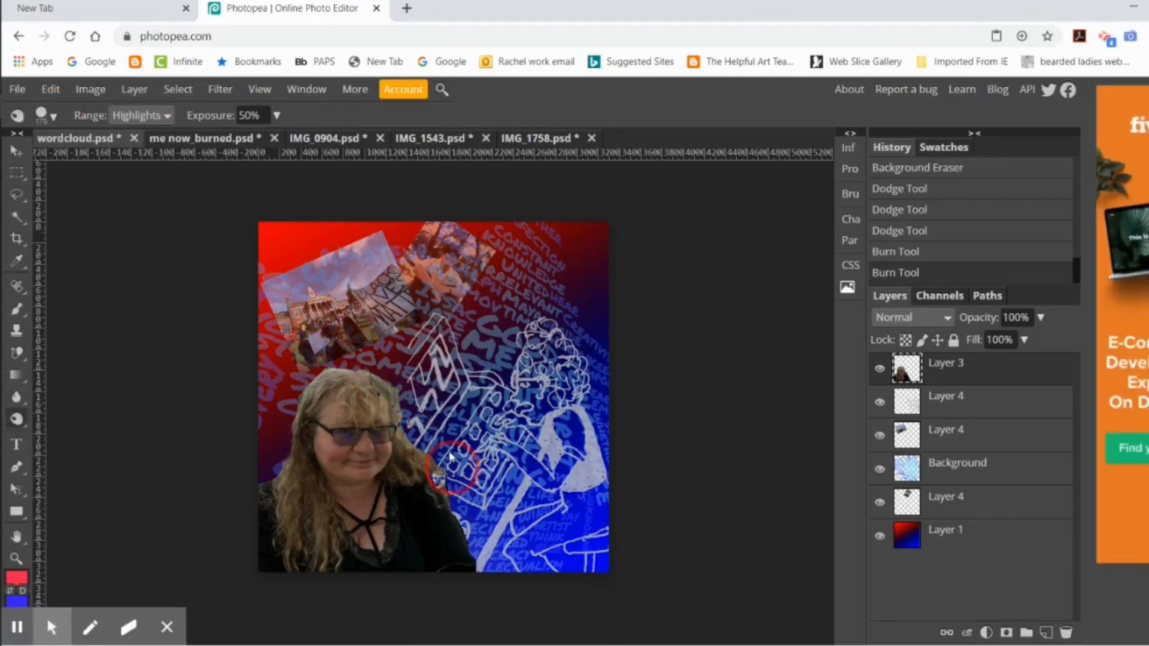
{"action": "left_click_drag", "start_coordinate": [293, 467], "coordinate": [329, 443]}
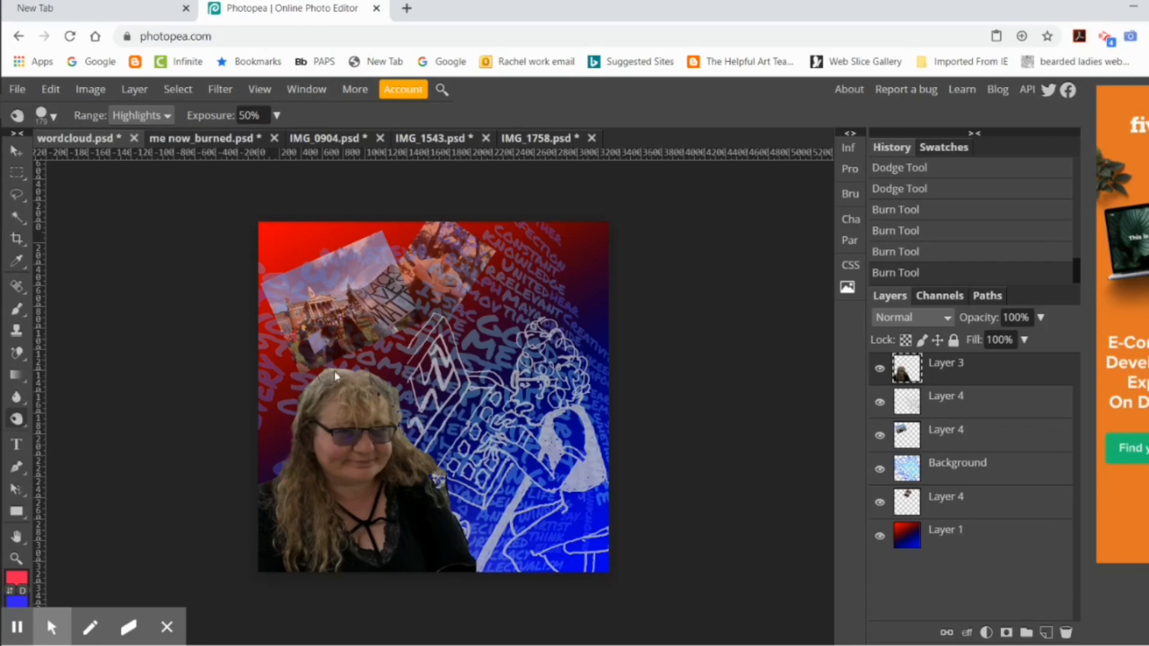
{"action": "mouse_move", "coordinate": [328, 374]}
{"action": "left_mouse_down"}
{"action": "mouse_move", "coordinate": [292, 417]}
{"action": "mouse_move", "coordinate": [363, 374]}
{"action": "left_mouse_up"}
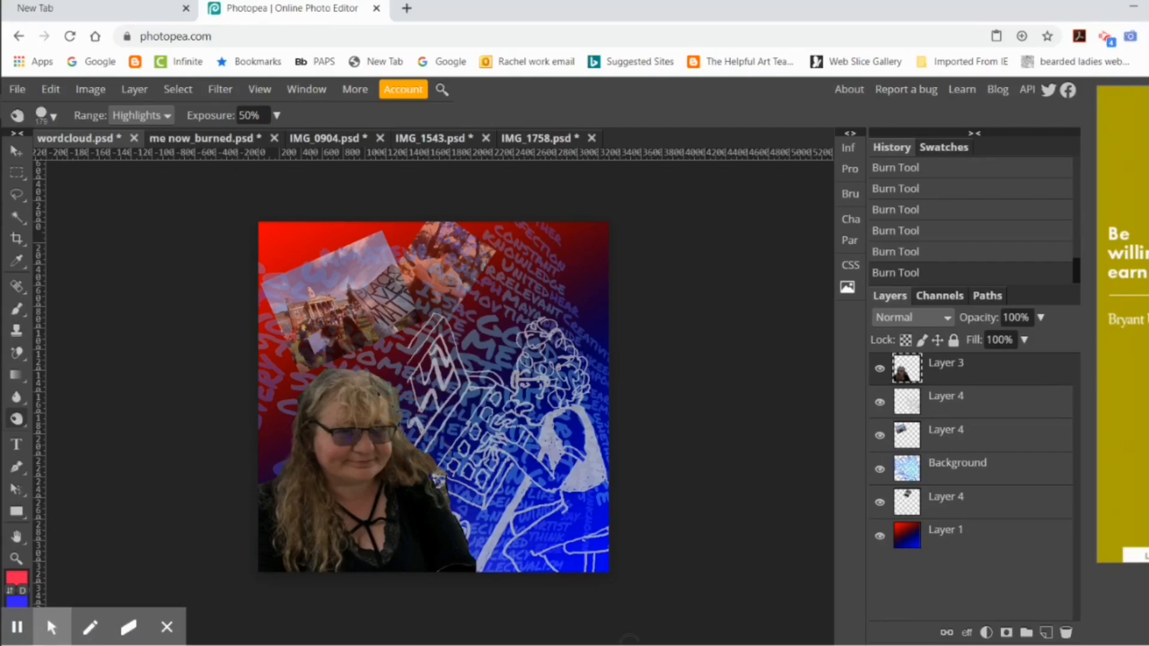
Step: Set the line drawing layer's opacity to 51%
{"action": "left_click", "coordinate": [944, 400]}
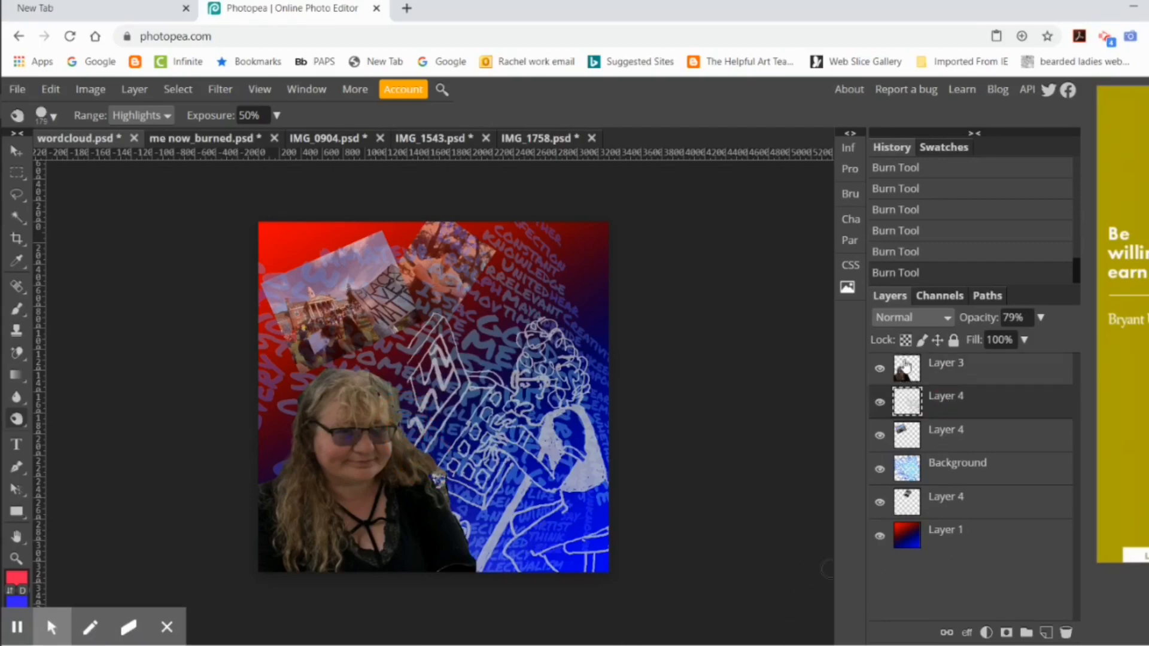
{"action": "left_click", "coordinate": [1013, 318]}
{"action": "left_click_drag", "start_coordinate": [1013, 340], "coordinate": [1001, 340]}
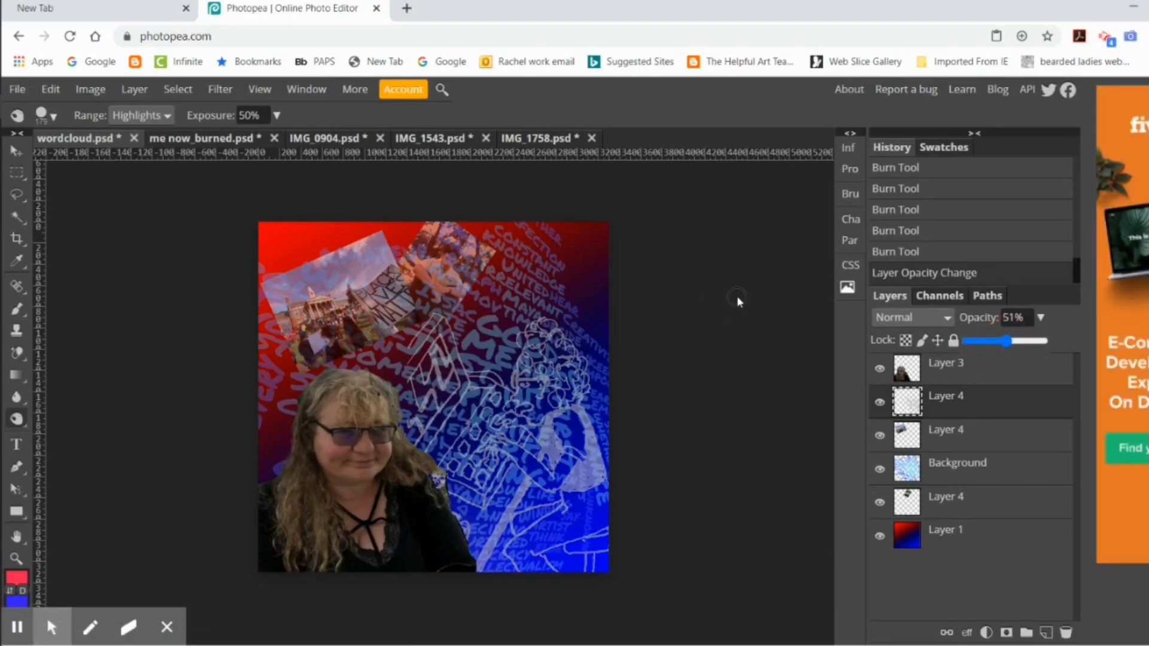
Step: Enlarge the photo of the seated man to about 159% with Free Transform and place it in the collage's upper right corner
{"action": "left_click", "coordinate": [946, 500]}
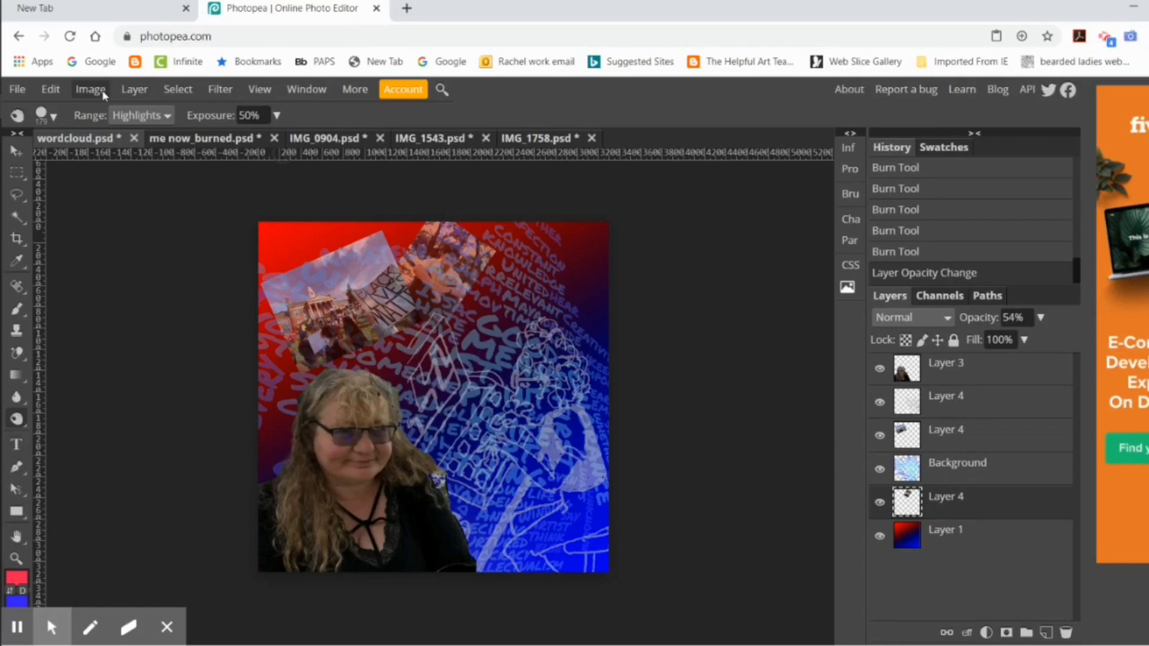
{"action": "left_click", "coordinate": [50, 89]}
{"action": "left_click", "coordinate": [78, 451]}
{"action": "left_click_drag", "start_coordinate": [499, 336], "coordinate": [547, 386]}
{"action": "left_click_drag", "start_coordinate": [476, 302], "coordinate": [580, 284]}
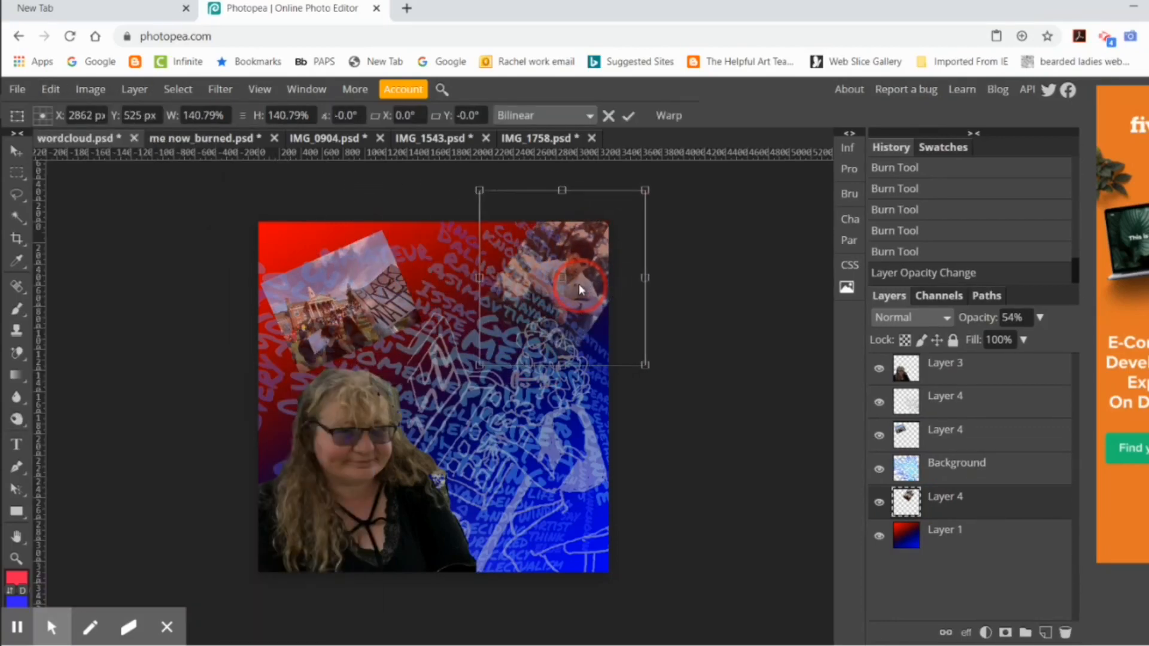
{"action": "left_click_drag", "start_coordinate": [479, 189], "coordinate": [458, 169]}
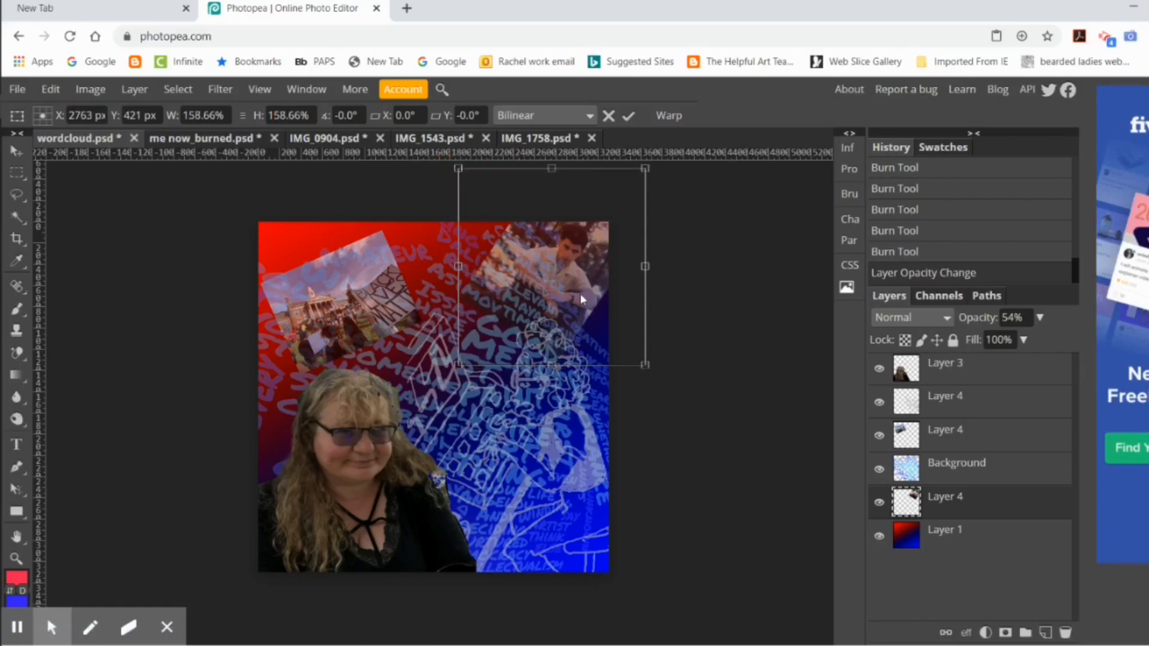
{"action": "left_click_drag", "start_coordinate": [580, 293], "coordinate": [592, 299]}
{"action": "left_click", "coordinate": [628, 116]}
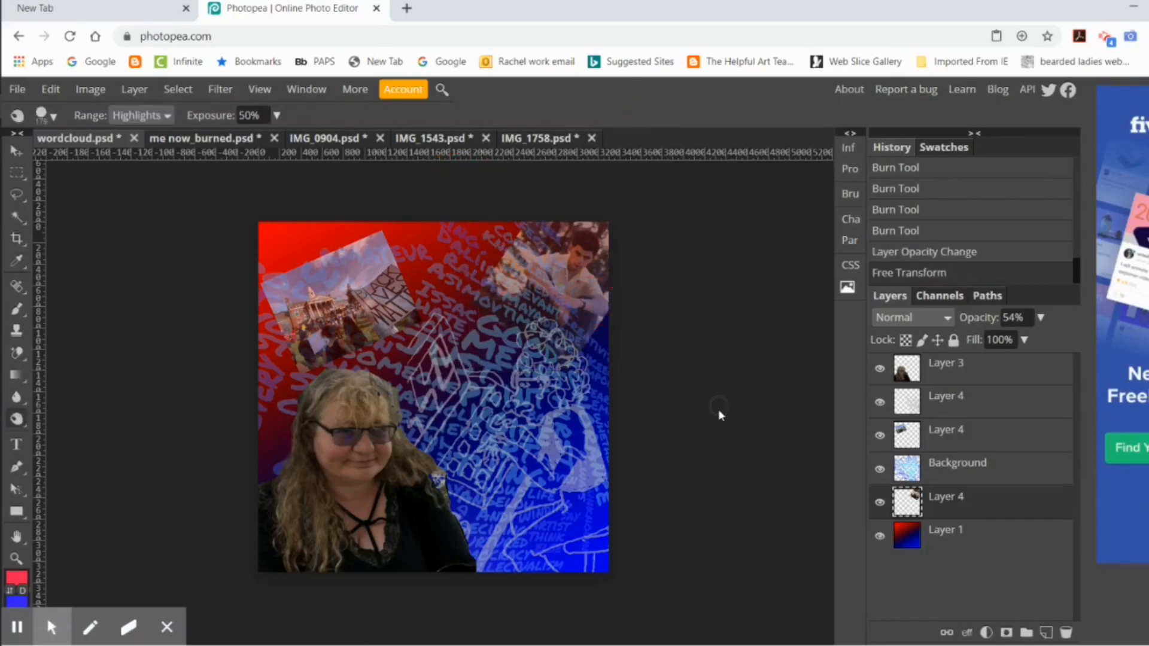
Step: Set the word cloud Background layer's opacity to 45%
{"action": "left_click", "coordinate": [940, 470]}
{"action": "left_click", "coordinate": [1042, 318]}
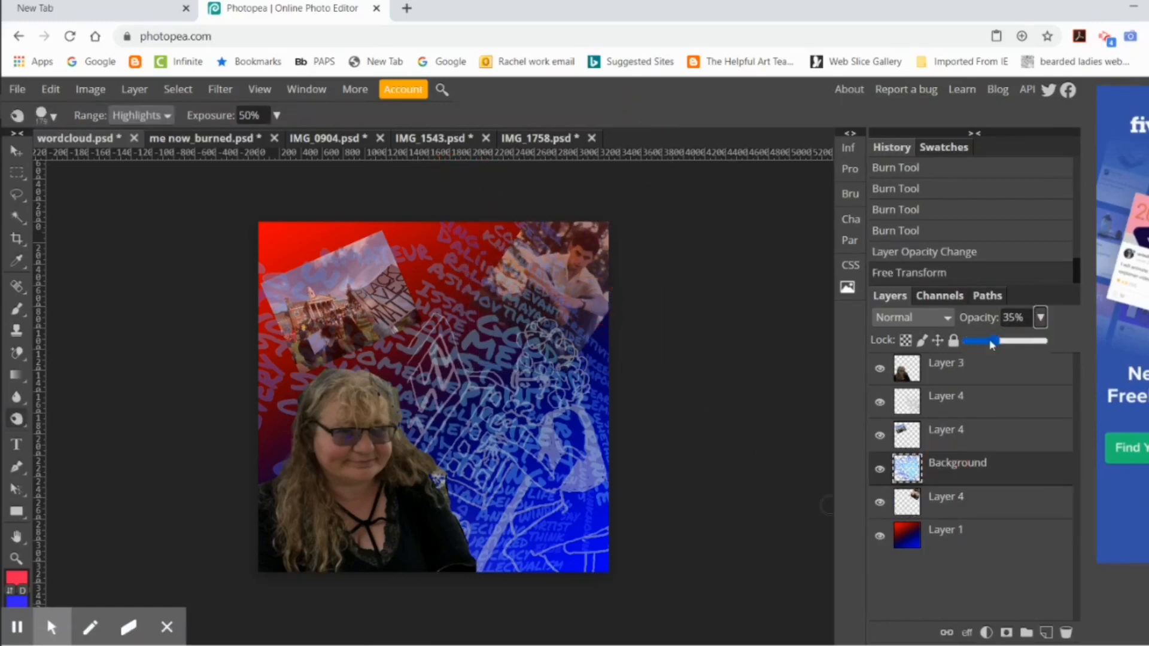
{"action": "left_click_drag", "start_coordinate": [989, 339], "coordinate": [1001, 340]}
Step: Raise the line drawing layer's opacity so its white lines stand out more strongly over the word cloud
{"action": "left_click", "coordinate": [940, 398]}
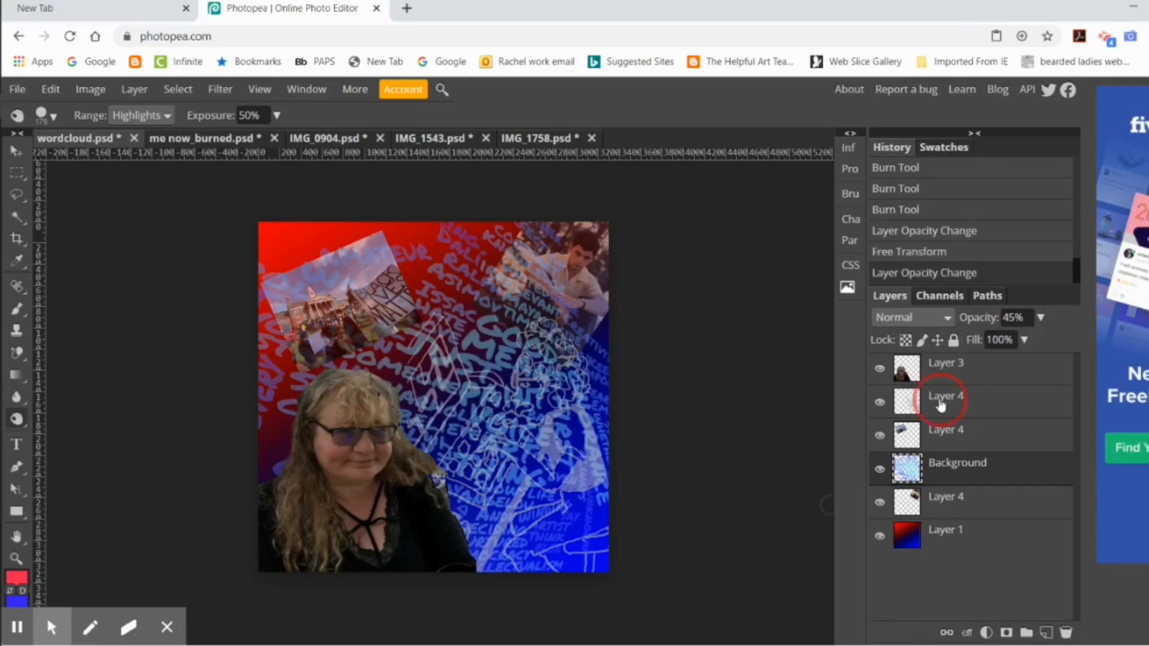
{"action": "left_click", "coordinate": [1041, 322]}
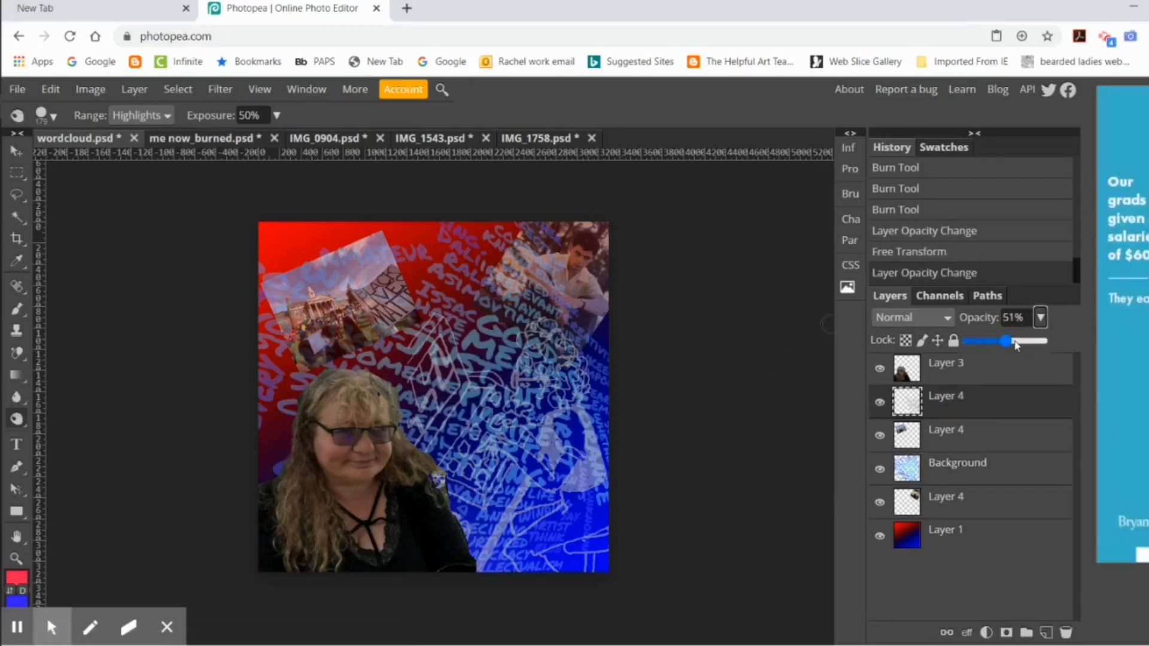
{"action": "left_click", "coordinate": [1014, 341]}
{"action": "left_click", "coordinate": [1024, 341]}
Step: Lower the word cloud Background layer's opacity to 41%
{"action": "left_click", "coordinate": [952, 463]}
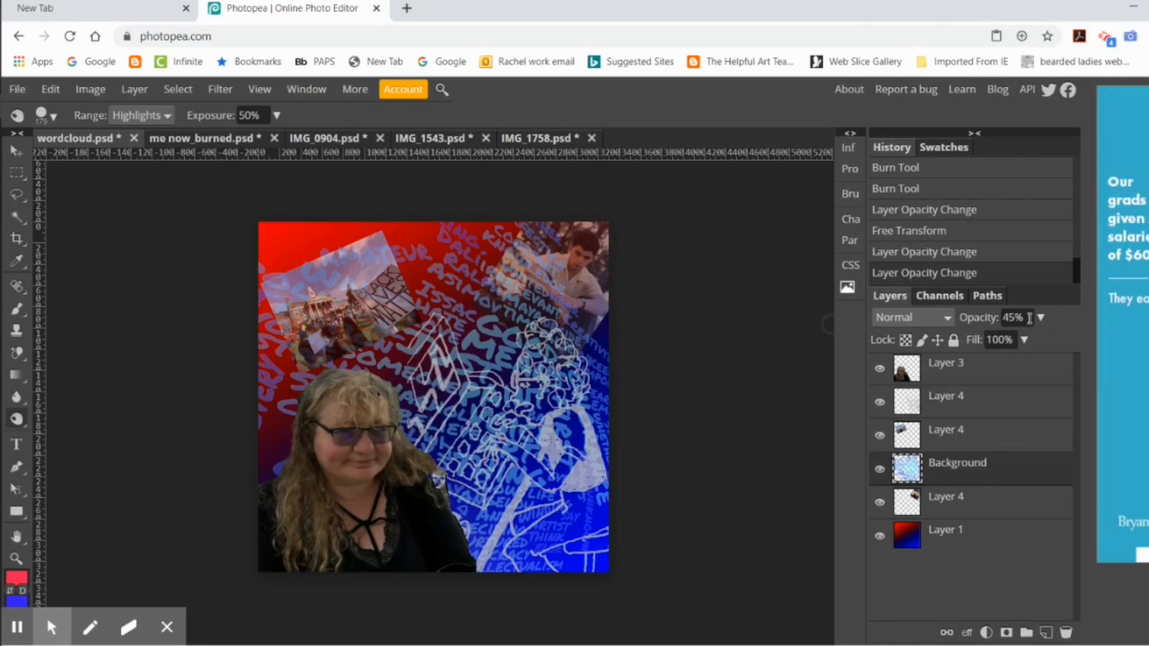
{"action": "left_click", "coordinate": [1041, 318]}
{"action": "mouse_move", "coordinate": [999, 341]}
{"action": "left_mouse_down"}
{"action": "mouse_move", "coordinate": [990, 350]}
{"action": "mouse_move", "coordinate": [1001, 350]}
{"action": "left_mouse_up"}
{"action": "left_click", "coordinate": [737, 367]}
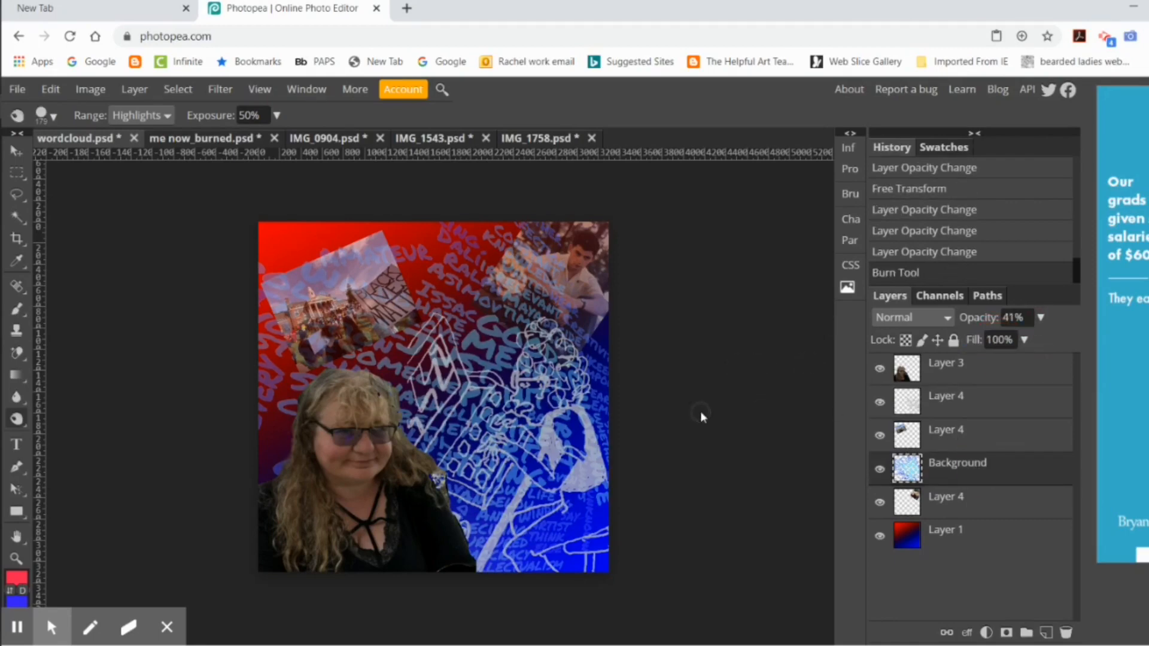
Step: Hide and show the line drawing, both photos, the word cloud and the gradient one by one to examine each layer's contribution
{"action": "left_click", "coordinate": [879, 402]}
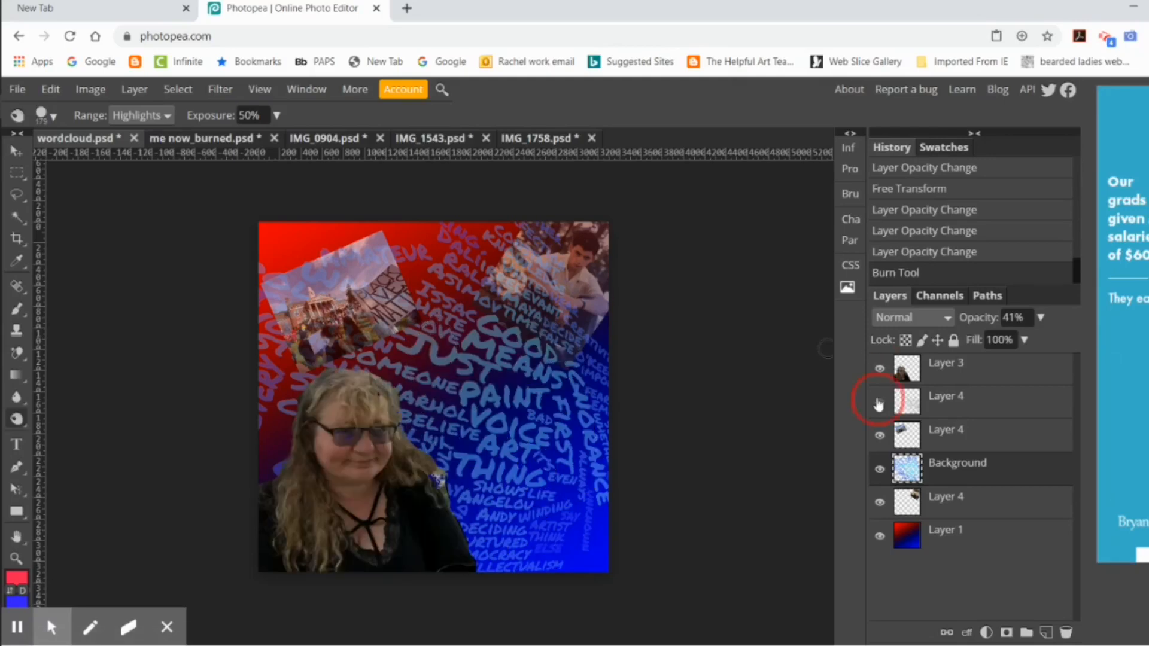
{"action": "left_click", "coordinate": [879, 403]}
{"action": "left_click", "coordinate": [879, 436]}
{"action": "left_click", "coordinate": [879, 435]}
{"action": "left_click", "coordinate": [878, 471]}
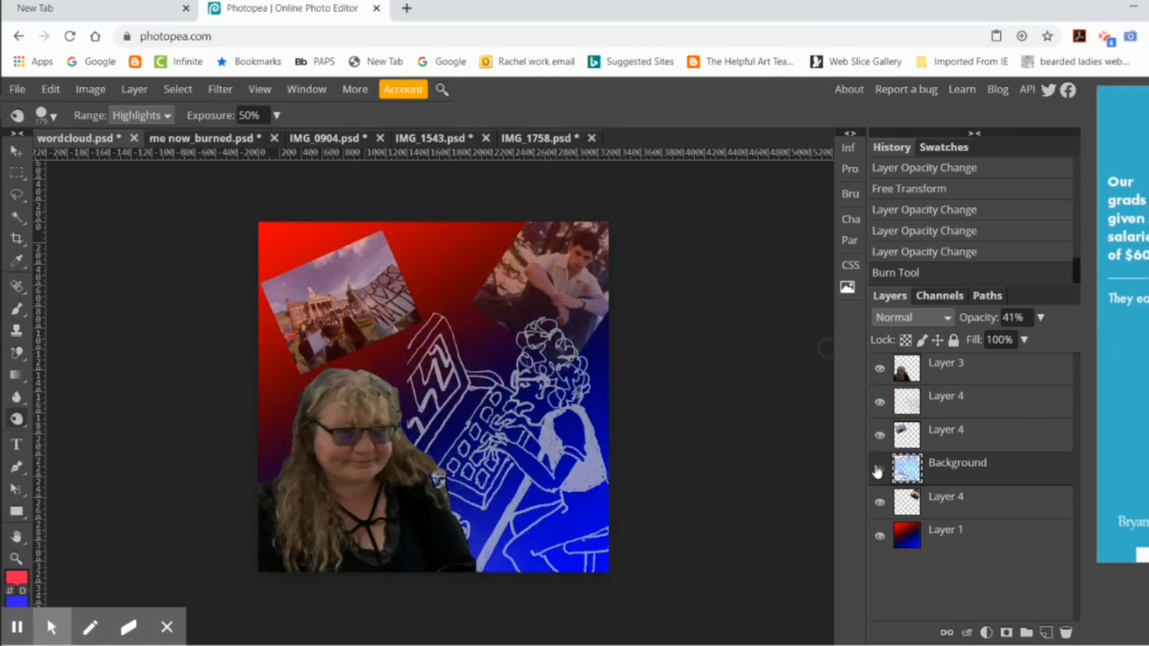
{"action": "left_click", "coordinate": [879, 470]}
{"action": "left_click", "coordinate": [879, 503]}
{"action": "left_click", "coordinate": [880, 502]}
{"action": "left_click", "coordinate": [881, 536]}
{"action": "left_click", "coordinate": [882, 536]}
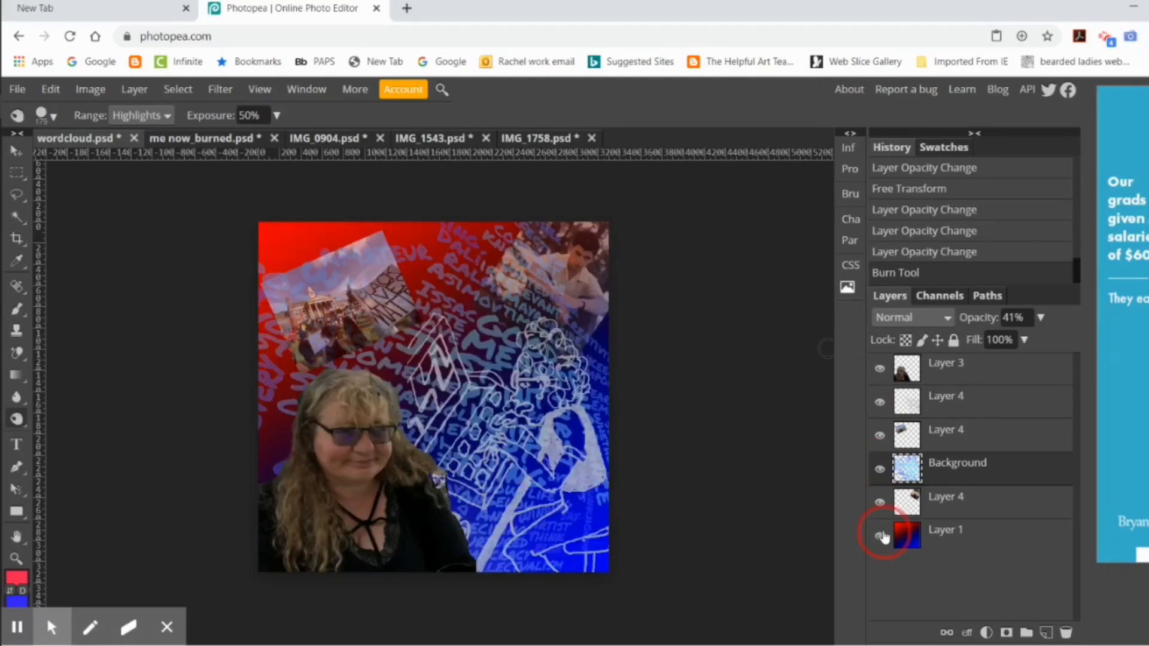
Step: Try to publish the collage online as a PSD at Photopea.com, accepting the public URL
{"action": "left_click", "coordinate": [16, 89]}
{"action": "mouse_move", "coordinate": [120, 319]}
{"action": "mouse_move", "coordinate": [107, 240]}
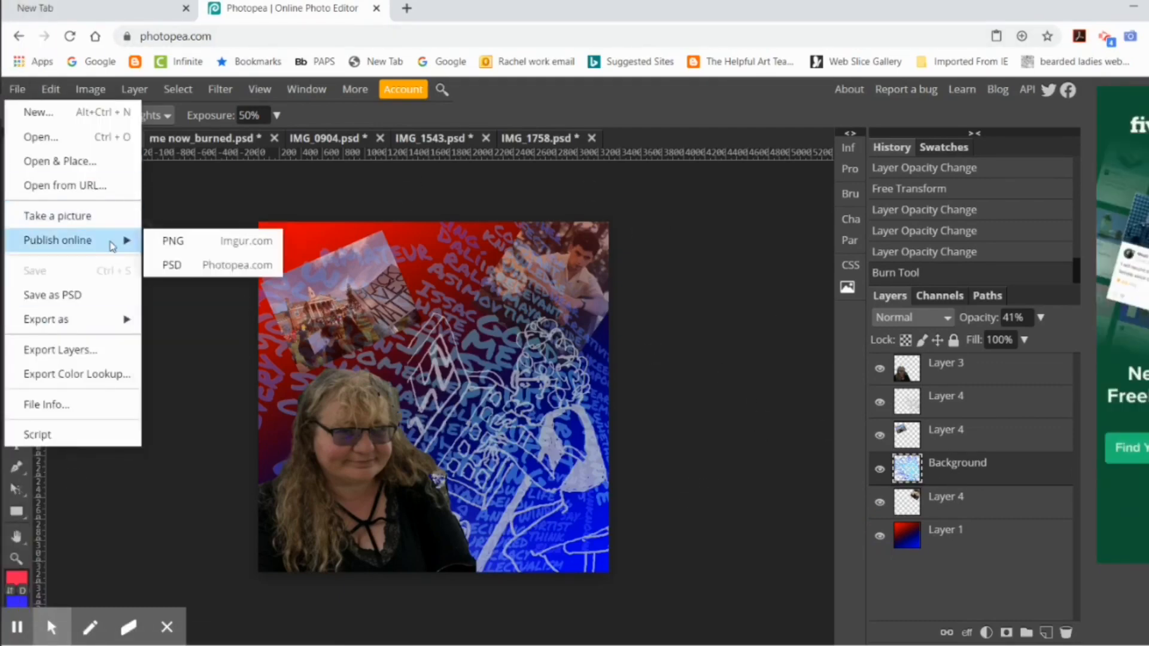
{"action": "left_click", "coordinate": [210, 266]}
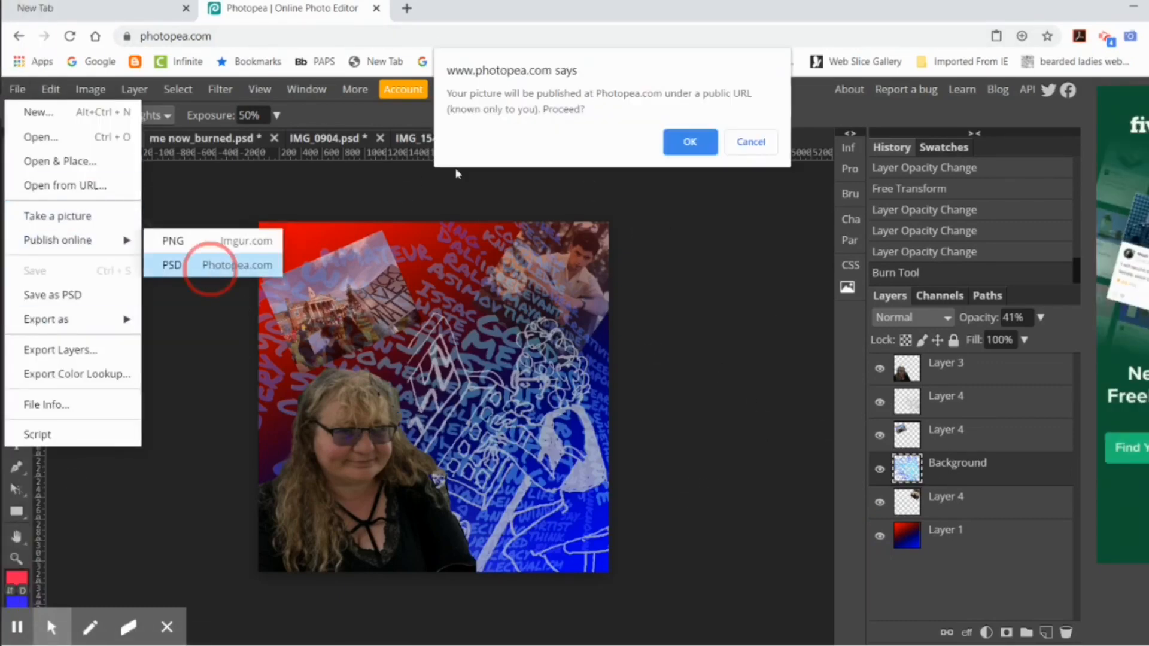
{"action": "left_click", "coordinate": [690, 143]}
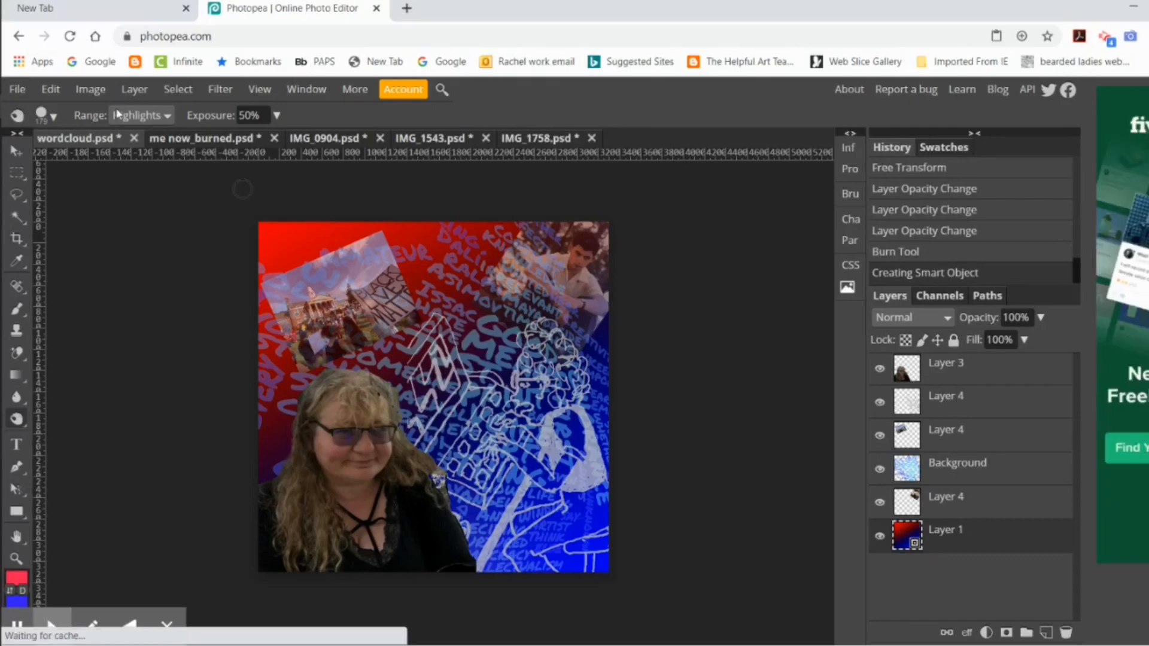
Step: Resize the whole image to 9 by 9 inches at 300 DPI
{"action": "left_click", "coordinate": [91, 90]}
{"action": "left_click", "coordinate": [145, 270]}
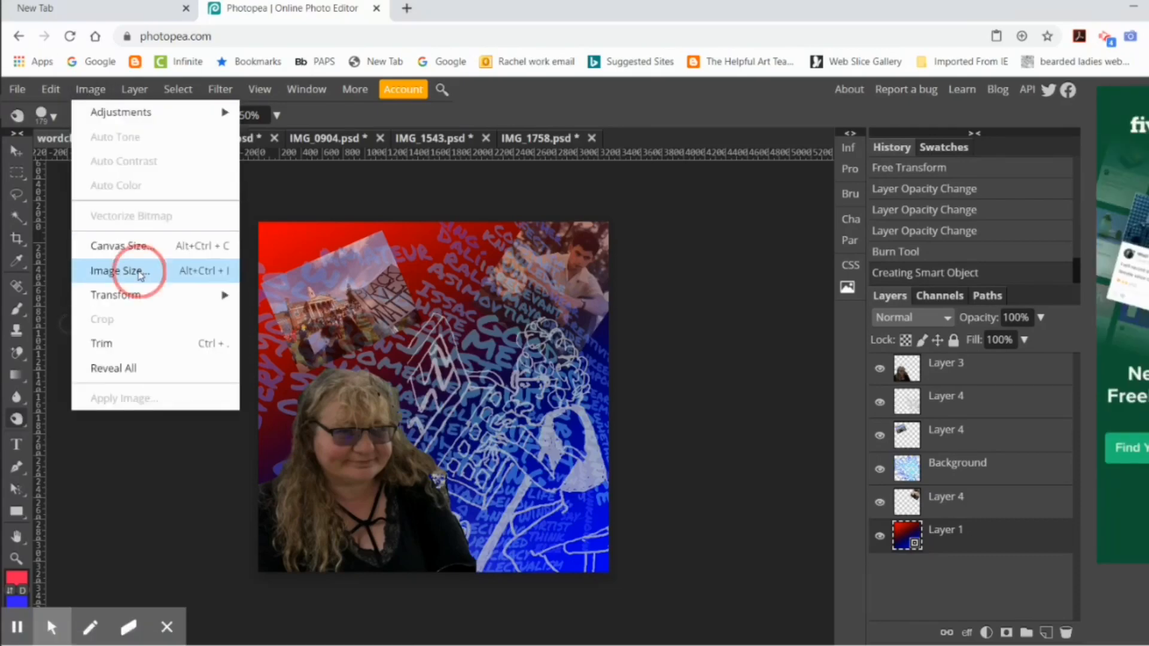
{"action": "double_click", "coordinate": [205, 245]}
{"action": "type", "text": "9"}
{"action": "key", "text": "Tab"}
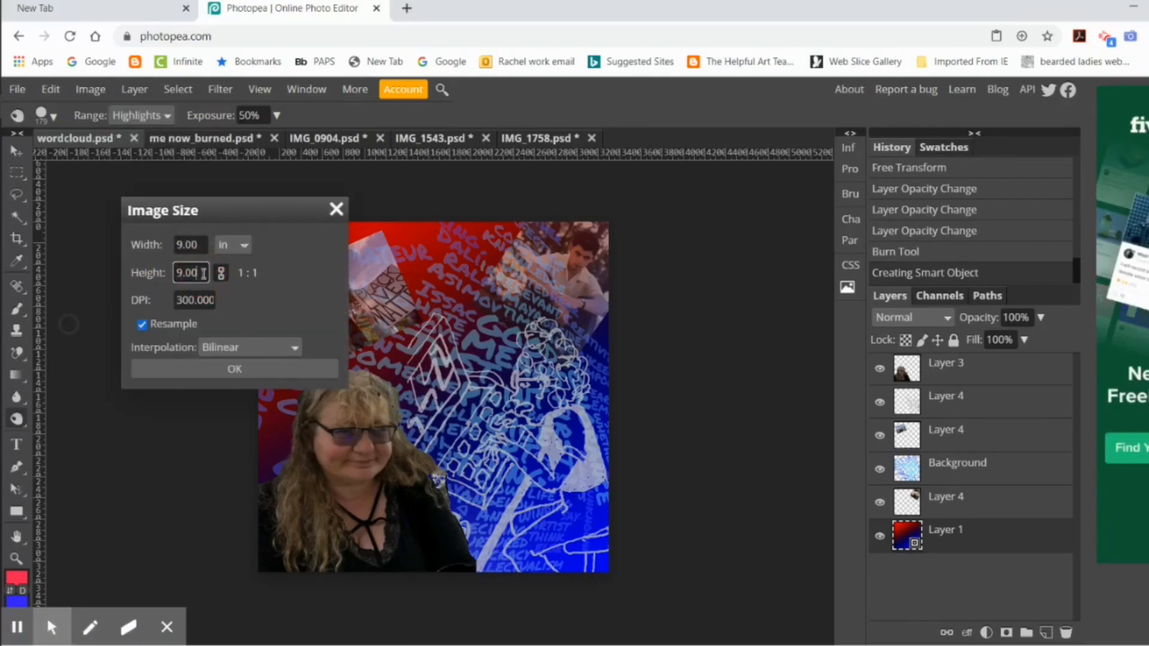
{"action": "left_click", "coordinate": [246, 374]}
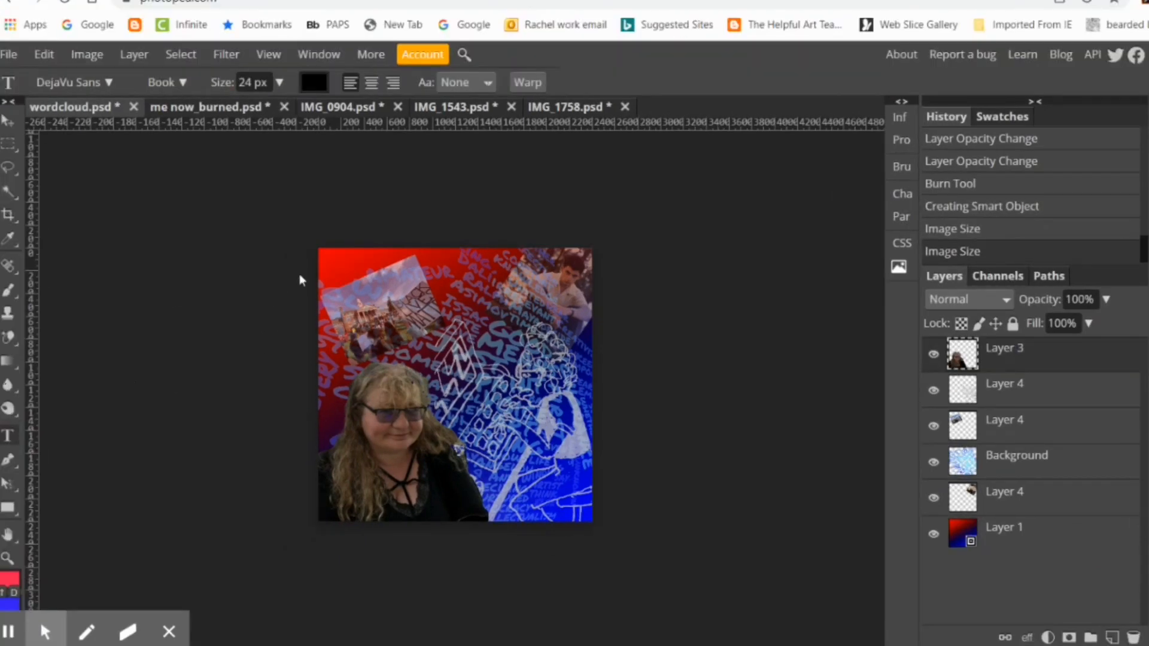
Step: Draw a text box across the collage's upper edge, narrow it from its left side and leave it empty
{"action": "left_click_drag", "start_coordinate": [349, 253], "coordinate": [571, 304]}
{"action": "left_click_drag", "start_coordinate": [348, 277], "coordinate": [441, 279]}
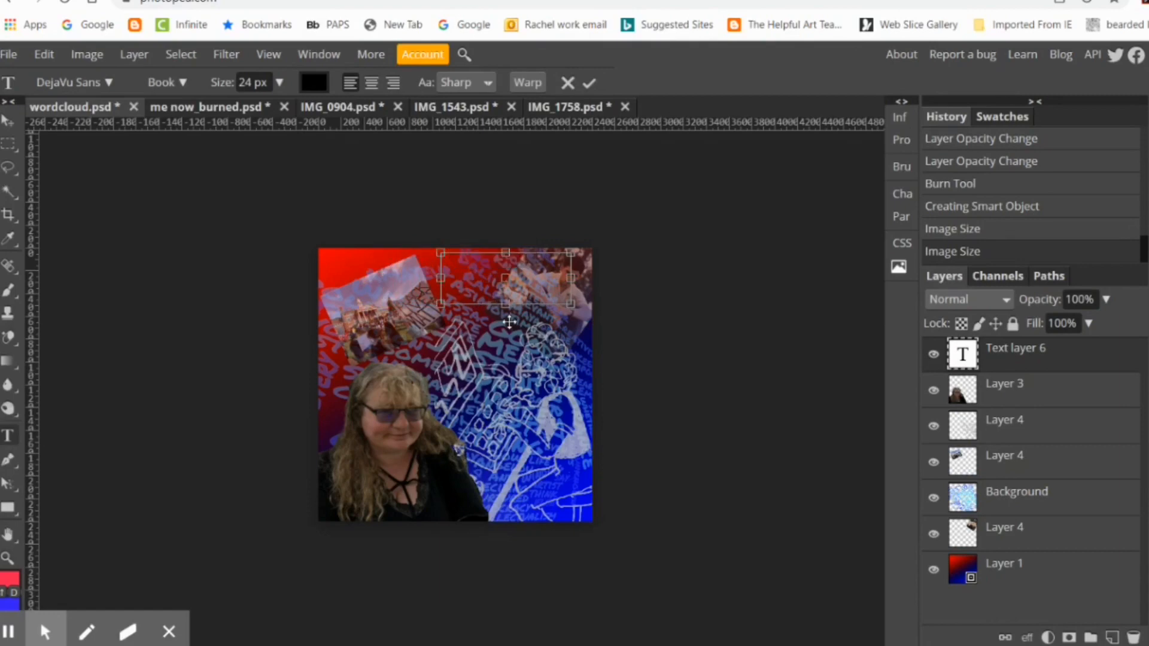
{"action": "left_click", "coordinate": [9, 122]}
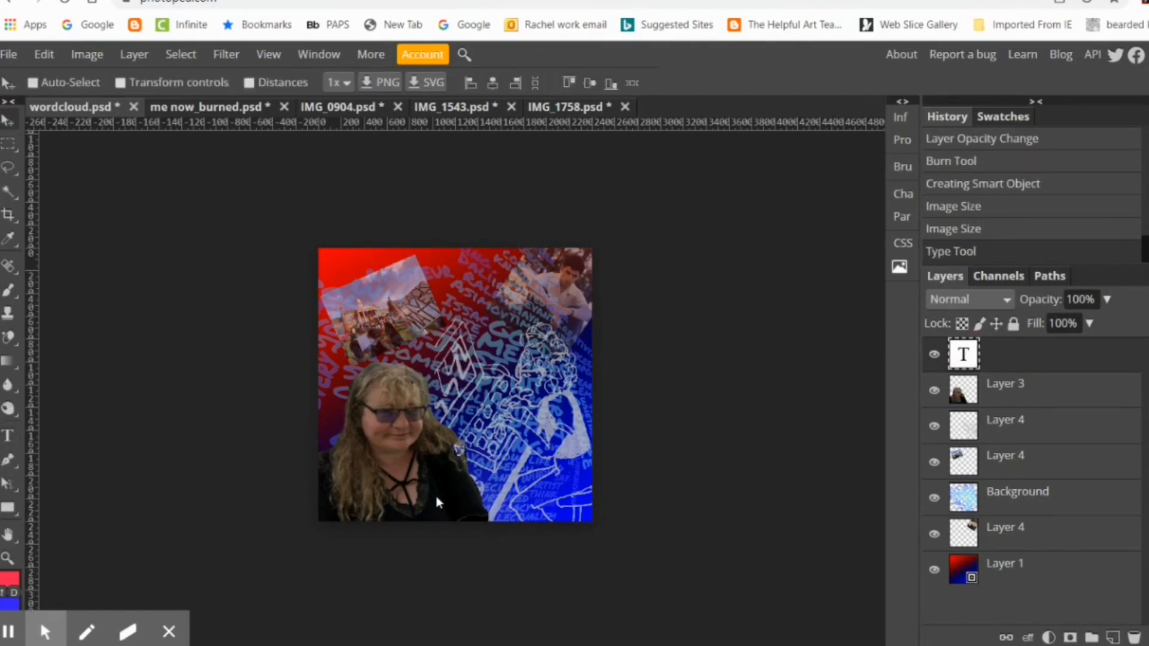
Step: Add a second text box in the collage's lower right corner and set its text colour to white
{"action": "left_click_drag", "start_coordinate": [526, 512], "coordinate": [588, 521]}
{"action": "left_click", "coordinate": [8, 435]}
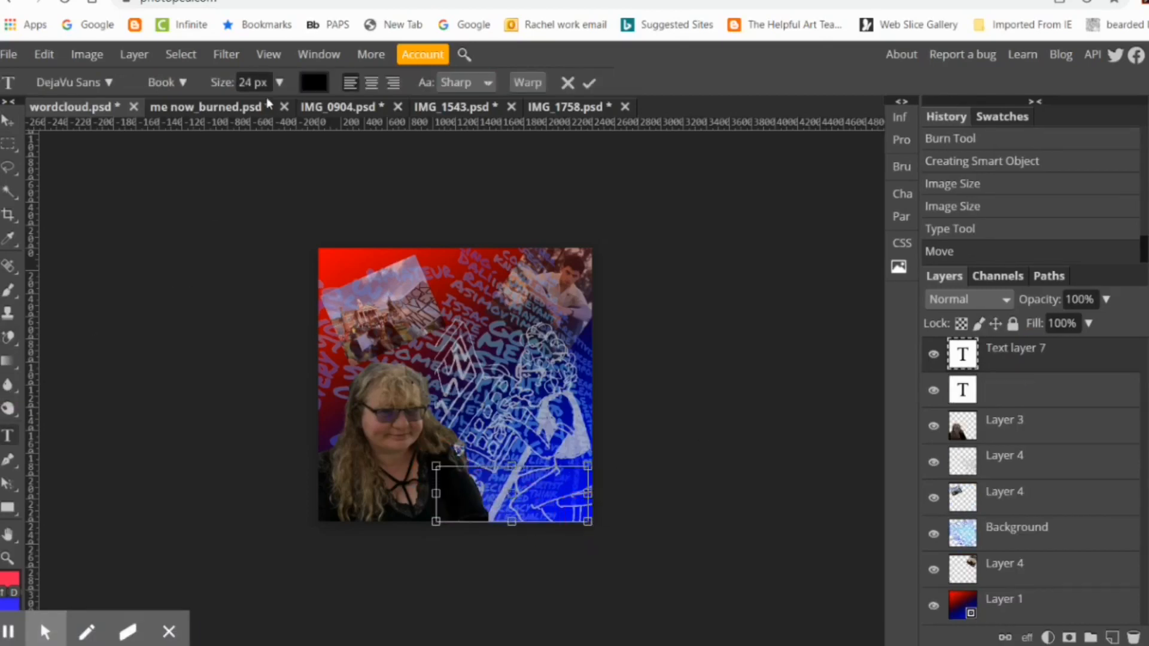
{"action": "left_click", "coordinate": [109, 83]}
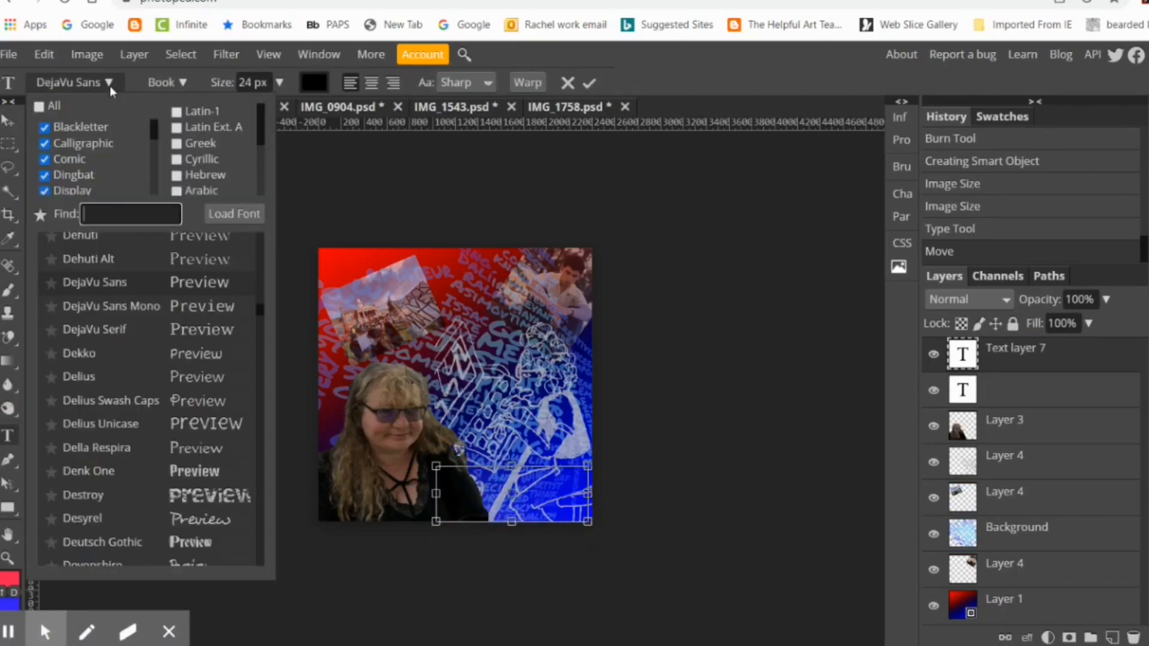
{"action": "left_click", "coordinate": [314, 82]}
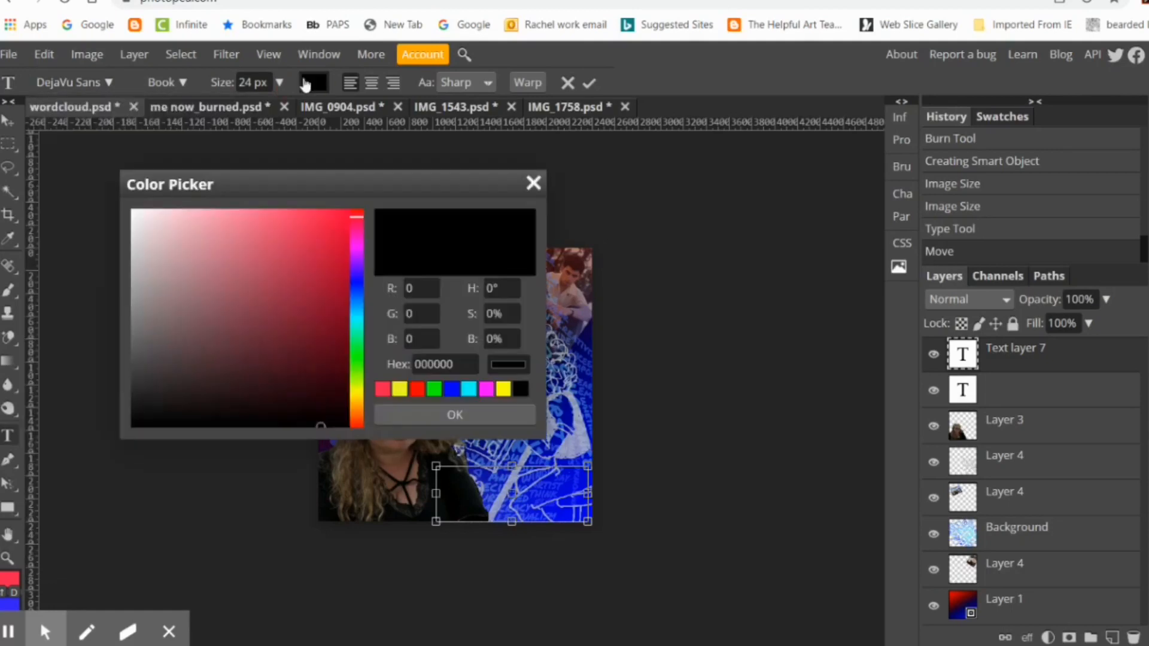
{"action": "left_click", "coordinate": [130, 214]}
{"action": "left_click", "coordinate": [476, 415]}
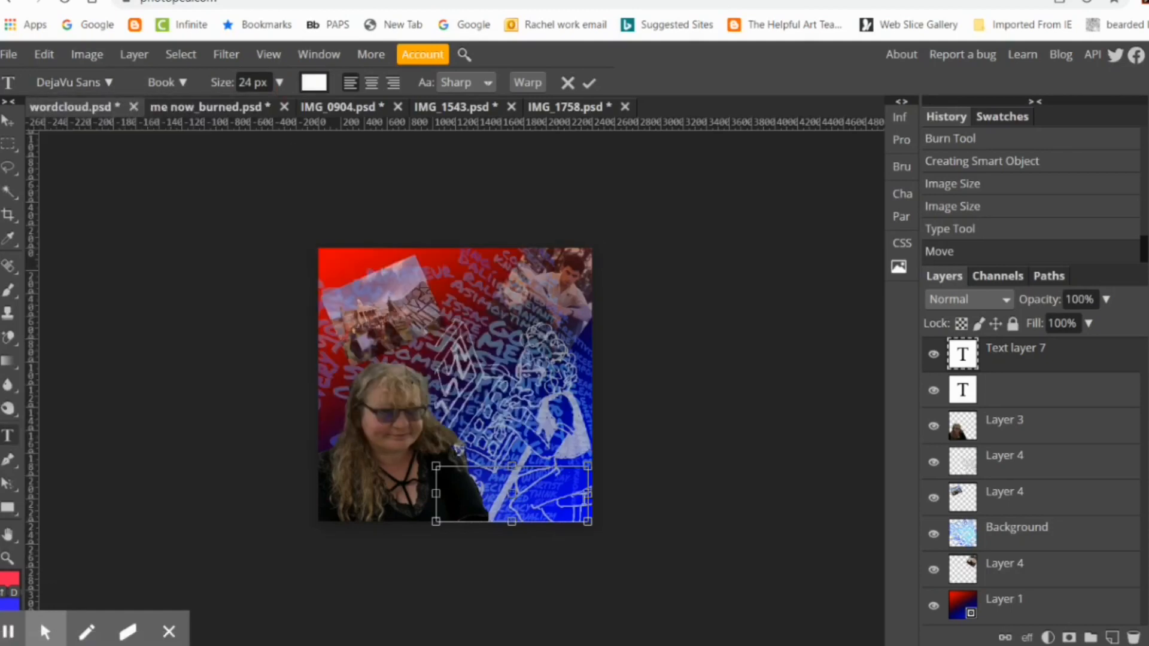
Step: Set the new text box's font size to 55 px and centre its text
{"action": "left_click", "coordinate": [279, 84]}
{"action": "left_click", "coordinate": [261, 112]}
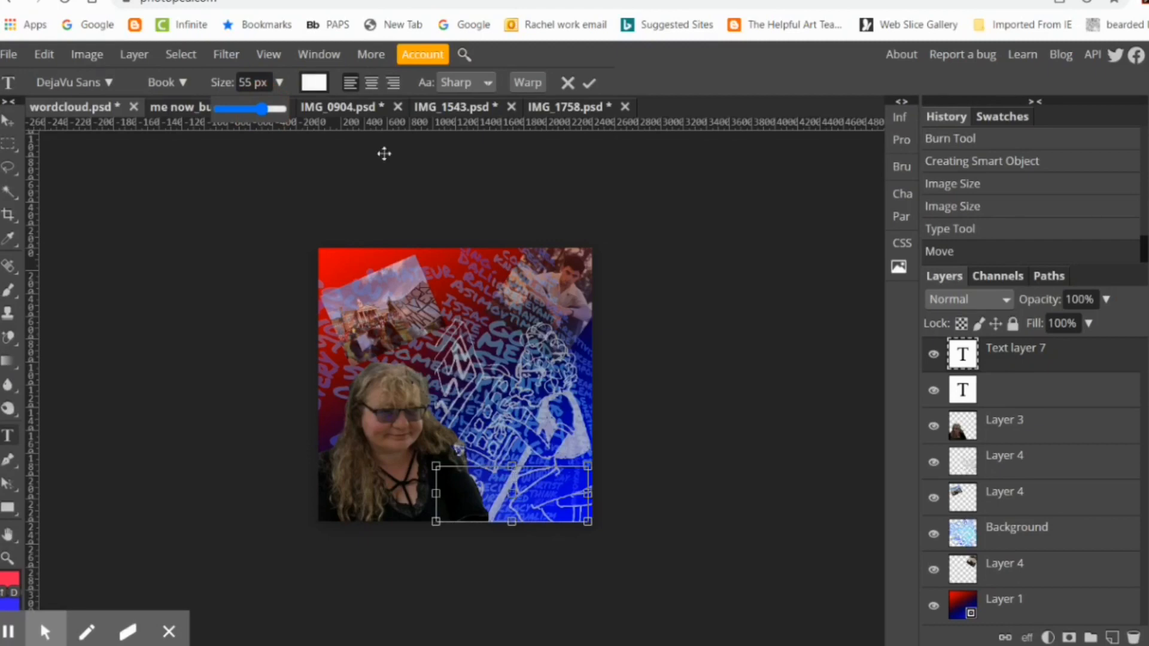
{"action": "left_click", "coordinate": [371, 82]}
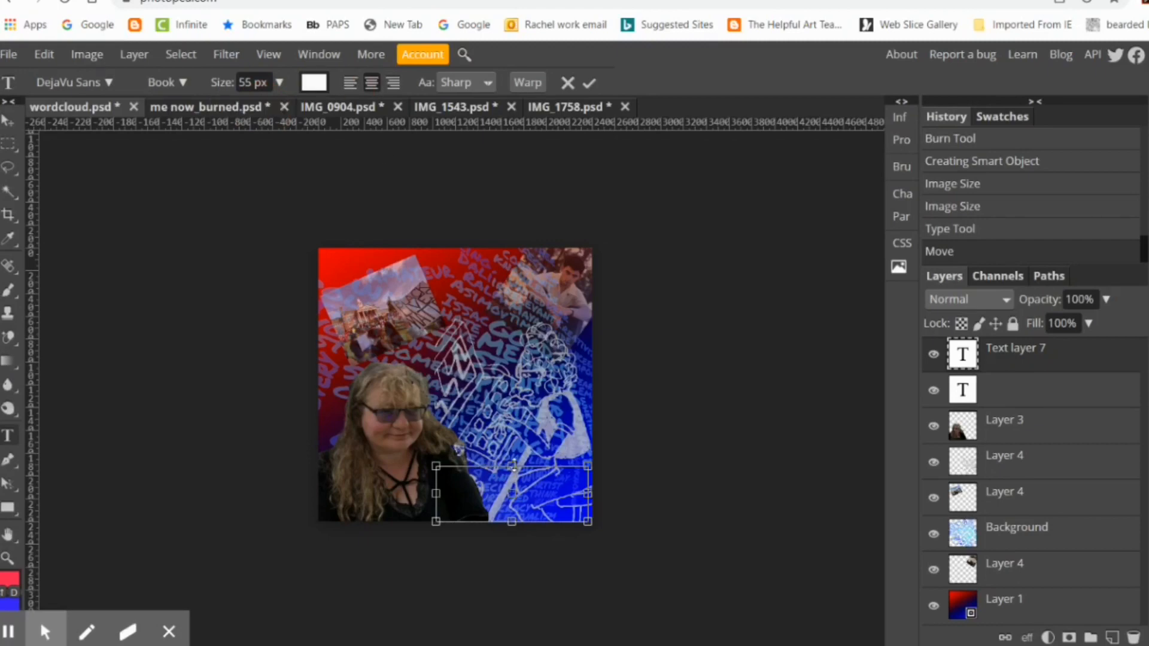
Step: Enter "Mrs" in the lower right text box, select it and set its size to 150 px
{"action": "left_click_drag", "start_coordinate": [532, 478], "coordinate": [504, 467]}
{"action": "left_click", "coordinate": [280, 84]}
{"action": "left_click", "coordinate": [274, 110]}
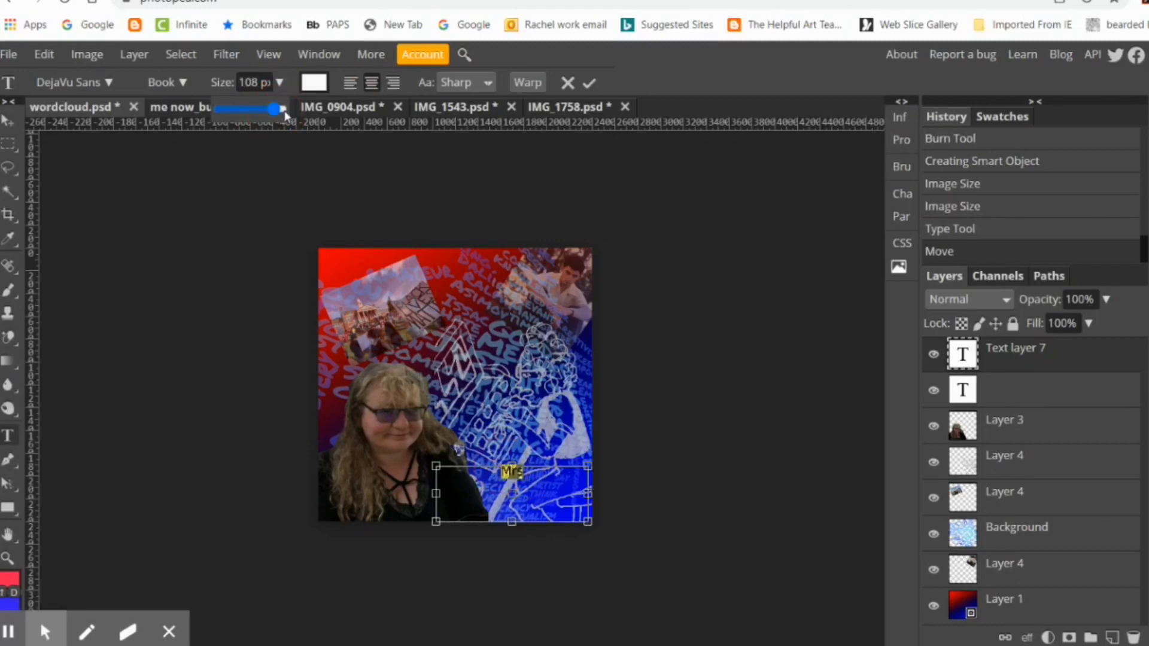
{"action": "left_click", "coordinate": [284, 111]}
Step: Try the Destroy font on the "Mrs" text, search the fonts for "cou" and apply Courier Prime
{"action": "left_click", "coordinate": [109, 82]}
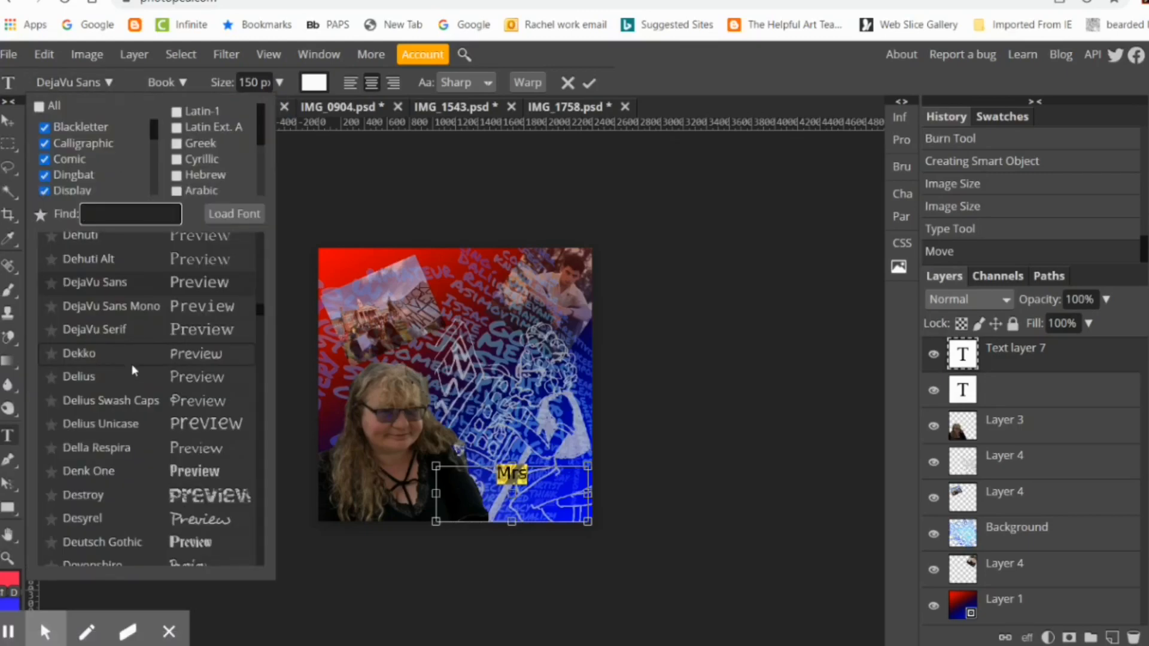
{"action": "left_click", "coordinate": [203, 493]}
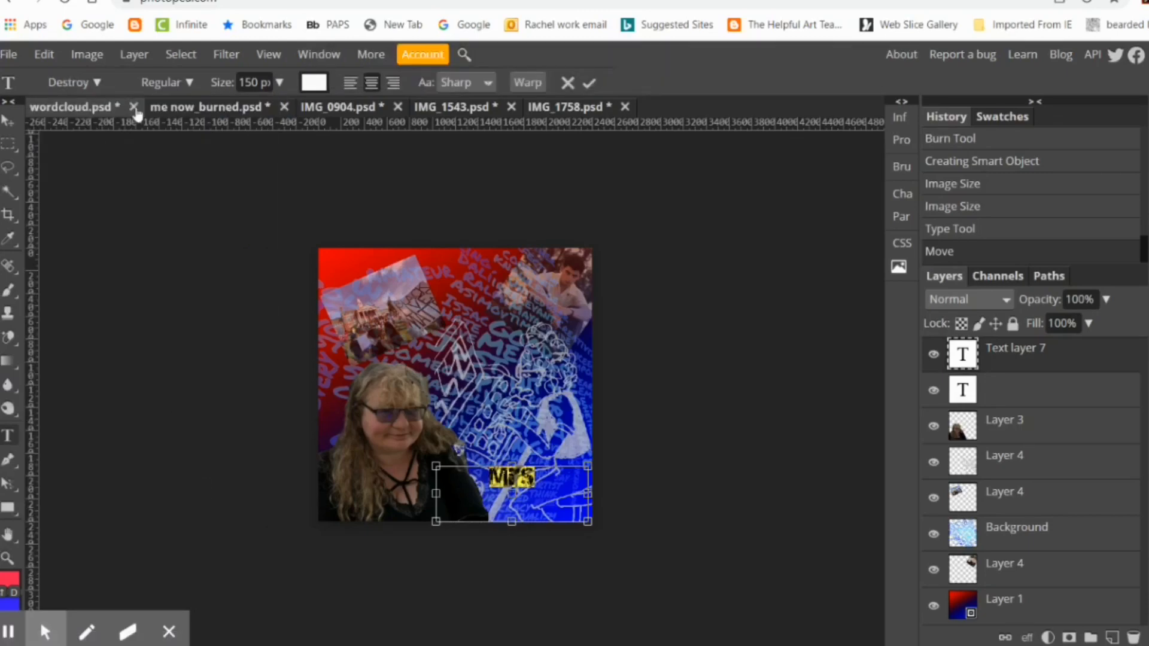
{"action": "left_click", "coordinate": [74, 82]}
{"action": "scroll", "coordinate": [145, 401], "scroll_direction": "down", "scroll_amount": 5}
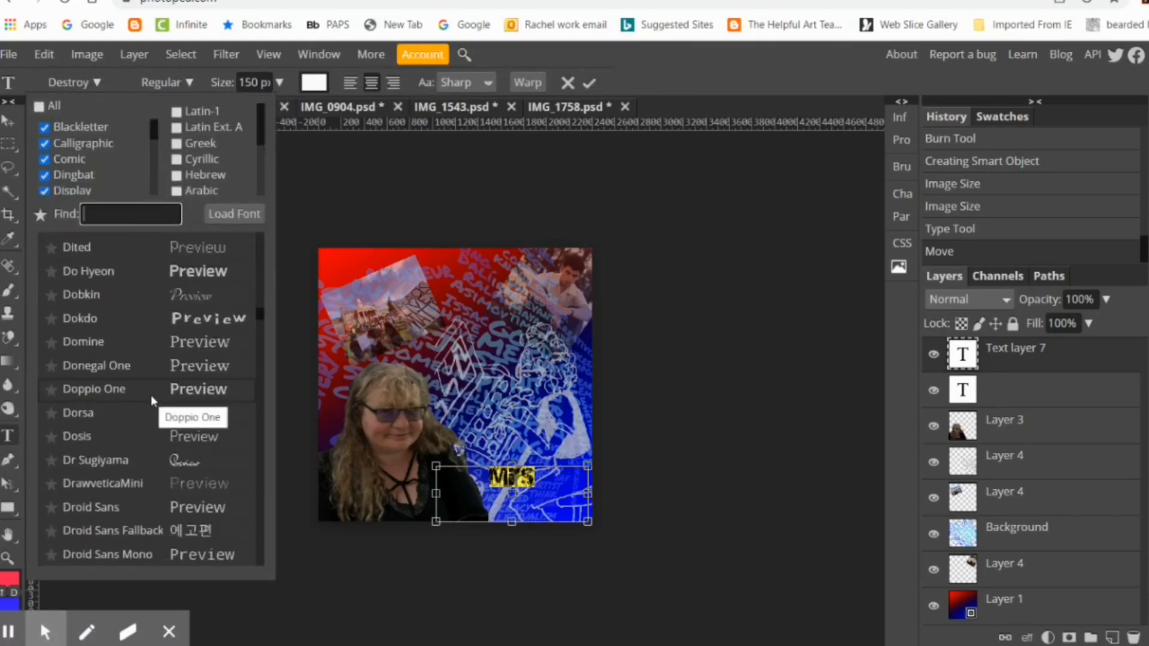
{"action": "scroll", "coordinate": [151, 395], "scroll_direction": "down", "scroll_amount": 5}
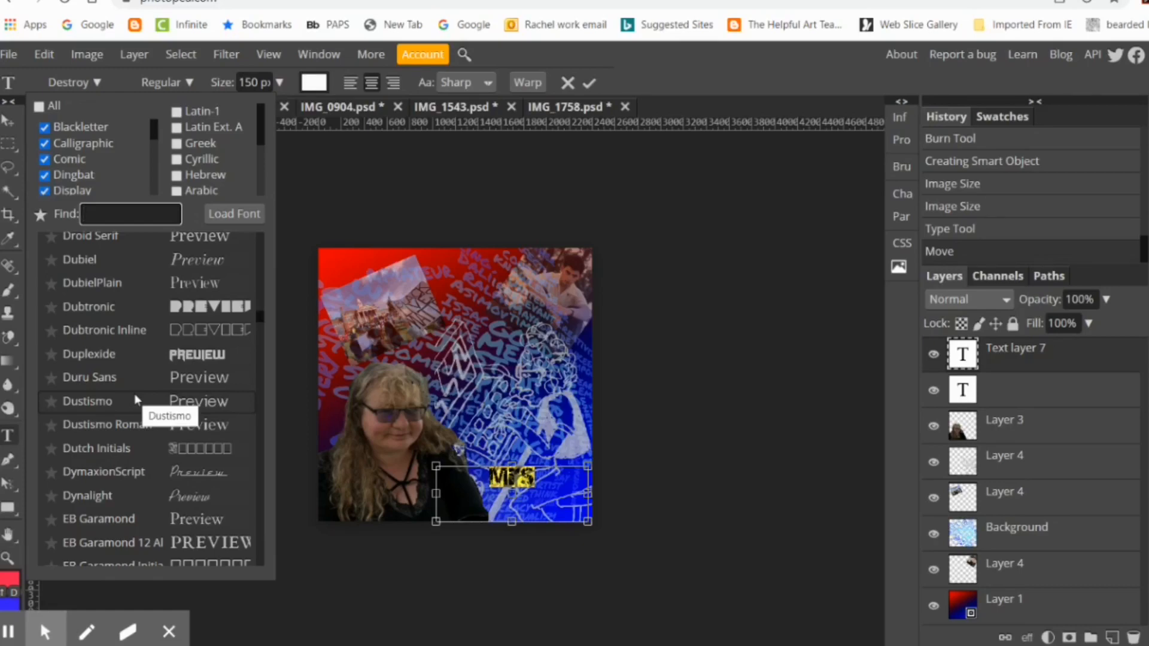
{"action": "type", "text": "cou"}
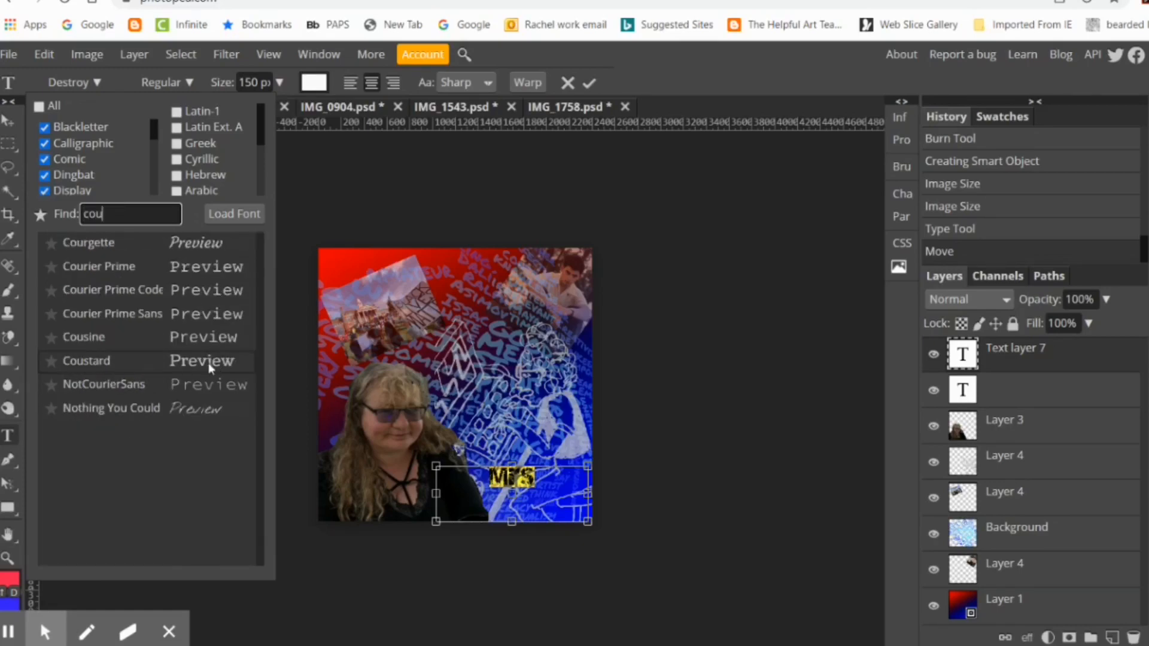
{"action": "left_click", "coordinate": [209, 272]}
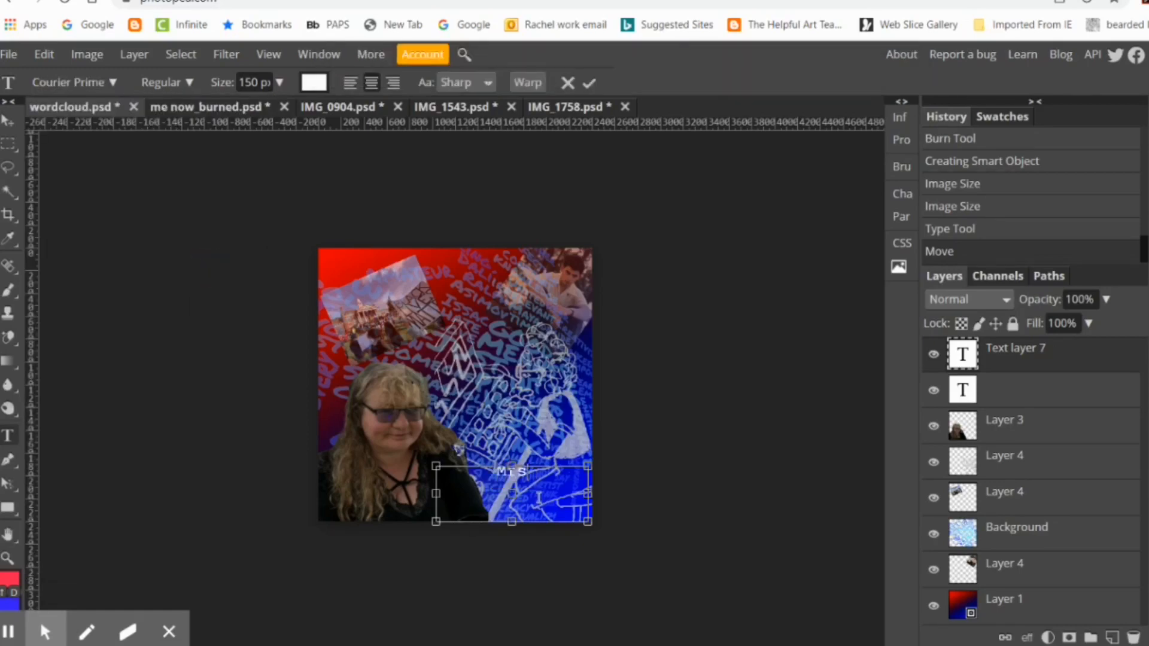
Step: Add the surname after "Mrs" in the caption, scale the text to about 94% and move it toward the collage's lower edge
{"action": "type", "text": "Winteberg"}
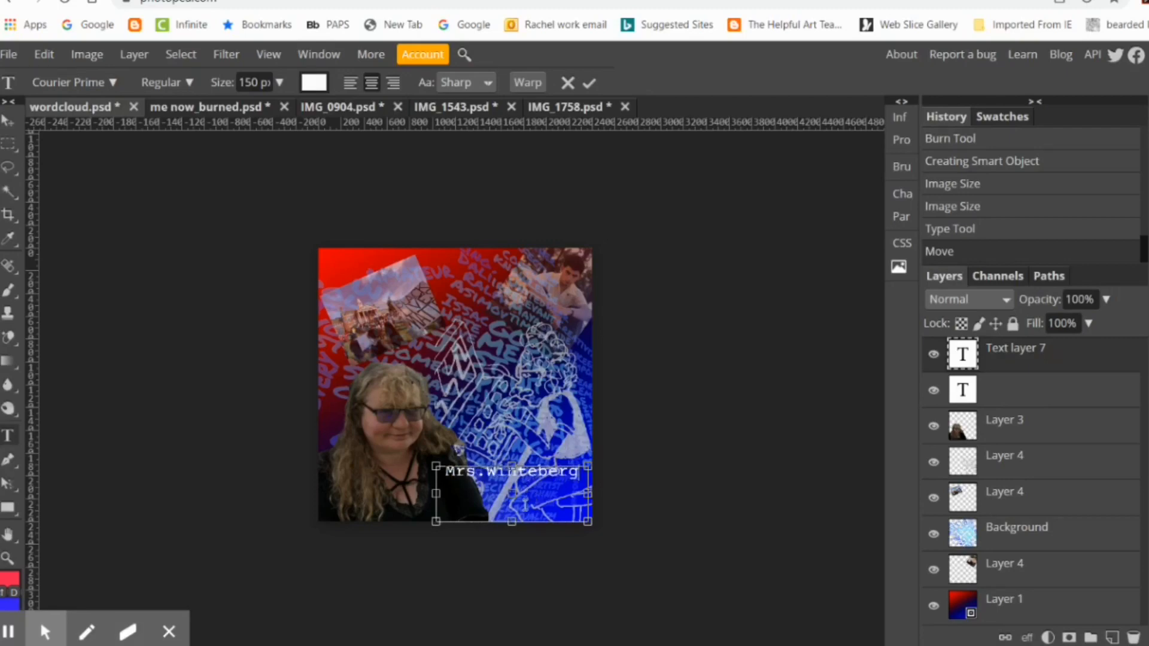
{"action": "left_click", "coordinate": [590, 82]}
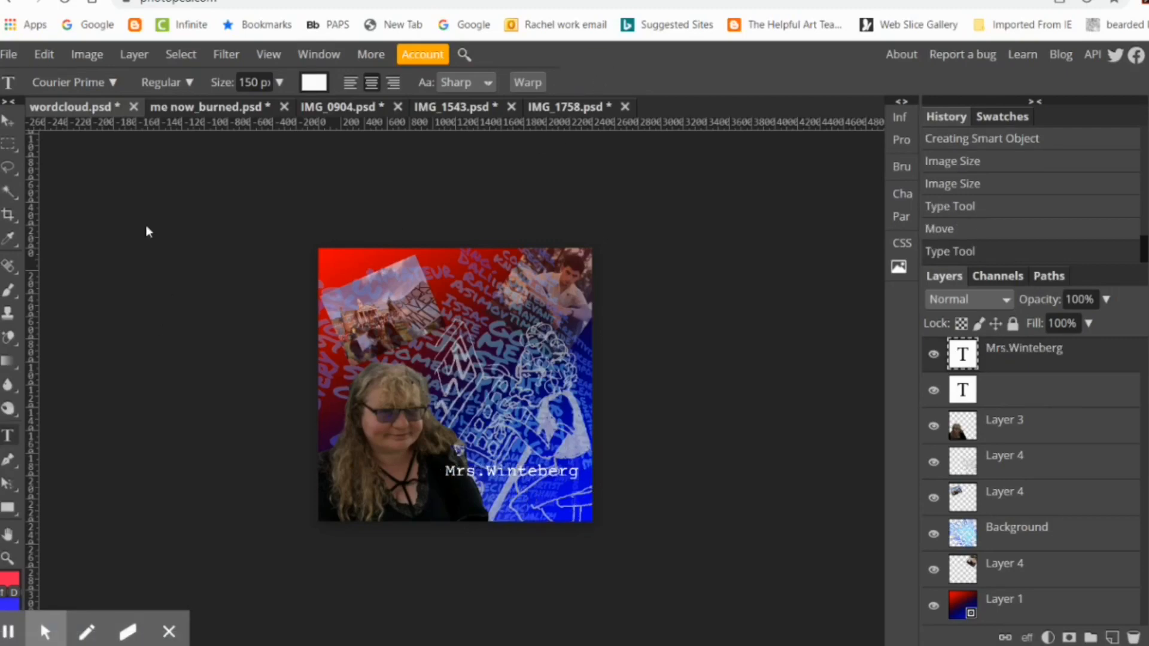
{"action": "left_click", "coordinate": [43, 53]}
{"action": "mouse_move", "coordinate": [141, 471]}
{"action": "left_click", "coordinate": [275, 470]}
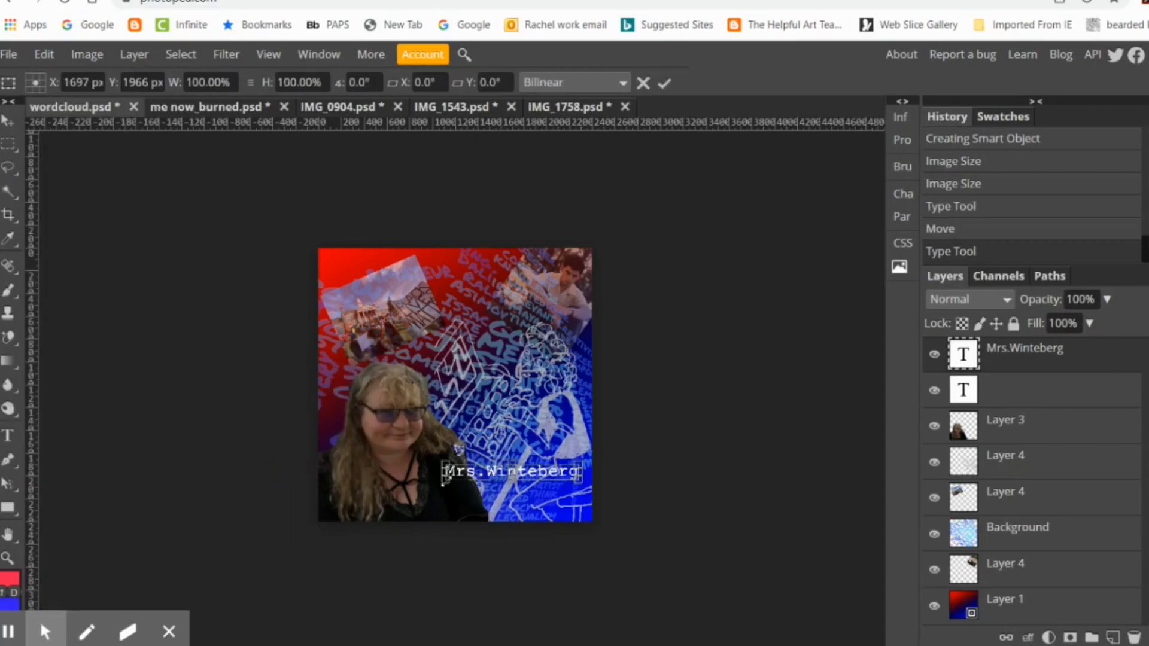
{"action": "left_click_drag", "start_coordinate": [444, 479], "coordinate": [483, 573]}
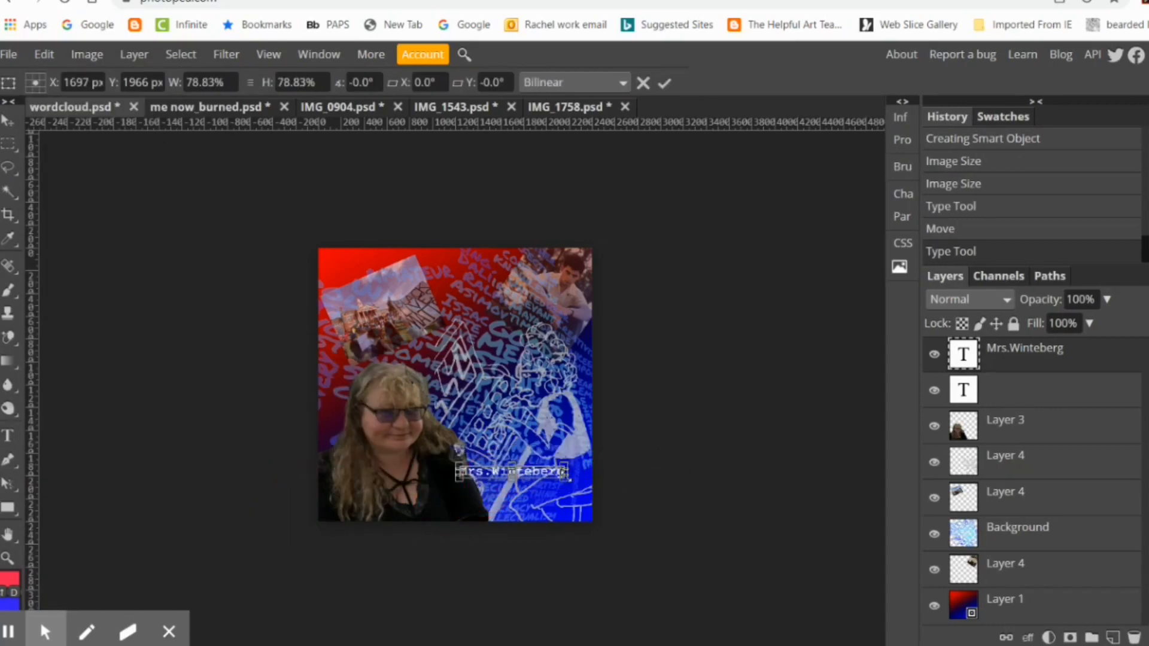
{"action": "left_click_drag", "start_coordinate": [566, 478], "coordinate": [491, 503]}
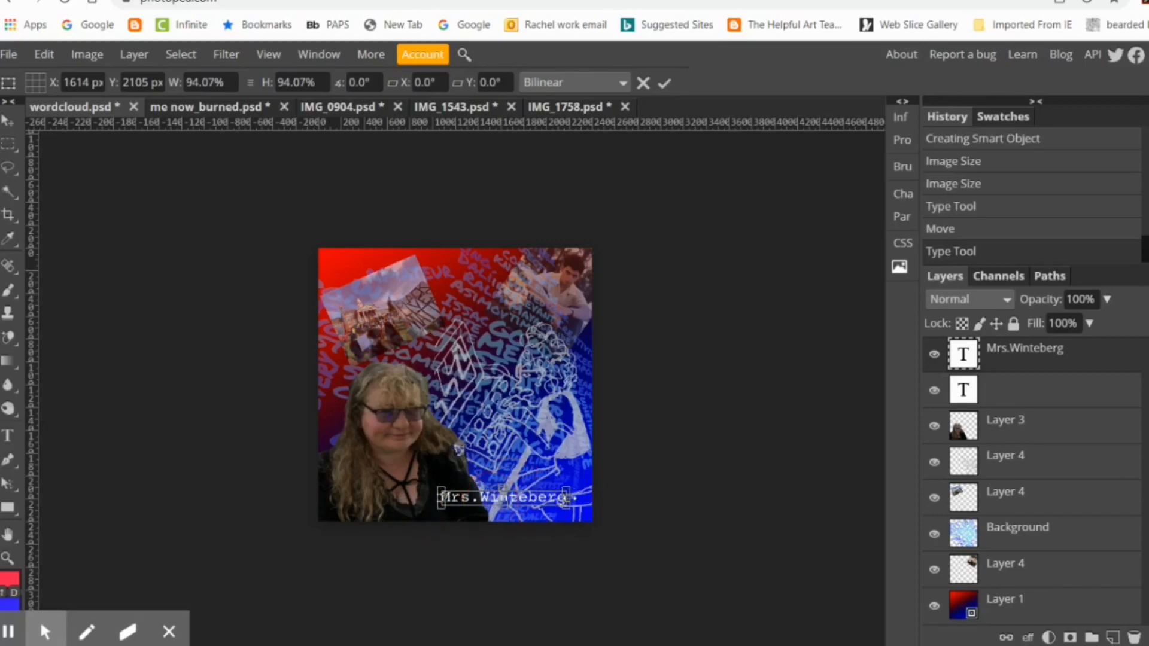
{"action": "key", "text": "Return"}
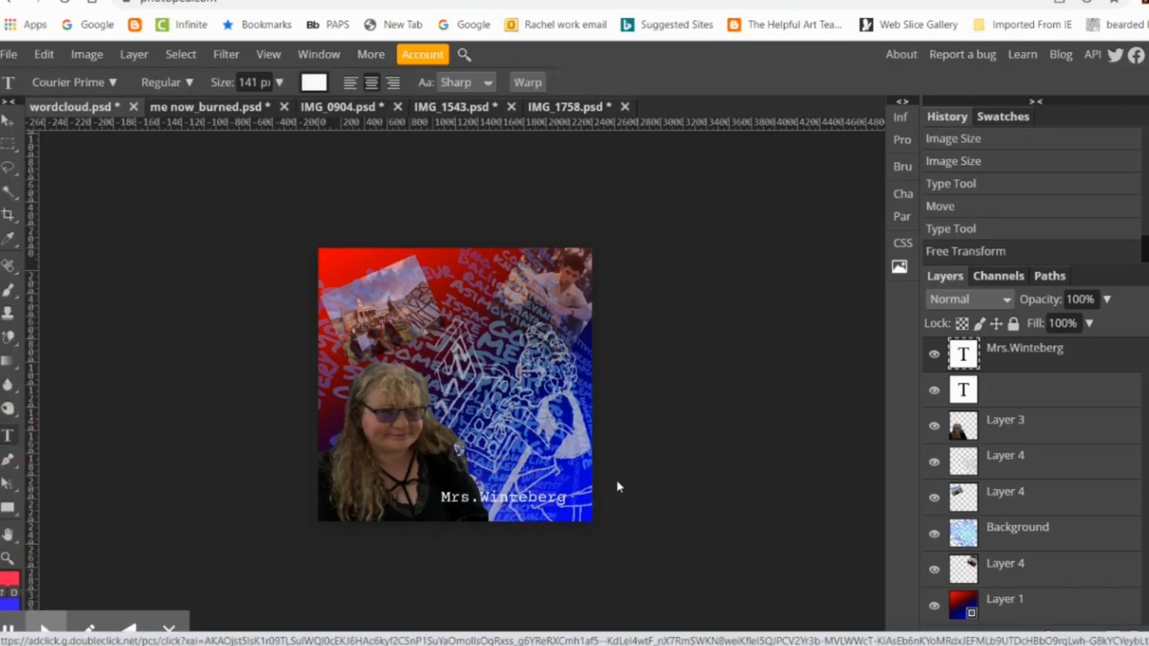
Step: Add "What I want you you to know about me" below the name and enlarge the caption's text box to fit it
{"action": "left_click", "coordinate": [563, 496]}
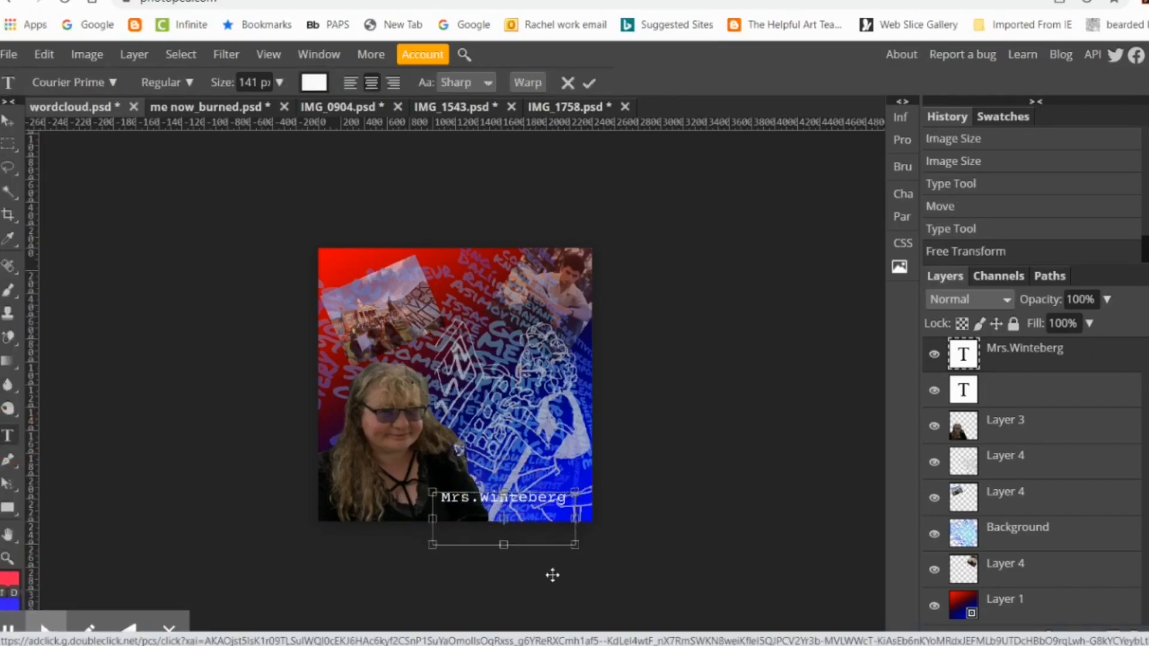
{"action": "left_click_drag", "start_coordinate": [575, 545], "coordinate": [567, 531]}
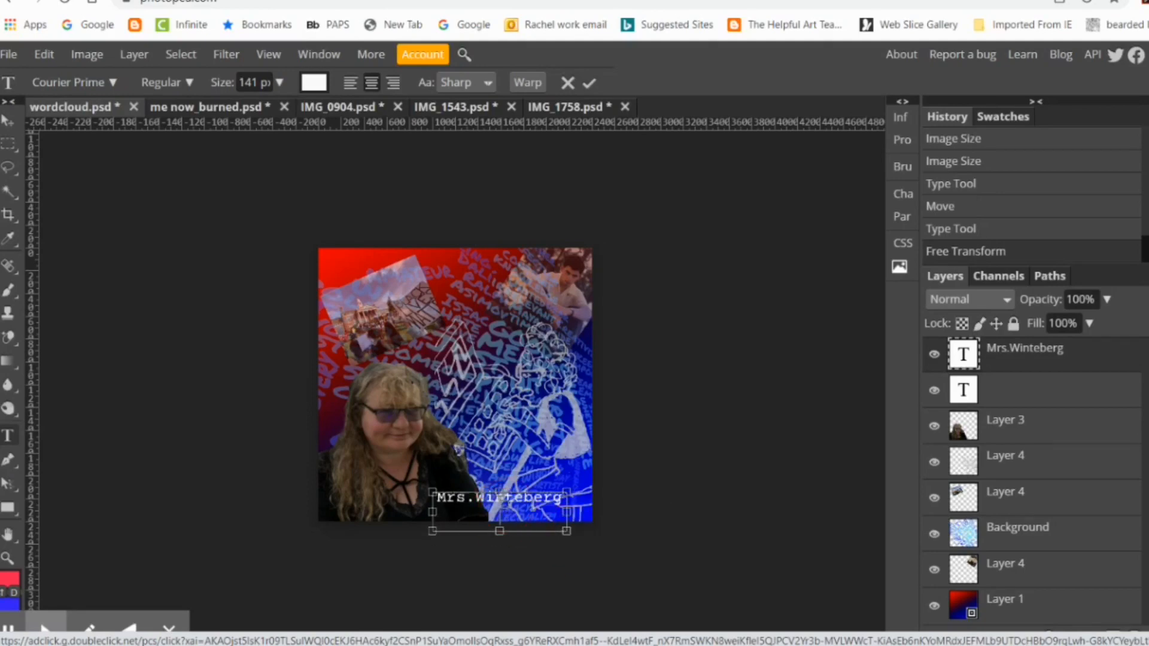
{"action": "key", "text": "Return"}
{"action": "type", "text": "What I want"}
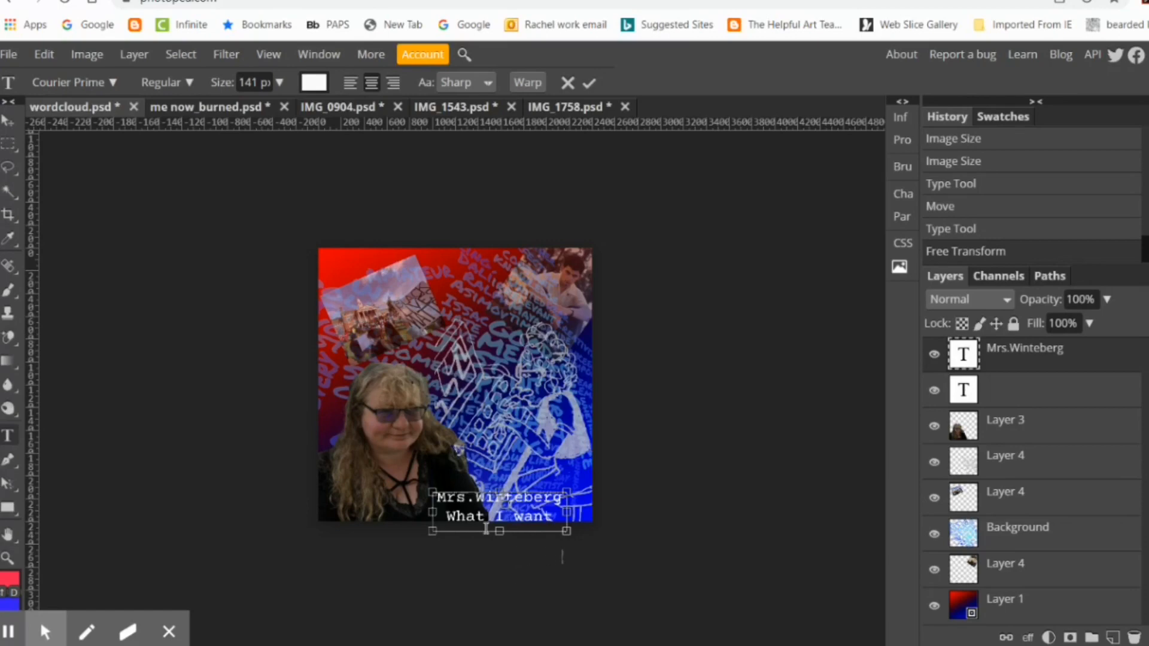
{"action": "left_click_drag", "start_coordinate": [515, 490], "coordinate": [514, 516]}
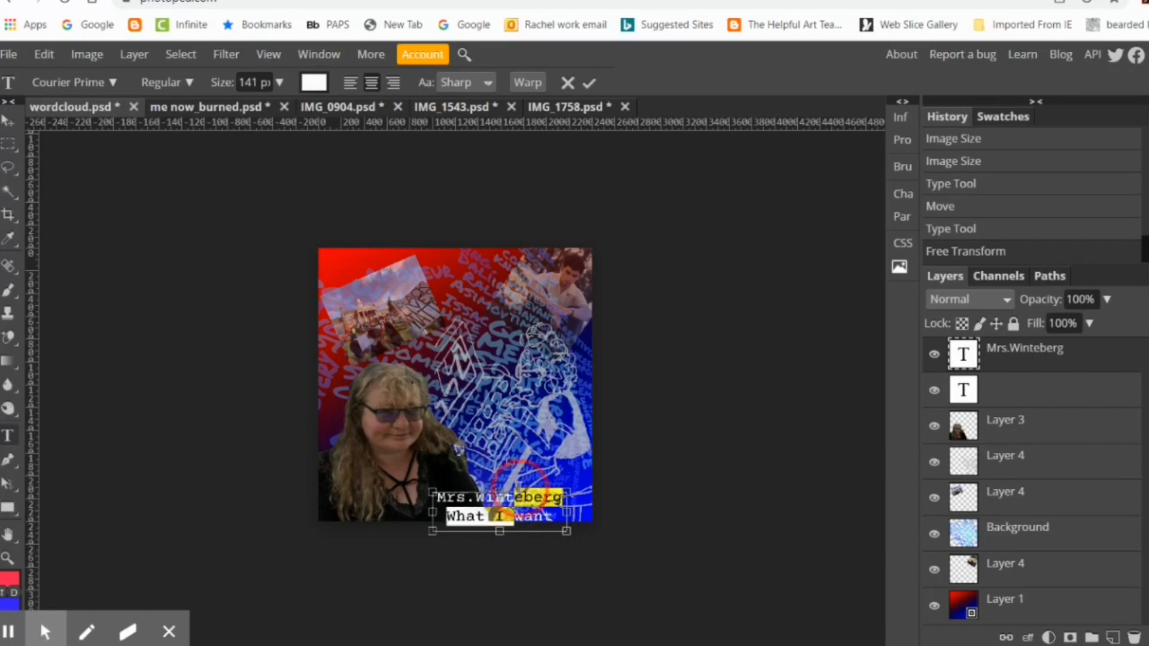
{"action": "left_click_drag", "start_coordinate": [433, 493], "coordinate": [443, 429]}
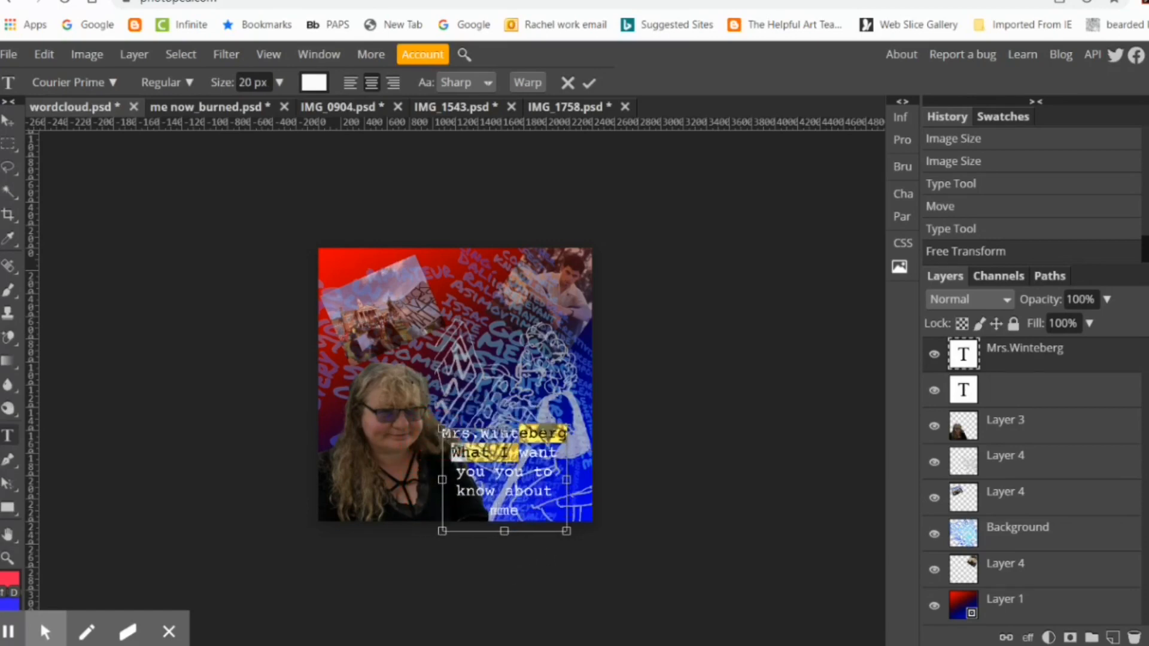
{"action": "left_click", "coordinate": [496, 515]}
{"action": "key", "text": "BackSpace"}
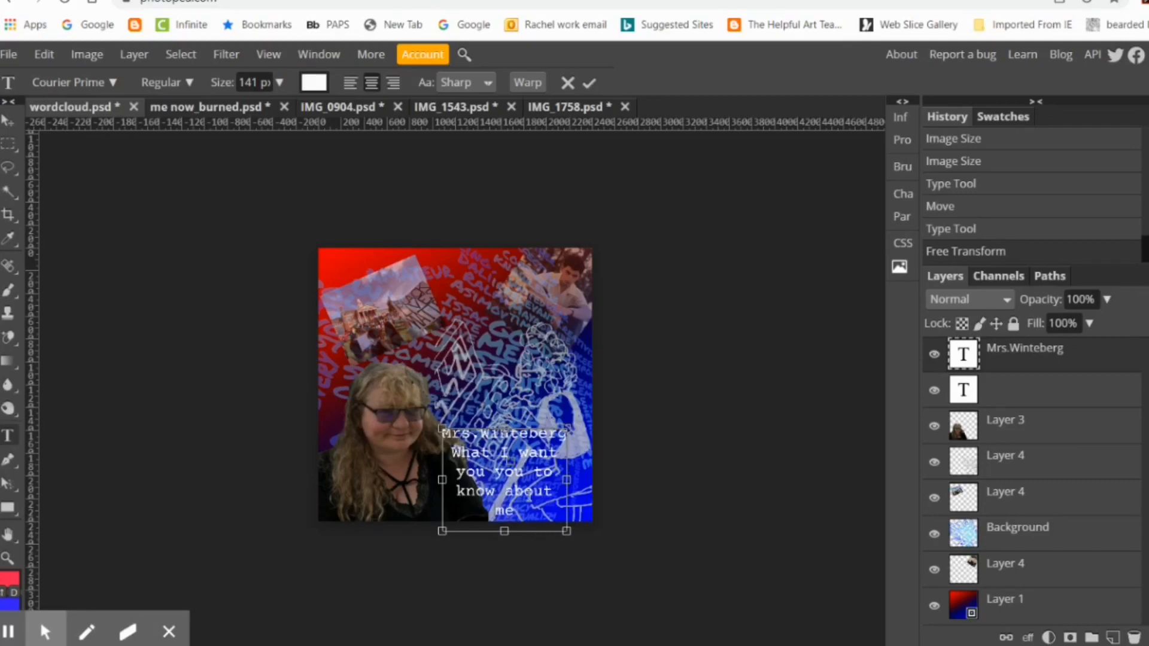
Step: Left-align the whole caption and widen its text box so "know about me" fits on one line
{"action": "left_click_drag", "start_coordinate": [526, 514], "coordinate": [429, 449]}
{"action": "left_click", "coordinate": [350, 82]}
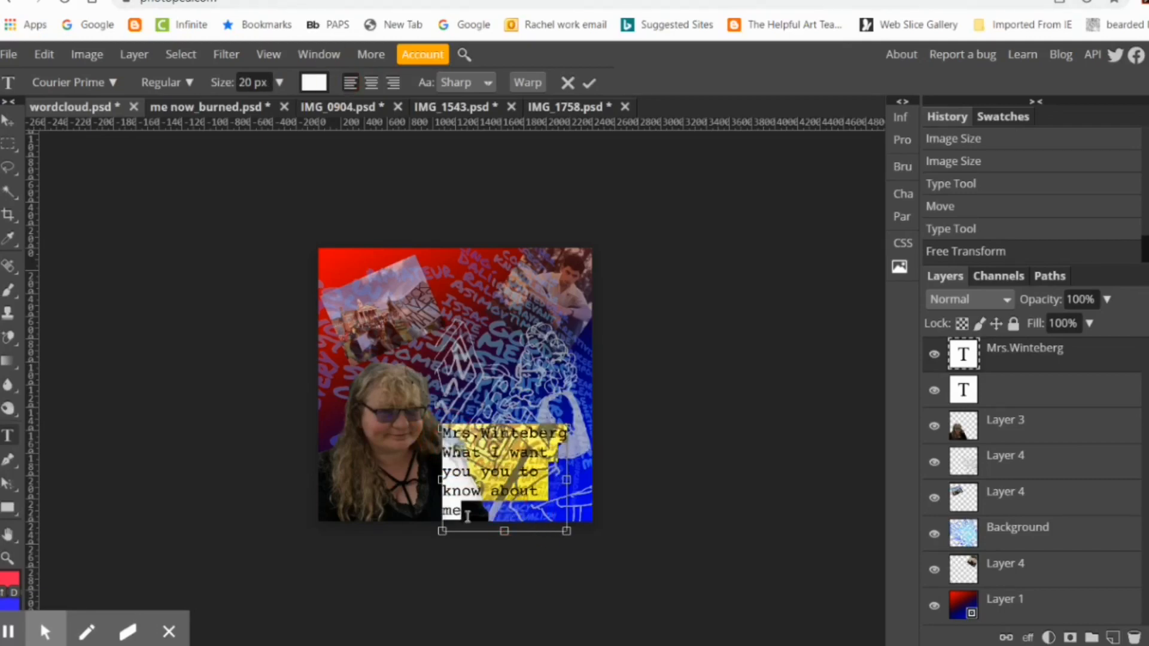
{"action": "left_click", "coordinate": [467, 516]}
{"action": "left_click_drag", "start_coordinate": [560, 479], "coordinate": [574, 477]}
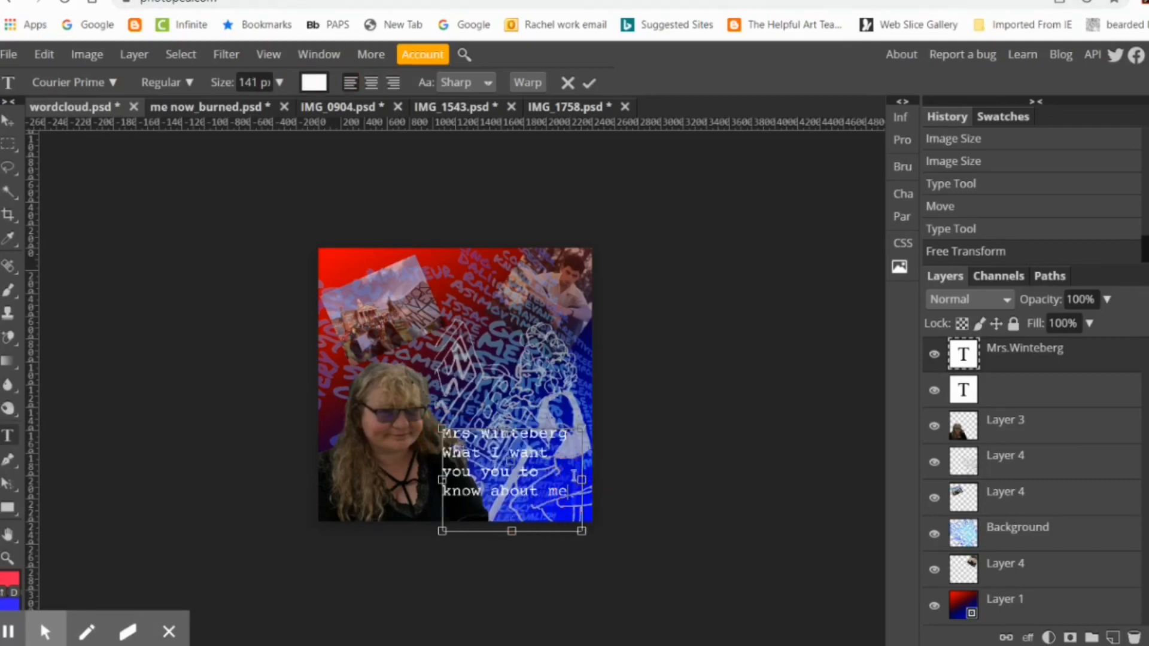
Step: Add a colon after the name and an ellipsis after "me", insert the missing "m" in the surname, and commit the text
{"action": "type", "text": ":"}
{"action": "left_click", "coordinate": [570, 499]}
{"action": "type", "text": "..."}
{"action": "left_click", "coordinate": [531, 432]}
{"action": "type", "text": "m"}
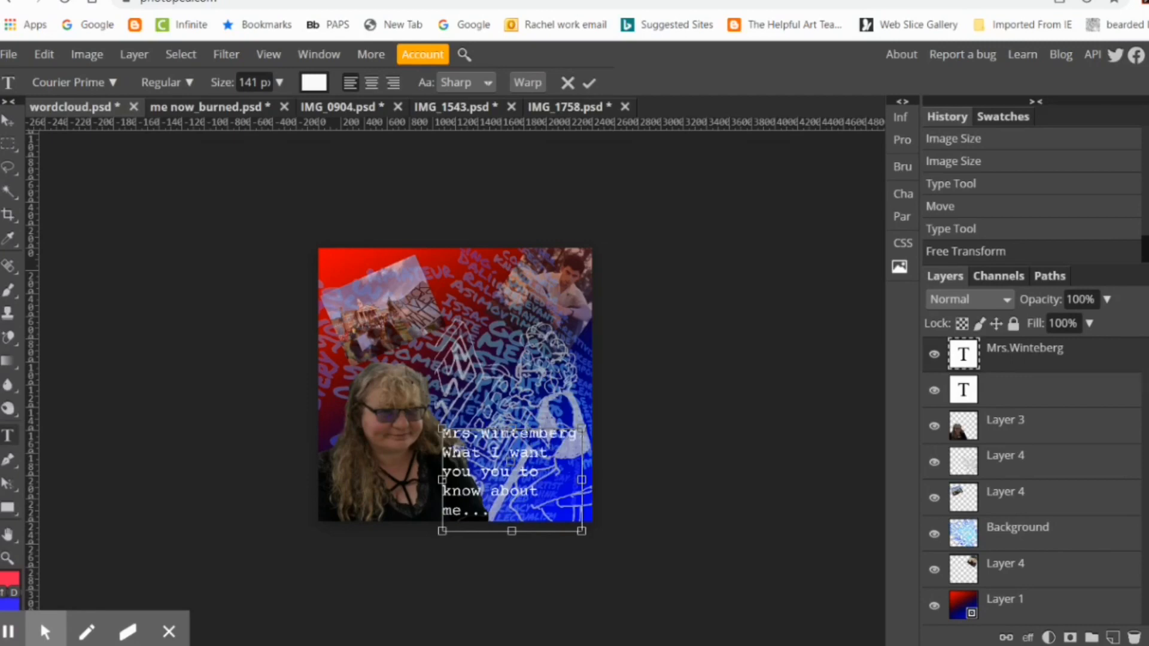
{"action": "left_click", "coordinate": [763, 325]}
Step: Distort the caption block to about 82% width and 76% height, keeping it near the collage's lower edge
{"action": "left_click", "coordinate": [44, 54]}
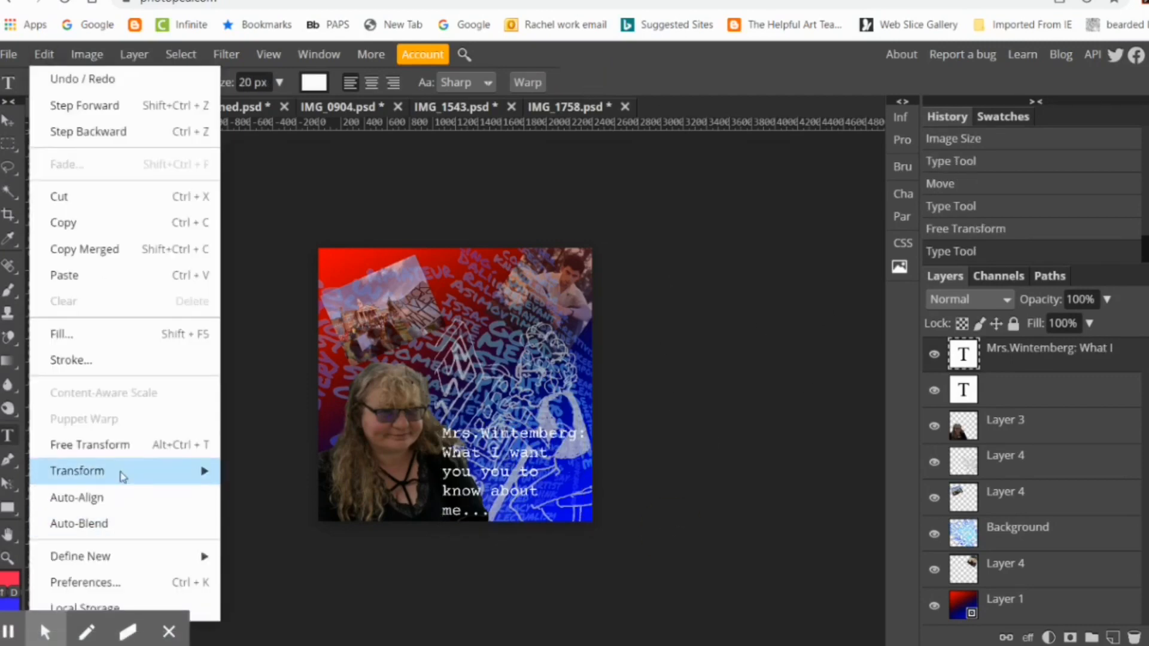
{"action": "mouse_move", "coordinate": [123, 476]}
{"action": "left_click", "coordinate": [300, 441]}
{"action": "left_click_drag", "start_coordinate": [445, 430], "coordinate": [431, 398]}
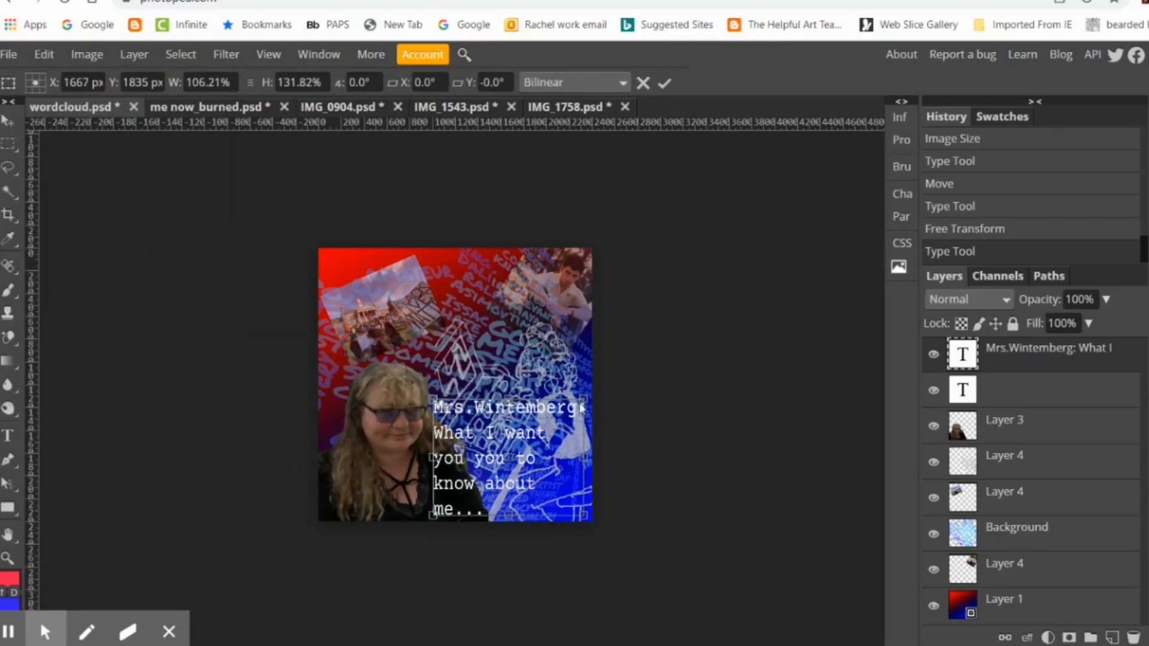
{"action": "mouse_move", "coordinate": [582, 407]}
{"action": "left_mouse_down"}
{"action": "mouse_move", "coordinate": [576, 434]}
{"action": "mouse_move", "coordinate": [592, 445]}
{"action": "mouse_move", "coordinate": [586, 415]}
{"action": "left_mouse_up"}
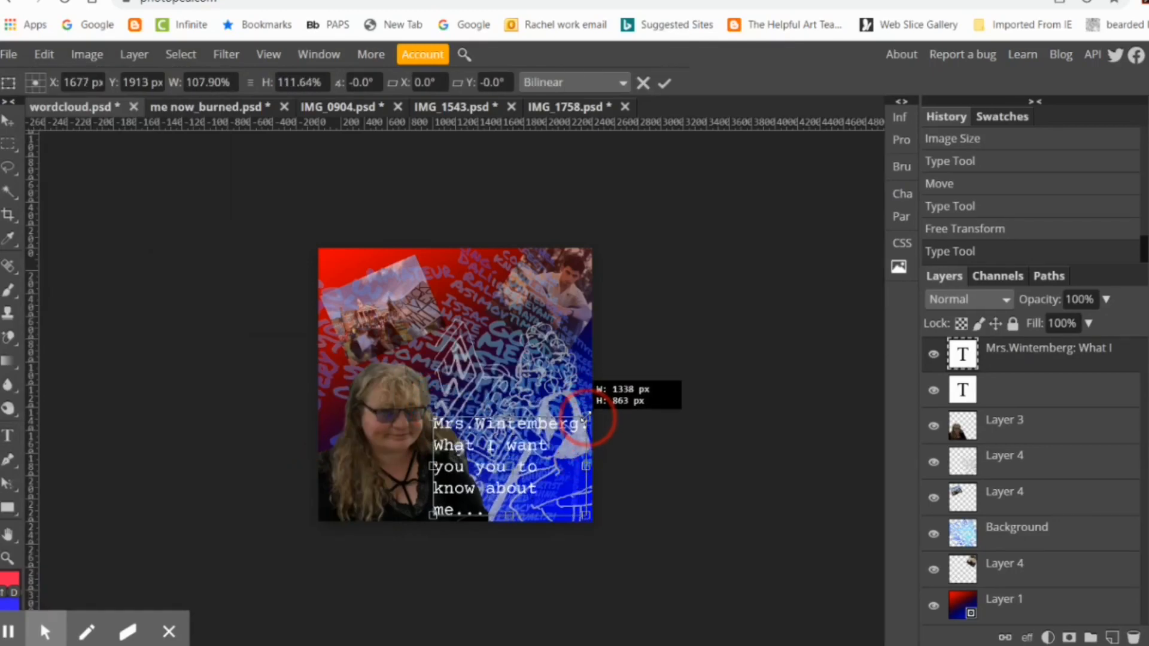
{"action": "left_click_drag", "start_coordinate": [433, 419], "coordinate": [461, 446]}
{"action": "left_click_drag", "start_coordinate": [511, 491], "coordinate": [498, 492]}
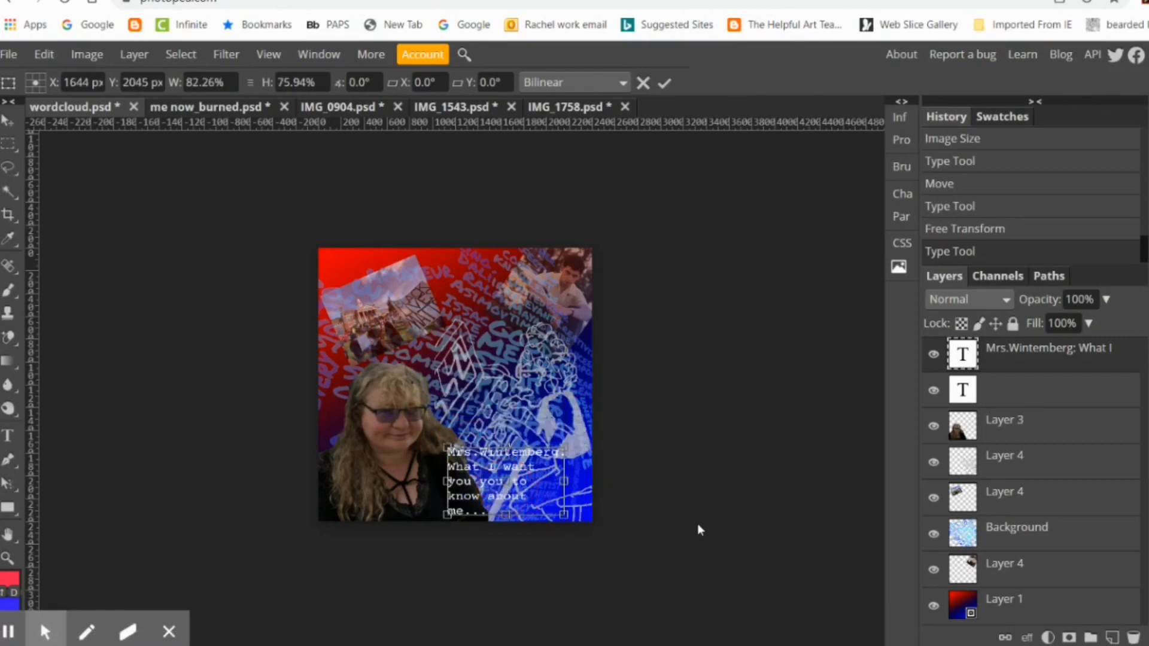
Step: Enlarge the caption block to about 110%, stretch it toward the collage's right edge and apply the transform
{"action": "left_click", "coordinate": [59, 55]}
{"action": "mouse_move", "coordinate": [189, 469]}
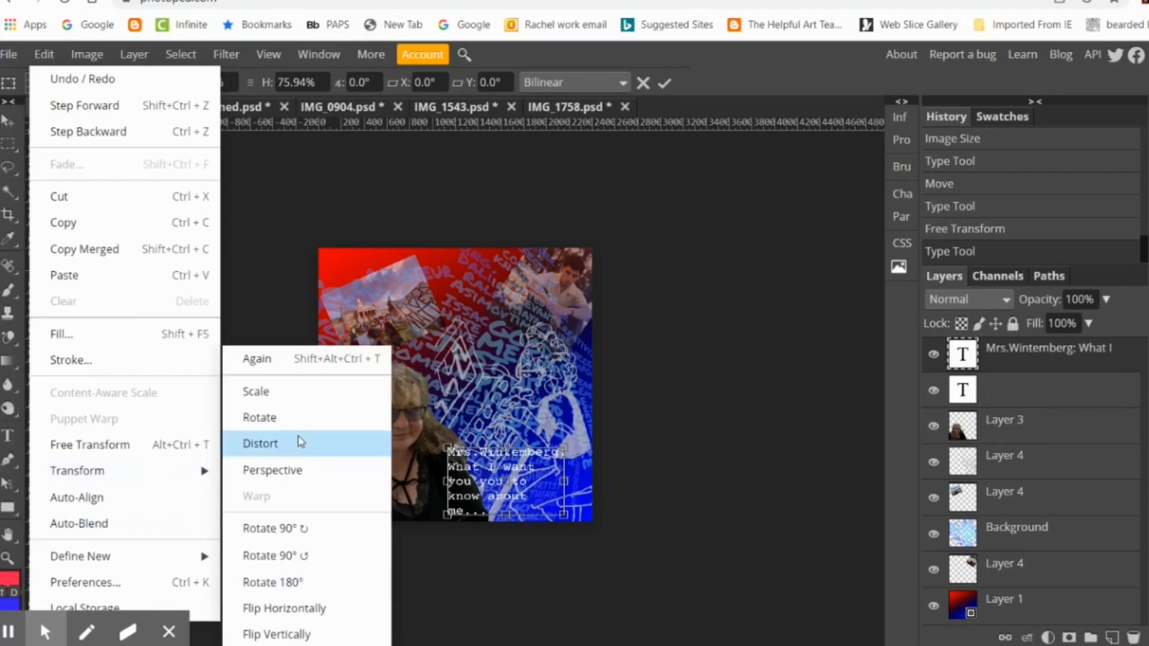
{"action": "left_click", "coordinate": [263, 442]}
{"action": "left_click_drag", "start_coordinate": [446, 516], "coordinate": [435, 522]}
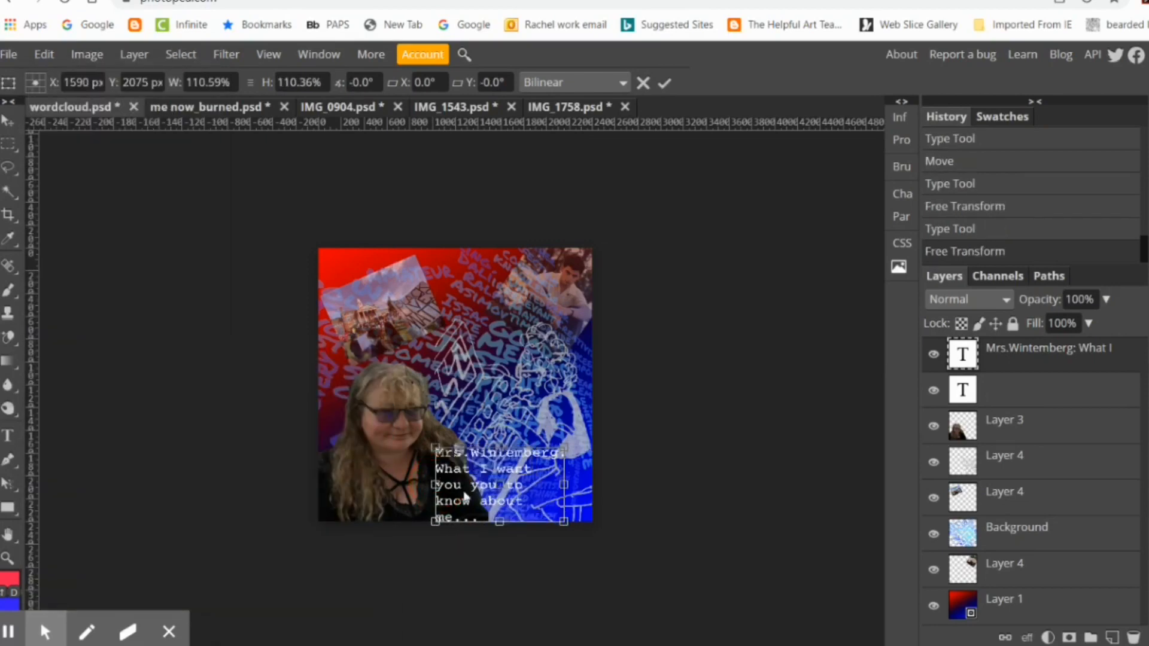
{"action": "left_click_drag", "start_coordinate": [564, 484], "coordinate": [598, 502]}
{"action": "left_click", "coordinate": [663, 83]}
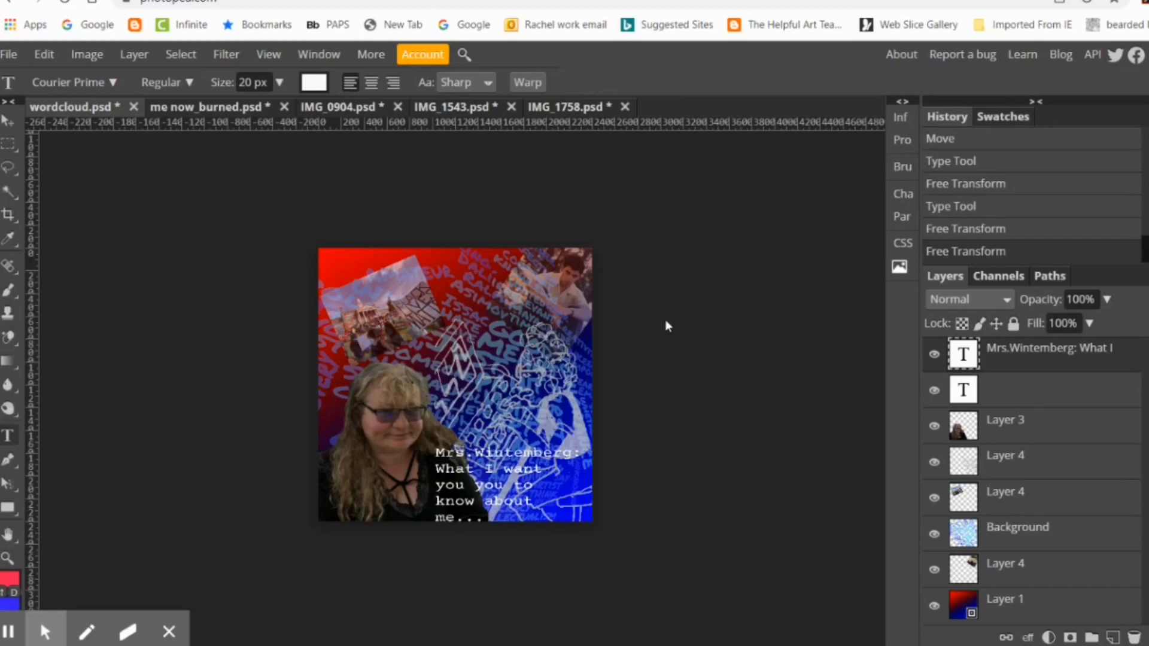
Step: Shrink the caption to about 58% width and 70% height and place it over the portrait's lower right edge
{"action": "left_click", "coordinate": [47, 55]}
{"action": "mouse_move", "coordinate": [114, 474]}
{"action": "left_click", "coordinate": [268, 438]}
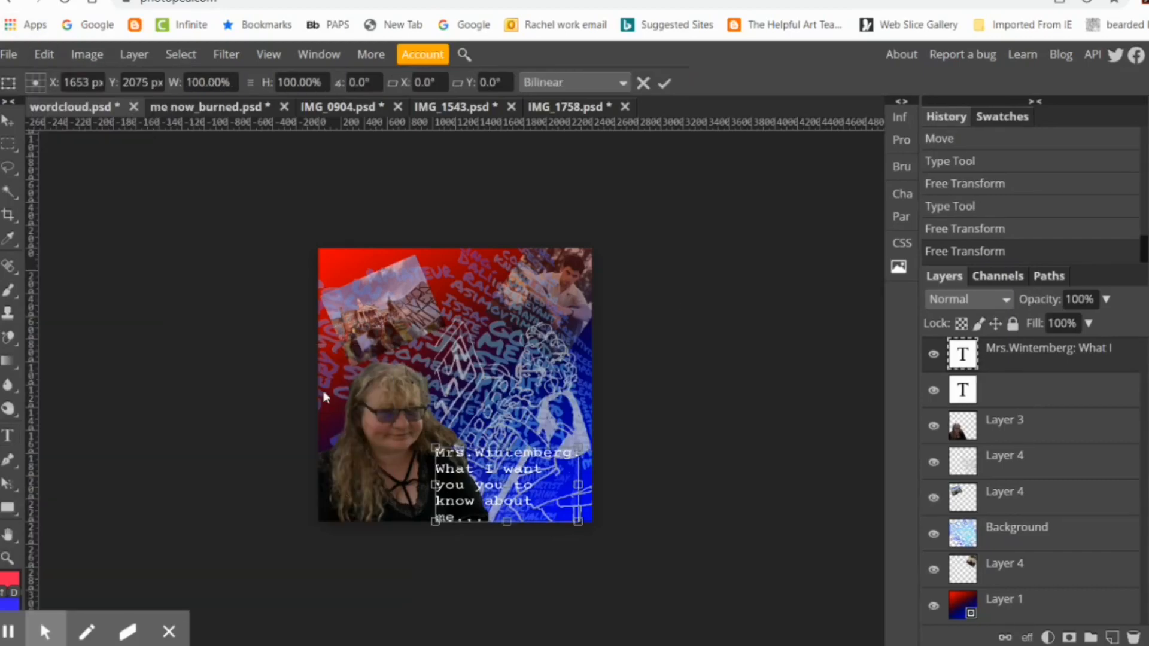
{"action": "left_click_drag", "start_coordinate": [429, 442], "coordinate": [490, 473]}
{"action": "left_click_drag", "start_coordinate": [547, 497], "coordinate": [453, 470]}
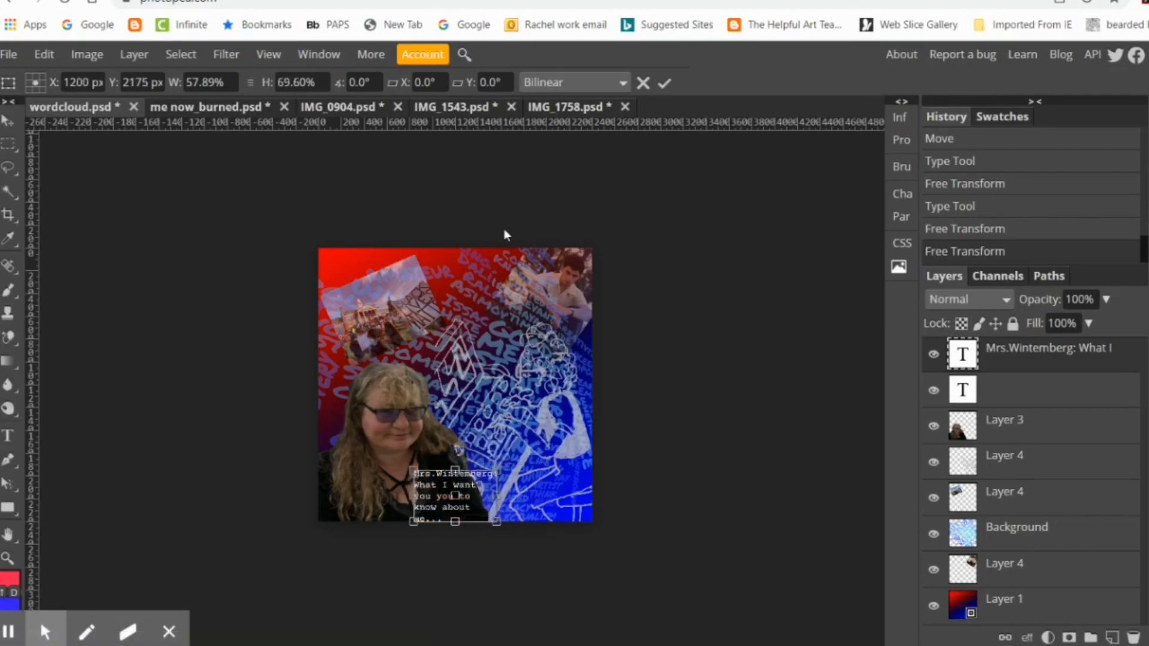
{"action": "left_click", "coordinate": [664, 83]}
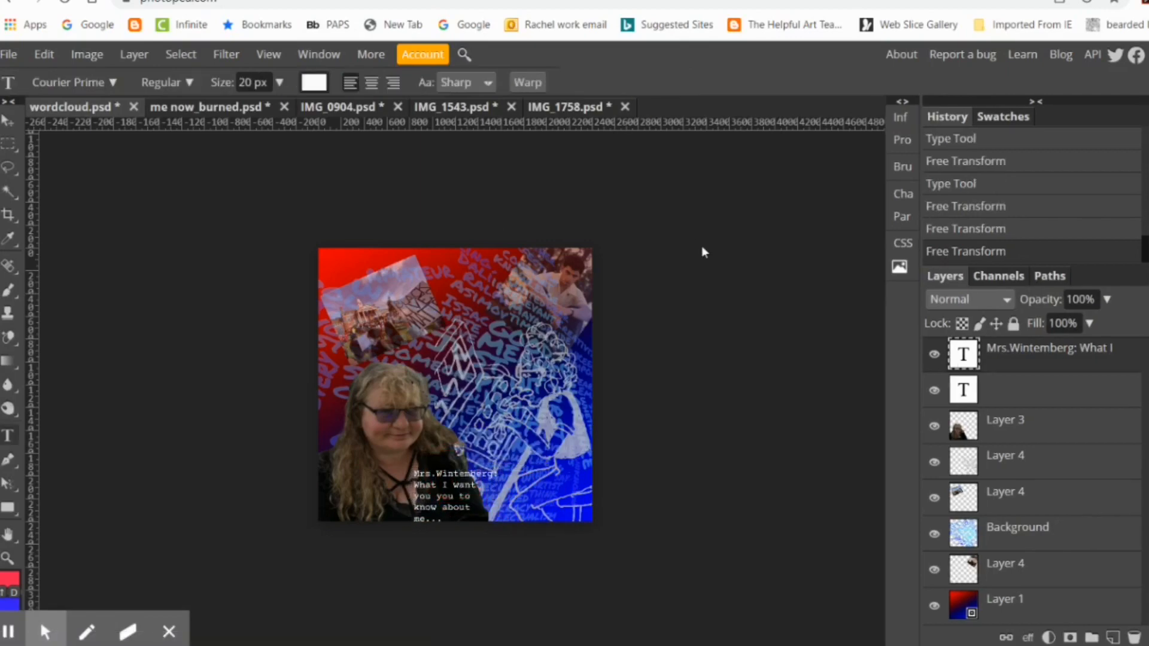
Step: Publish the collage online and open the published copy of wordcloud.psd
{"action": "left_click", "coordinate": [11, 55]}
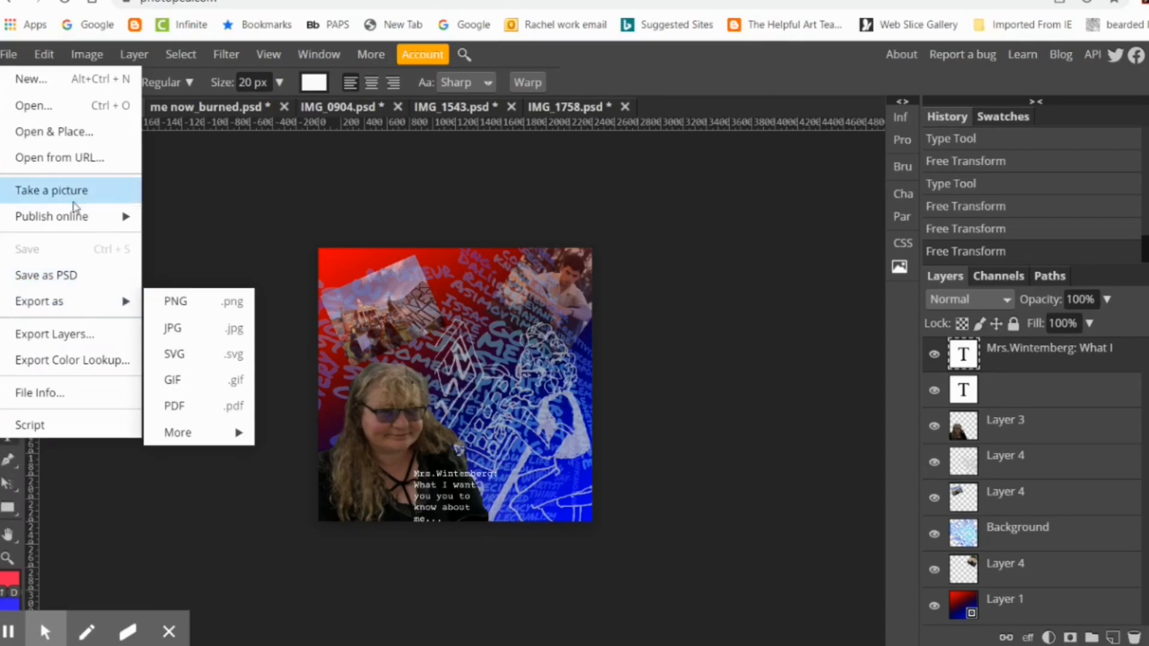
{"action": "mouse_move", "coordinate": [72, 216]}
{"action": "left_click", "coordinate": [204, 248]}
{"action": "left_click", "coordinate": [729, 117]}
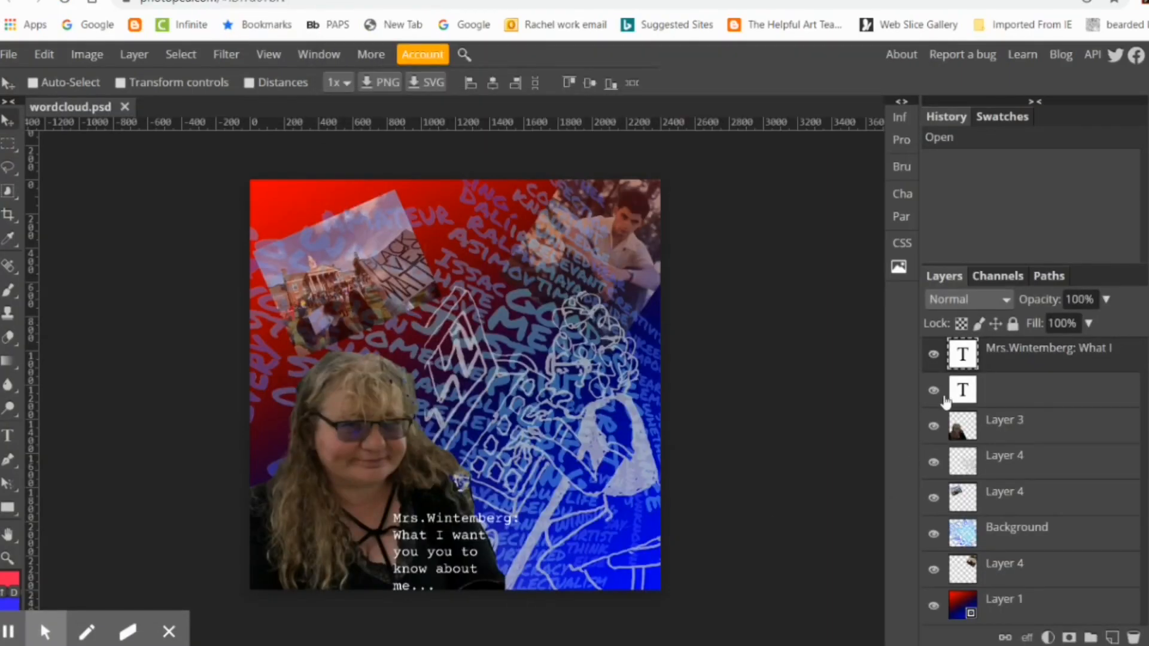
Step: Delete the empty text layer and move the caption slightly to the right
{"action": "left_click", "coordinate": [1016, 395]}
{"action": "right_click", "coordinate": [1015, 399]}
{"action": "left_click", "coordinate": [1054, 277]}
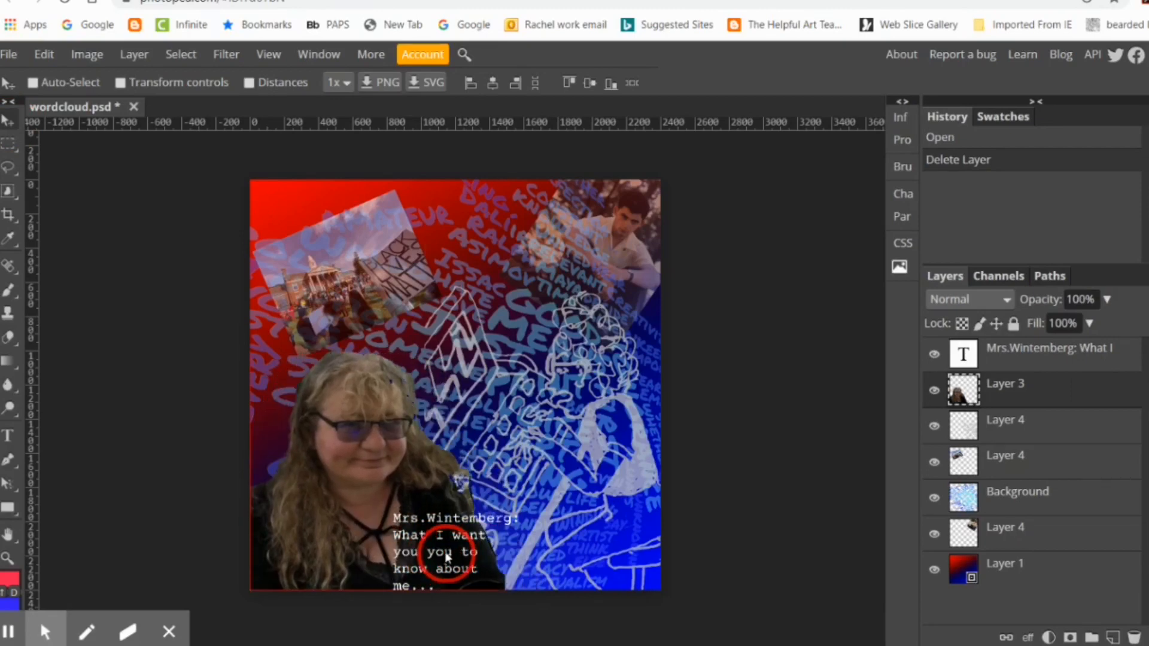
{"action": "left_click", "coordinate": [1005, 354]}
{"action": "mouse_move", "coordinate": [435, 520]}
{"action": "left_mouse_down"}
{"action": "mouse_move", "coordinate": [401, 519]}
{"action": "mouse_move", "coordinate": [456, 527]}
{"action": "left_mouse_up"}
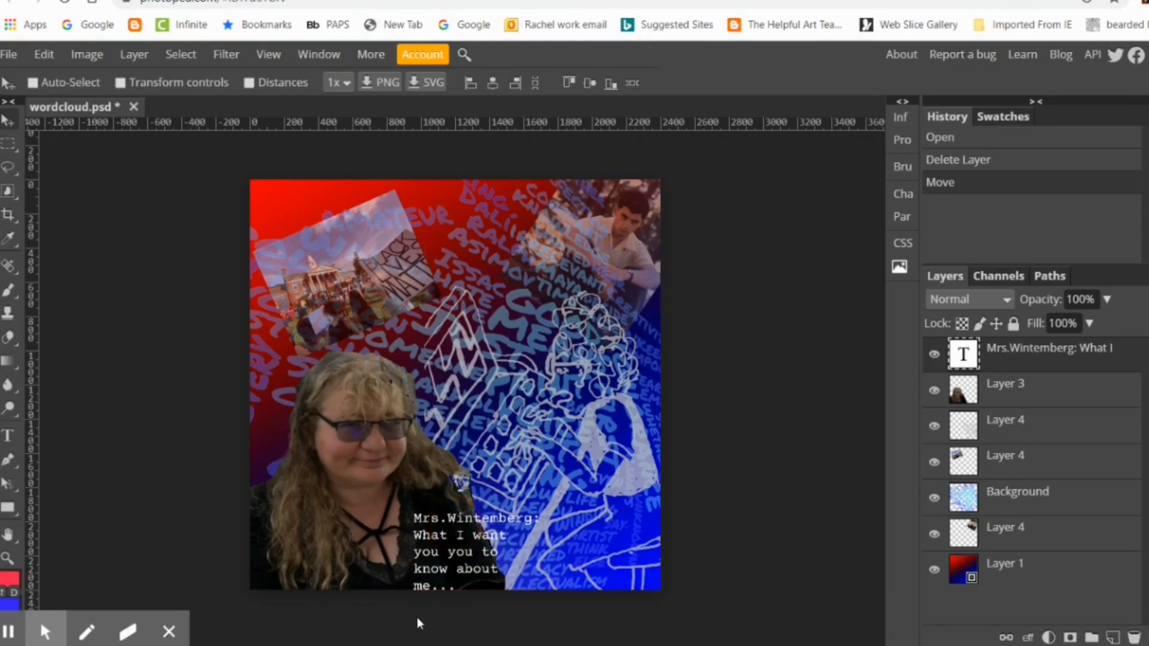
Step: Set the line drawing layer's opacity to 77%
{"action": "left_click", "coordinate": [1007, 435]}
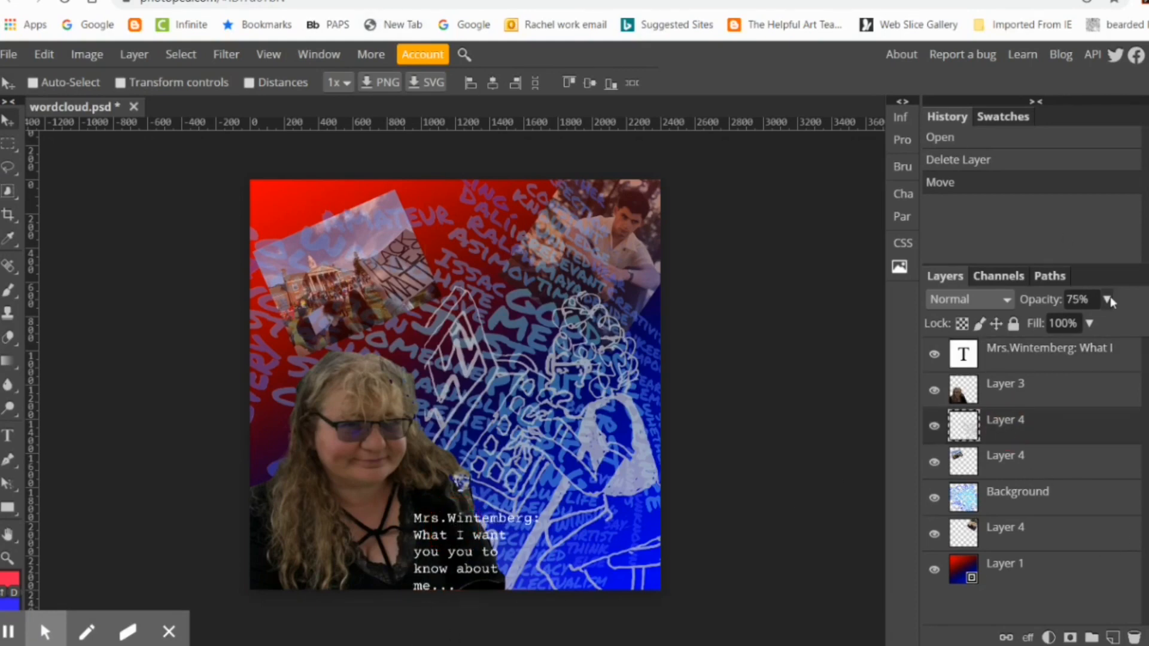
{"action": "left_click", "coordinate": [1079, 299]}
{"action": "key", "text": "BackSpace"}
{"action": "type", "text": "7"}
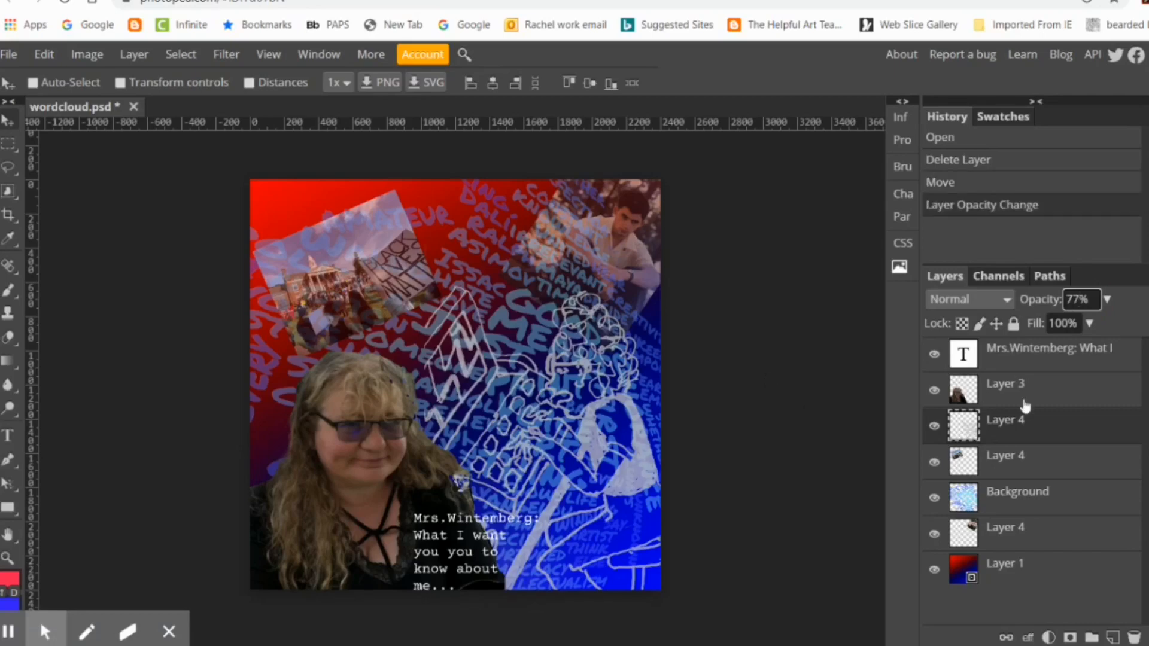
Step: Fine-tune the opacity of the photo layer in the collage's upper right corner
{"action": "left_click", "coordinate": [1023, 528]}
{"action": "left_click", "coordinate": [1107, 299]}
{"action": "left_click_drag", "start_coordinate": [1078, 317], "coordinate": [1076, 317]}
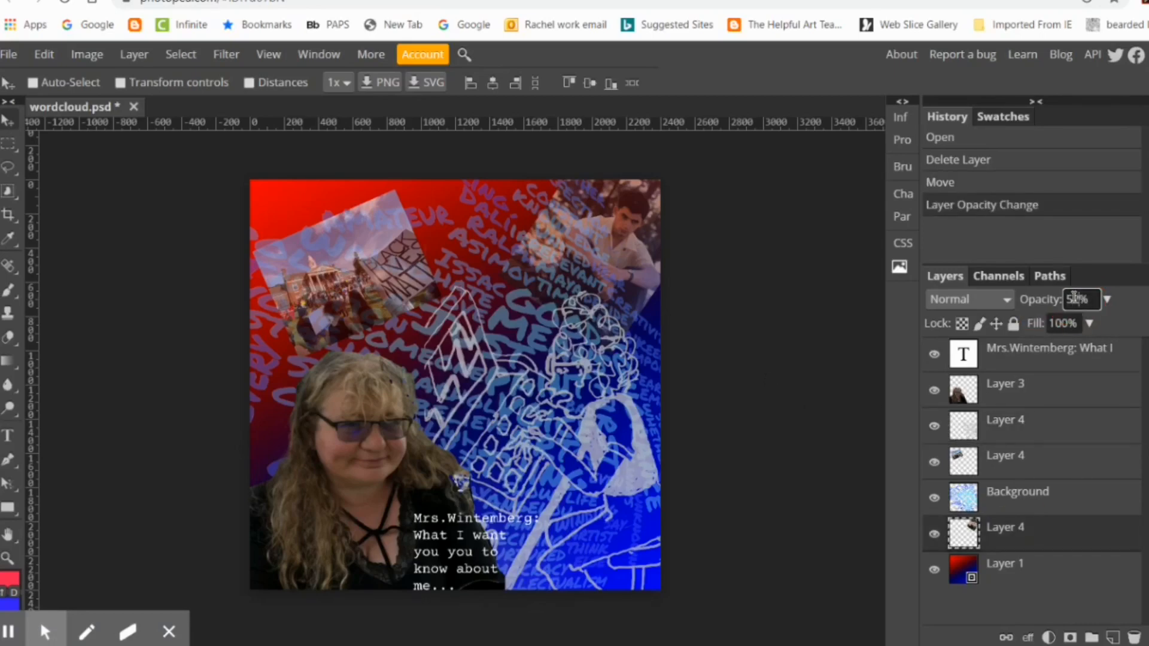
Step: Brighten the portrait layer by applying an Exposure adjustment of 1.8
{"action": "left_click", "coordinate": [1021, 386]}
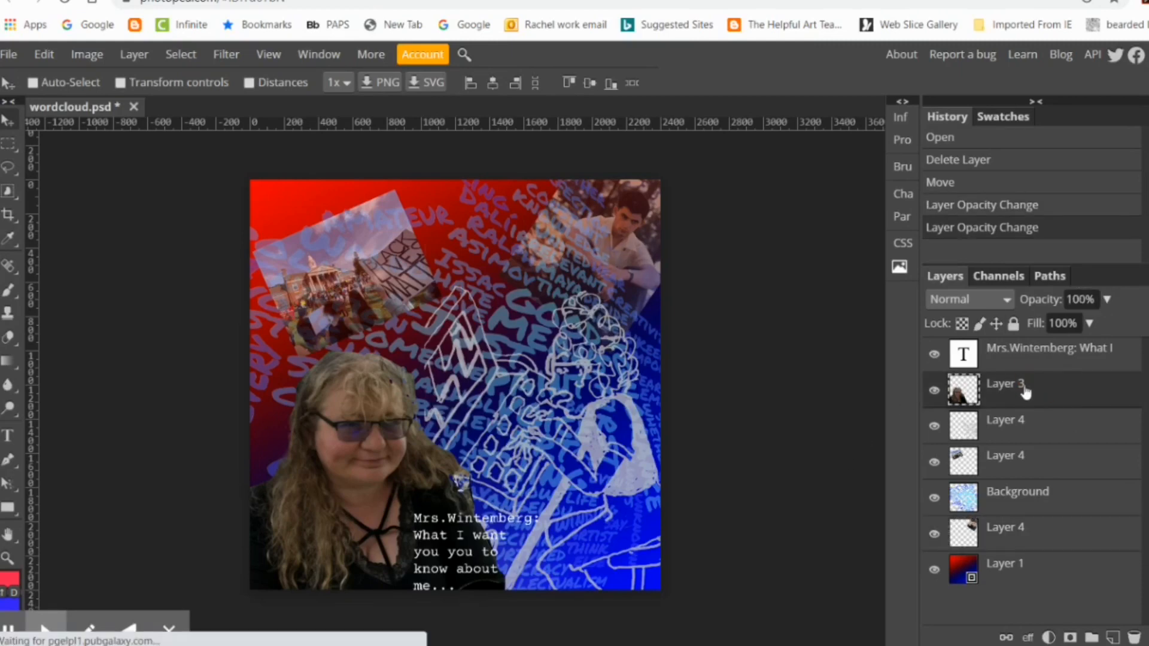
{"action": "left_click", "coordinate": [94, 56]}
{"action": "mouse_move", "coordinate": [192, 84]}
{"action": "left_click", "coordinate": [315, 156]}
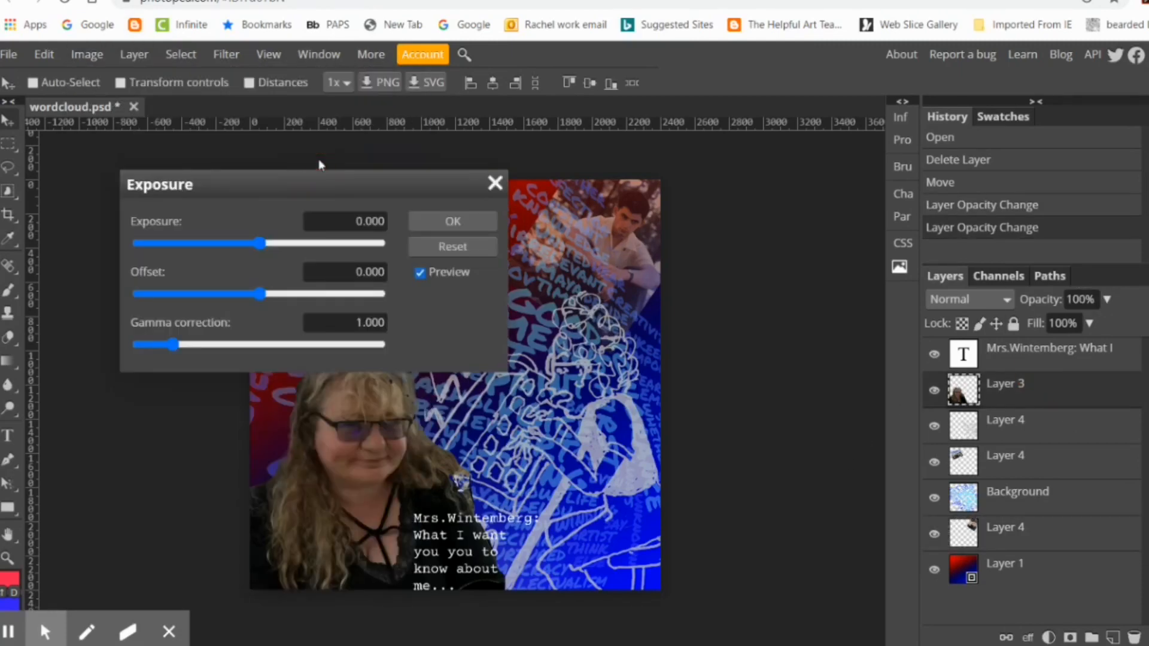
{"action": "left_click_drag", "start_coordinate": [312, 177], "coordinate": [958, 155]}
{"action": "left_click_drag", "start_coordinate": [937, 223], "coordinate": [866, 241]}
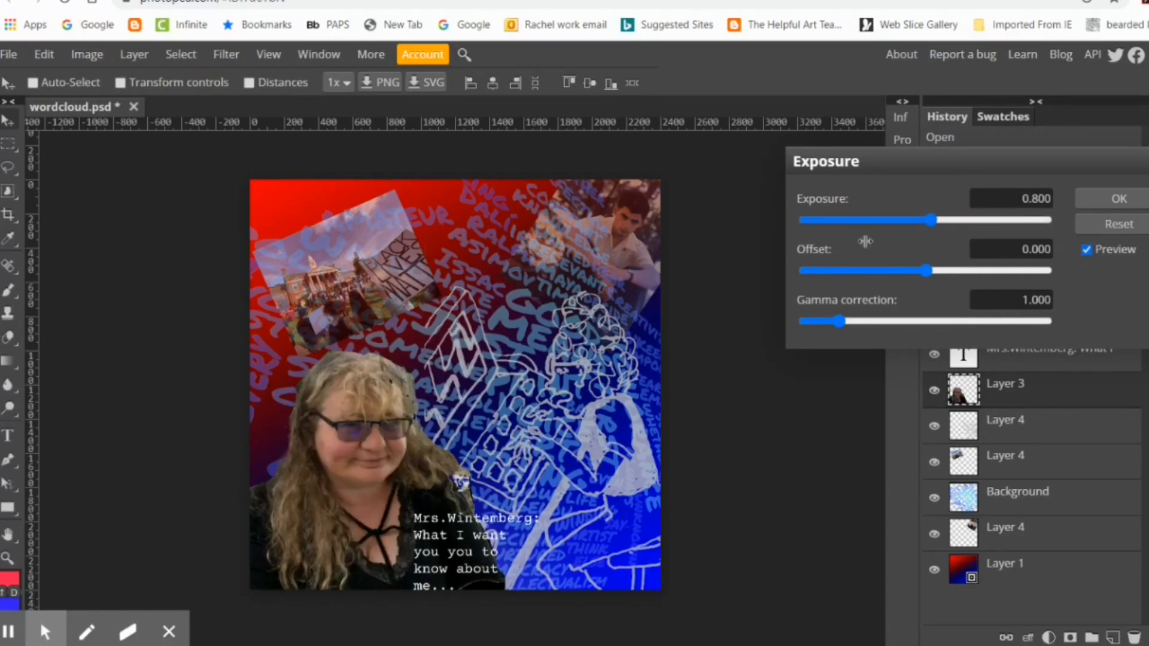
{"action": "left_click", "coordinate": [938, 219]}
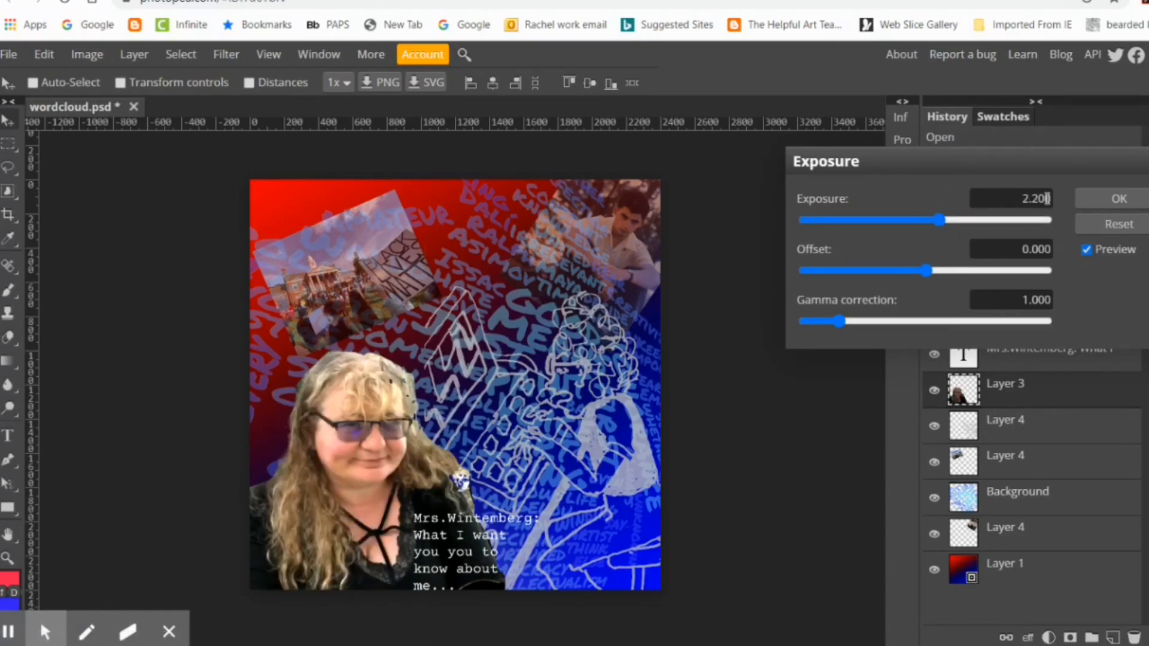
{"action": "double_click", "coordinate": [1025, 199]}
{"action": "type", "text": "1.8"}
{"action": "key", "text": "Return"}
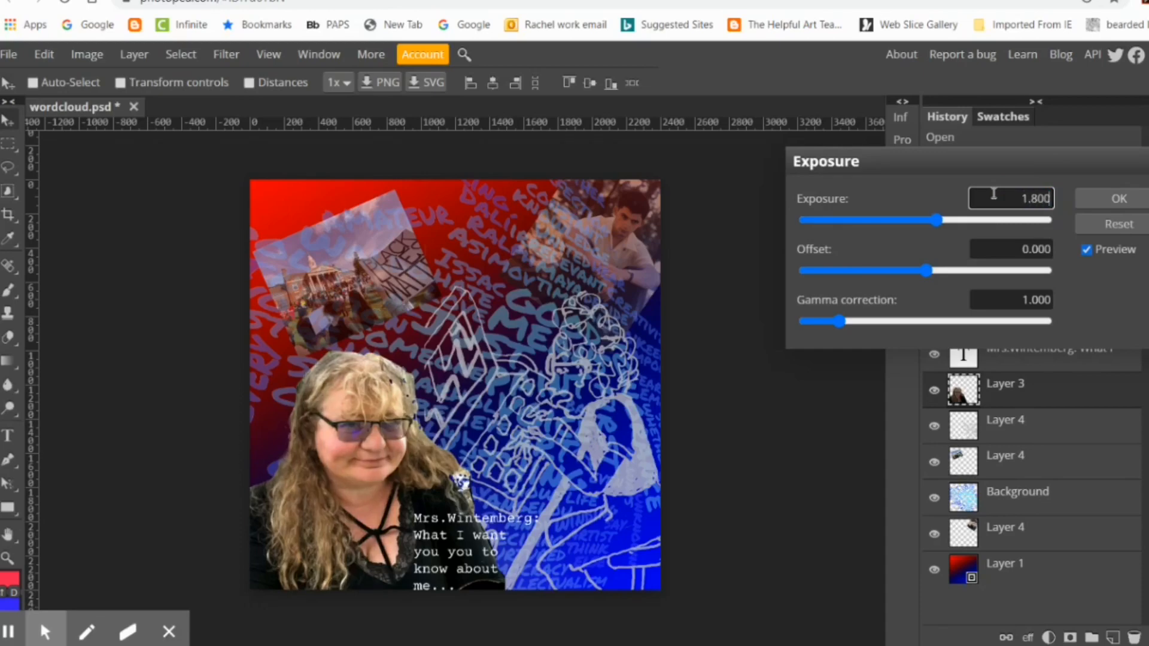
{"action": "left_click", "coordinate": [1118, 199]}
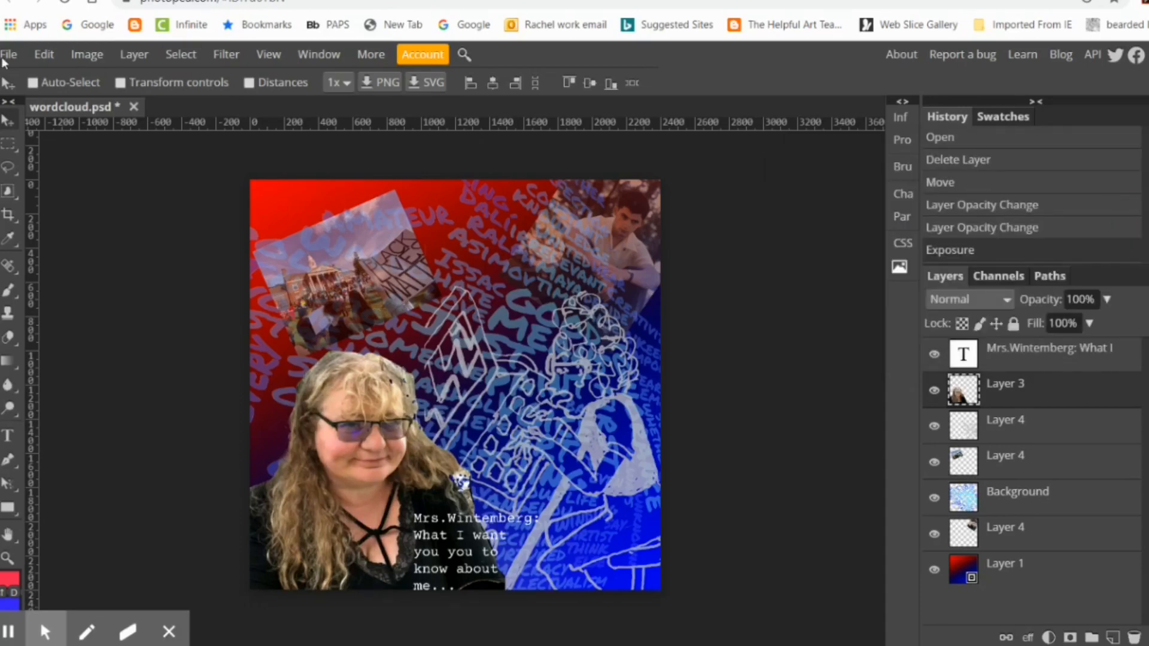
Step: Publish the brightened collage online as a PSD on Photopea.com
{"action": "left_click", "coordinate": [9, 53]}
{"action": "mouse_move", "coordinate": [90, 216]}
{"action": "left_click", "coordinate": [195, 240]}
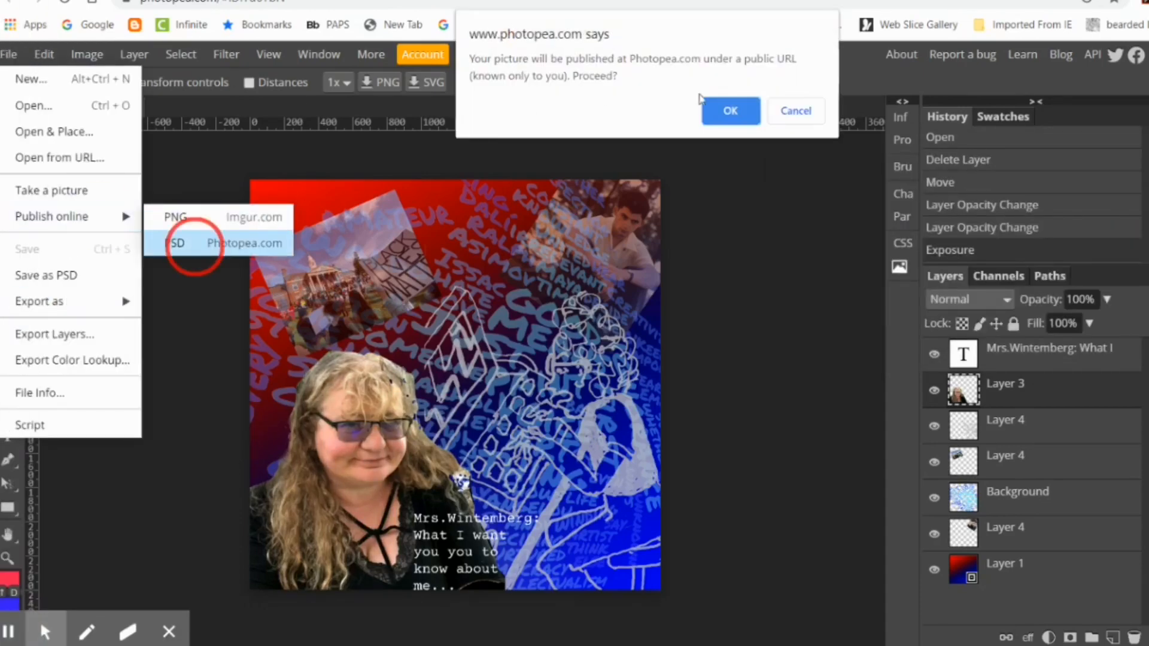
{"action": "left_click", "coordinate": [735, 117]}
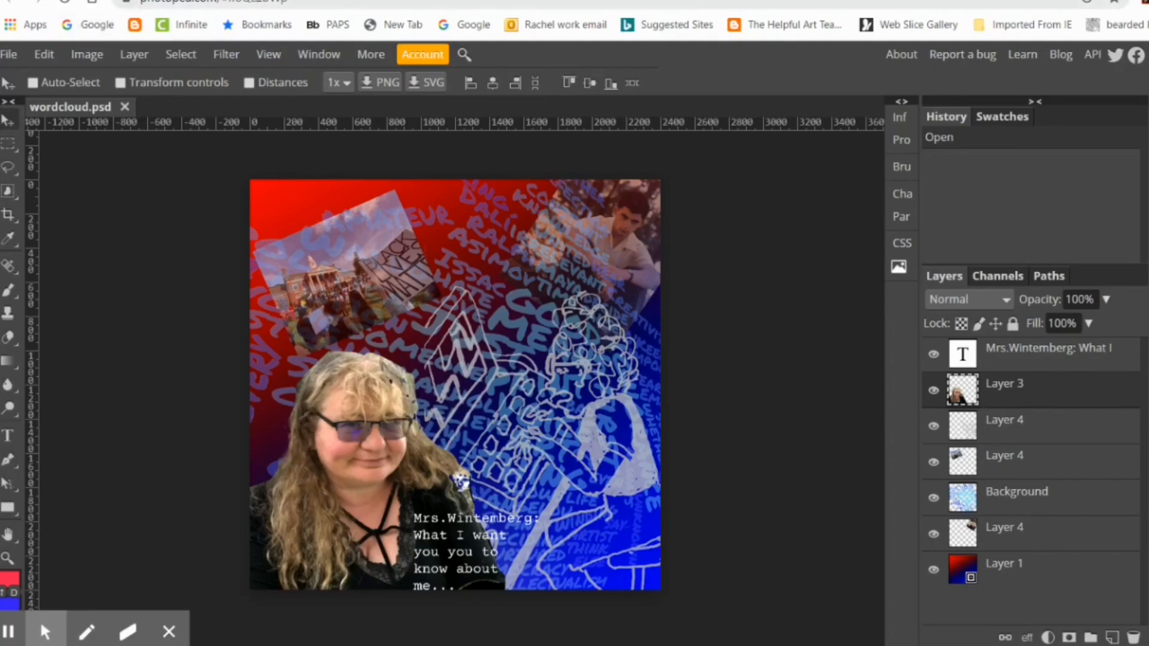
Step: Copy the published collage's web address and paste it below the existing link in the Word document
{"action": "left_click", "coordinate": [302, 2]}
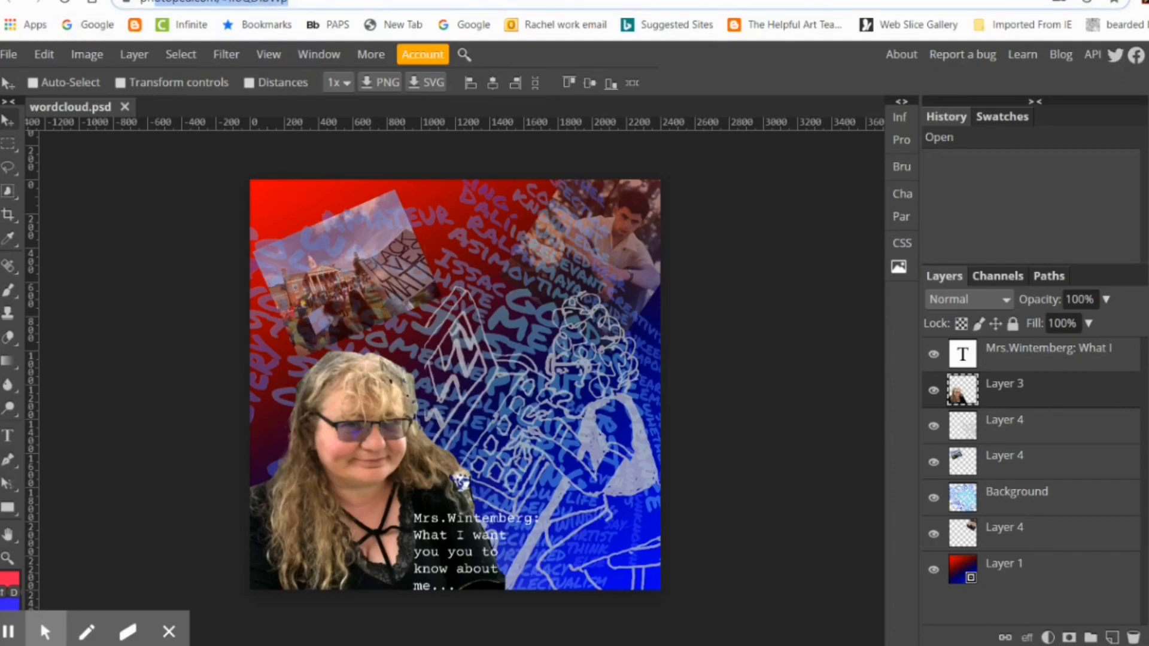
{"action": "right_click", "coordinate": [209, 7]}
{"action": "left_click", "coordinate": [246, 124]}
{"action": "mouse_move", "coordinate": [4, 244]}
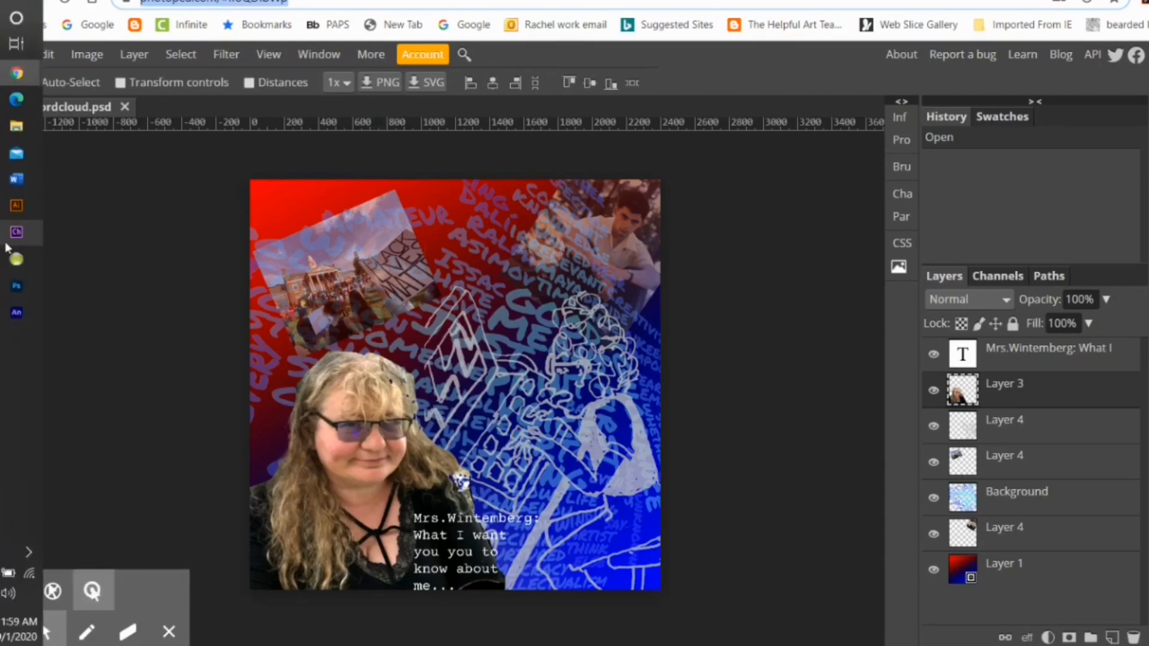
{"action": "left_click", "coordinate": [18, 176]}
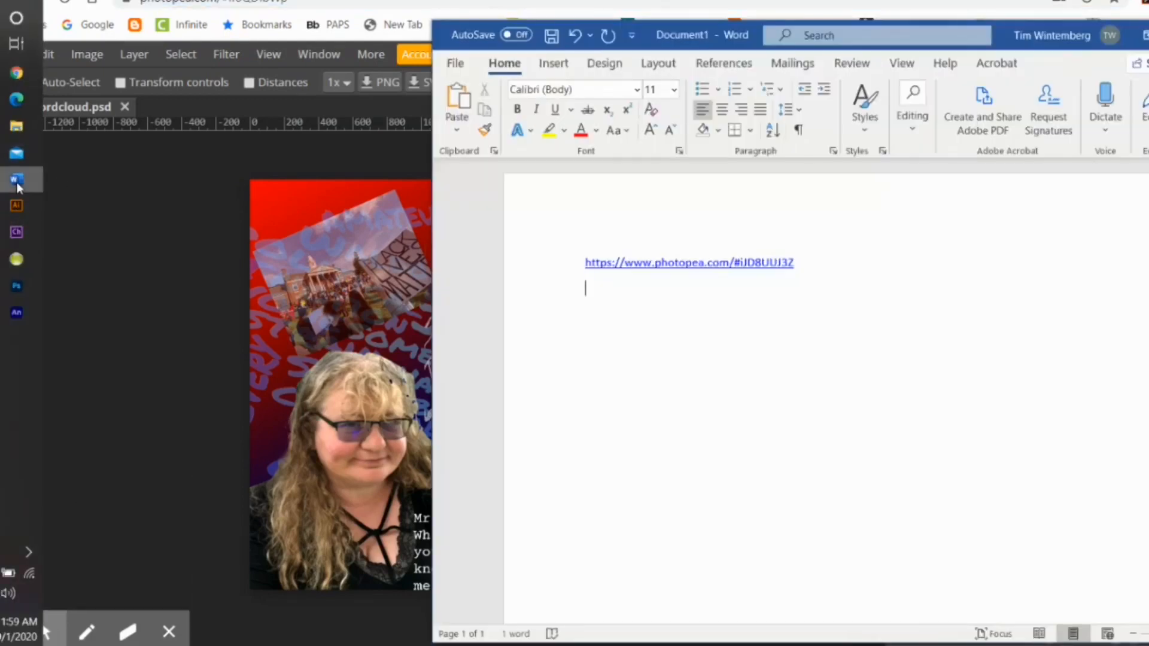
{"action": "left_click", "coordinate": [597, 292]}
{"action": "right_click", "coordinate": [597, 291]}
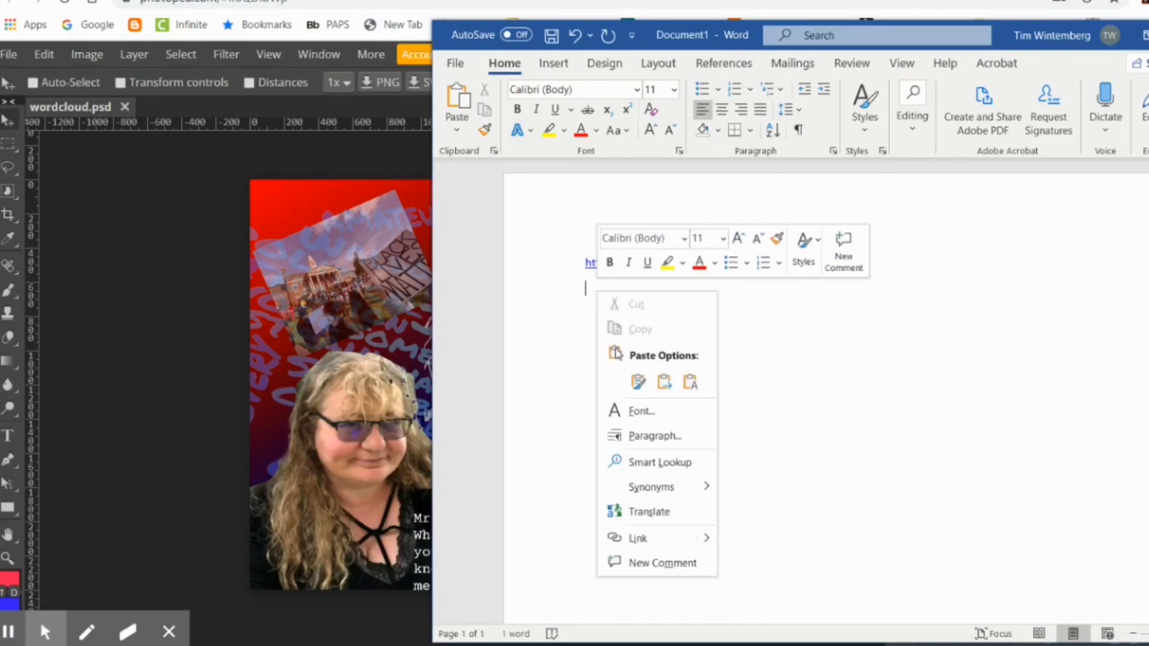
{"action": "left_click", "coordinate": [637, 380]}
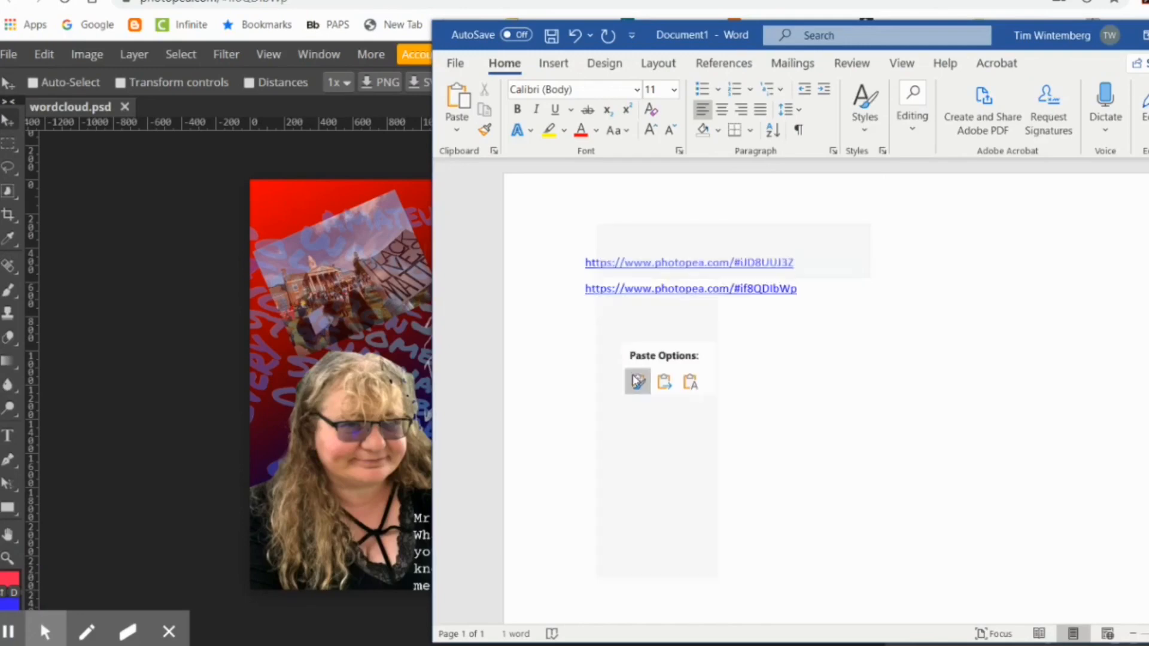
Step: Delete the older Photopea link on the first line of the document
{"action": "left_click", "coordinate": [805, 261]}
{"action": "left_click", "coordinate": [566, 262]}
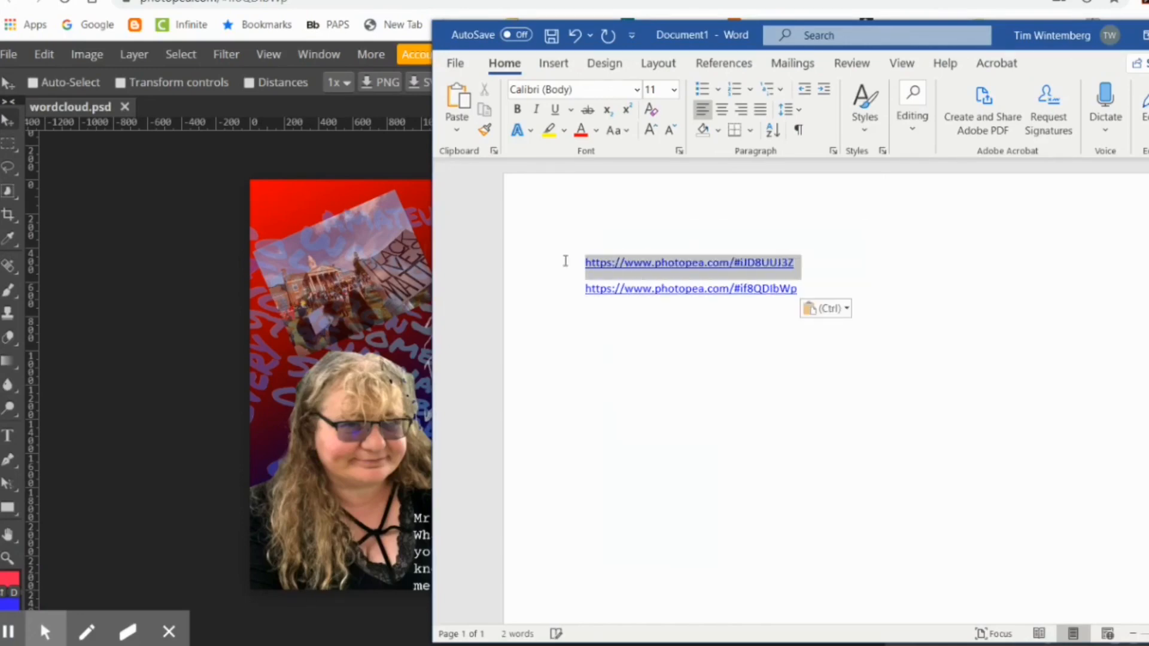
{"action": "key", "text": "Delete"}
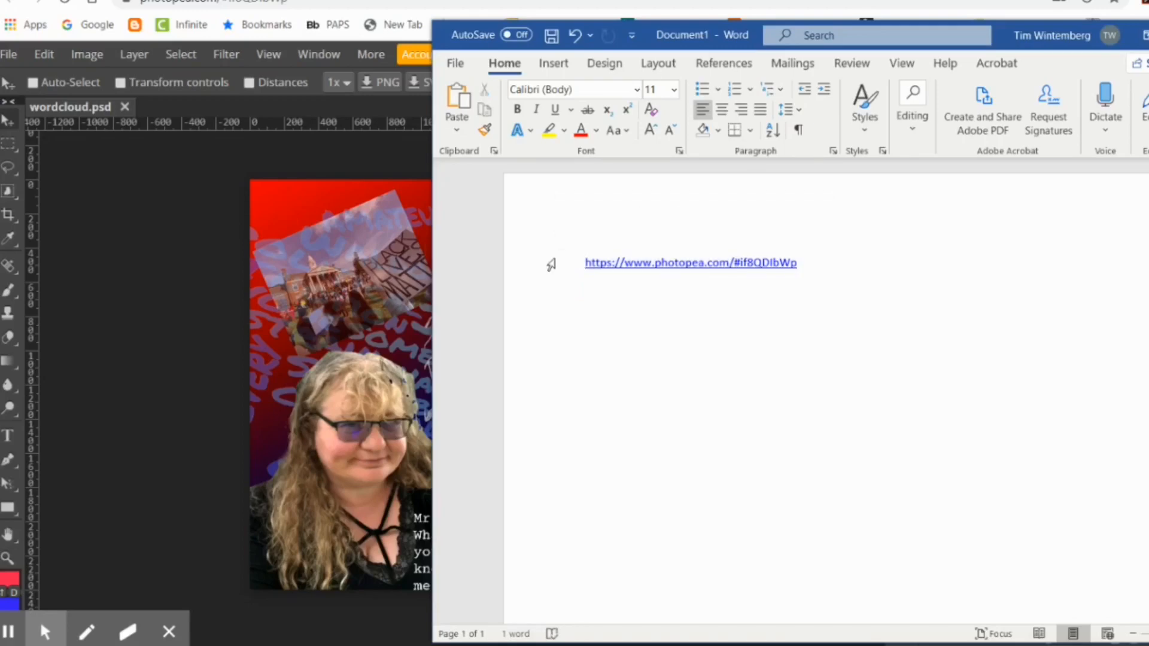
Step: Switch back to Photopea and export the collage as a 2400 by 2400 px PNG at 100% quality
{"action": "left_click", "coordinate": [180, 295]}
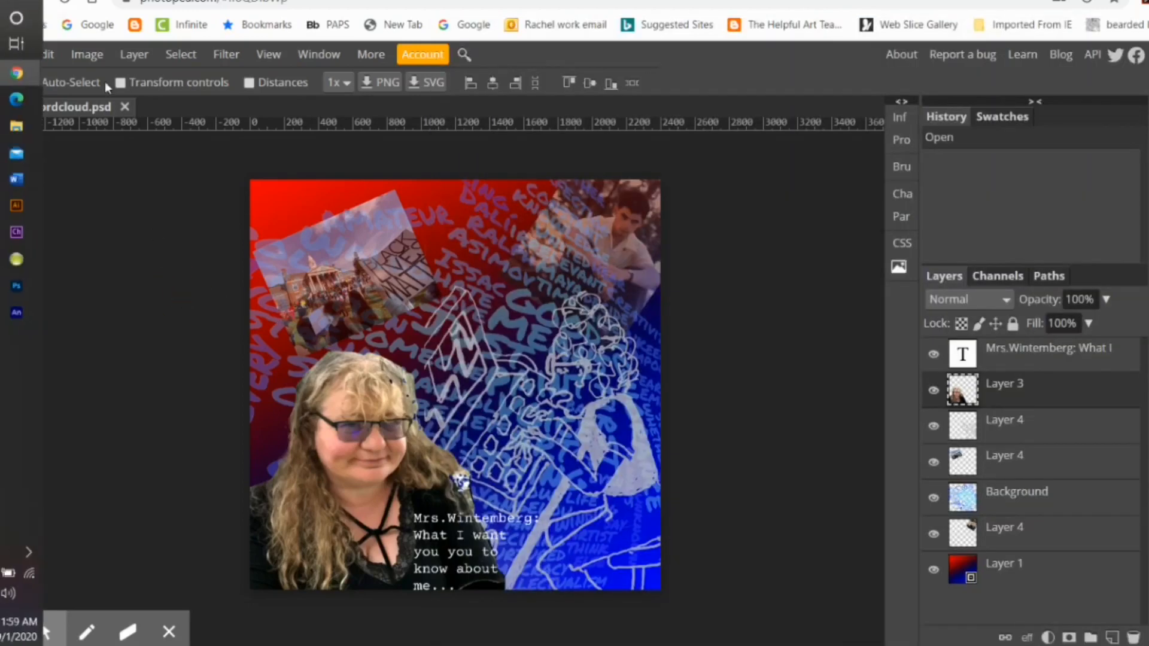
{"action": "left_click", "coordinate": [8, 54]}
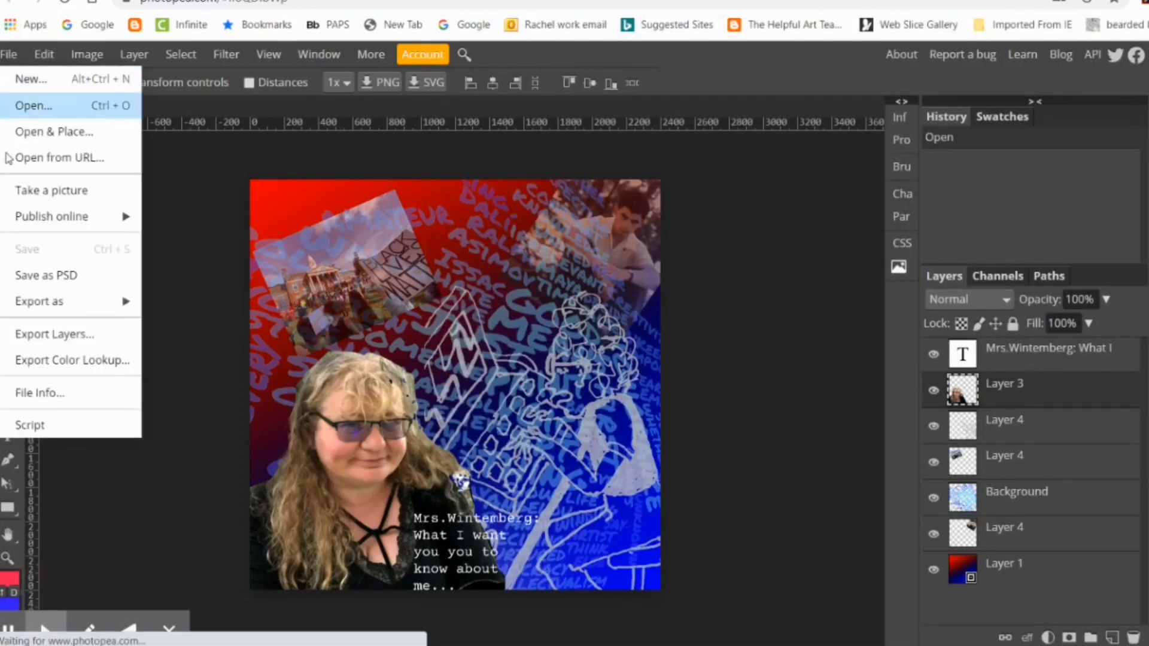
{"action": "mouse_move", "coordinate": [109, 301]}
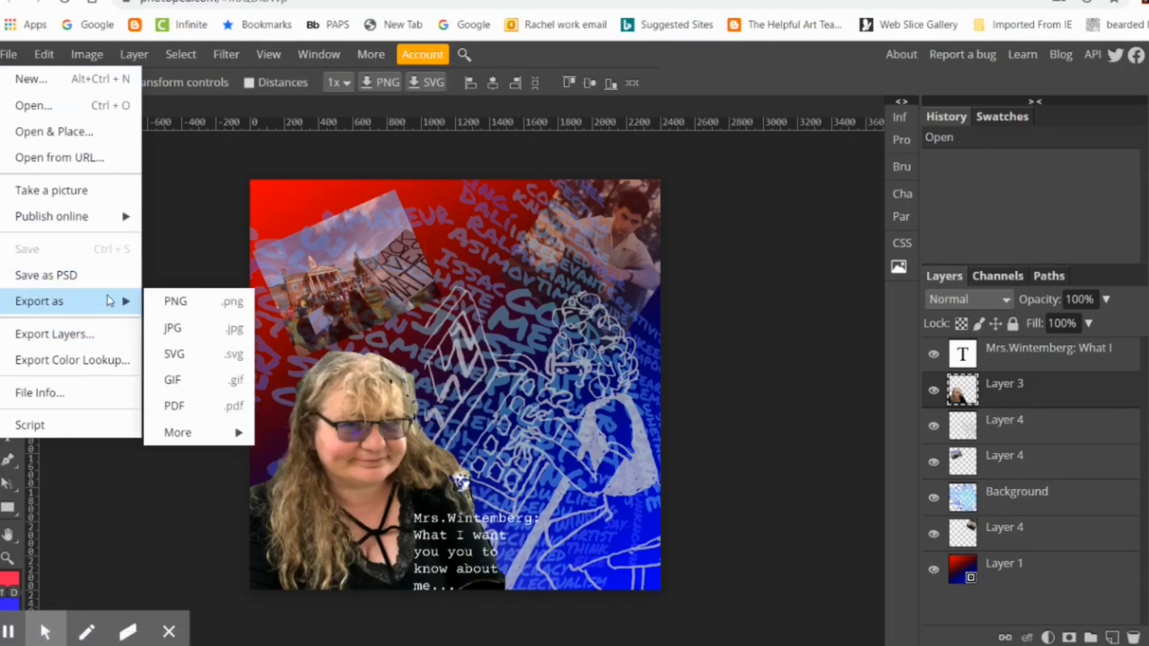
{"action": "left_click", "coordinate": [233, 305]}
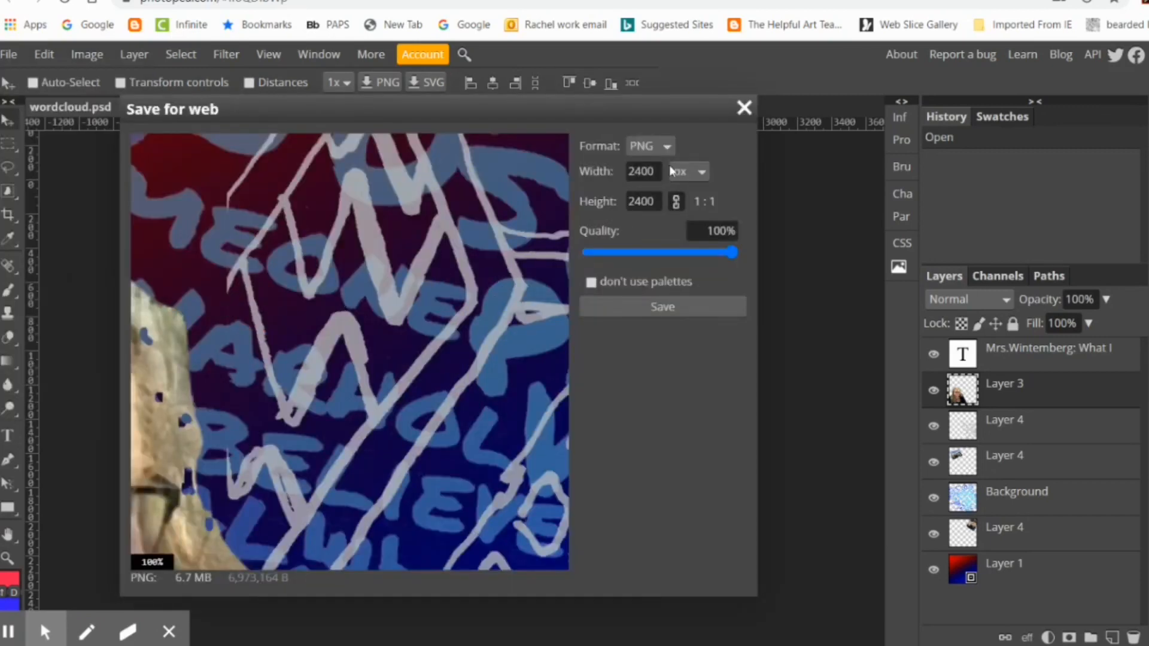
{"action": "left_click", "coordinate": [666, 306]}
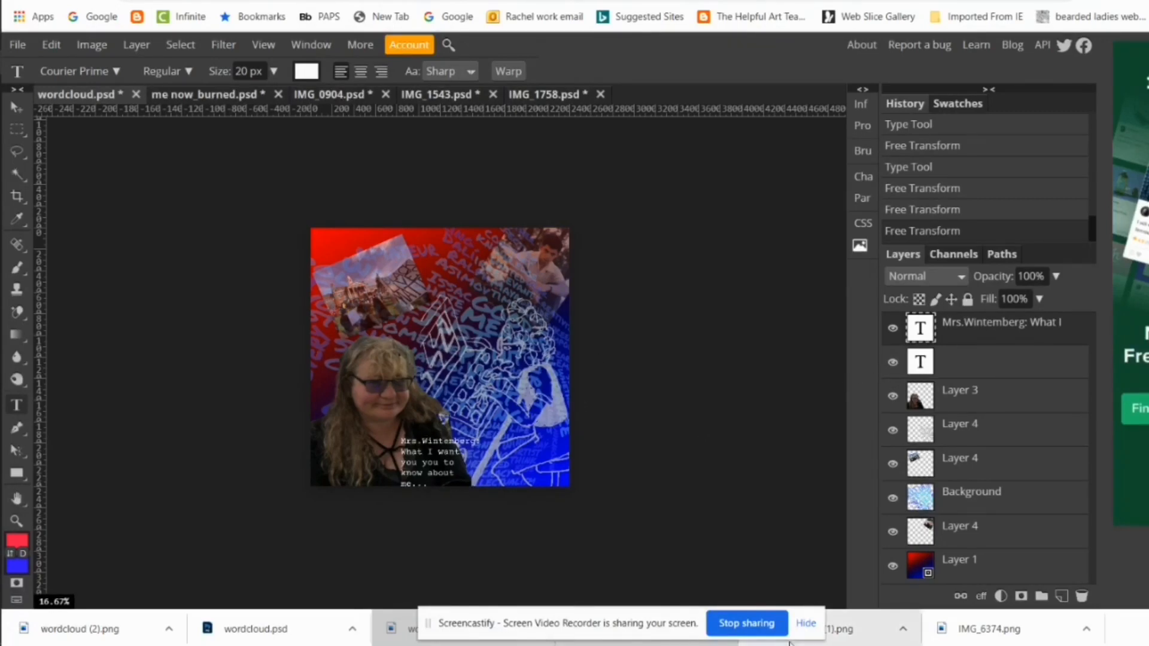
{"action": "left_click", "coordinate": [805, 623]}
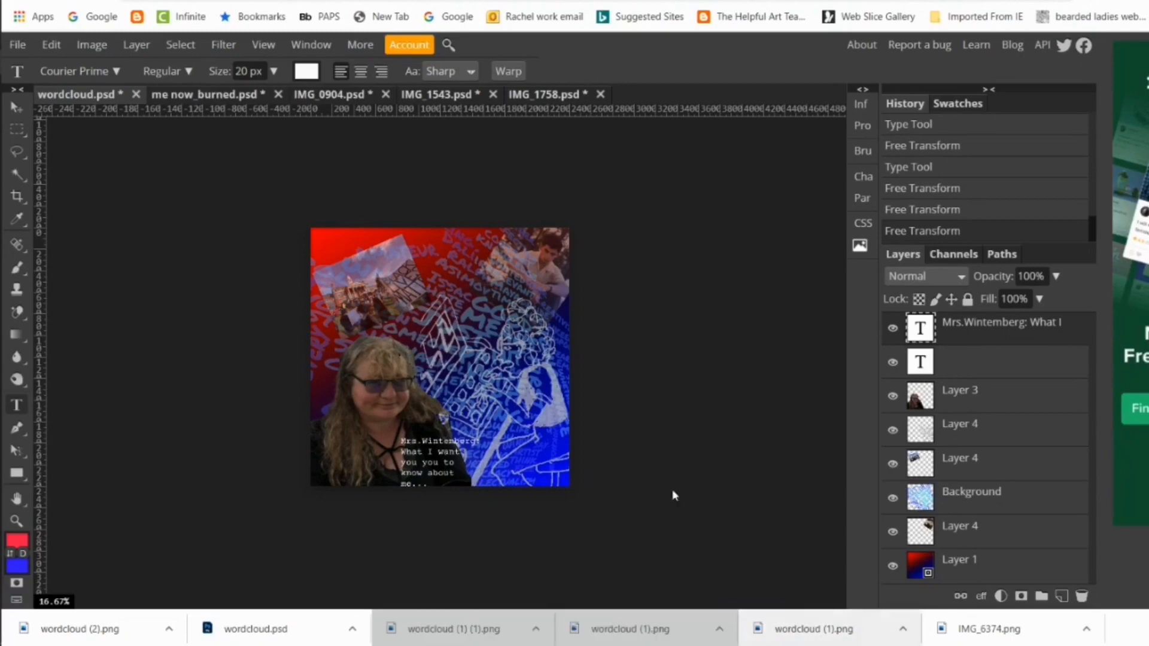
{"action": "left_click", "coordinate": [426, 422]}
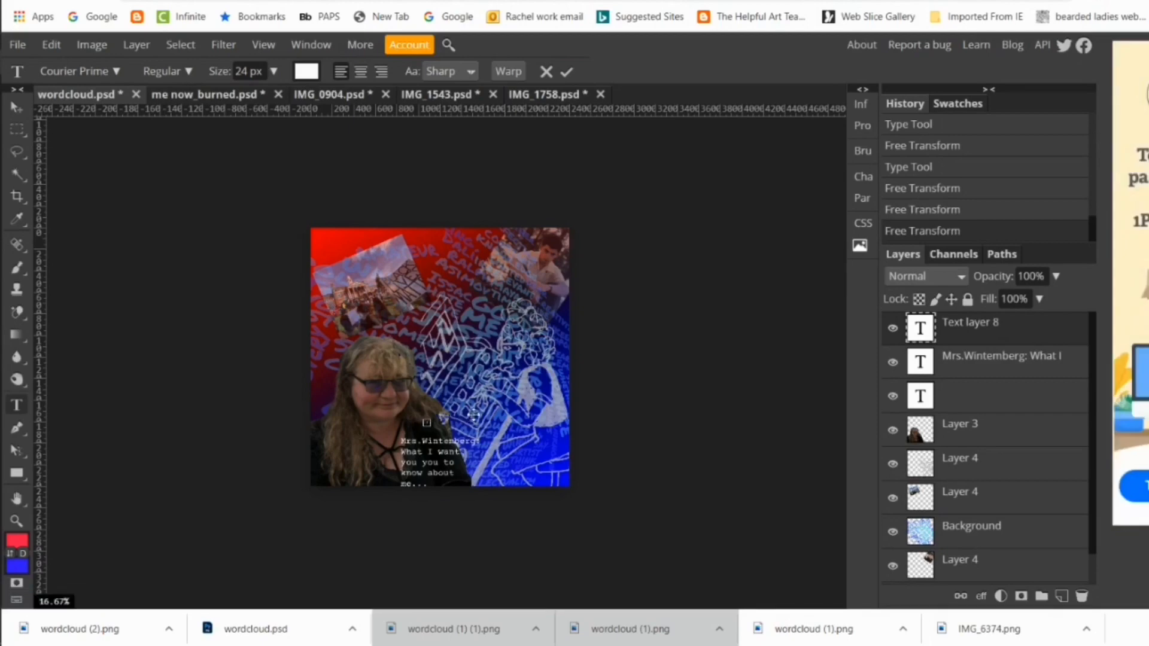
{"action": "right_click", "coordinate": [982, 328]}
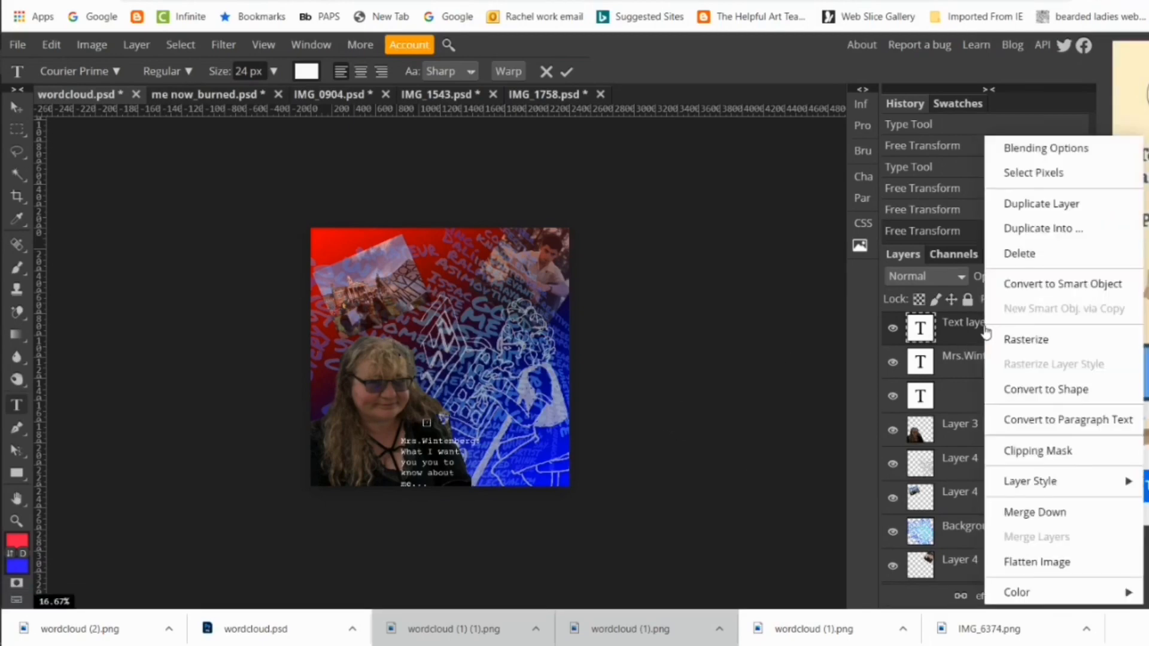
{"action": "left_click", "coordinate": [1026, 254]}
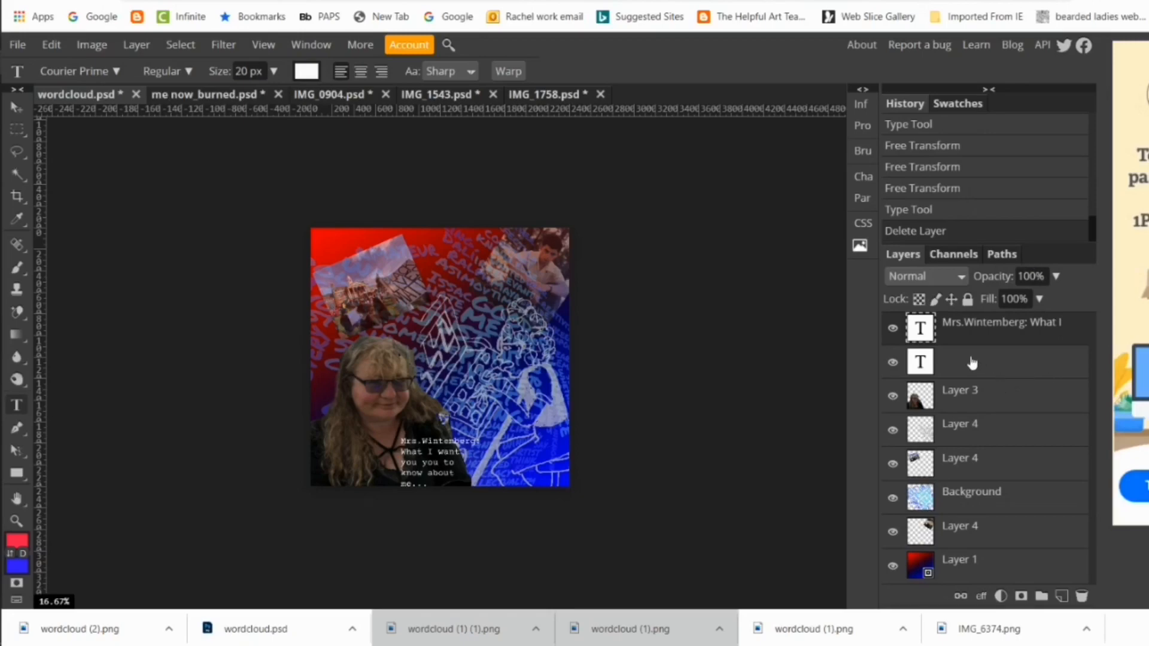
Step: Delete the empty text layer between the caption and the portrait layer
{"action": "left_click", "coordinate": [996, 371]}
{"action": "right_click", "coordinate": [995, 371]}
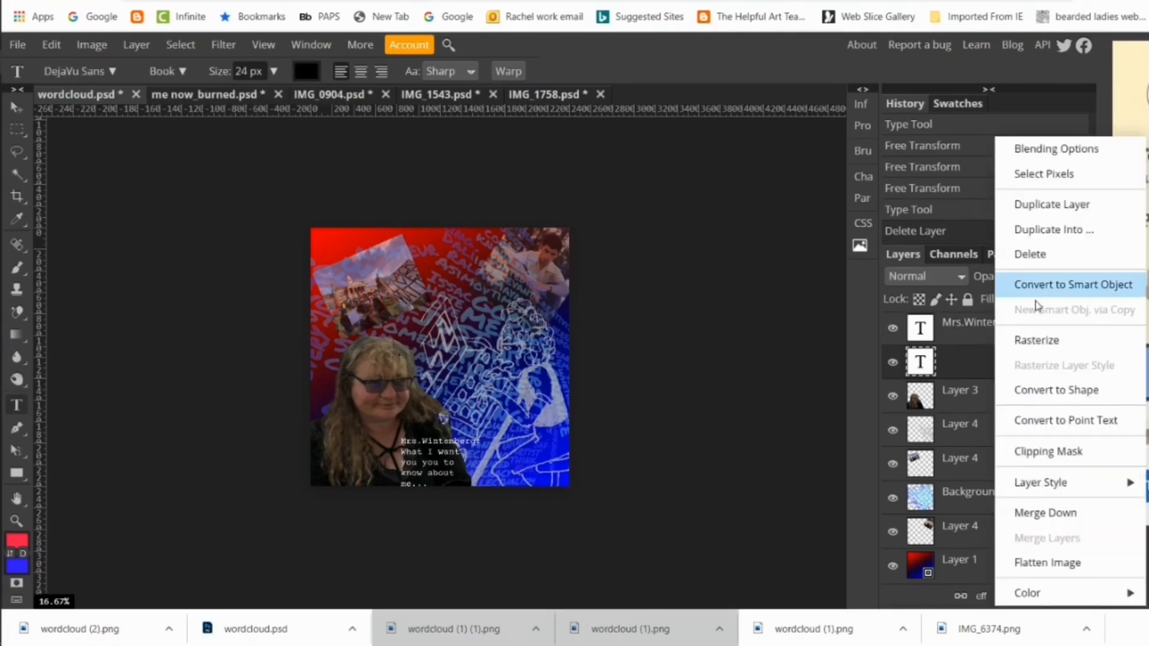
{"action": "left_click", "coordinate": [1028, 255]}
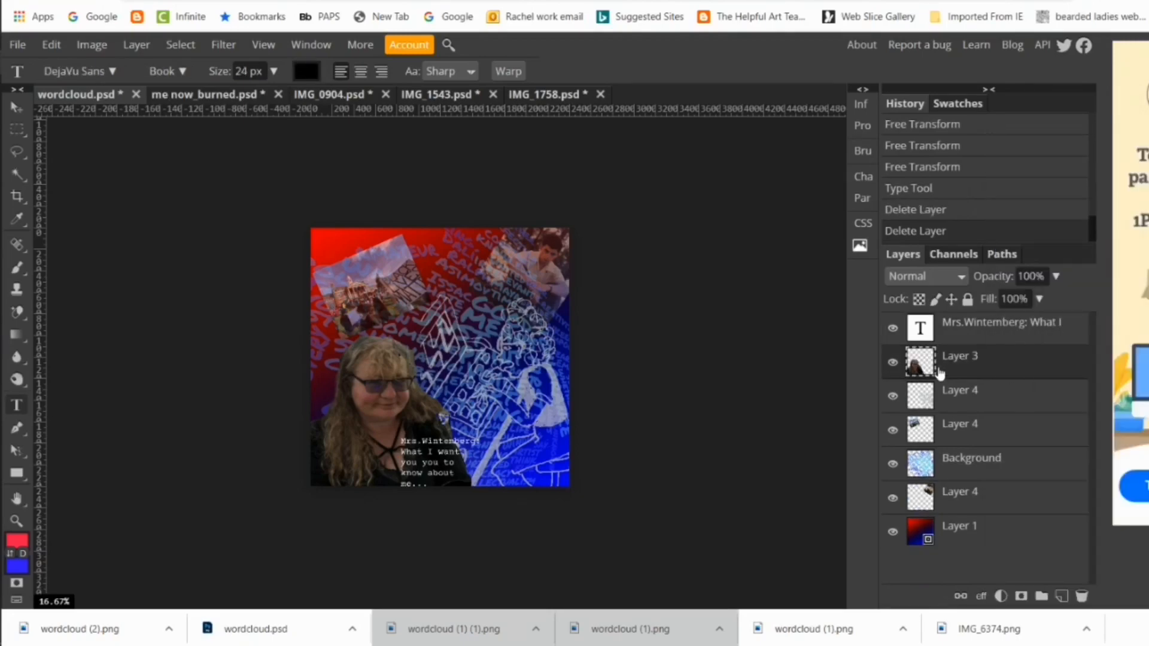
{"action": "left_click", "coordinate": [745, 370]}
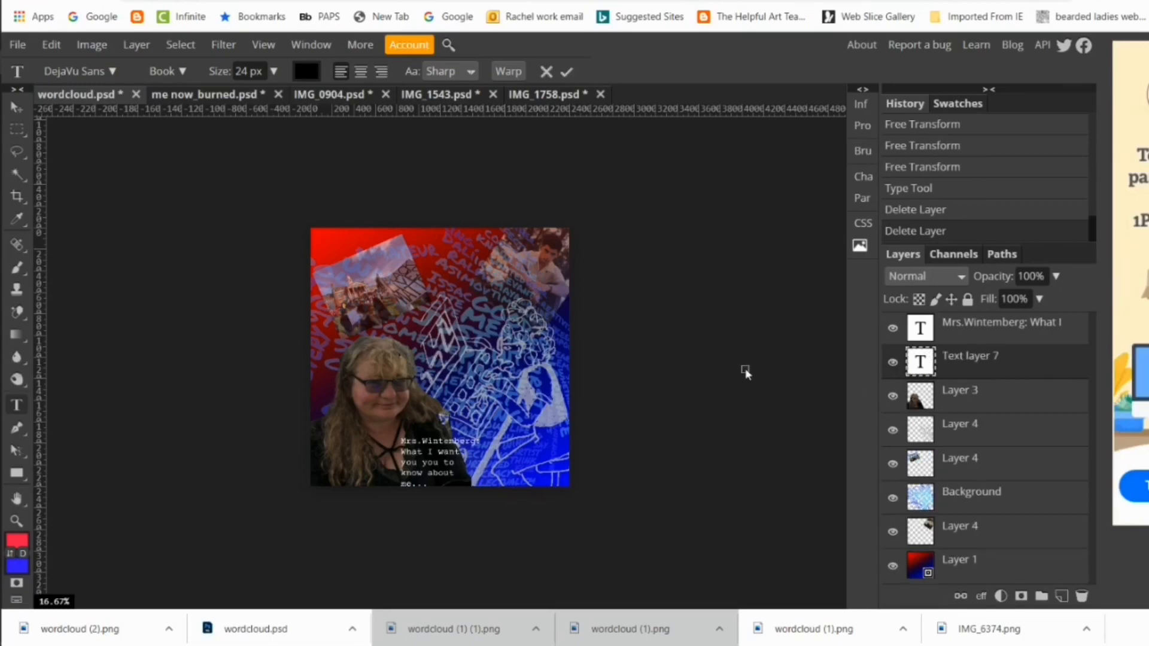
{"action": "right_click", "coordinate": [1015, 366]}
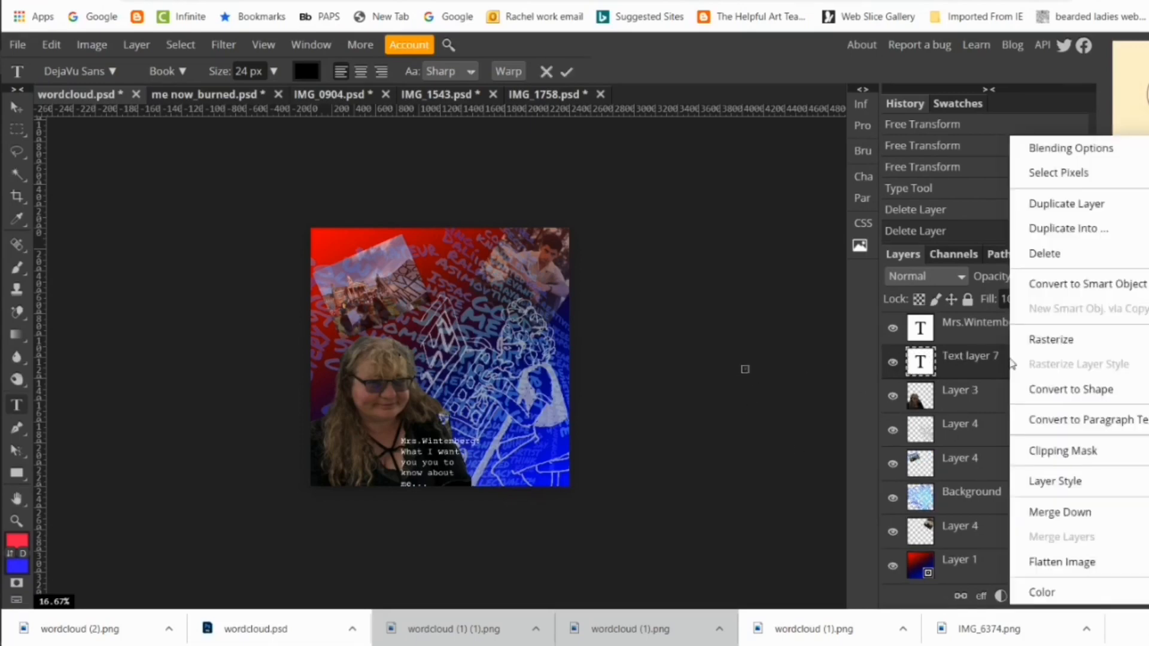
{"action": "left_click", "coordinate": [1044, 253]}
Step: Lock the portrait layer and move the caption slightly up so its last line fits inside the canvas
{"action": "left_click", "coordinate": [14, 110]}
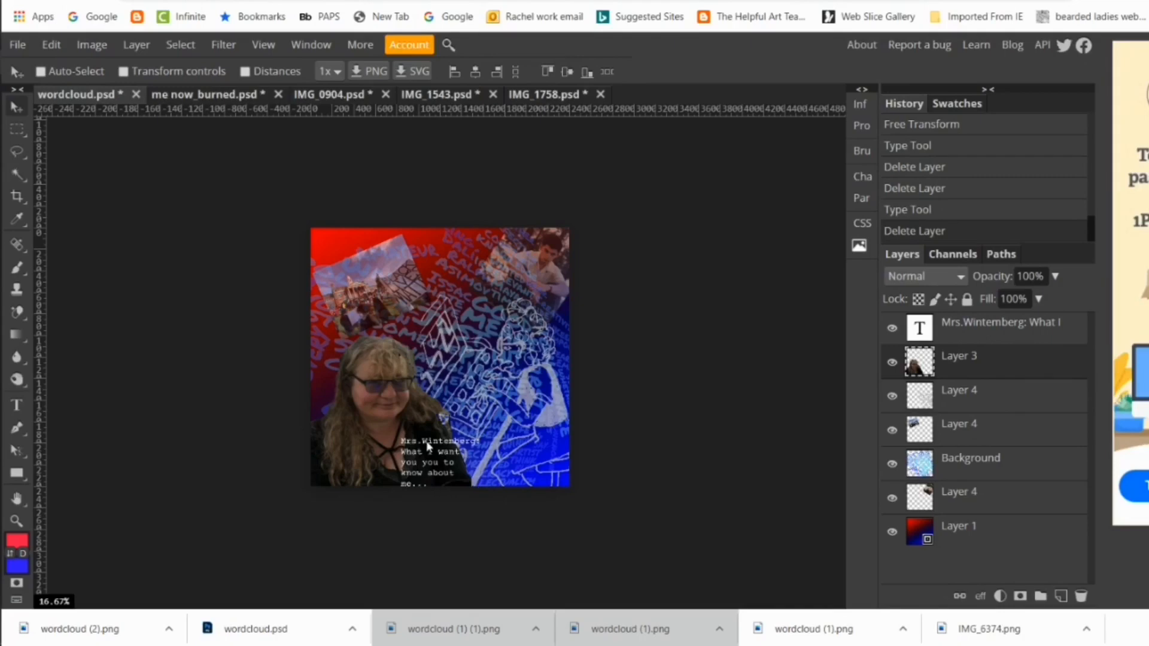
{"action": "left_click_drag", "start_coordinate": [428, 446], "coordinate": [429, 435]}
{"action": "key", "text": "ctrl+z"}
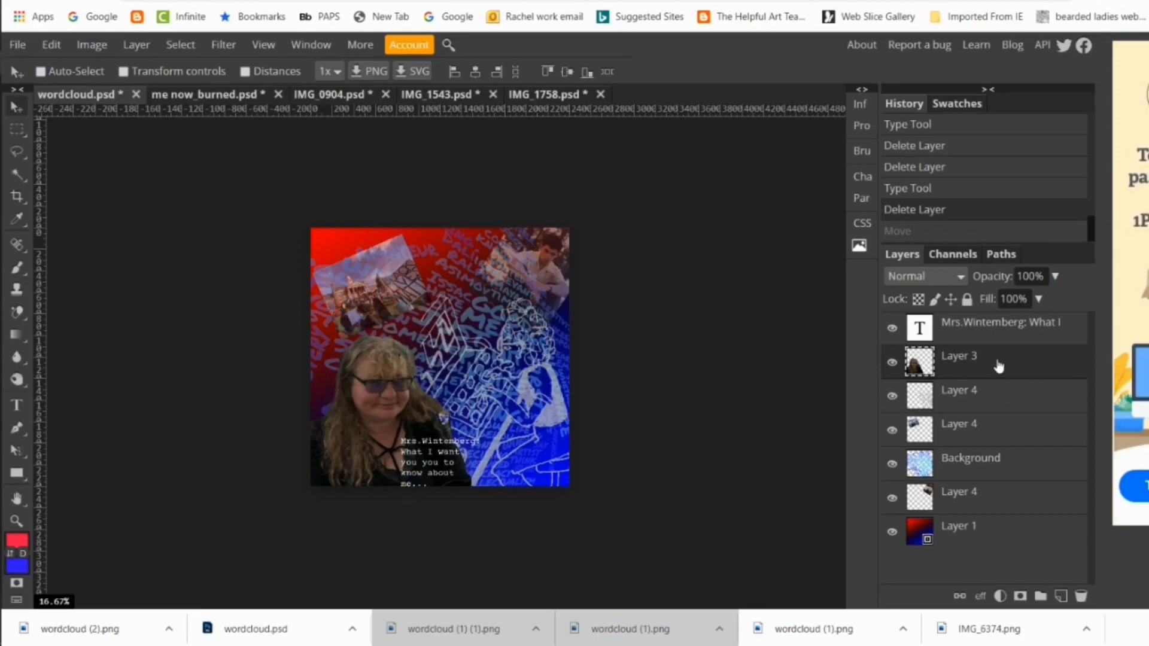
{"action": "left_click", "coordinate": [968, 301]}
{"action": "left_click", "coordinate": [992, 336]}
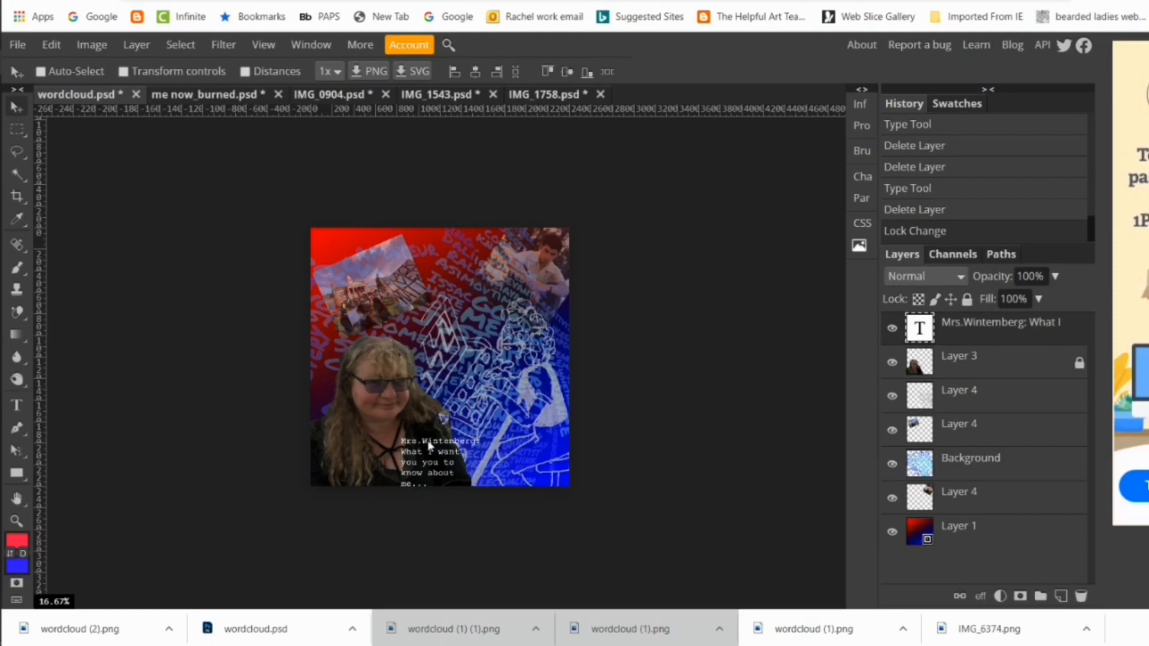
{"action": "left_click_drag", "start_coordinate": [427, 442], "coordinate": [430, 428]}
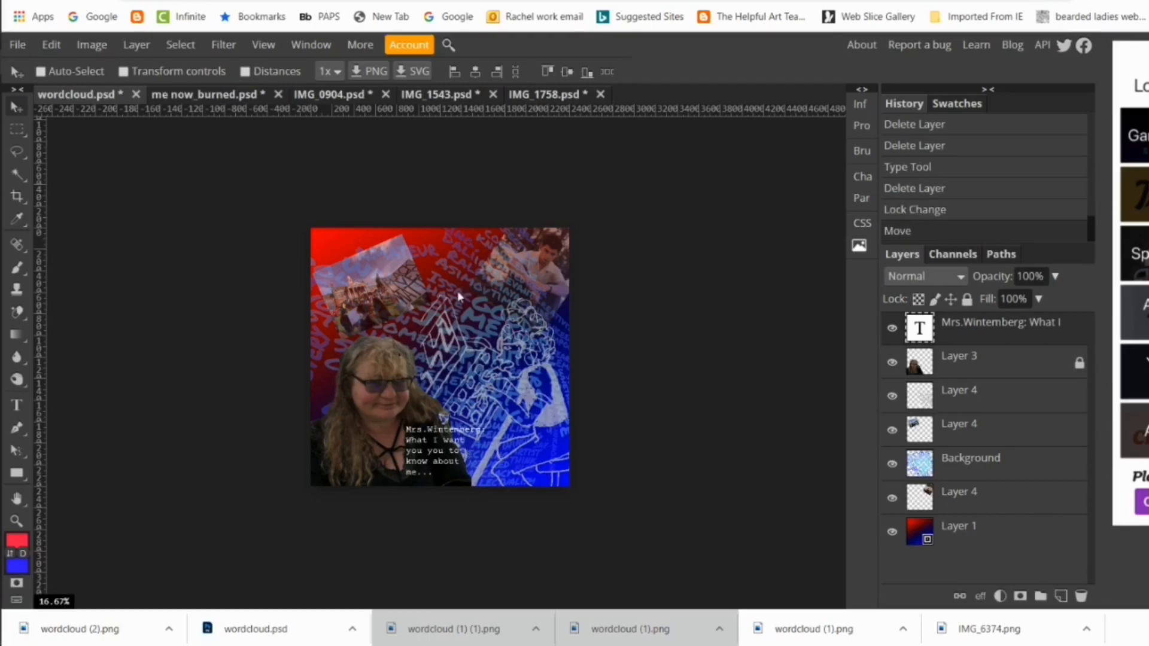
{"action": "mouse_move", "coordinate": [25, 62]}
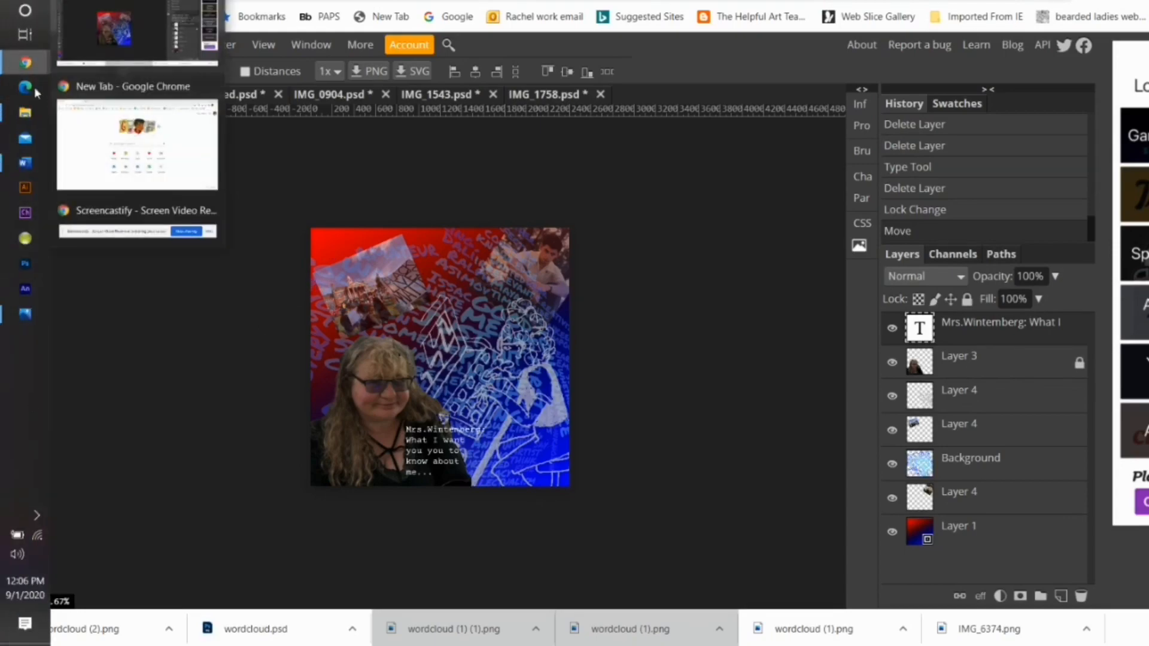
{"action": "left_click", "coordinate": [116, 211]}
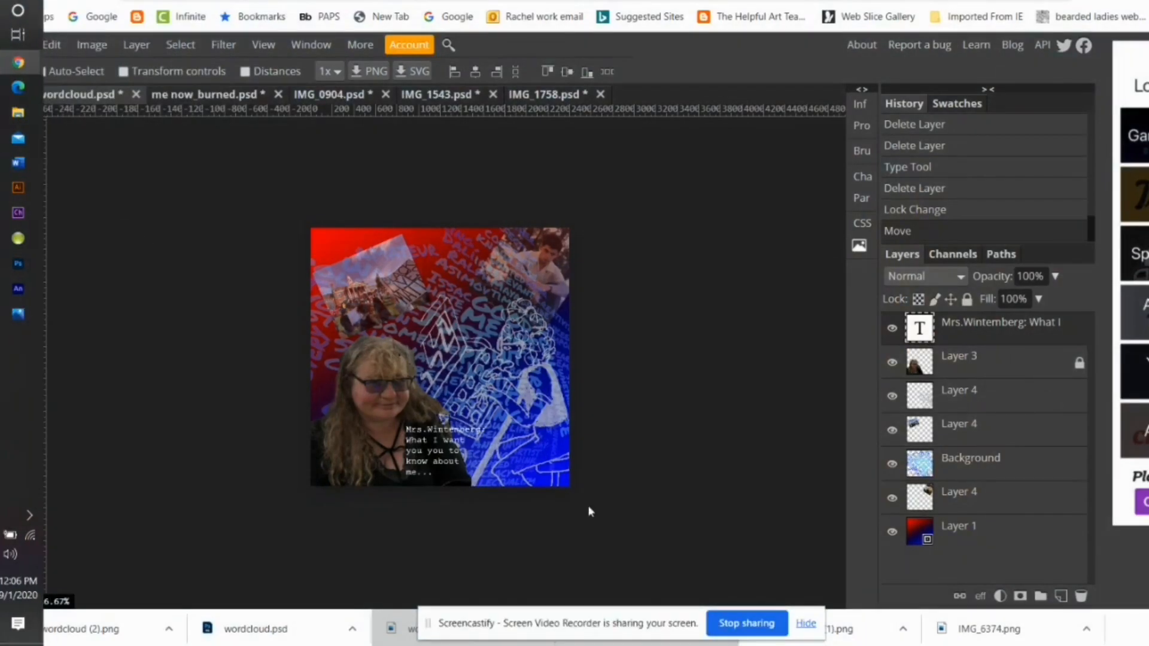